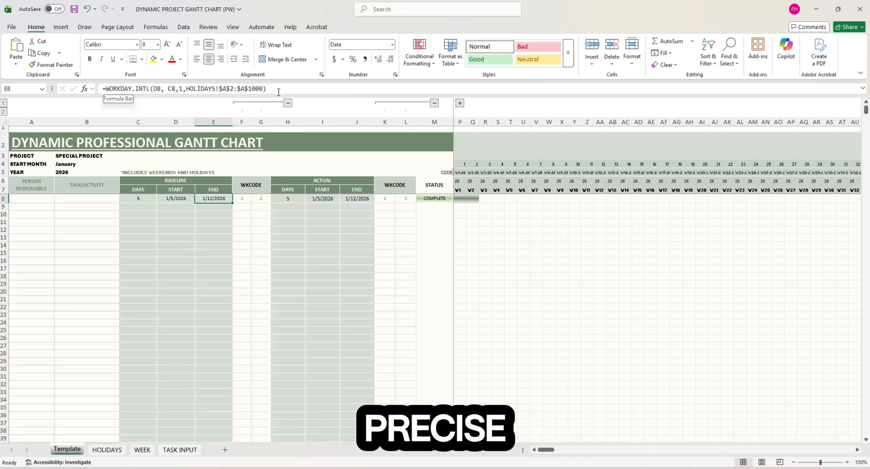
- Try to unprotect the HOLIDAYS sheet without a password, then dismiss the incorrect-password warning
click(106, 450)
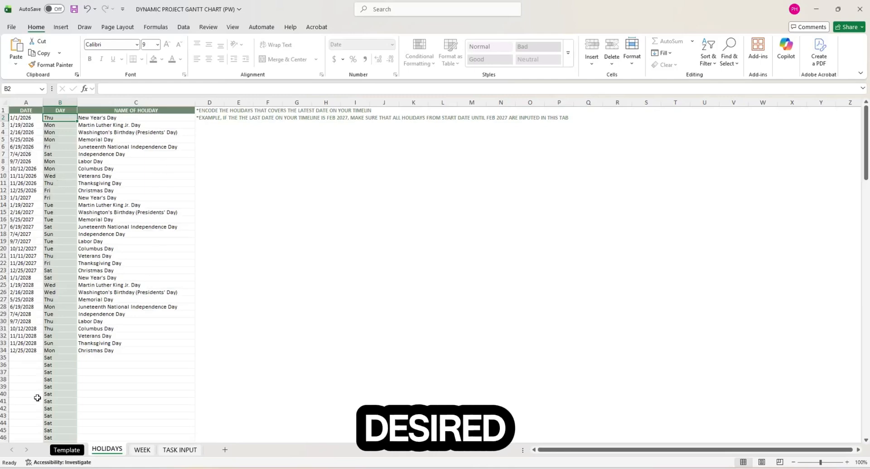
click(64, 452)
click(117, 452)
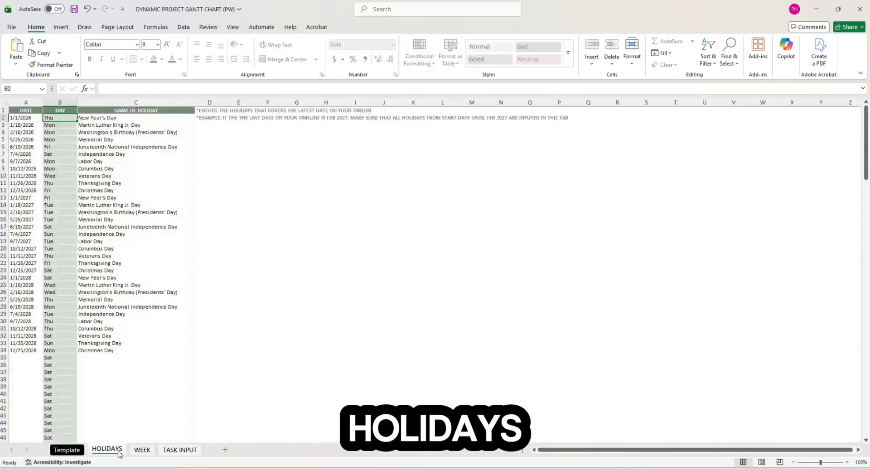
right_click(119, 453)
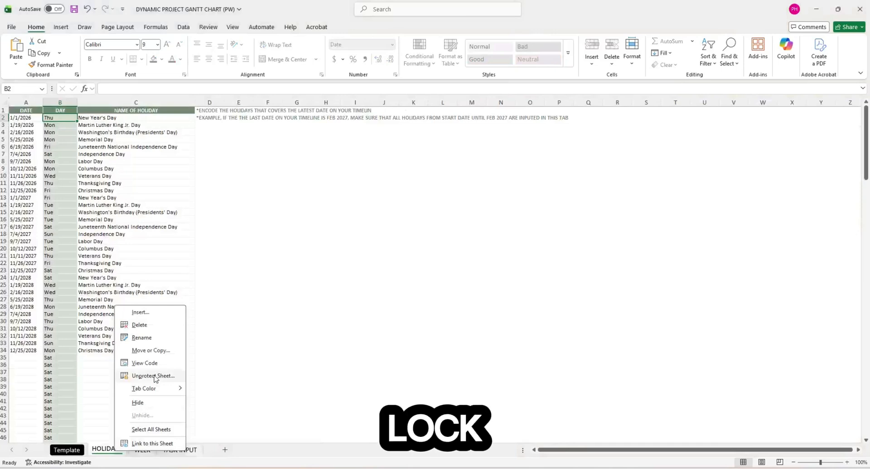
click(153, 376)
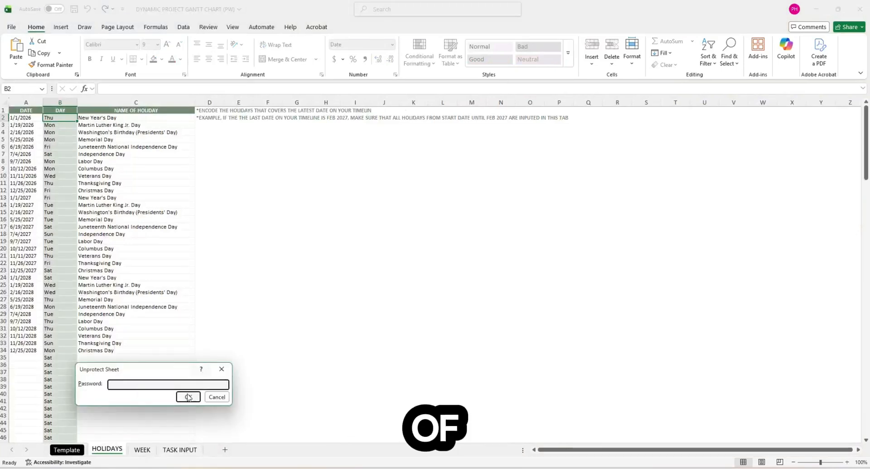
click(188, 398)
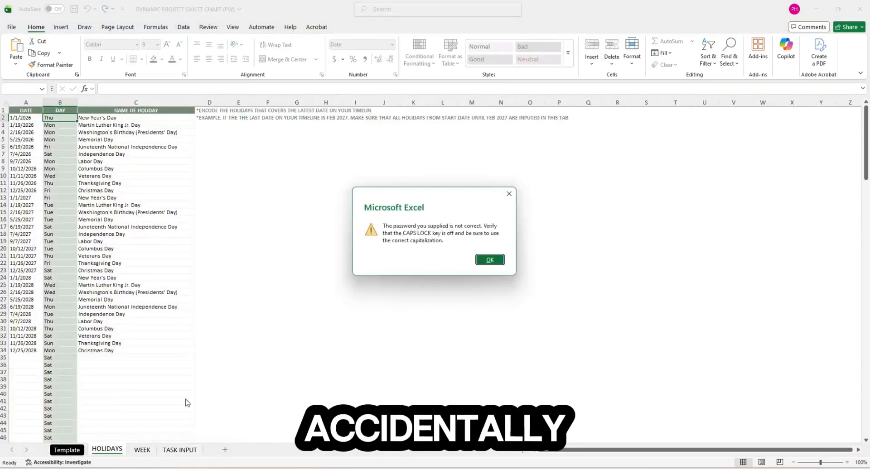
click(490, 259)
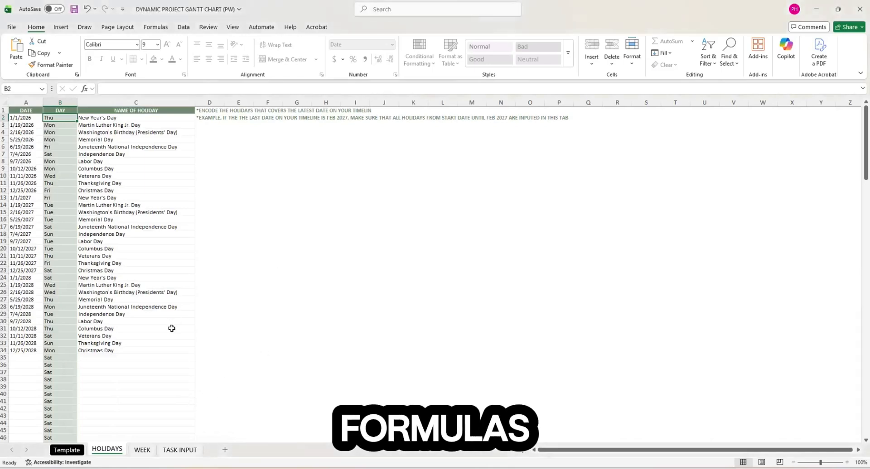
- Check the Template and WEEK sheets' F2 day-name formula, then switch to the blank DGANTT CHART - DAYS 1 workbook
click(68, 450)
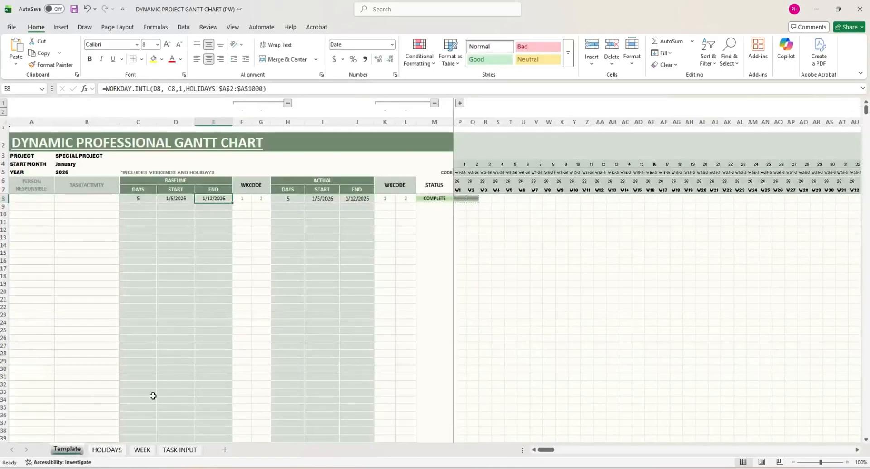
click(142, 449)
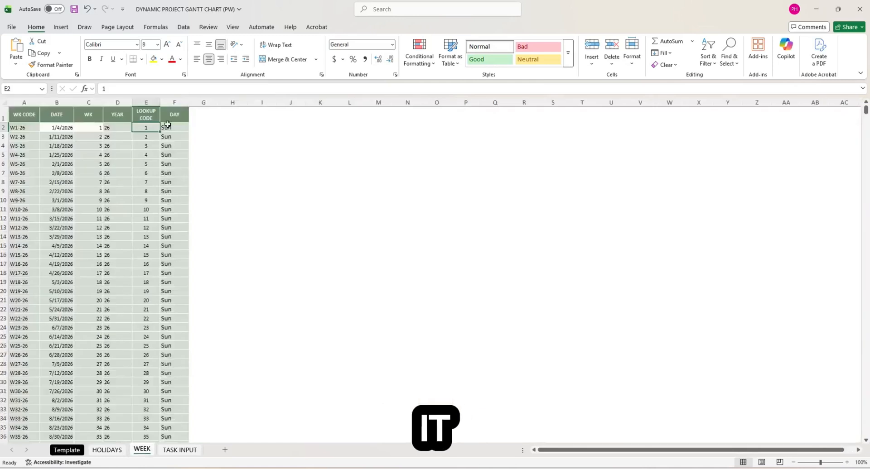
click(179, 127)
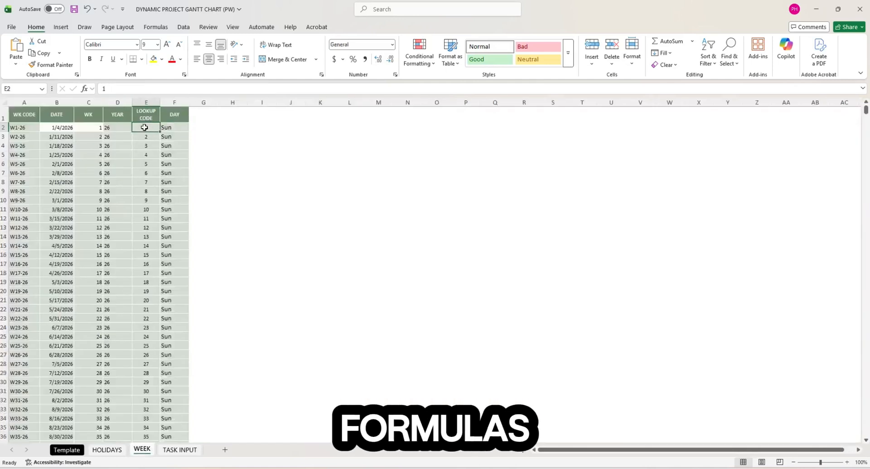
click(27, 133)
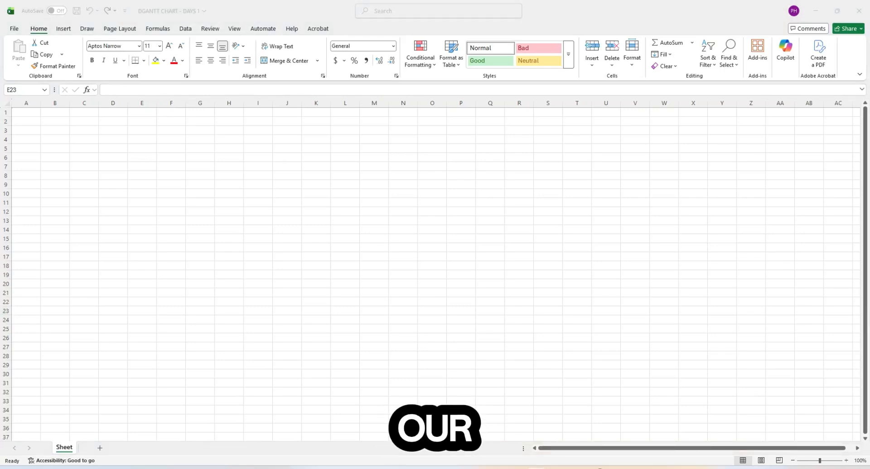
- Enter My Project, Name of Project, Month, Year, Person Responsible and Tasks labels from A2 down
click(27, 121)
text(My)
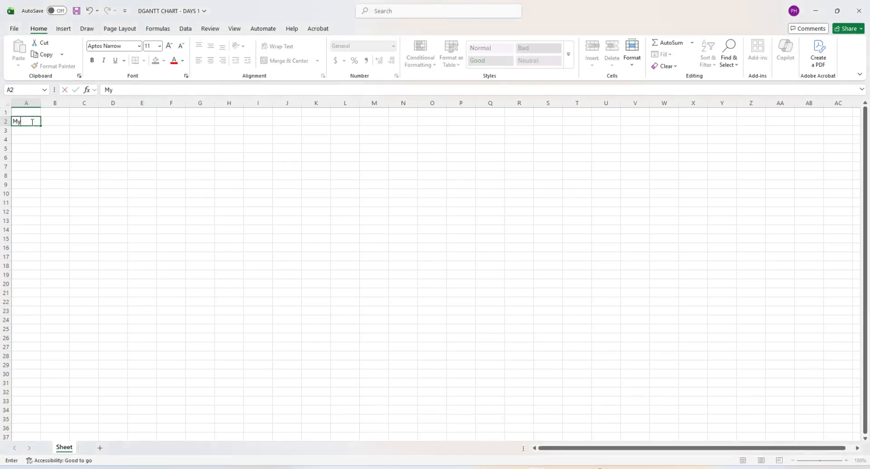
text( Project)
key(Return)
text(Name of Project)
key(Return)
text(Month)
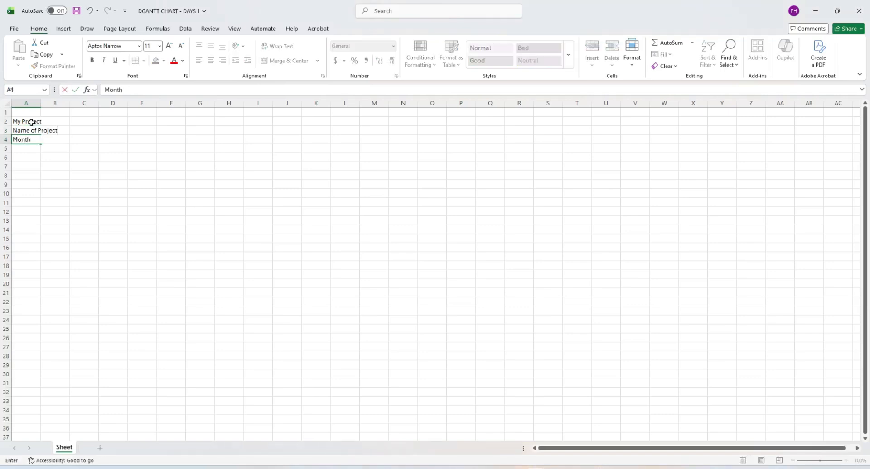
key(Return)
text(Year)
key(Return)
text(Person Responsible)
key(Tab)
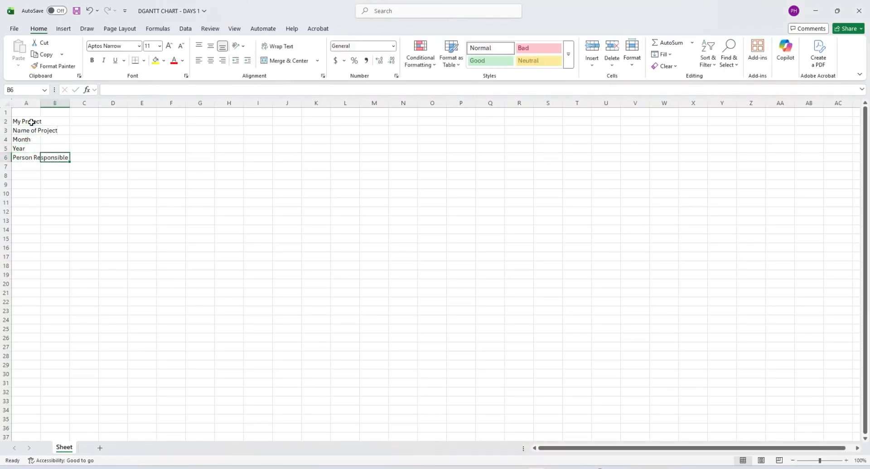
text(Tasks)
key(Tab)
- Add Duration, Start Date, End Date headers in C7:E7 and copy them to F7:H7
key(Down)
key(Right)
text(duration)
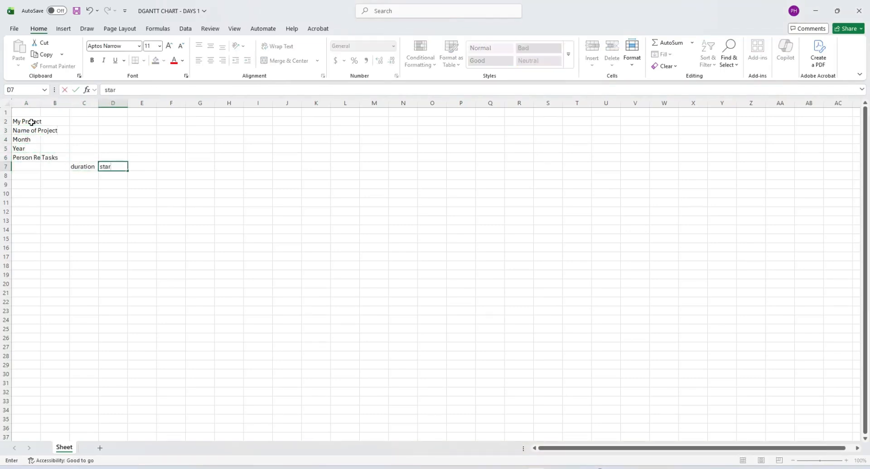
key(BackSpace)
key(BackSpace)
key(BackSpace)
key(BackSpace)
key(BackSpace)
key(BackSpace)
key(BackSpace)
key(BackSpace)
text(Duration)
key(Tab)
text(Start Date)
key(Tab)
text(End Date)
key(Left)
key(Left)
key(shift+Right)
key(shift+Right)
key(ctrl+c)
key(Right)
key(Right)
key(Right)
key(ctrl+v)
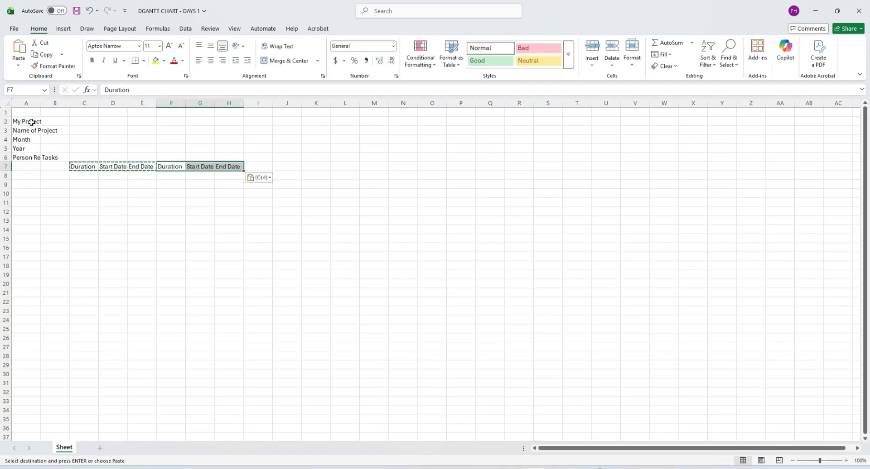
key(Left)
key(Left)
key(Left)
- Label row 6 with Baseline, Actual, Status and Remarks
key(Up)
text(Baseline)
key(Tab)
key(Tab)
key(Tab)
text(A)
key(Tab)
key(Tab)
key(Tab)
text(Status)
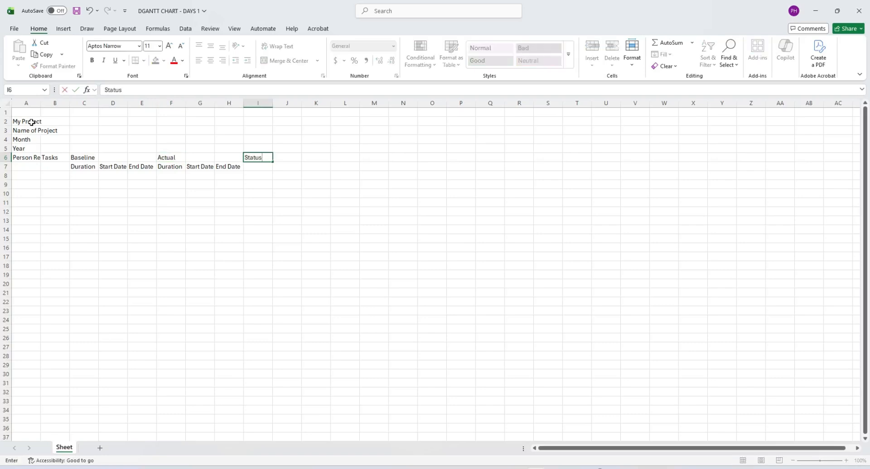
key(Tab)
text(Remarks)
key(Return)
click(27, 121)
- Set the whole sheet to Calibri 9 and make the My Project title 20 pt bold
click(7, 103)
click(107, 46)
text(Calibri)
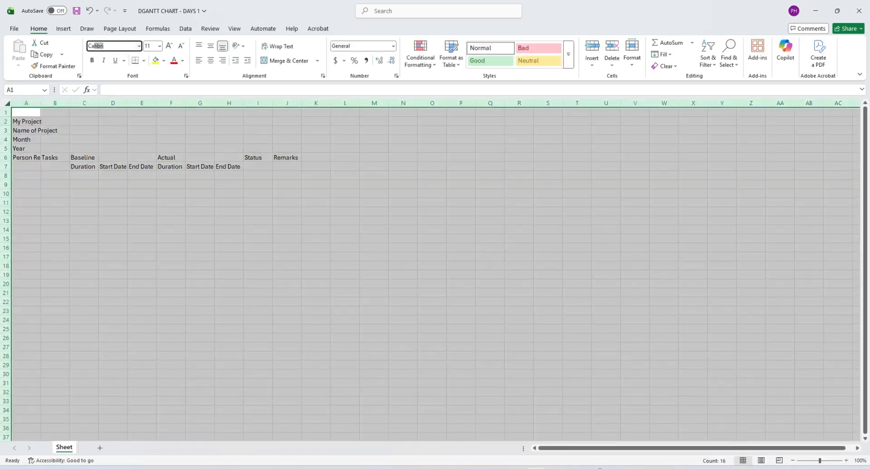
key(Tab)
text(9)
key(Return)
click(27, 120)
click(159, 46)
click(92, 60)
- Bold the project info labels and merge the Person Responsible, Baseline, Actual, Status and Remarks headers
click(73, 226)
drag(27, 135, 55, 163)
click(289, 61)
click(288, 61)
drag(91, 156, 142, 157)
click(290, 61)
click(85, 164)
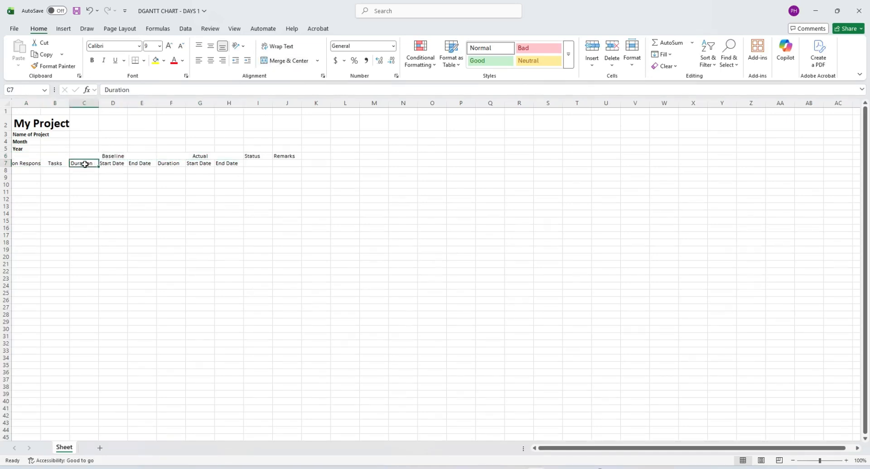
drag(257, 157, 287, 163)
click(288, 62)
click(288, 61)
drag(26, 159, 287, 162)
click(278, 46)
- Wrap the header text, give it a light grey fill and borders, and centre it vertically
click(164, 60)
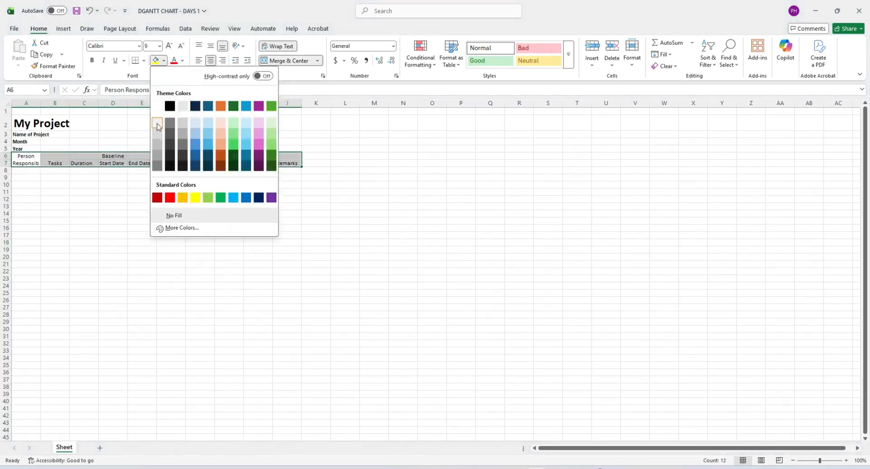
click(157, 124)
click(144, 60)
click(169, 332)
click(407, 374)
click(258, 286)
drag(302, 106, 401, 106)
drag(6, 157, 6, 163)
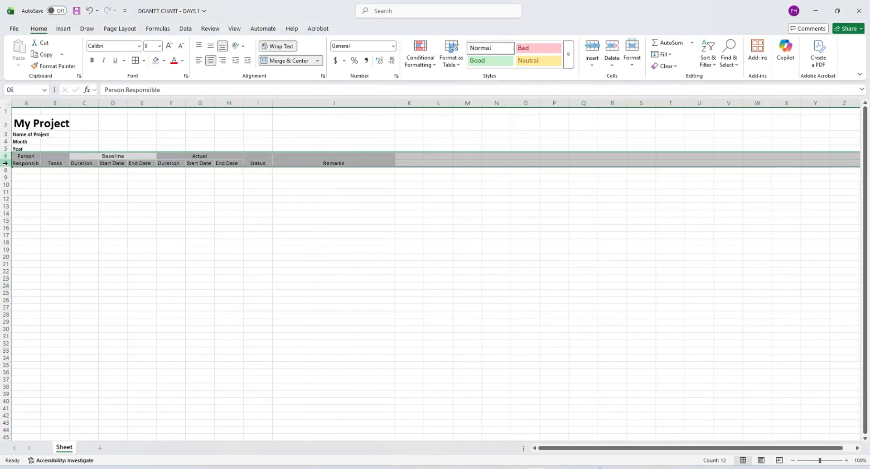
click(210, 45)
click(235, 214)
- Widen columns A, B, C, E and F to fit their headers
drag(41, 106, 114, 104)
drag(144, 103, 152, 103)
drag(211, 104, 224, 103)
drag(253, 104, 258, 103)
click(406, 235)
click(395, 293)
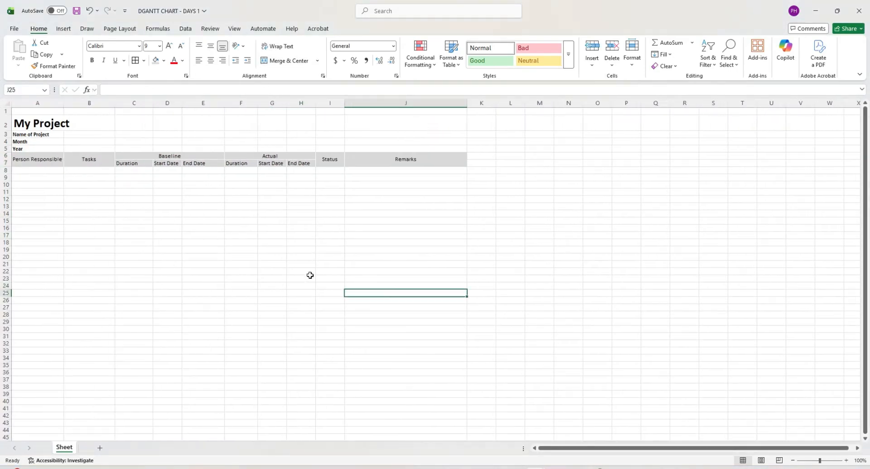
click(50, 123)
drag(64, 103, 80, 104)
click(94, 123)
click(97, 228)
click(65, 206)
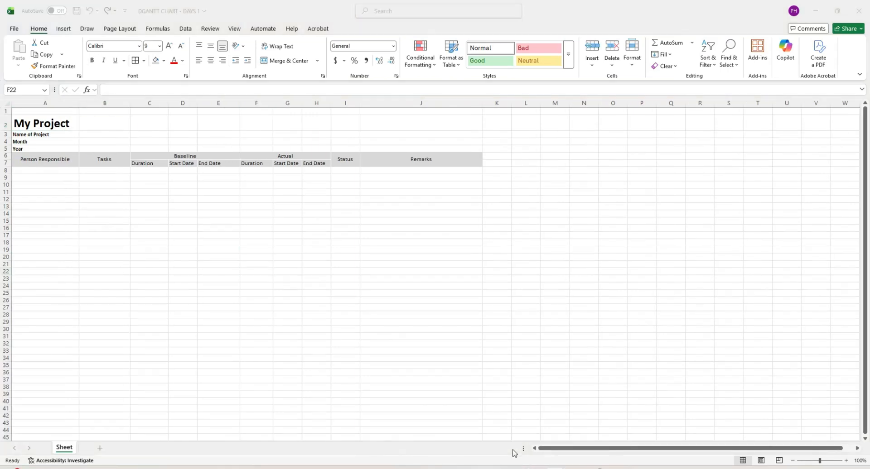
click(257, 343)
- Rename the sheet to Summary
right_click(64, 448)
click(96, 332)
text(Summary)
key(Return)
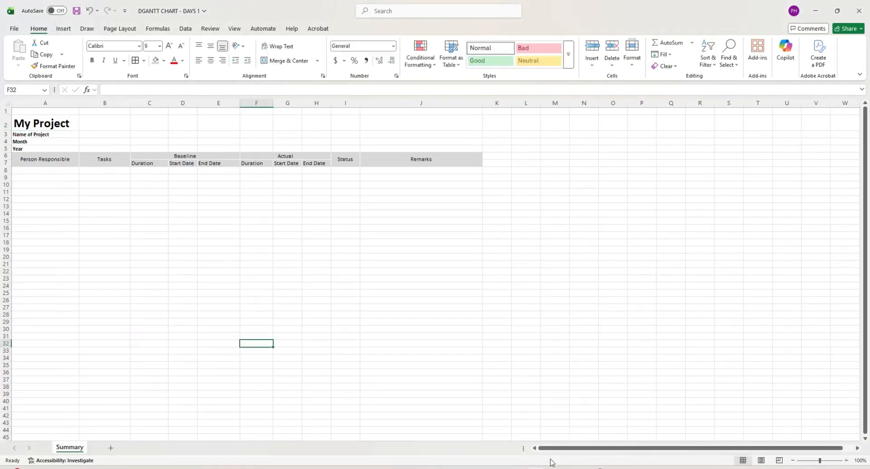
click(517, 455)
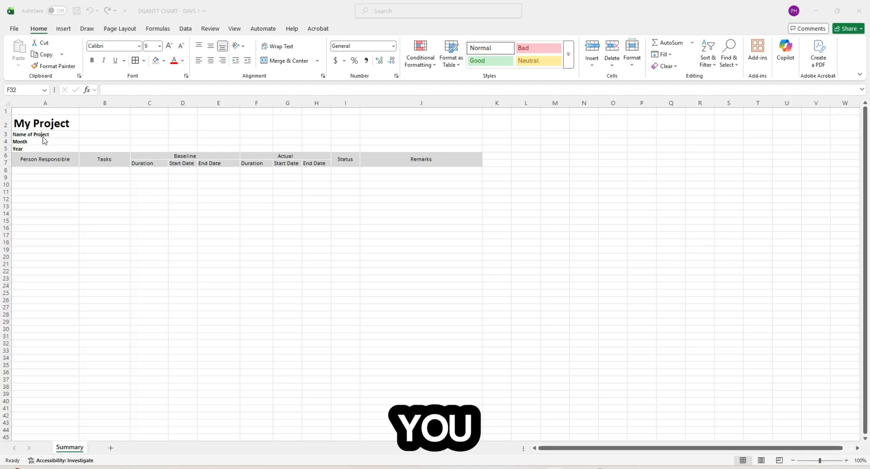
- Review the header block, with Baseline and Actual each spanning Duration, Start Date and End Date
click(50, 160)
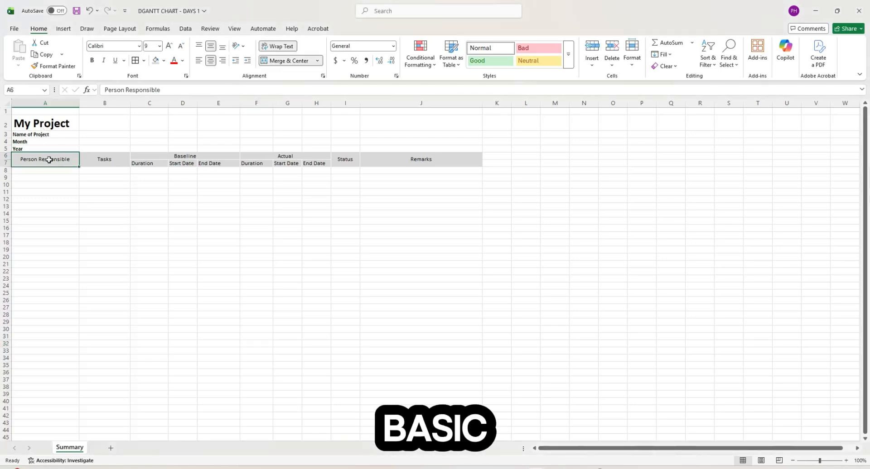
click(107, 162)
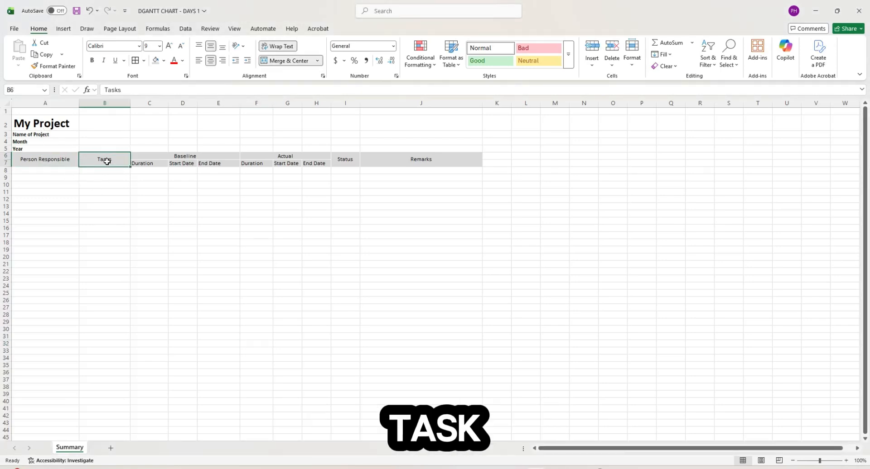
click(148, 162)
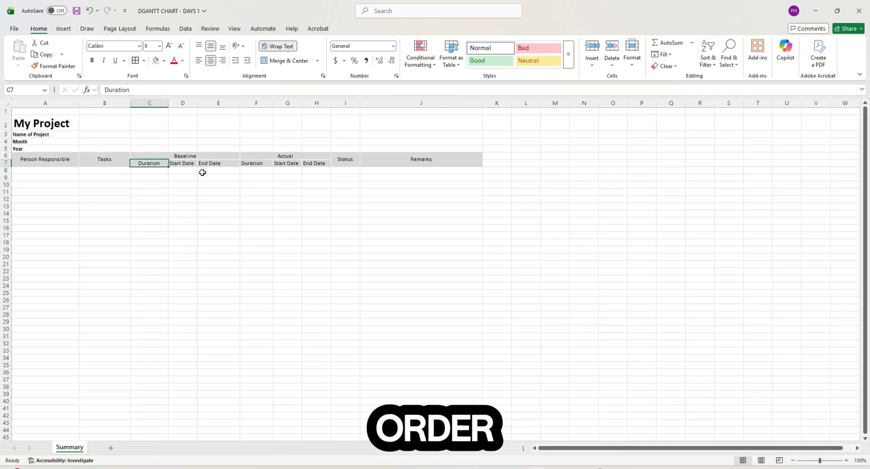
click(186, 156)
click(307, 154)
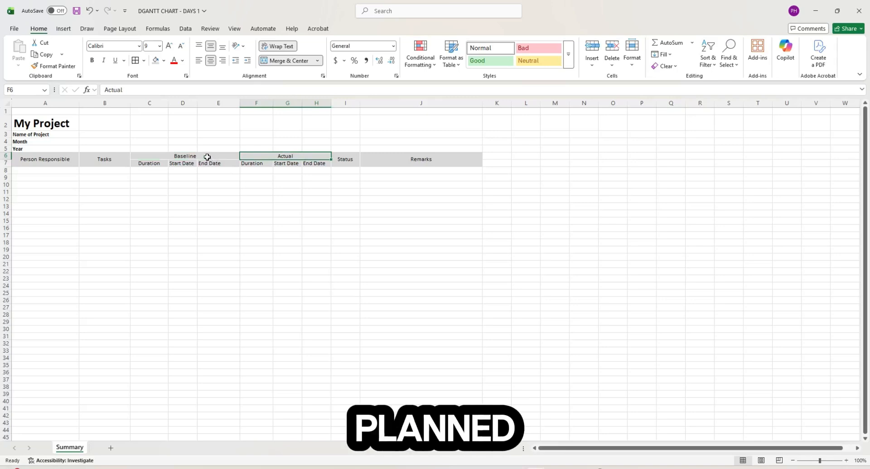
click(314, 179)
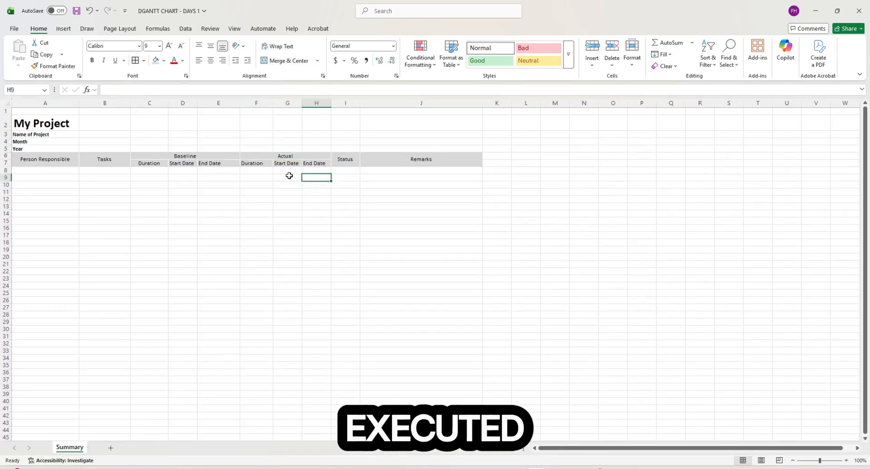
- Widen the Status column to fit its heading and give the Tasks column more room
click(343, 192)
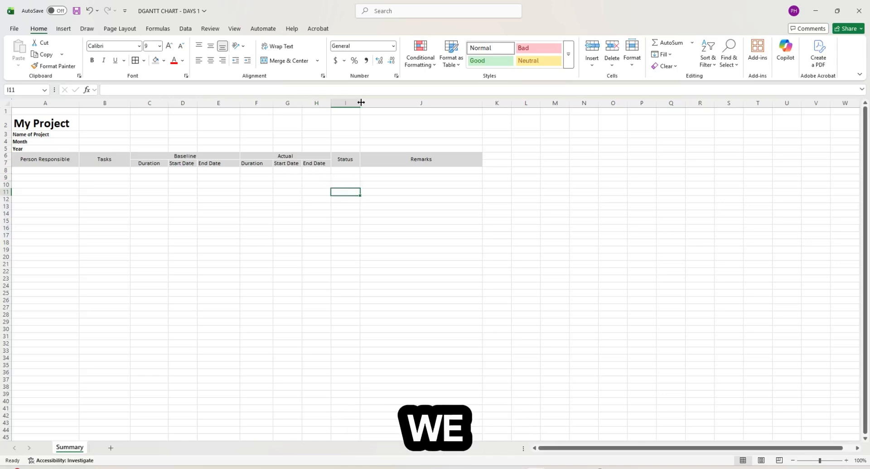
drag(360, 103, 409, 104)
click(414, 170)
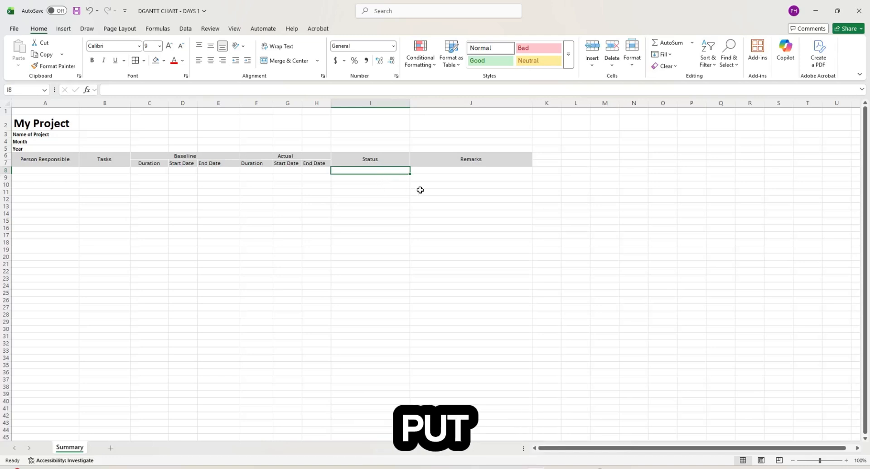
click(463, 170)
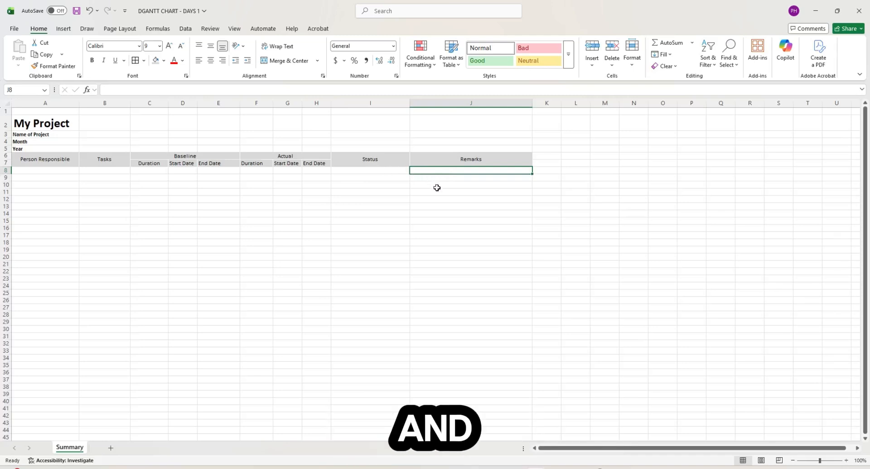
click(381, 204)
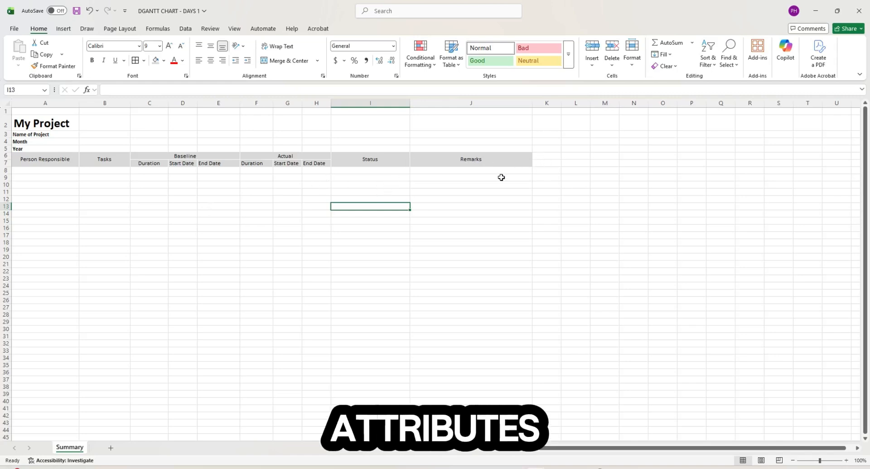
click(291, 213)
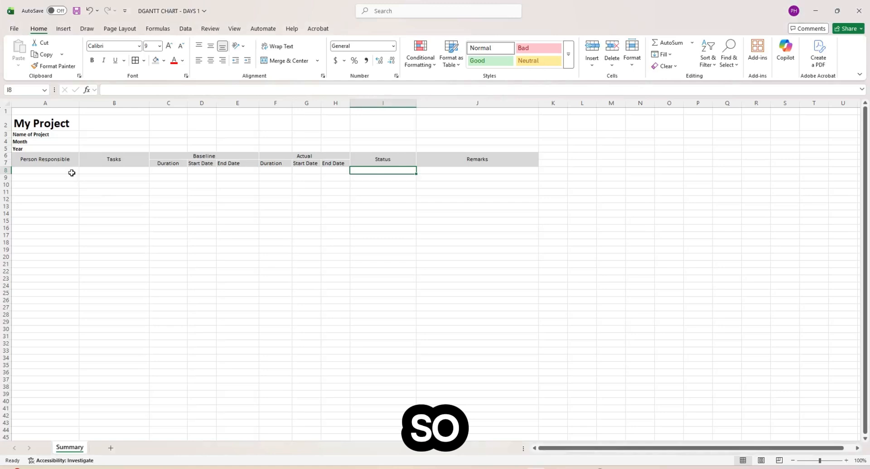
click(72, 171)
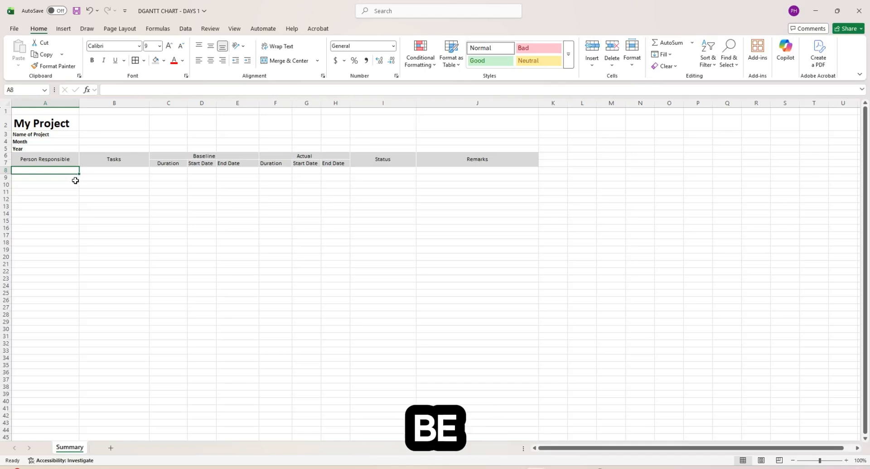
click(115, 172)
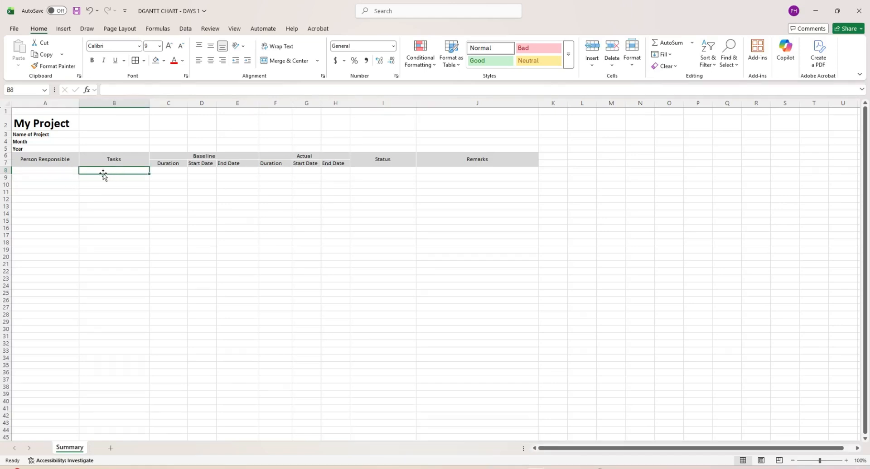
click(386, 173)
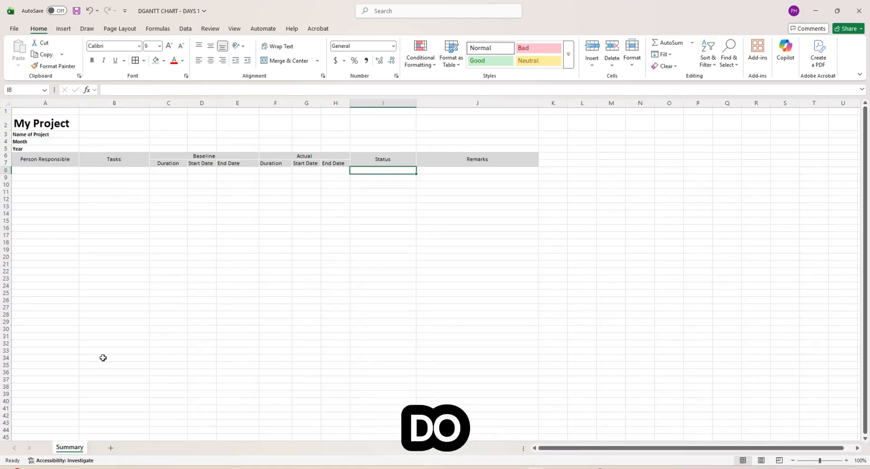
- Add a new sheet after Summary and name it Tasks Input
click(111, 449)
right_click(111, 450)
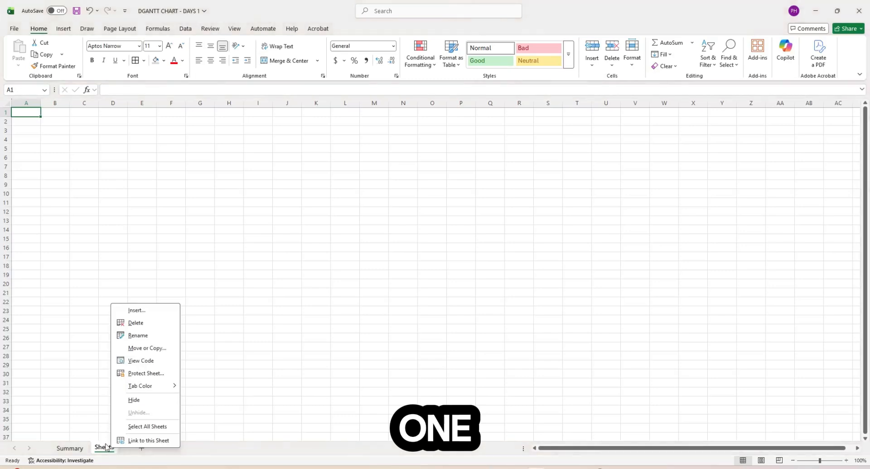
click(154, 339)
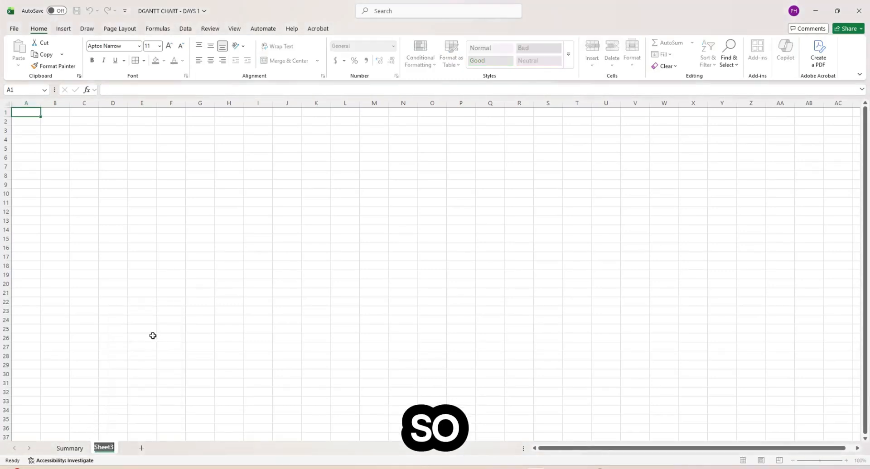
text(Tas)
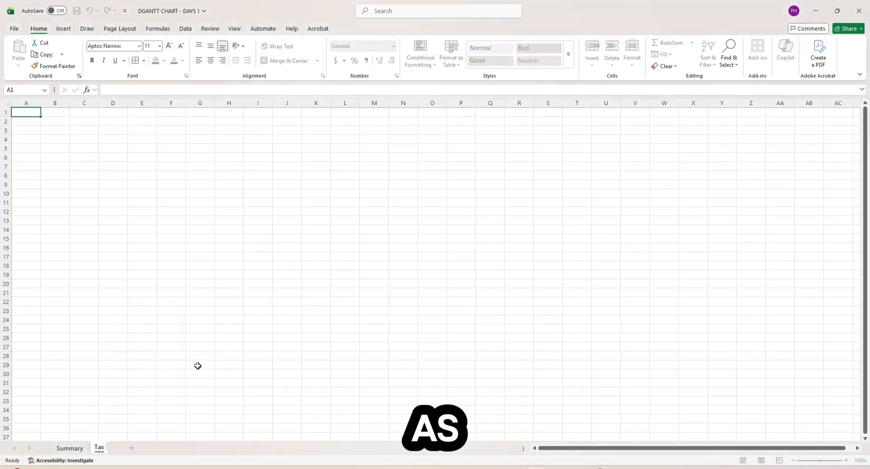
text(ks Inpu)
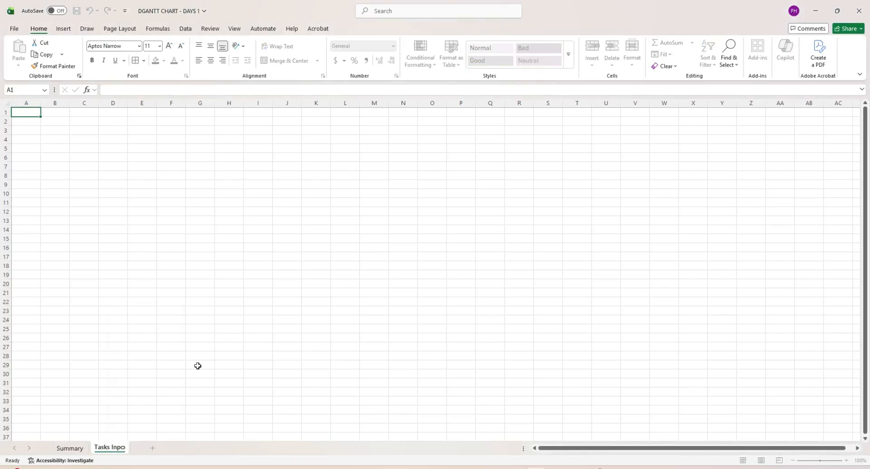
text(t)
click(220, 320)
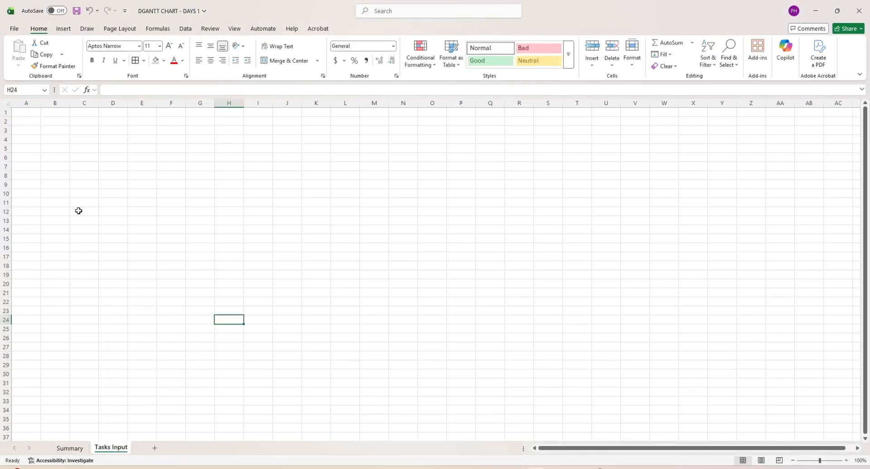
- Enter Person Responsible, Tasks and Status in A1:C1 and autofit column A
click(32, 111)
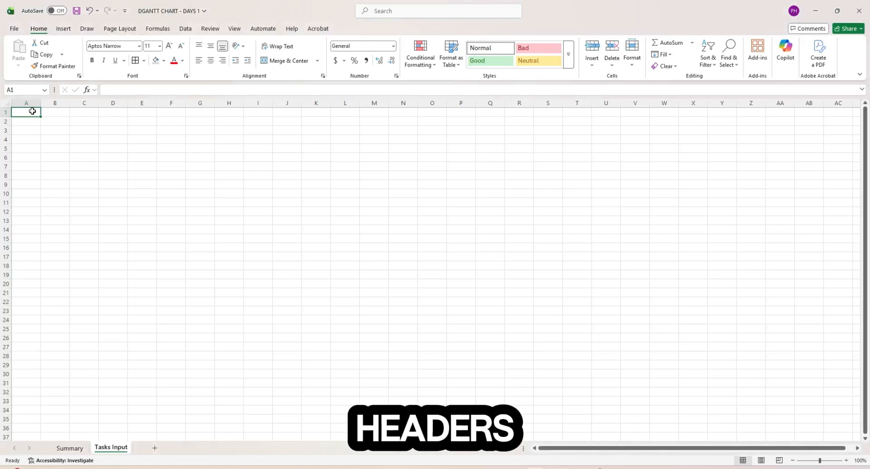
text(Person)
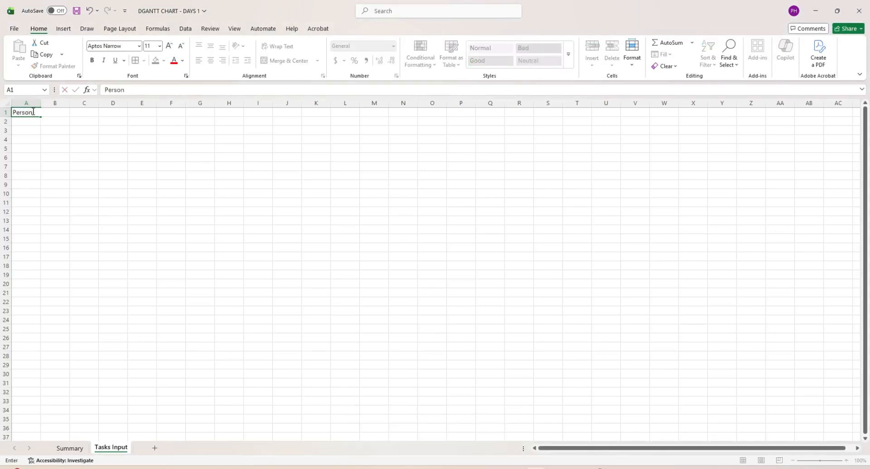
text( Responsible)
key(Right)
text(Tasks)
key(Return)
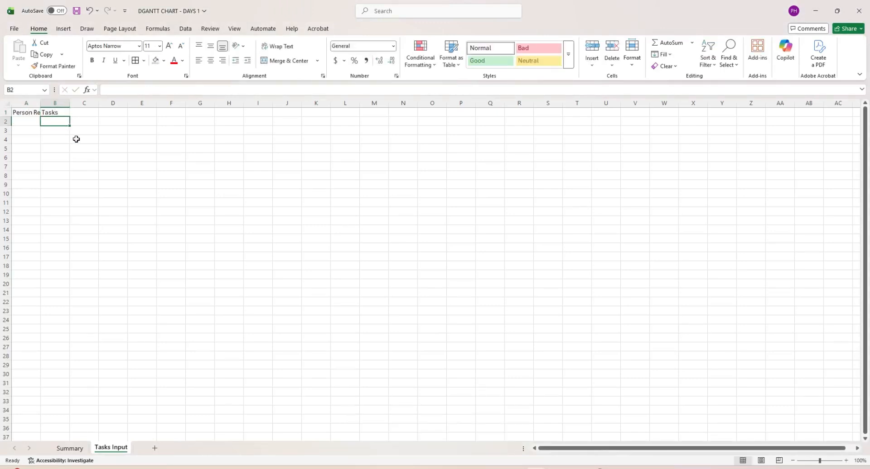
double_click(40, 103)
click(114, 113)
text(Status)
key(Left)
key(Left)
key(shift+Right)
key(shift+Right)
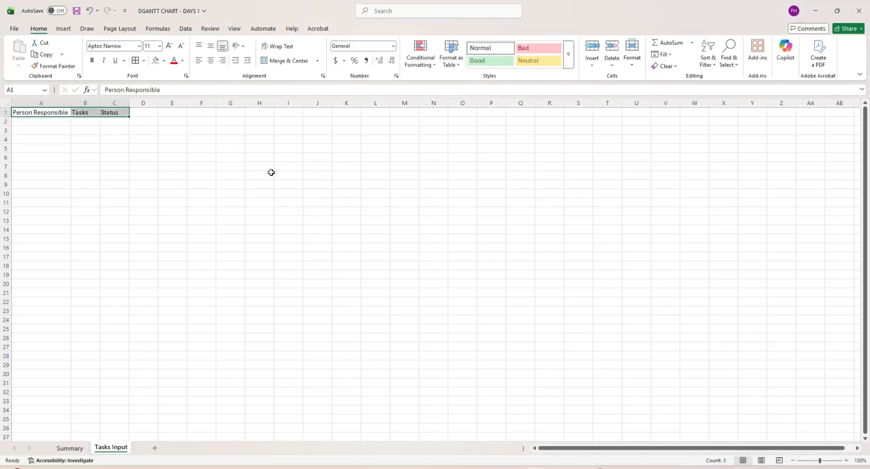
- Give the headings a grey fill and enter five people's names in A2:A6
click(155, 60)
click(143, 185)
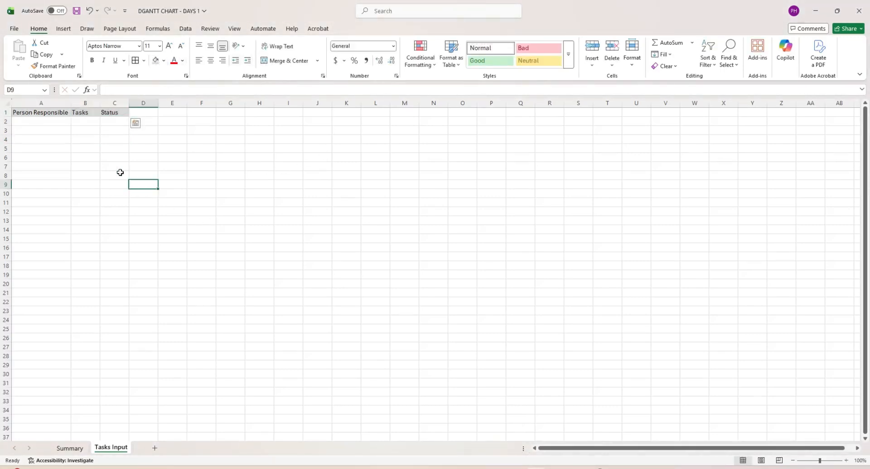
click(45, 119)
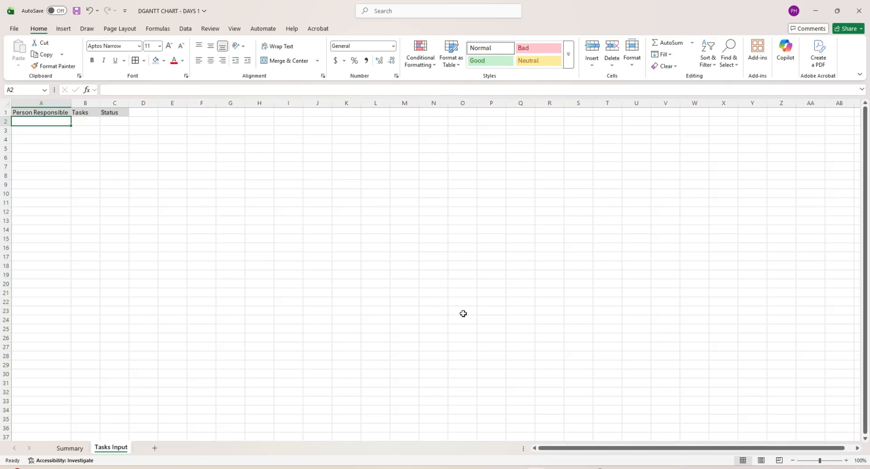
text(Emy)
key(Return)
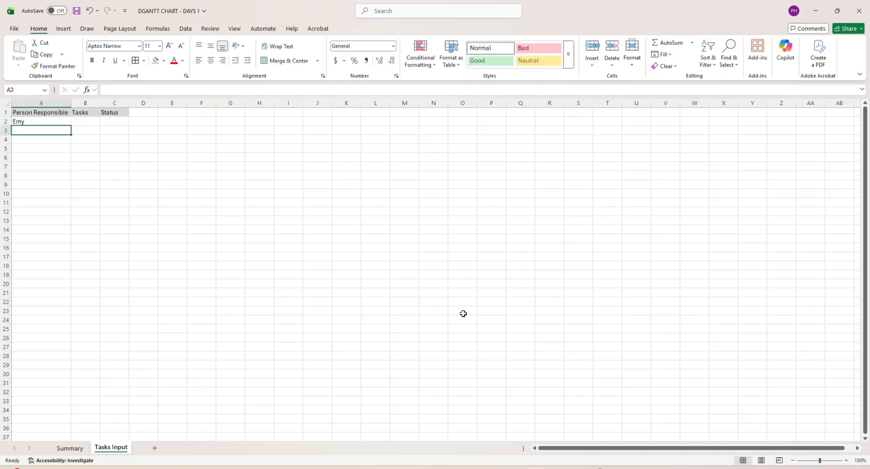
text(Melissa)
key(Return)
text(Danny)
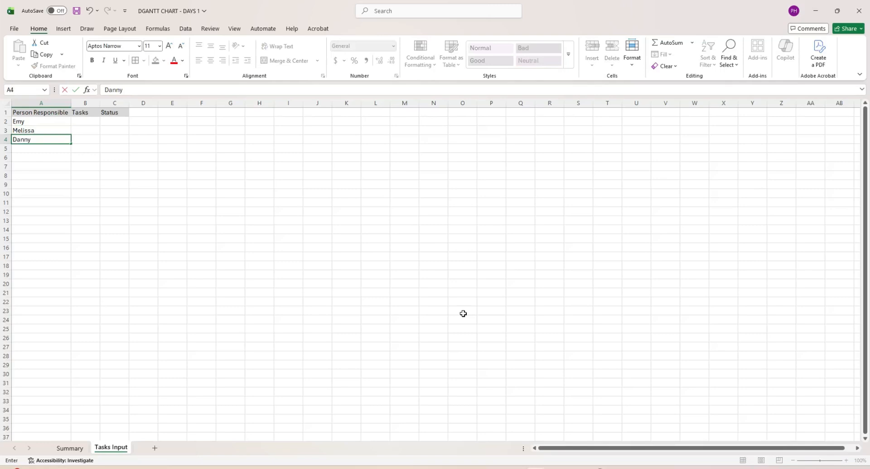
key(Return)
text(Rachel)
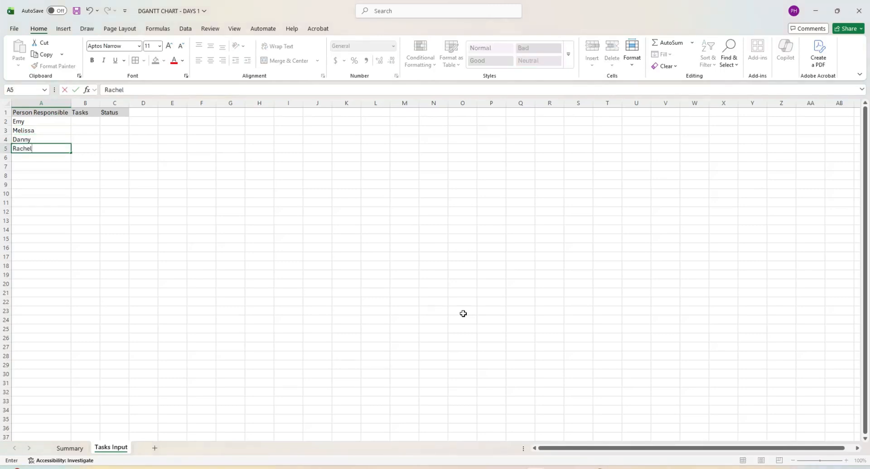
key(Return)
text(M)
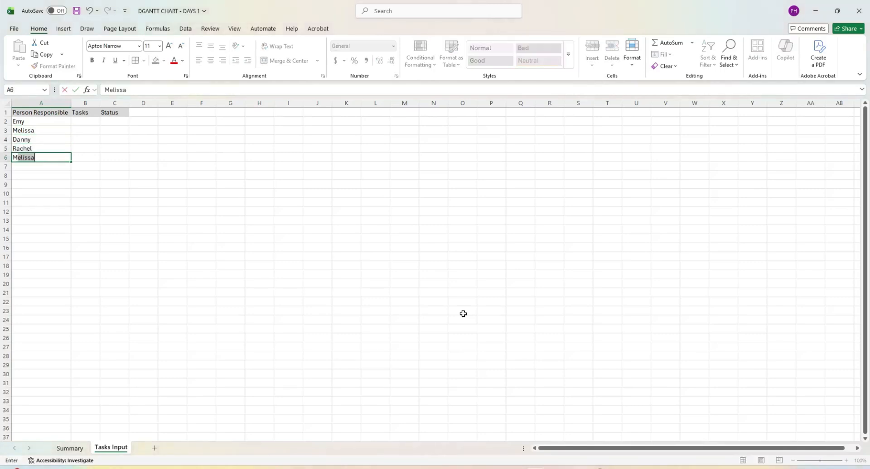
text(ann)
key(Return)
- Enter Task1 through Task5 in the Tasks column, cells B2:B6
key(Up)
key(Up)
key(Up)
key(Up)
key(Up)
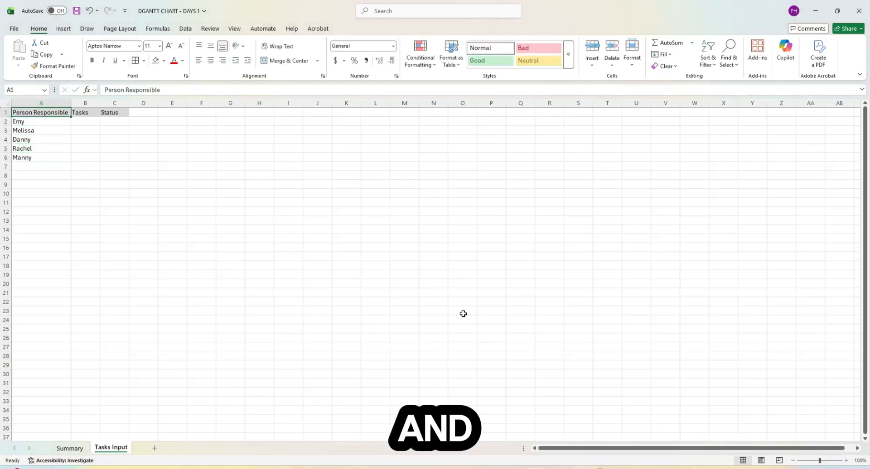
key(Right)
key(Down)
text(T)
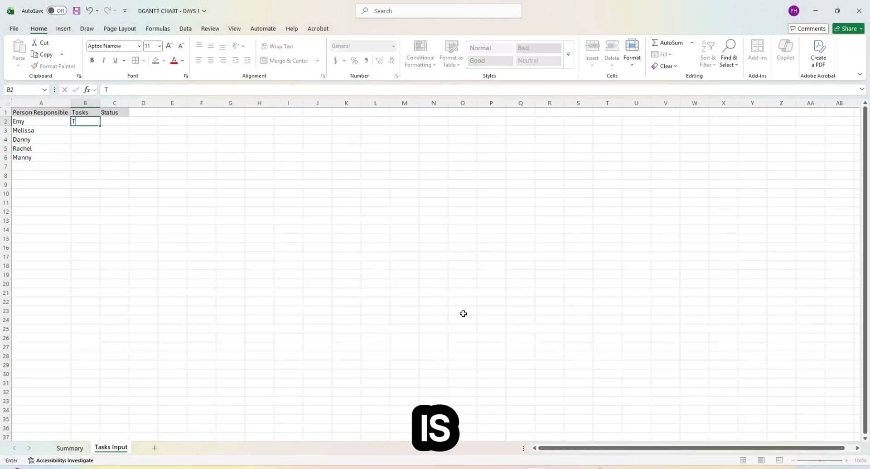
key(BackSpace)
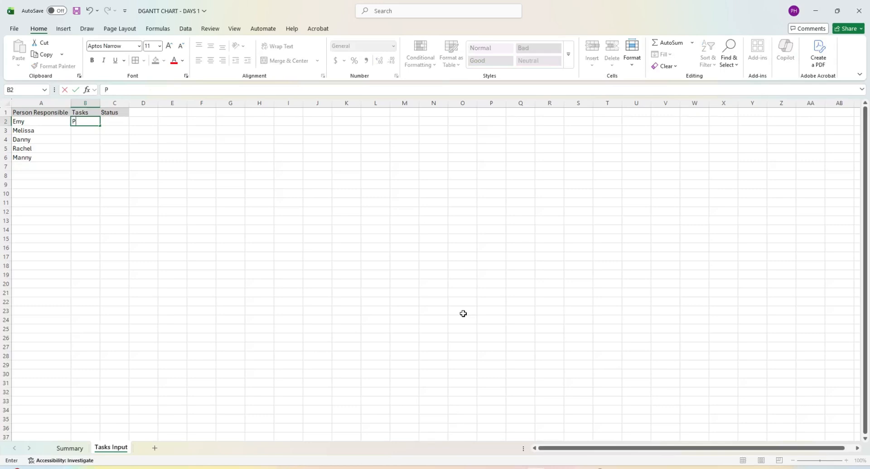
text(Task1)
key(Return)
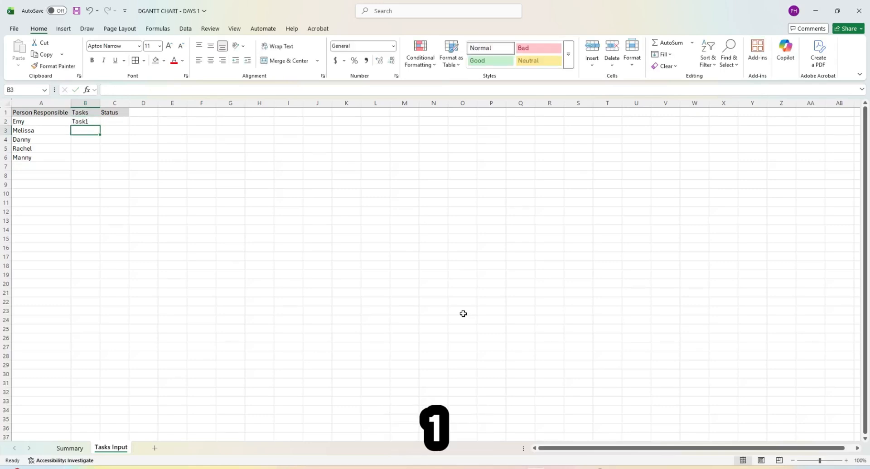
text(Task2)
key(Return)
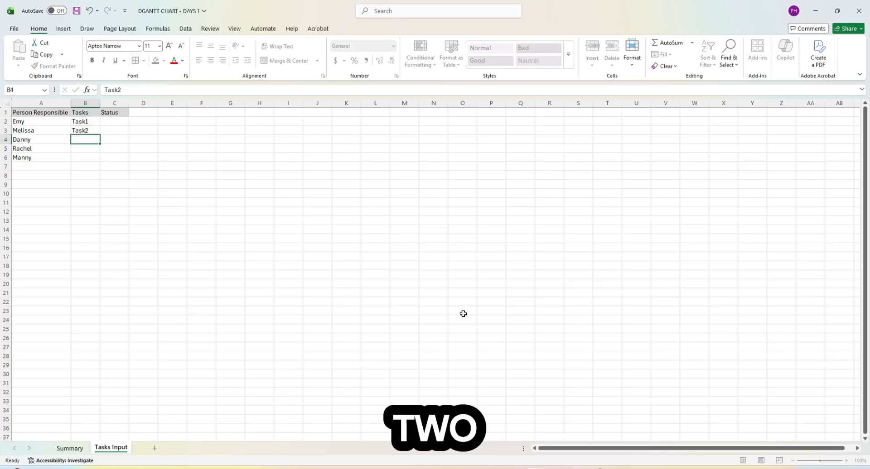
text(Ra)
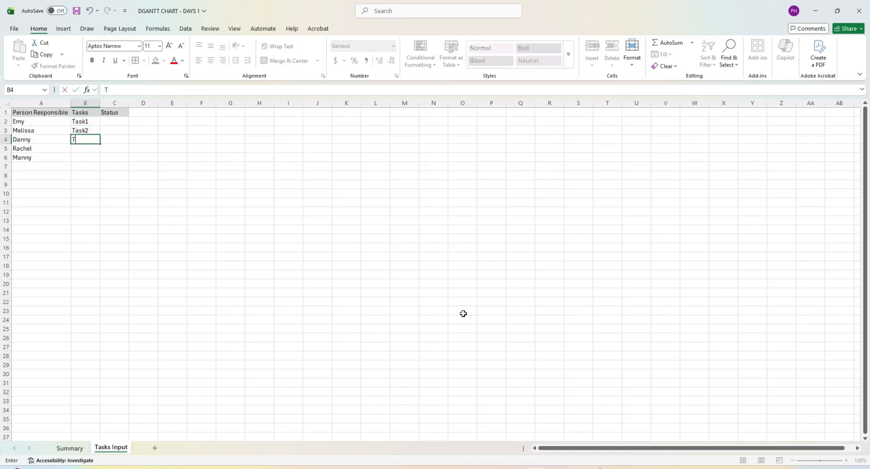
text(sk3)
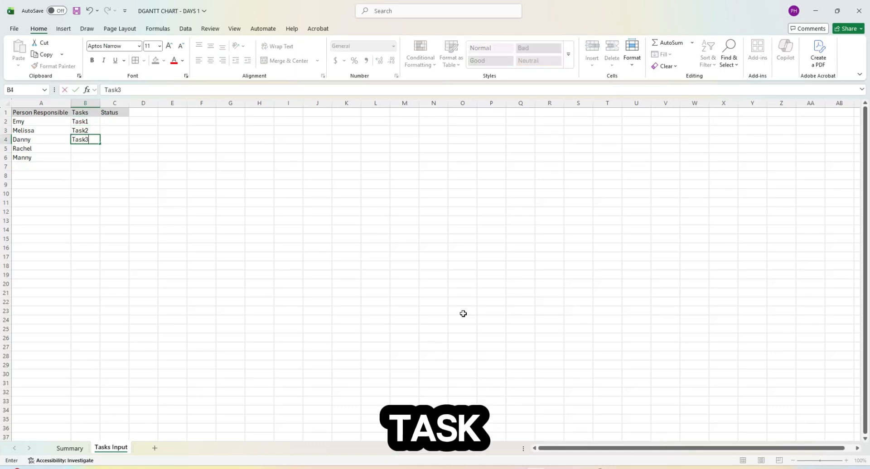
key(Return)
text(Task4)
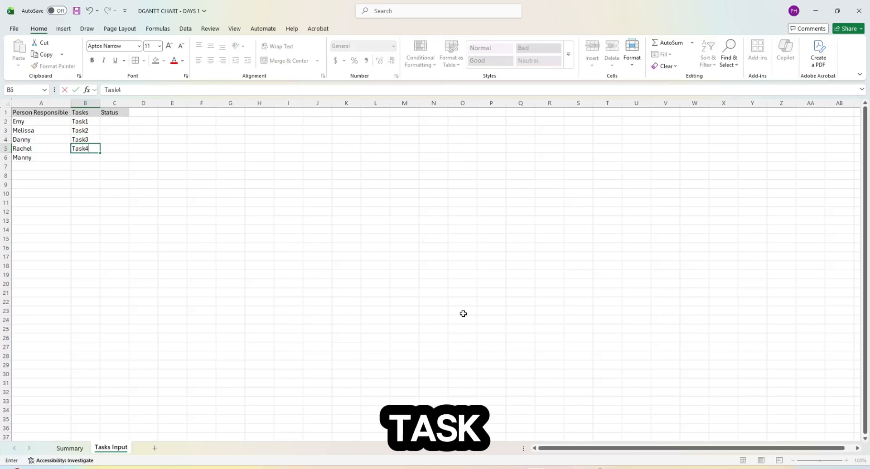
key(Return)
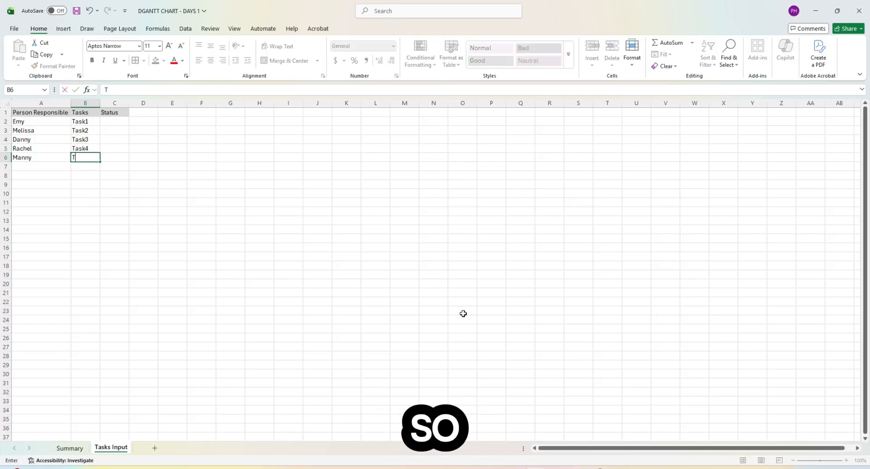
text(Task5)
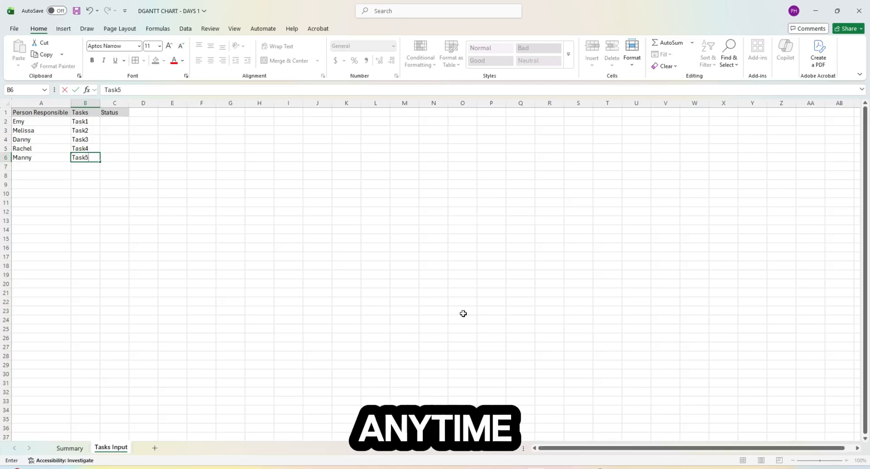
key(Return)
key(Up)
key(Up)
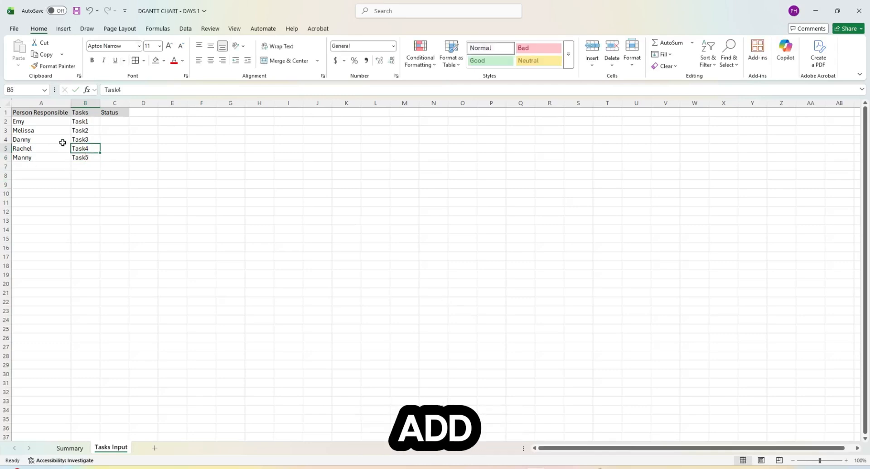
- Widen the name and Tasks columns to fit their entries
click(54, 156)
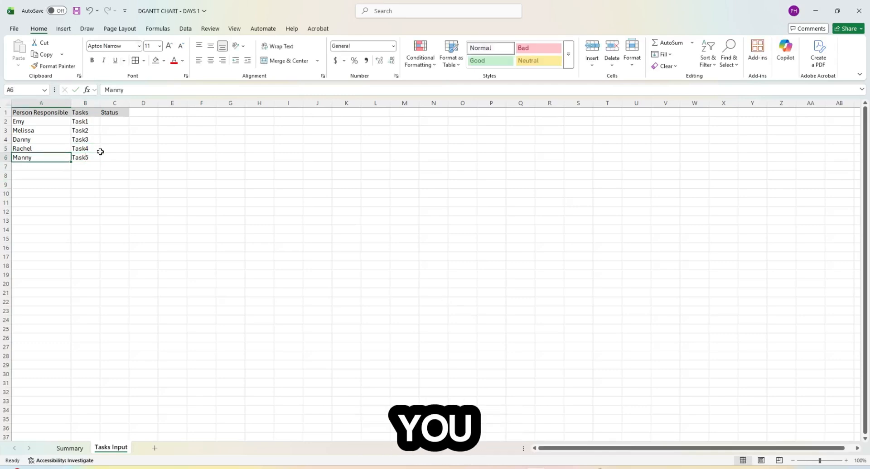
click(80, 120)
drag(98, 102, 74, 103)
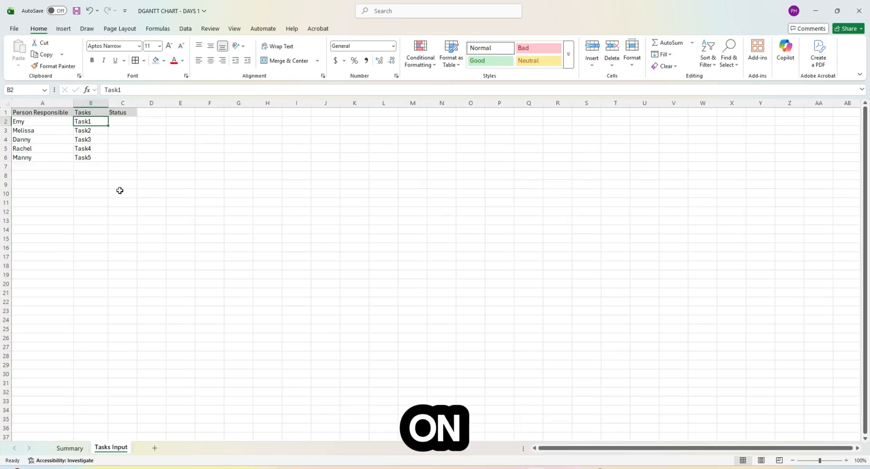
- Enter Complete, On-Going, Delay and Stopped in Status cells C2:C5
click(125, 121)
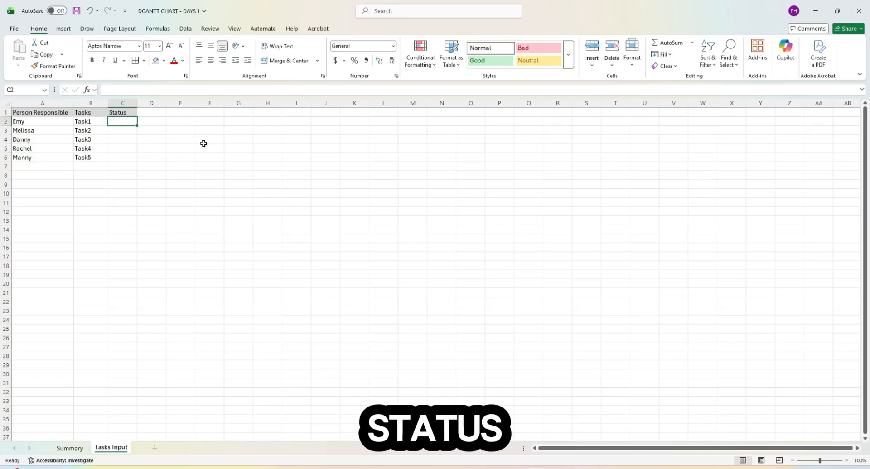
text(Complete)
key(Return)
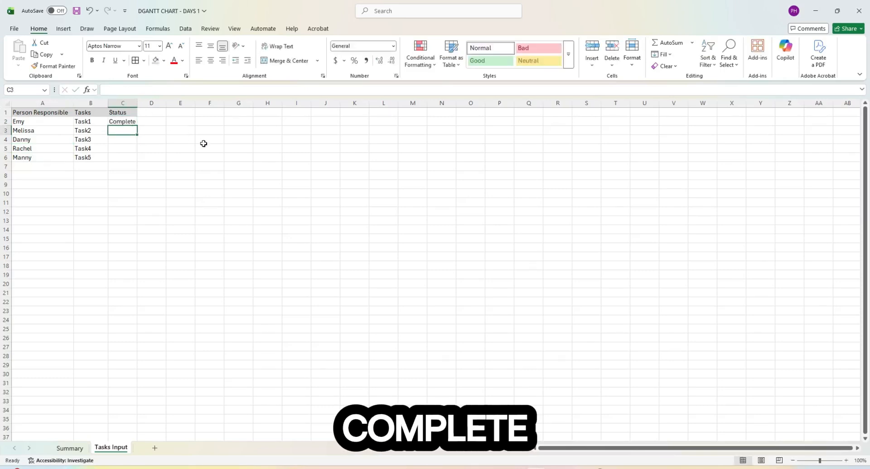
text(On-Going)
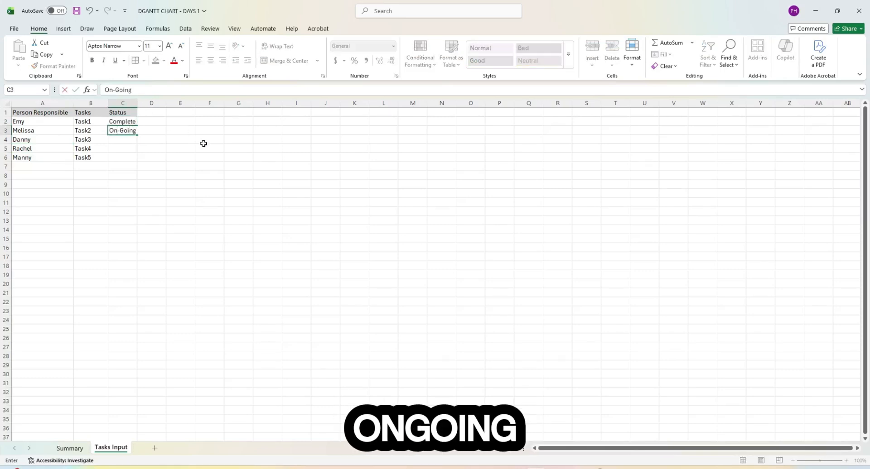
key(Return)
text(Delayt)
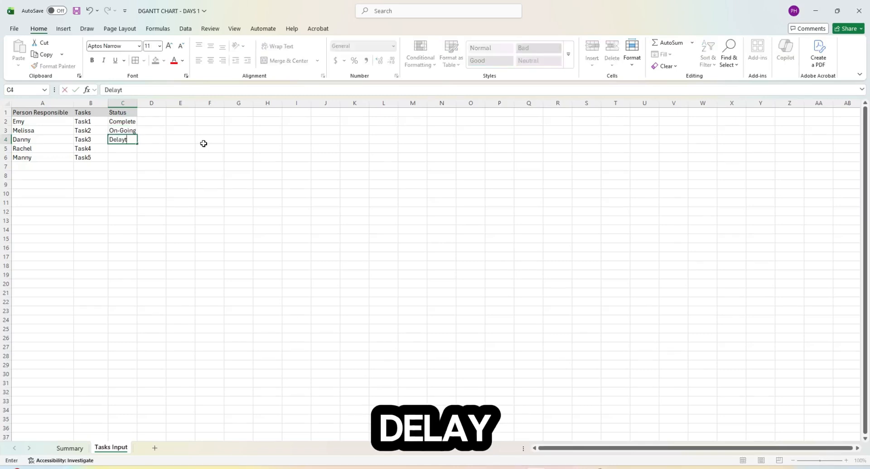
key(BackSpace)
key(Return)
text(Stopped)
key(Return)
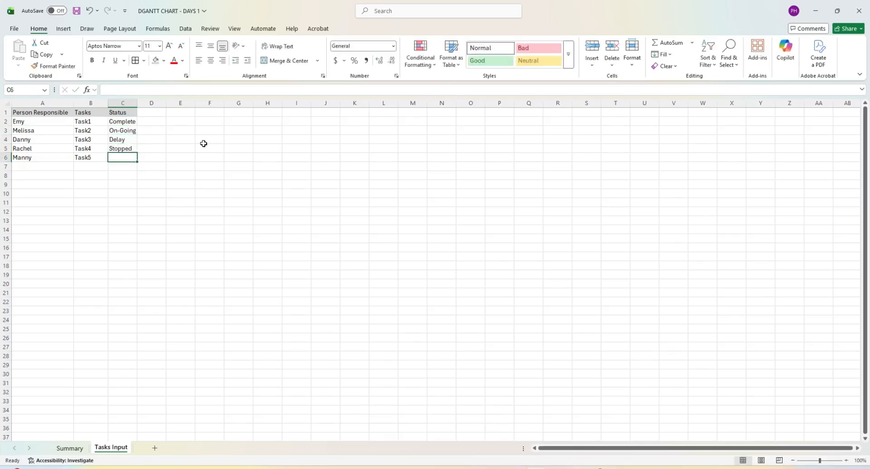
- Widen the Status column to fit Stopped and return to the Summary sheet
click(204, 142)
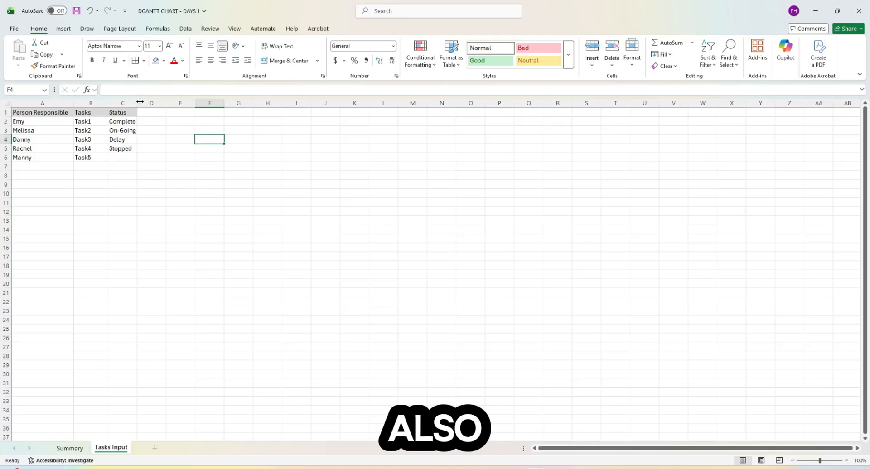
drag(137, 104, 144, 103)
click(128, 146)
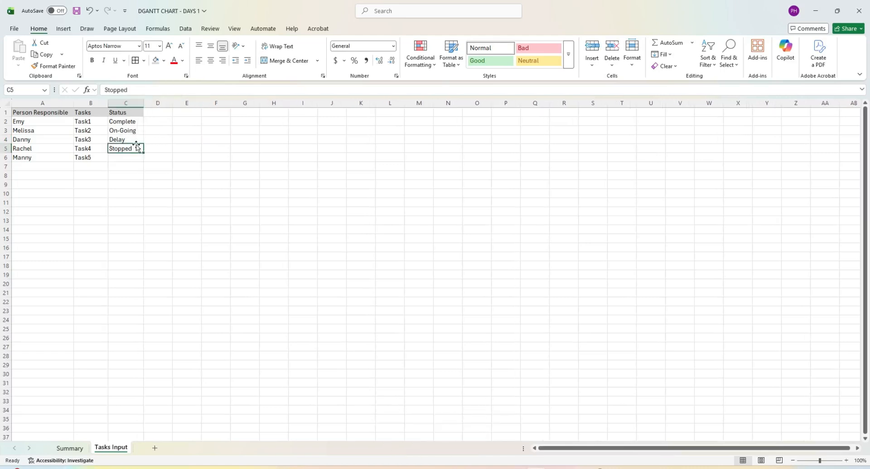
click(126, 293)
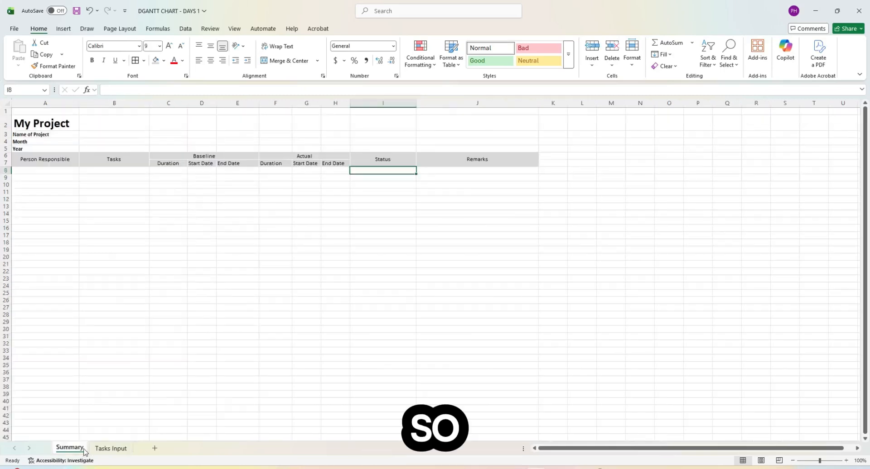
click(145, 198)
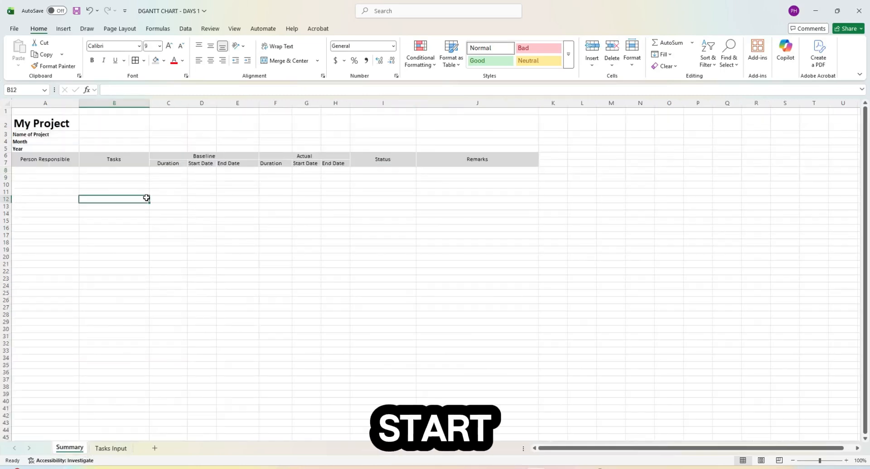
- Start a List data validation rule on Summary cell A8 with Ignore blank unchecked
click(55, 171)
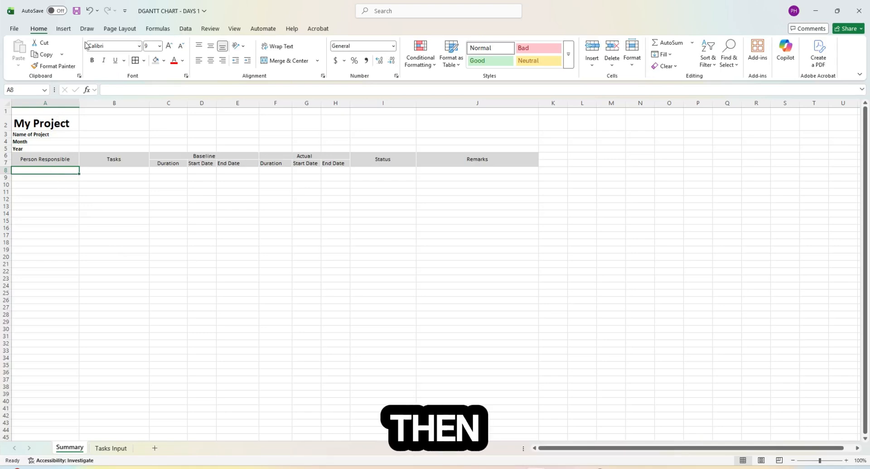
click(186, 32)
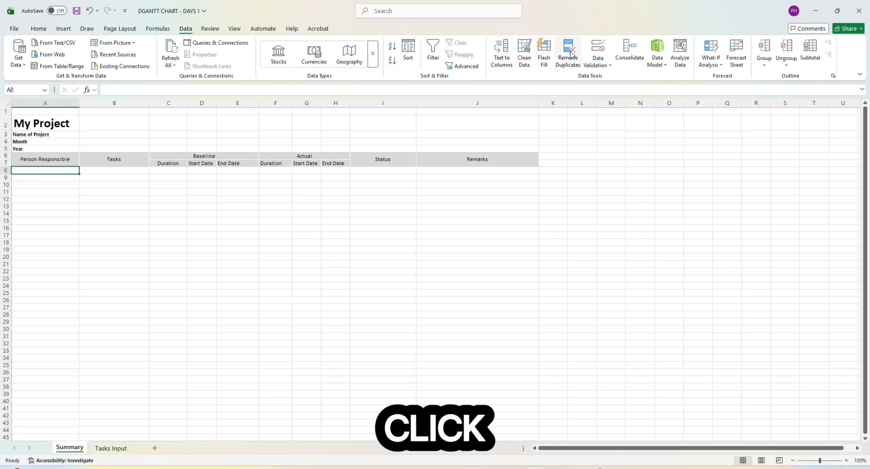
click(598, 61)
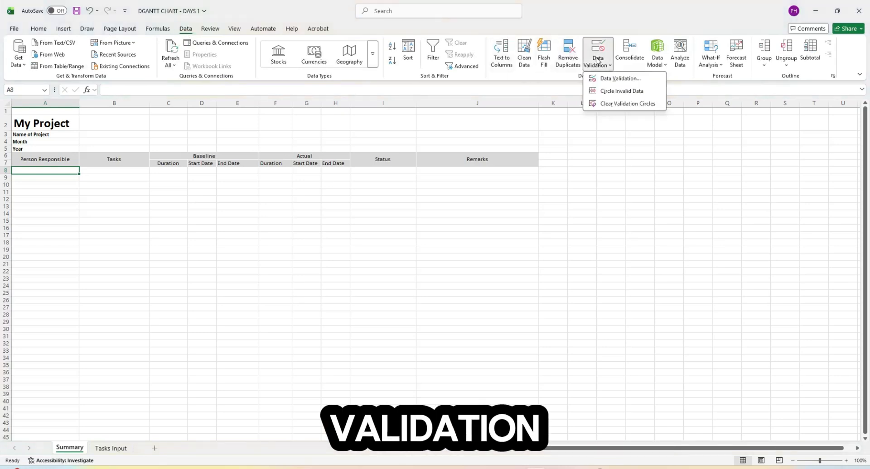
click(618, 78)
click(333, 254)
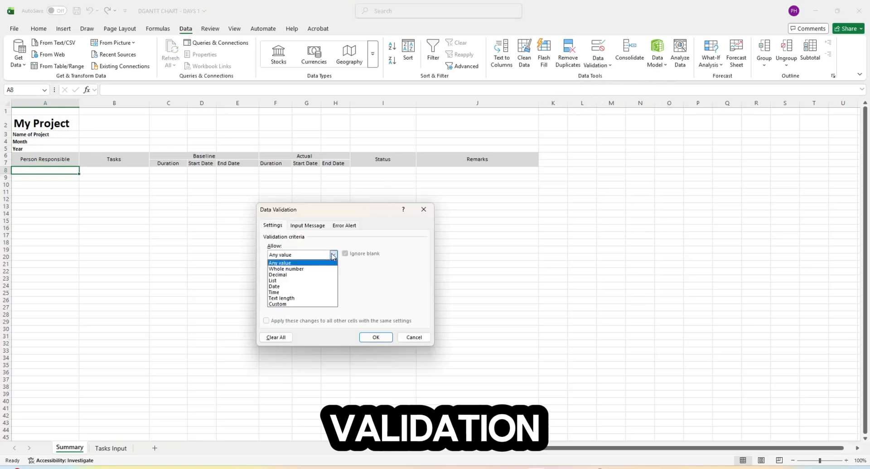
click(307, 284)
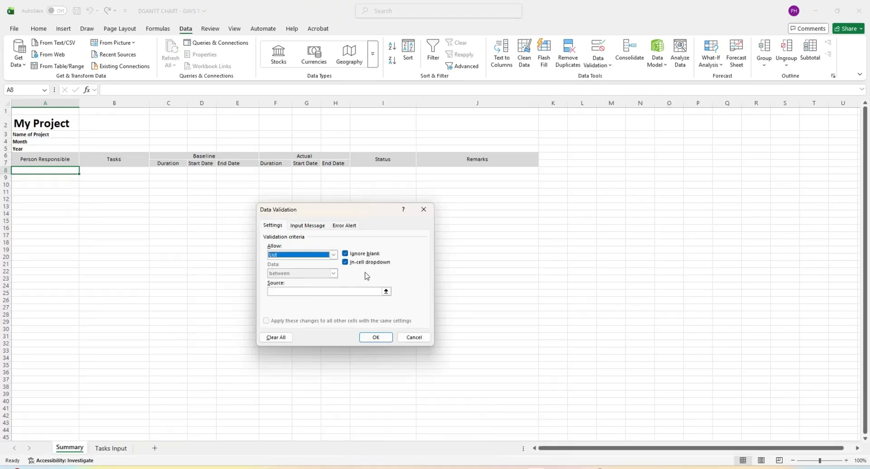
click(345, 254)
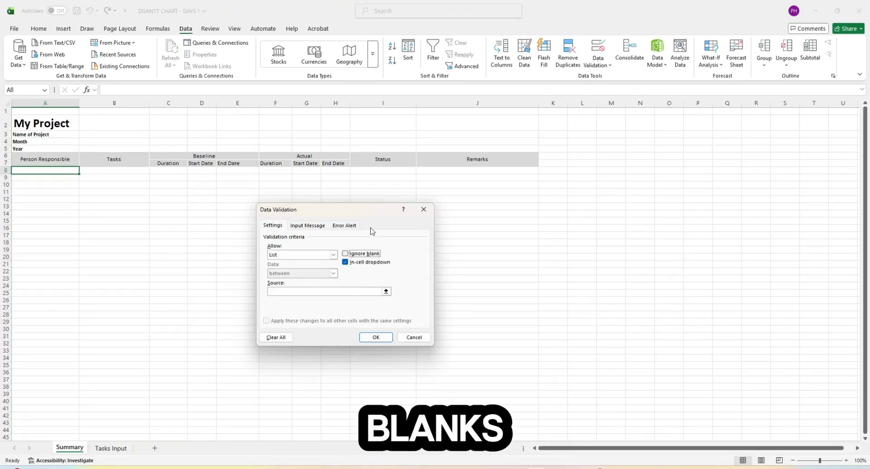
- Set the list source to 'Tasks Input'!$A$2:$A$100 and confirm the rule
click(385, 292)
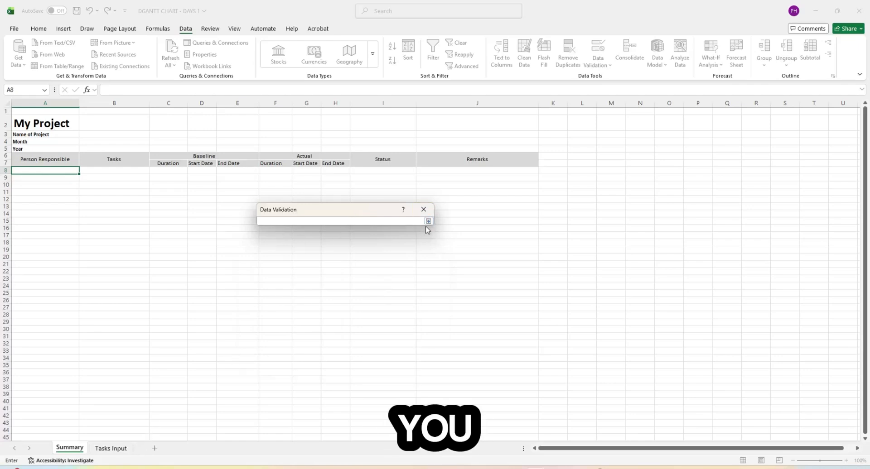
click(113, 451)
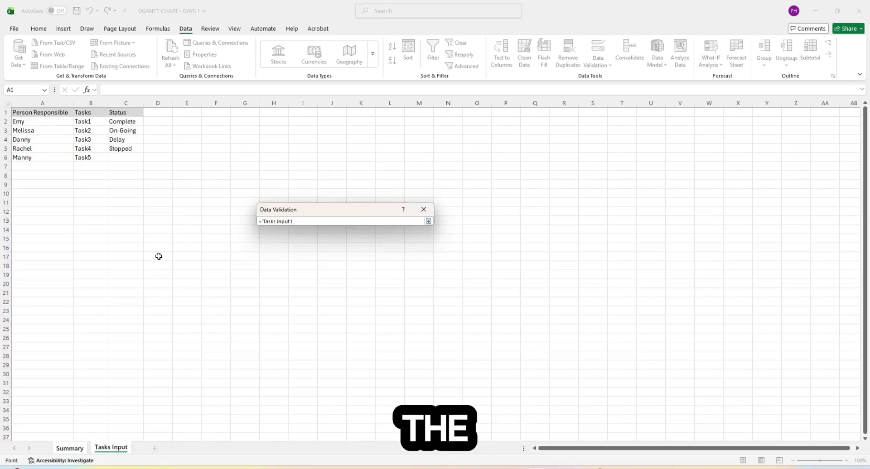
click(59, 122)
drag(59, 122, 44, 376)
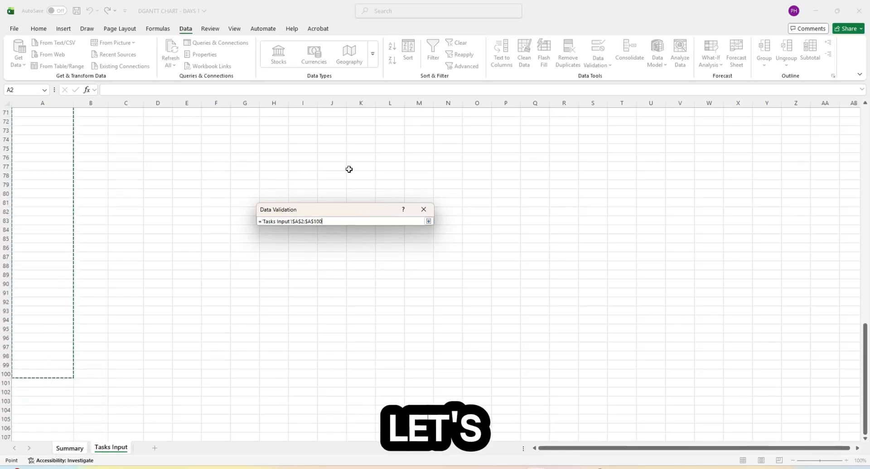
click(428, 221)
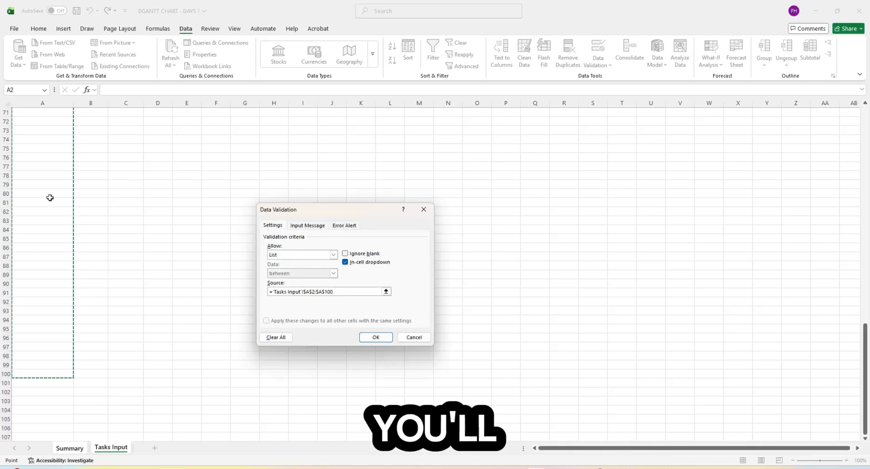
scroll(49, 193, up, 15)
scroll(49, 194, up, 8)
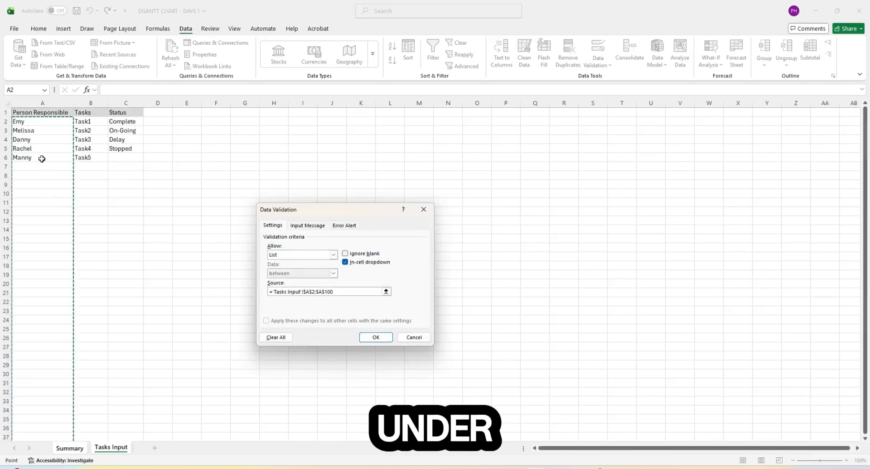
scroll(41, 174, down, 20)
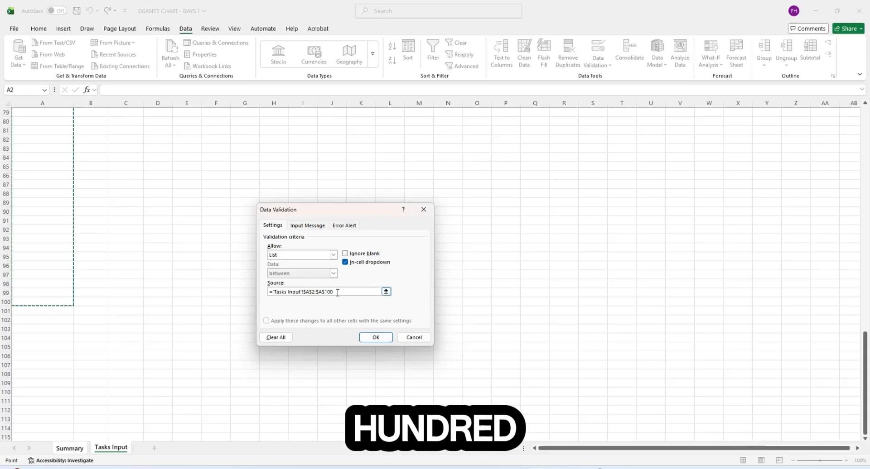
click(386, 335)
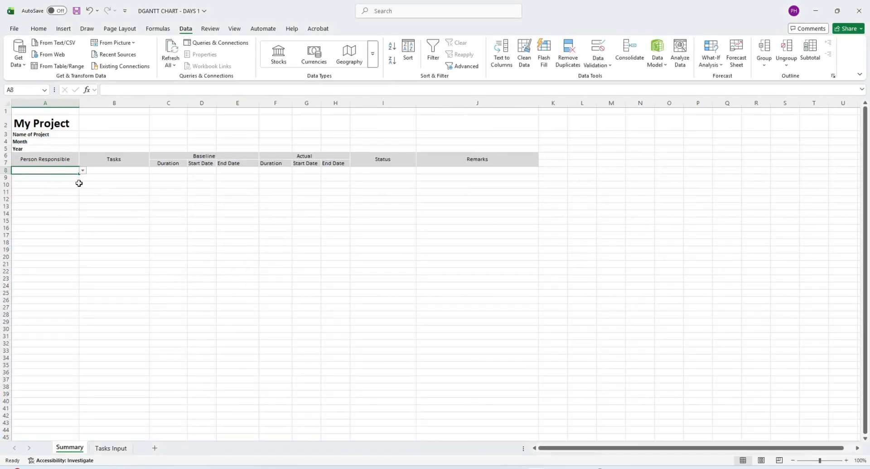
- Check A8's person list, then copy its dropdown into cells A9:A100
click(83, 170)
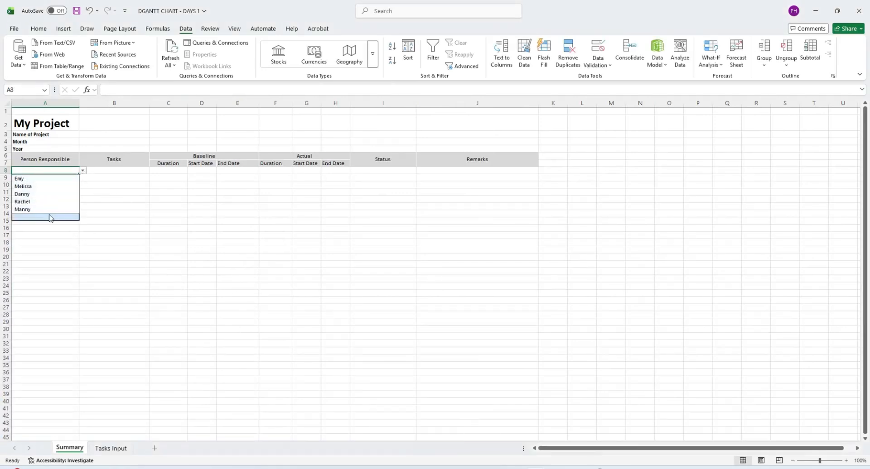
click(55, 236)
click(68, 171)
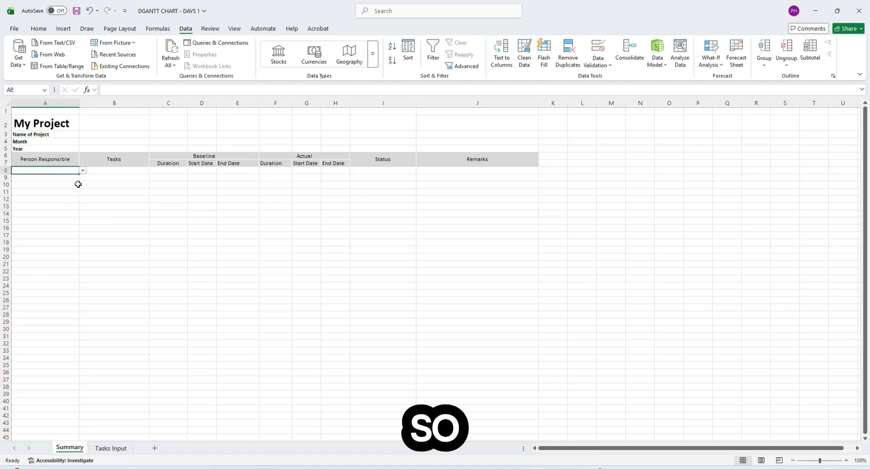
key(ctrl+c)
click(70, 178)
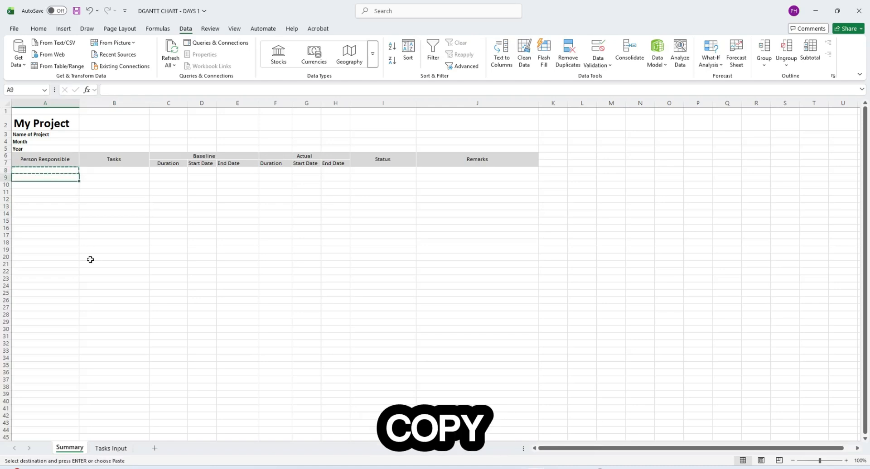
scroll(84, 267, down, 10)
scroll(80, 272, down, 17)
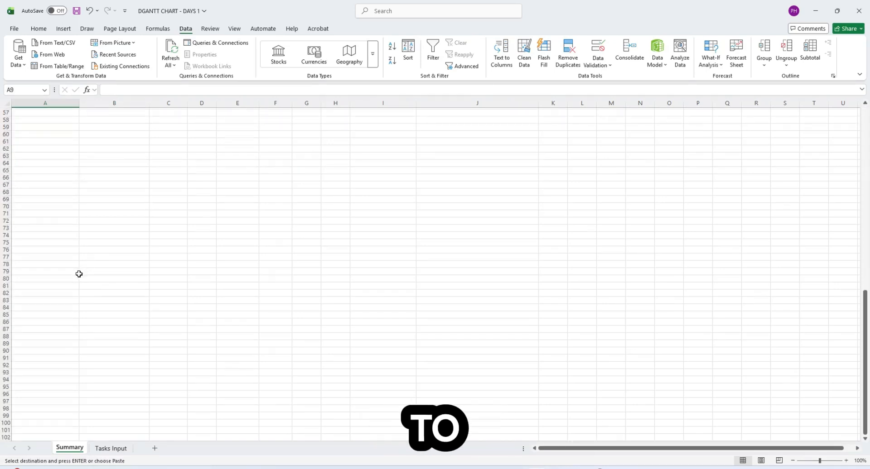
shift+click(47, 245)
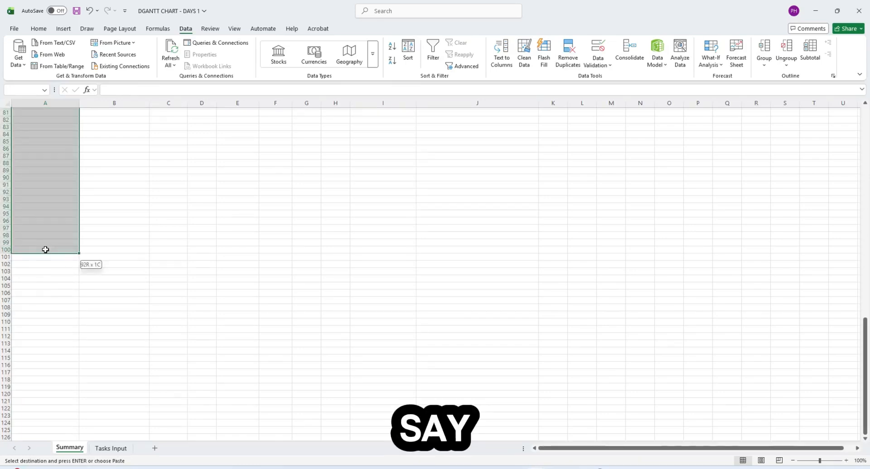
scroll(127, 226, up, 20)
click(130, 221)
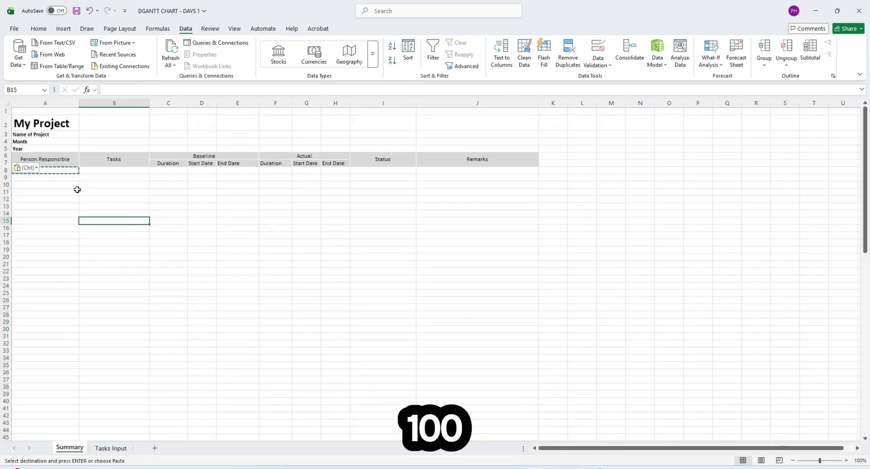
click(68, 178)
- Give B8 a List validation sourced from 'Tasks Input'!$B$2:$B$100, with Ignore blank unchecked
key(Escape)
click(142, 206)
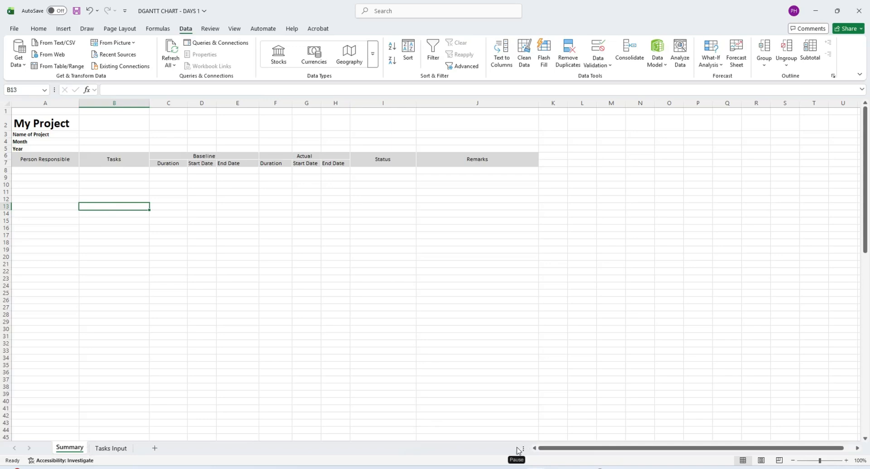
click(138, 173)
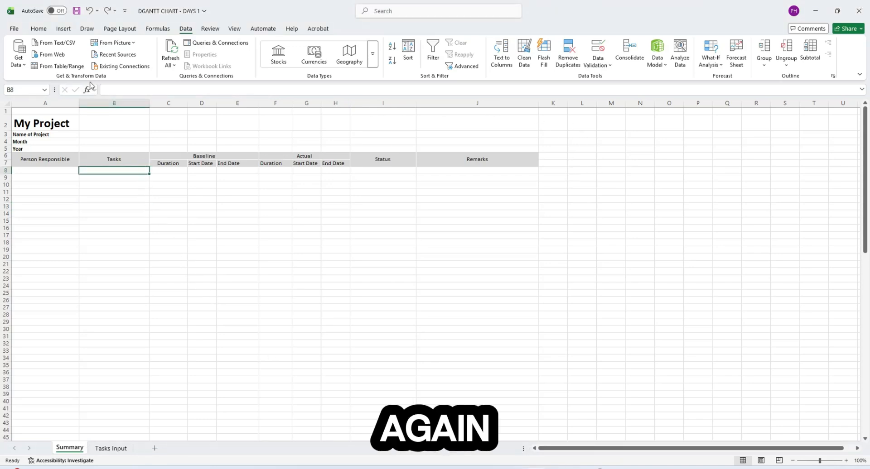
click(596, 53)
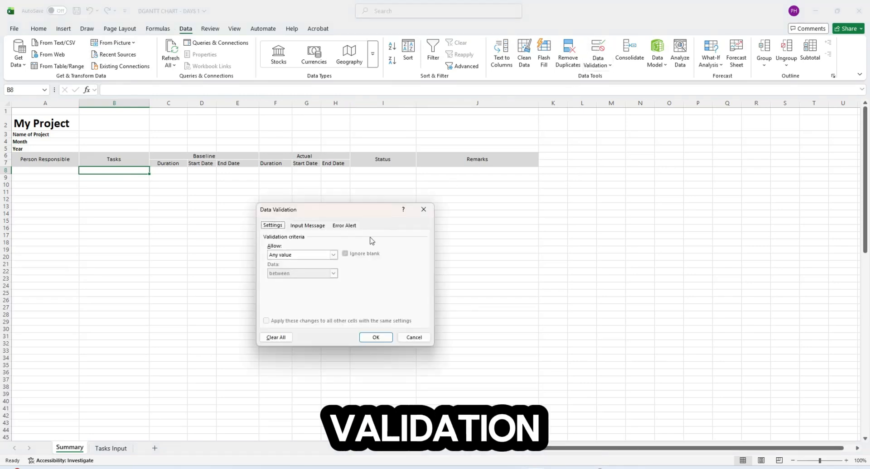
click(314, 256)
click(292, 281)
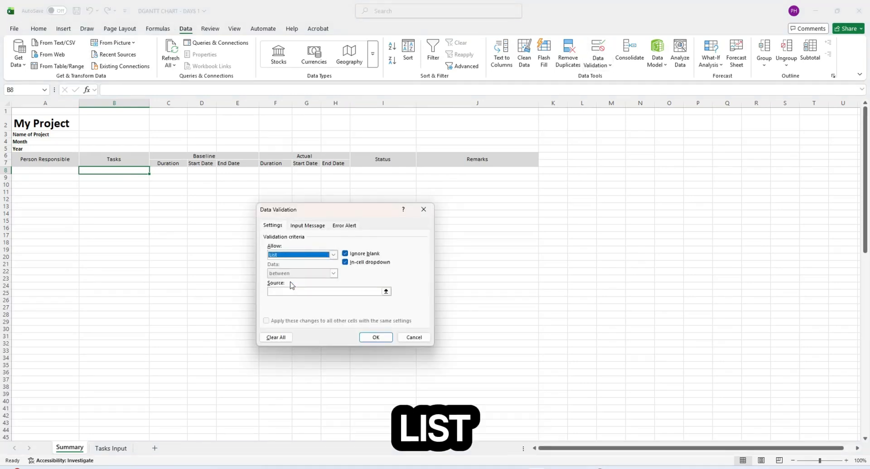
click(385, 292)
click(111, 449)
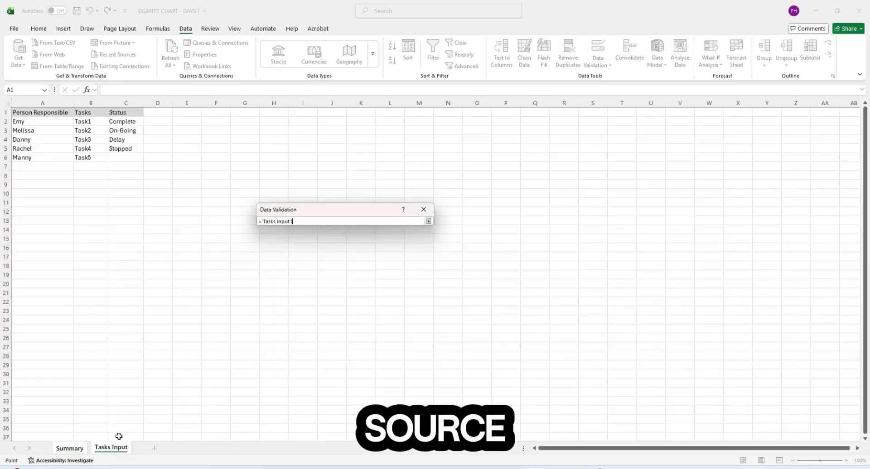
click(91, 122)
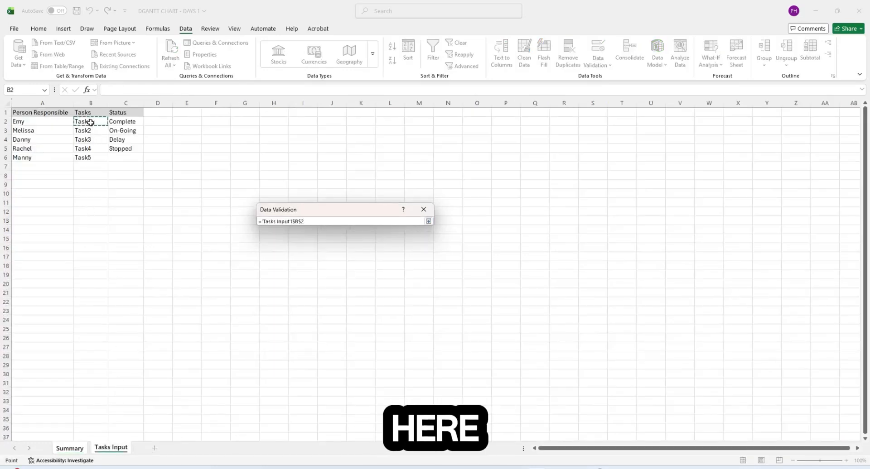
drag(91, 122, 90, 311)
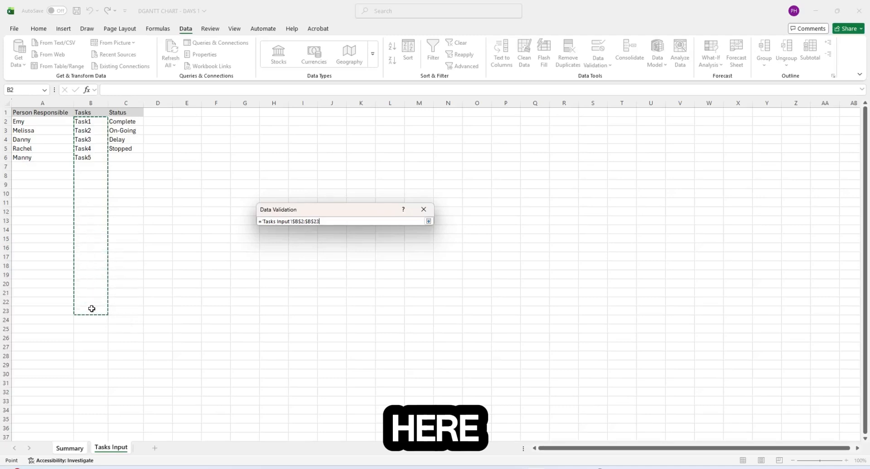
click(333, 222)
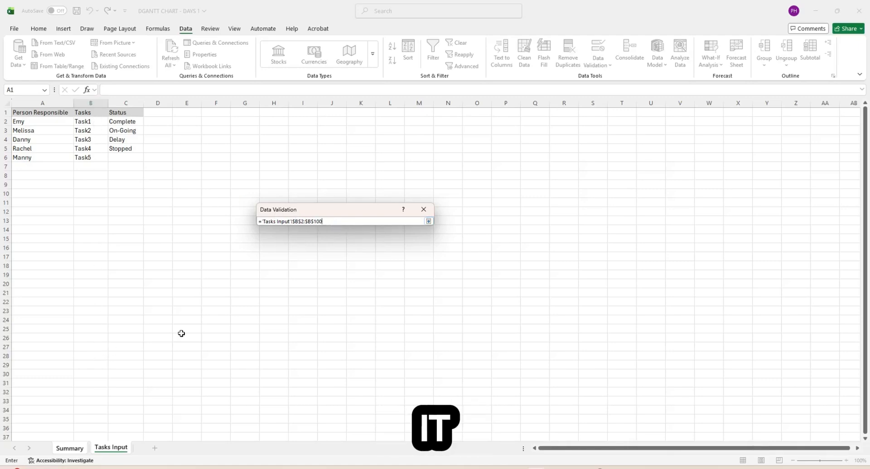
click(428, 221)
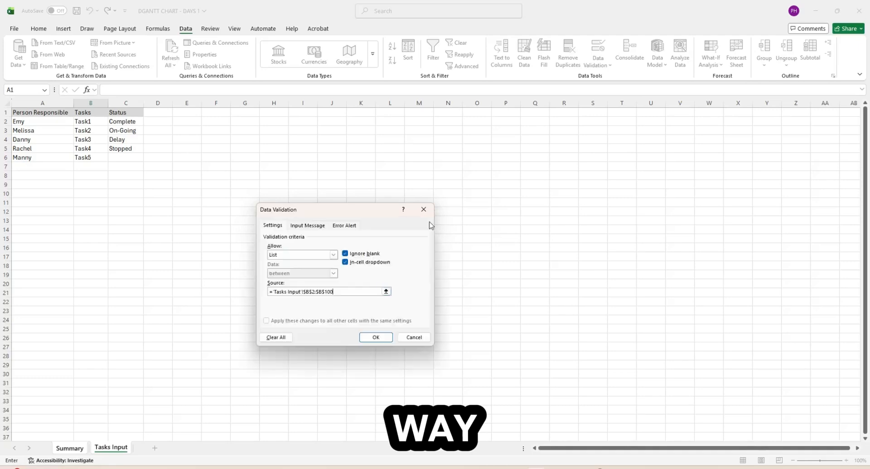
click(355, 257)
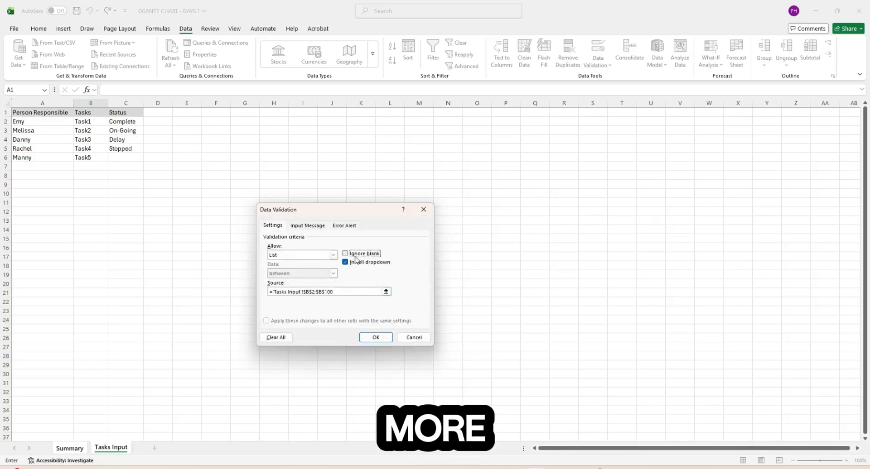
click(375, 338)
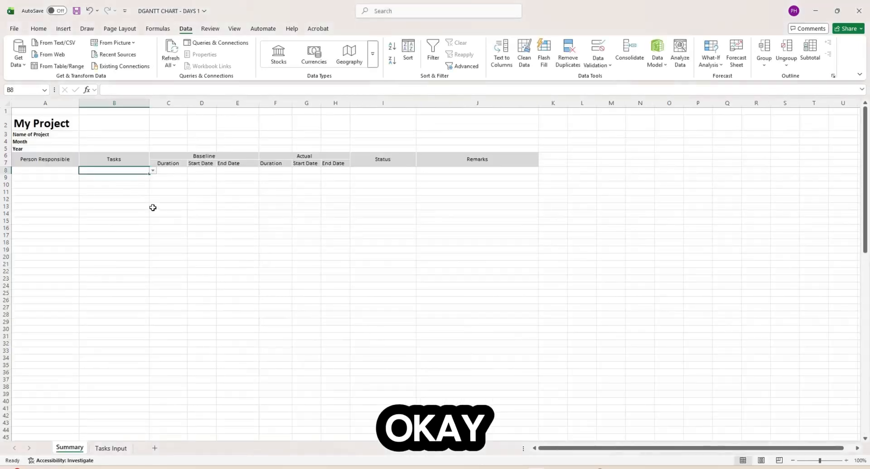
- Copy B8's task dropdown down column B and verify it works in B9
click(153, 171)
click(190, 199)
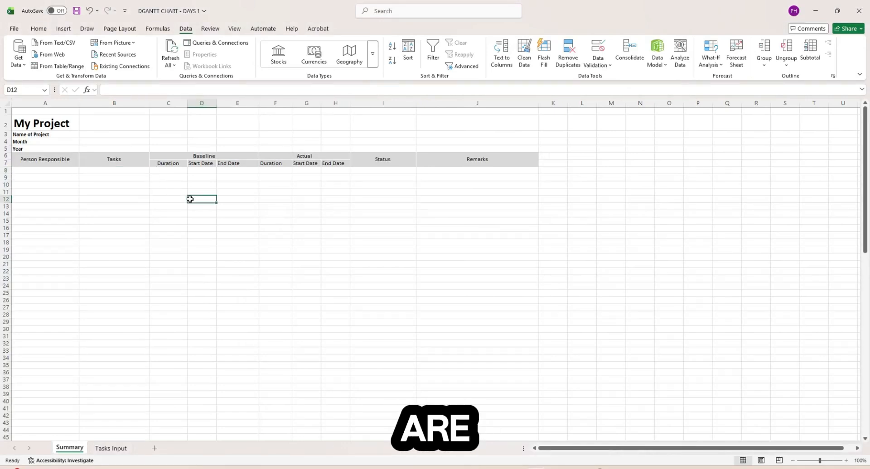
click(128, 171)
key(ctrl+c)
click(133, 178)
scroll(134, 295, down, 18)
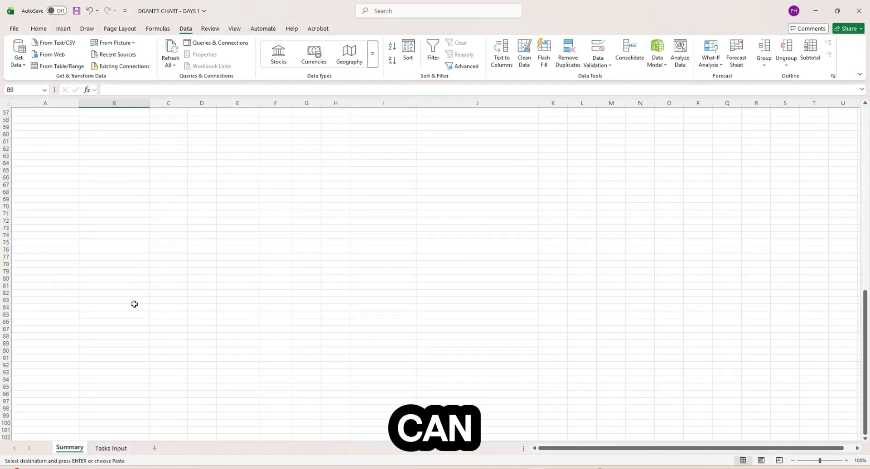
scroll(109, 361, down, 3)
shift+click(109, 361)
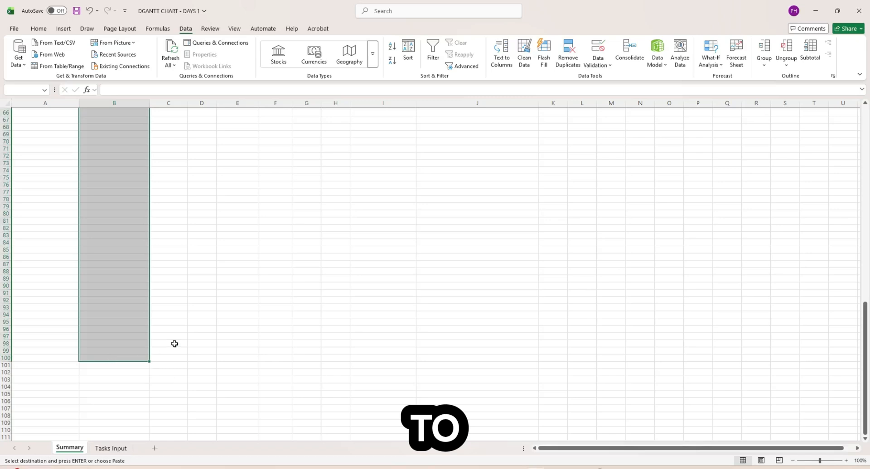
scroll(174, 344, up, 20)
click(134, 233)
drag(136, 171, 143, 174)
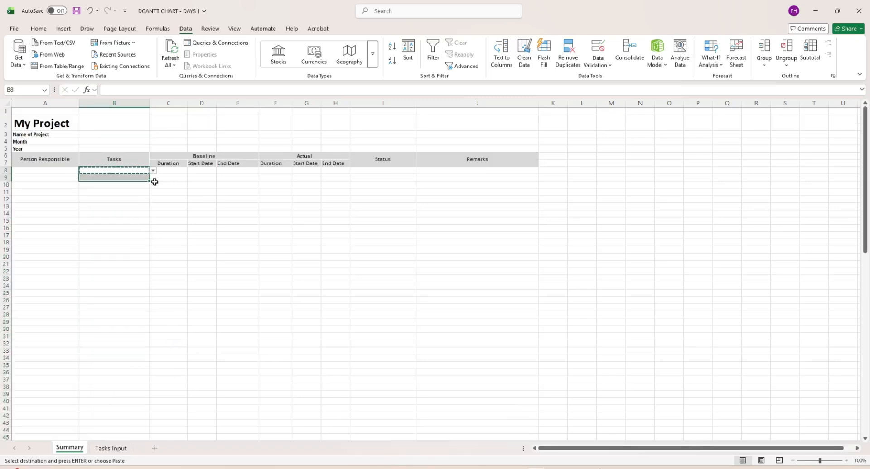
key(Return)
click(153, 178)
click(157, 185)
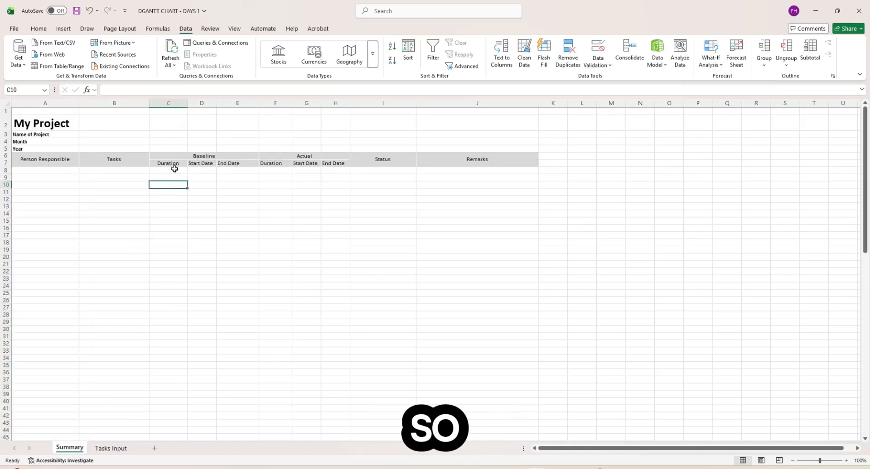
- Start a List validation on I8 and select the Status values in Tasks Input column C
click(376, 172)
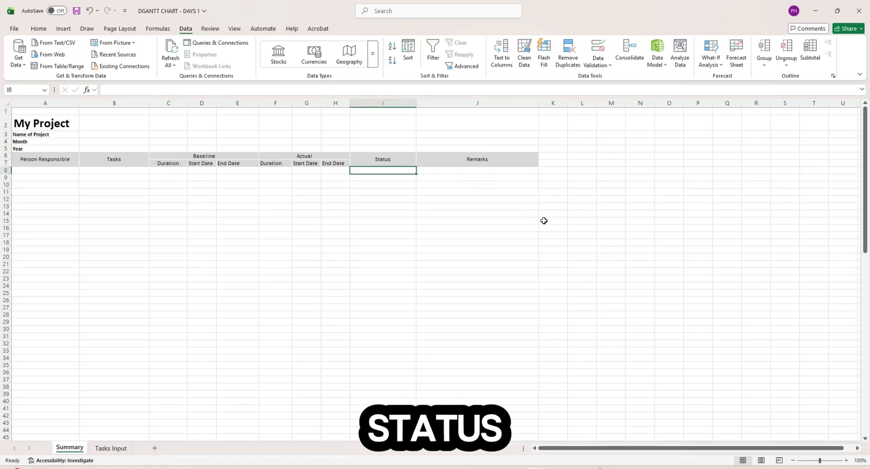
click(593, 58)
click(333, 255)
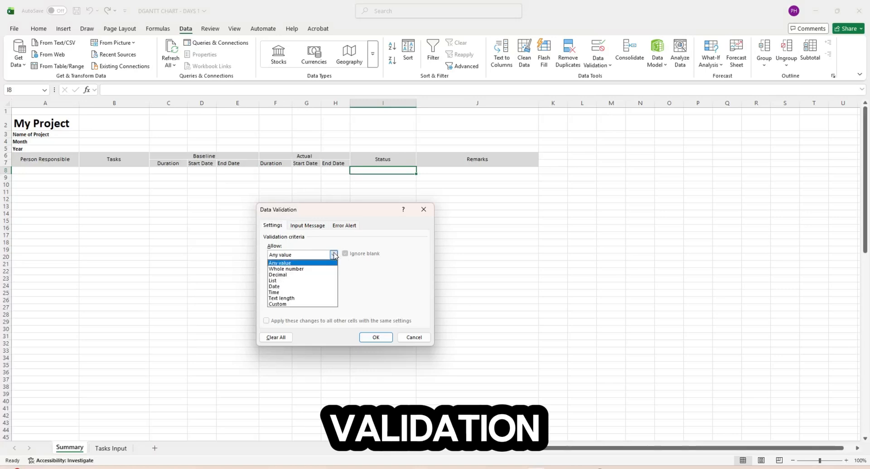
click(322, 280)
click(385, 292)
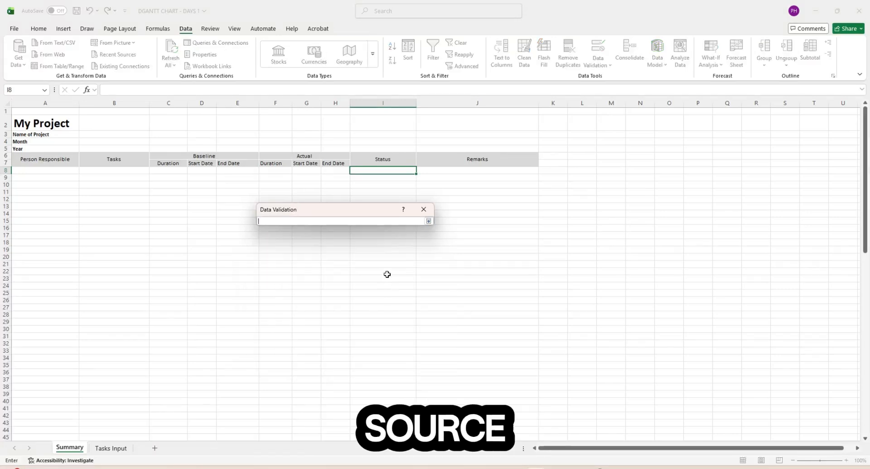
click(126, 449)
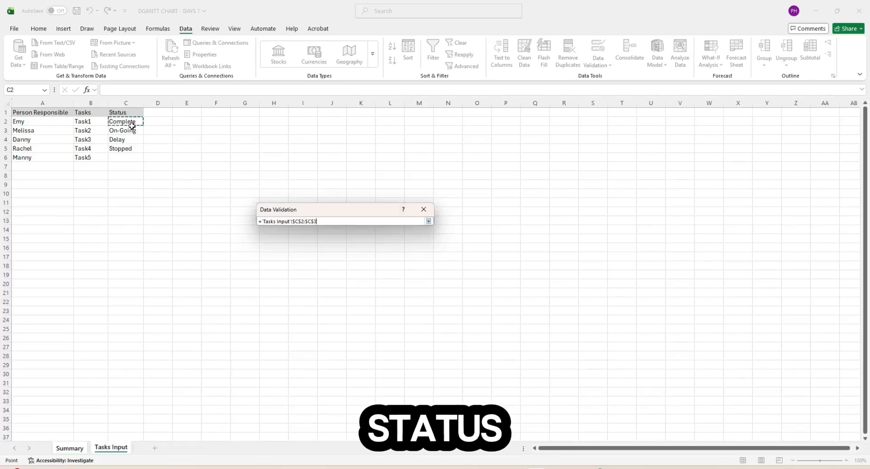
drag(132, 126, 134, 414)
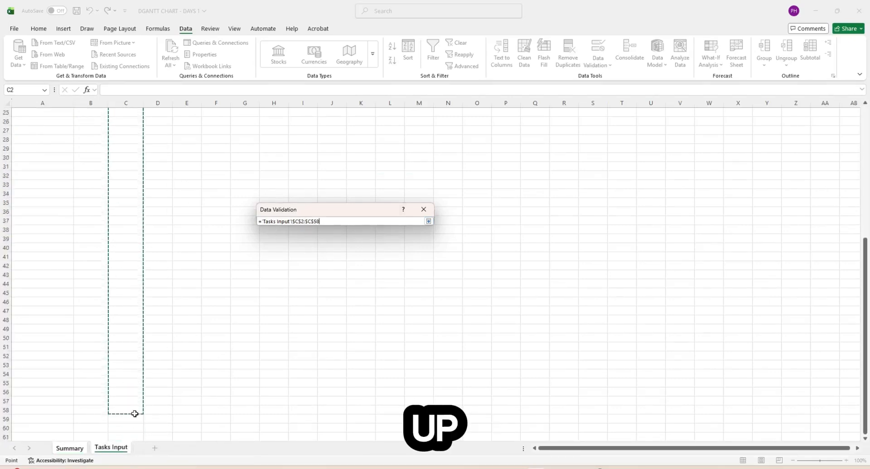
- Change the source end row to 100, giving 'Tasks Input'!$C$2:$C$100, and confirm
click(335, 221)
key(BackSpace)
key(BackSpace)
text(10)
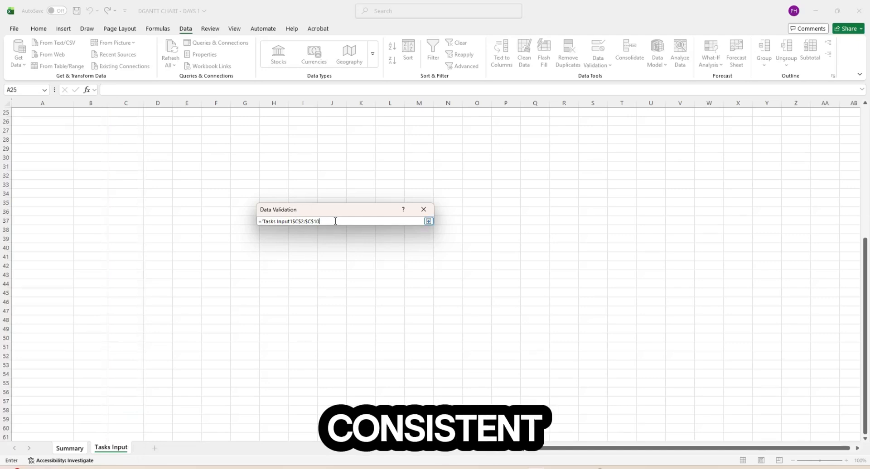
text(0)
click(428, 221)
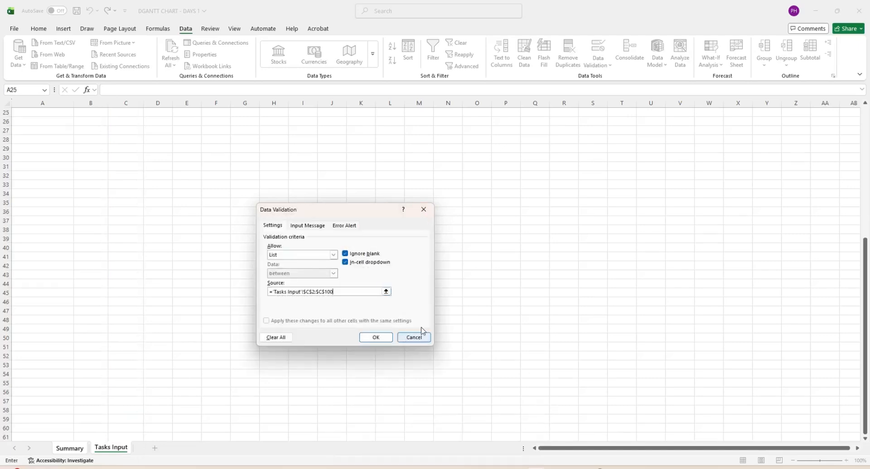
click(376, 337)
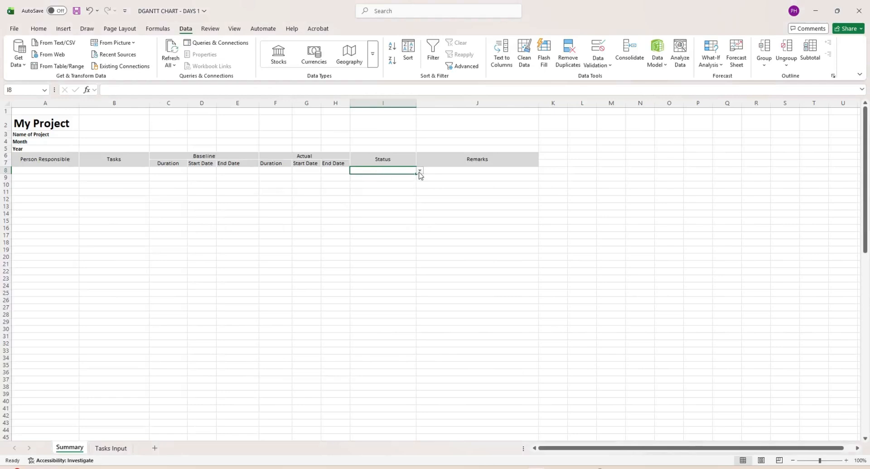
click(419, 171)
- Set I8 to Complete, On-Going, Delay and Stopped in turn, then clear it with the blank entry
click(373, 179)
click(378, 178)
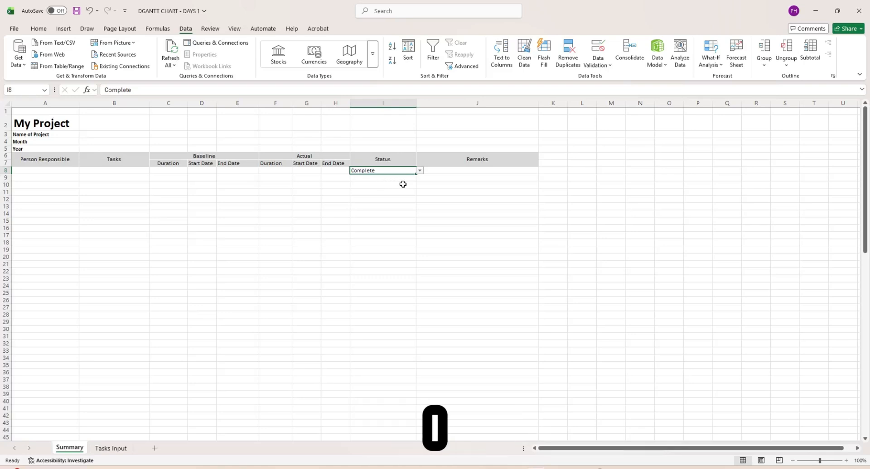
click(419, 171)
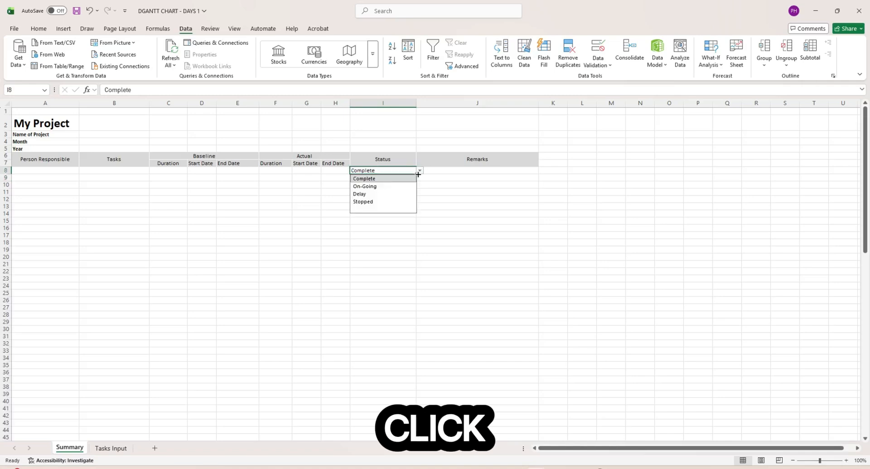
click(409, 188)
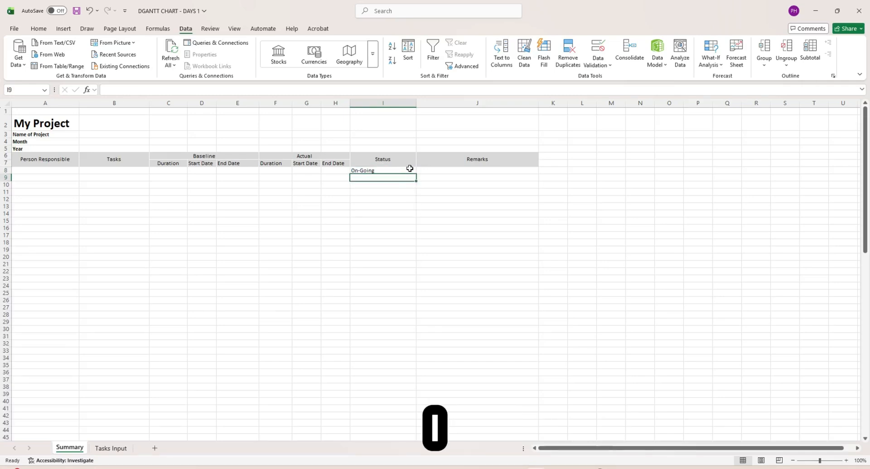
click(419, 171)
click(396, 195)
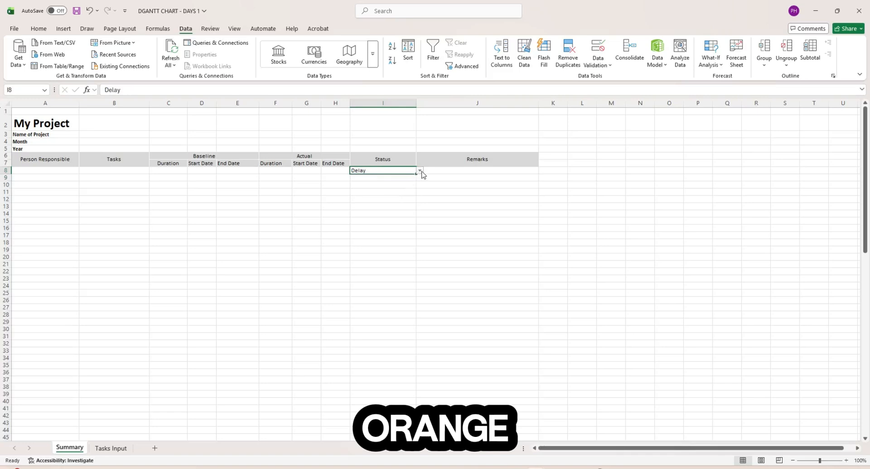
click(420, 171)
click(394, 203)
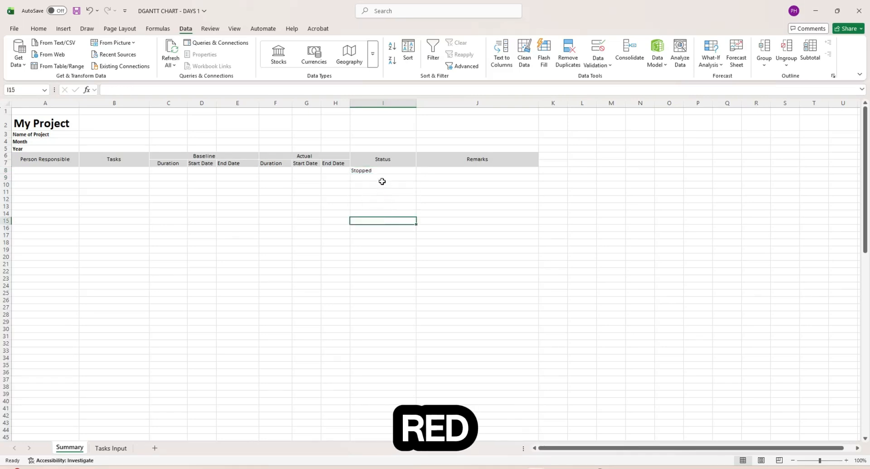
click(419, 170)
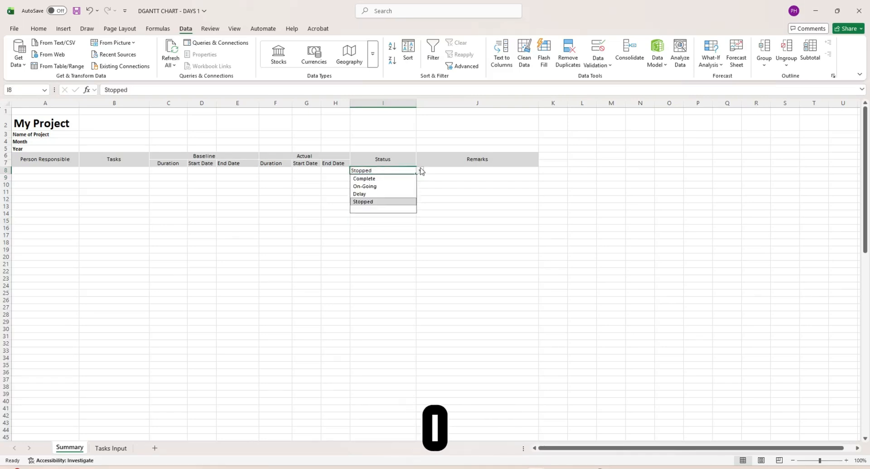
click(385, 214)
- Copy the empty I8 Status dropdown cell
key(ctrl+c)
click(390, 179)
scroll(384, 291, down, 10)
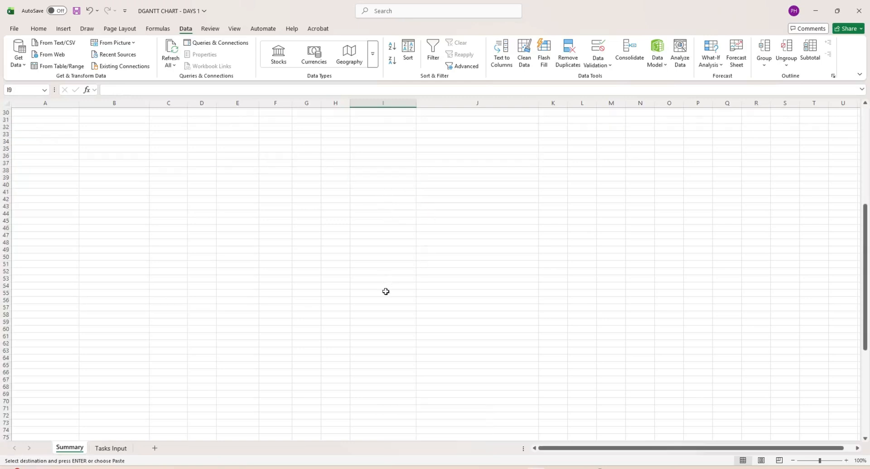
scroll(385, 290, up, 10)
click(408, 172)
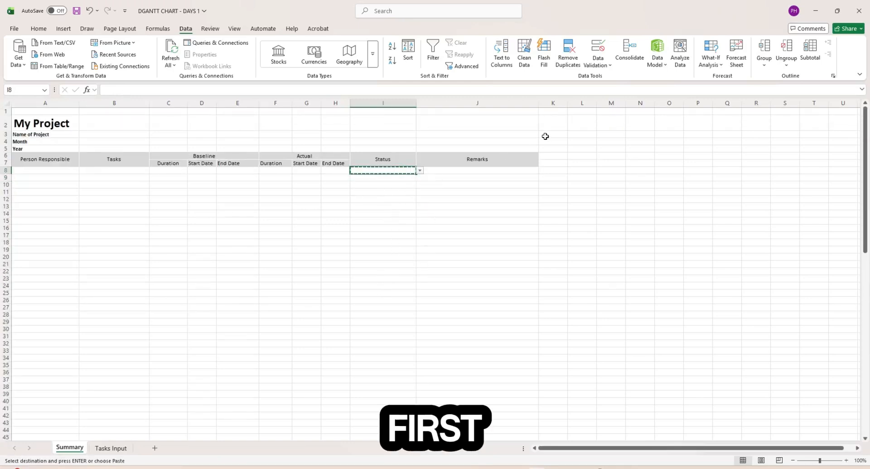
click(435, 222)
click(395, 172)
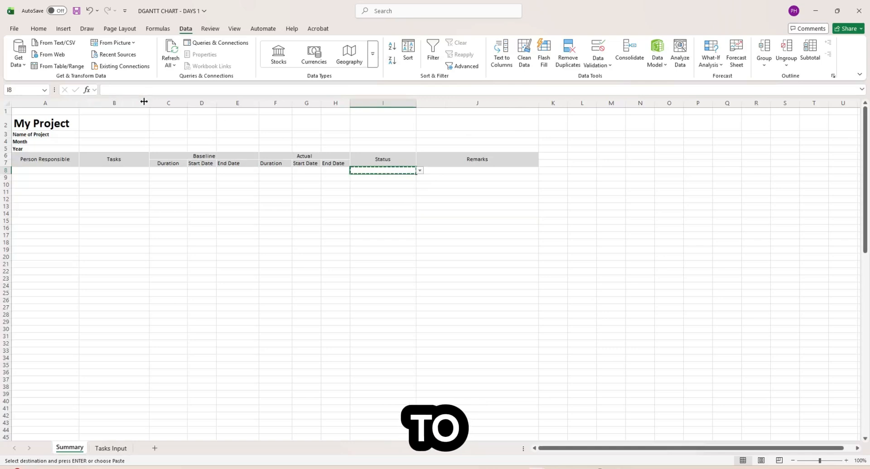
- Add an Equal To rule giving I8 a light green fill when it reads Complete
click(38, 29)
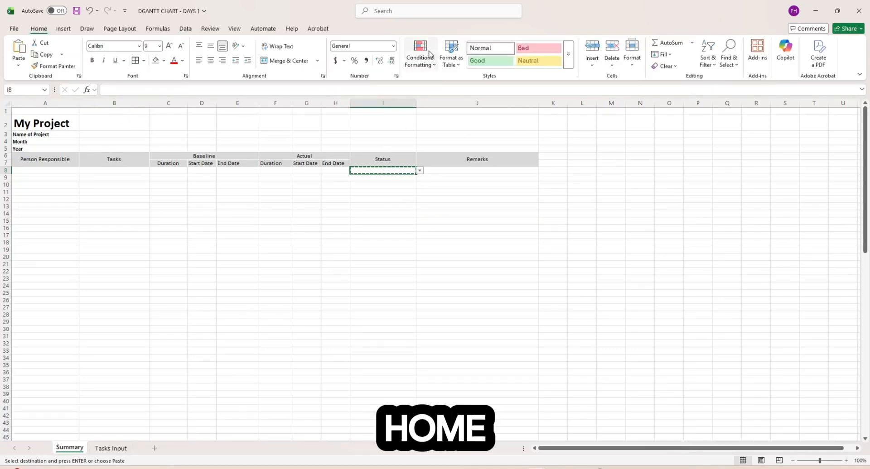
click(427, 55)
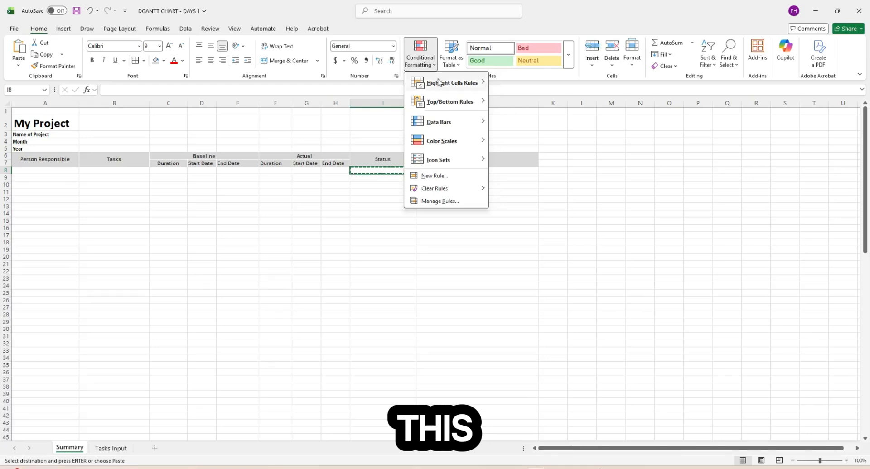
mouse_move(439, 82)
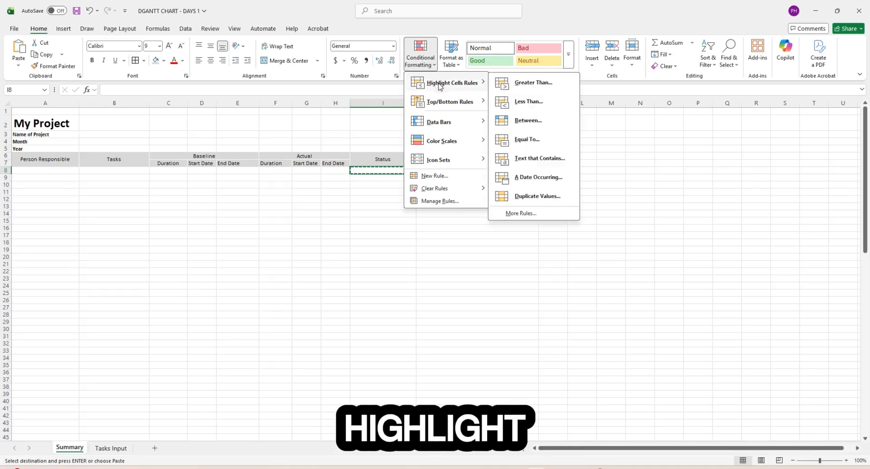
click(527, 139)
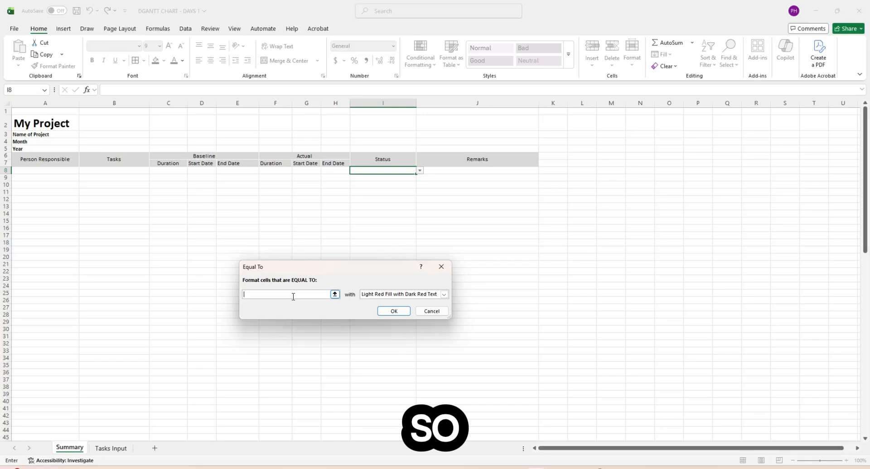
text(c)
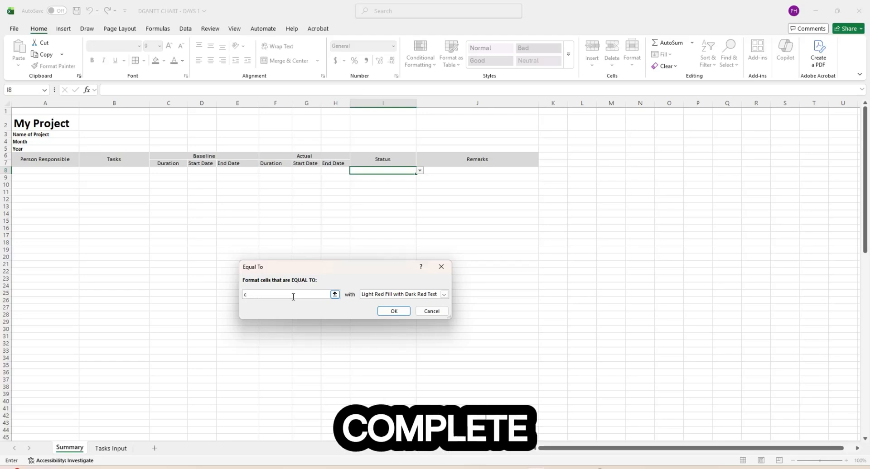
text(OMc)
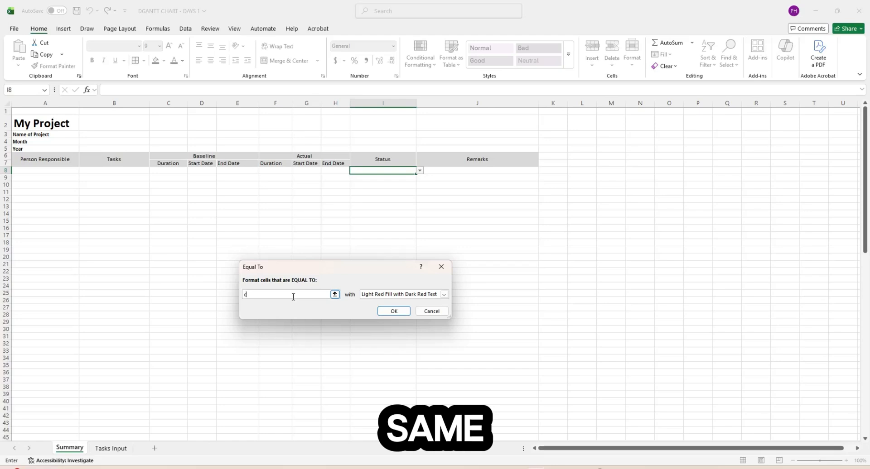
text(O)
key(BackSpace)
key(BackSpace)
text(Complete)
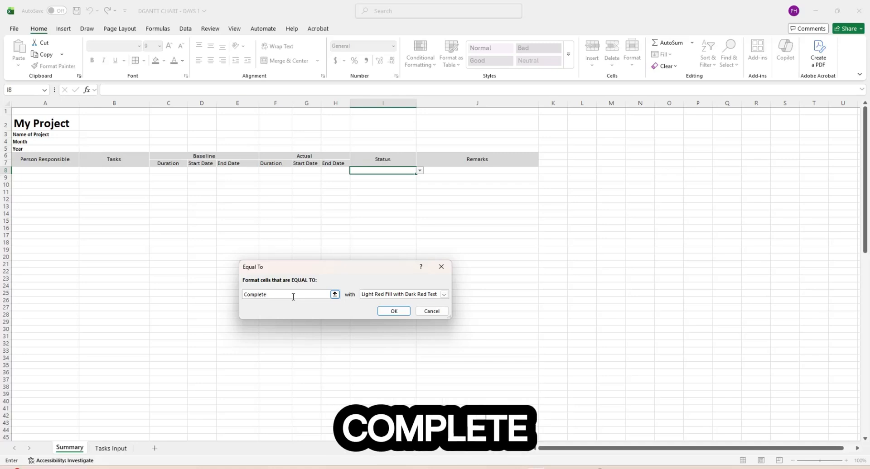
click(444, 295)
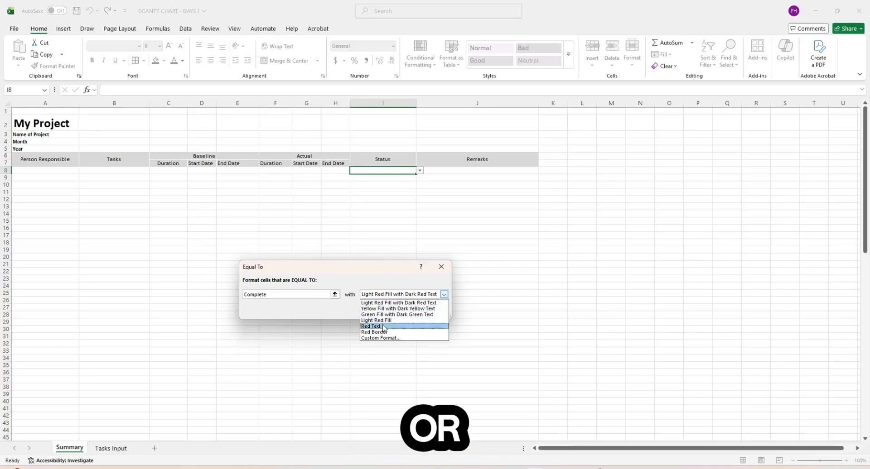
click(376, 338)
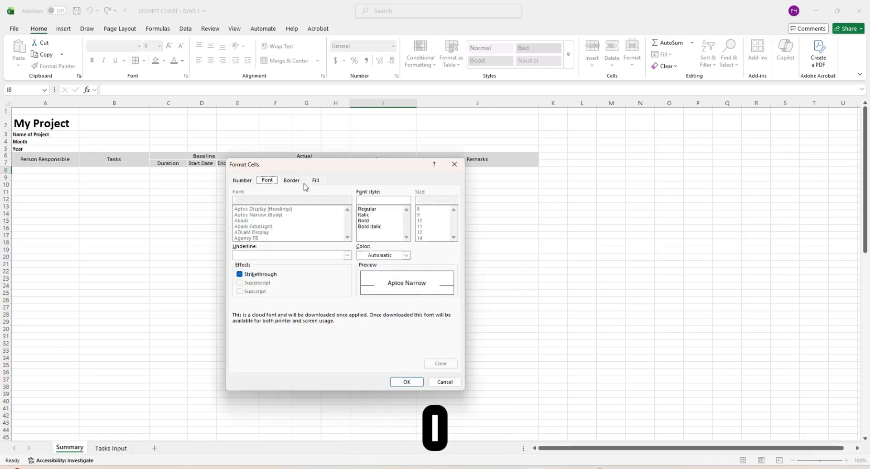
click(320, 182)
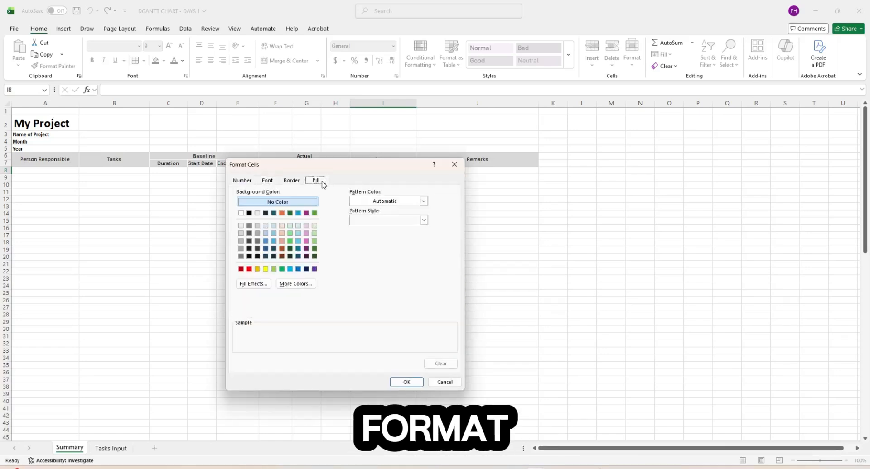
click(314, 242)
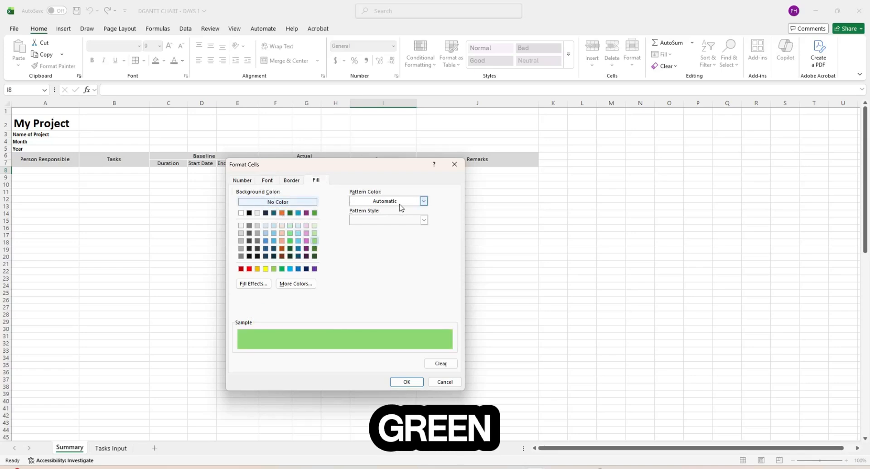
click(315, 233)
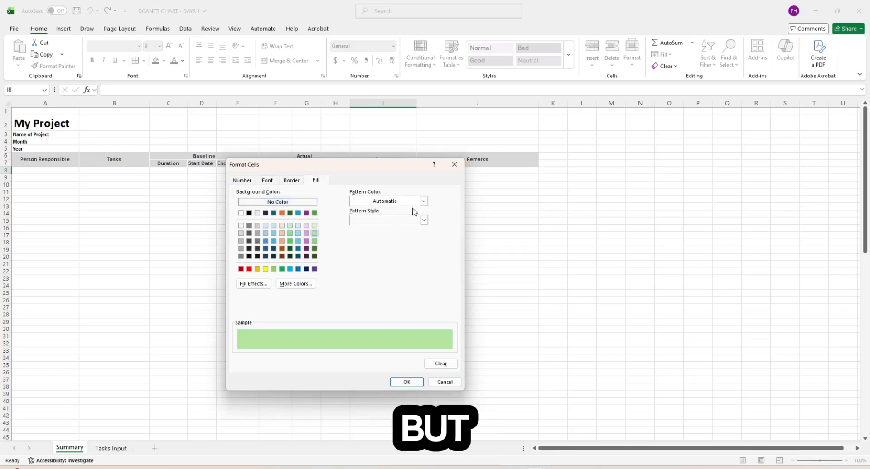
click(406, 382)
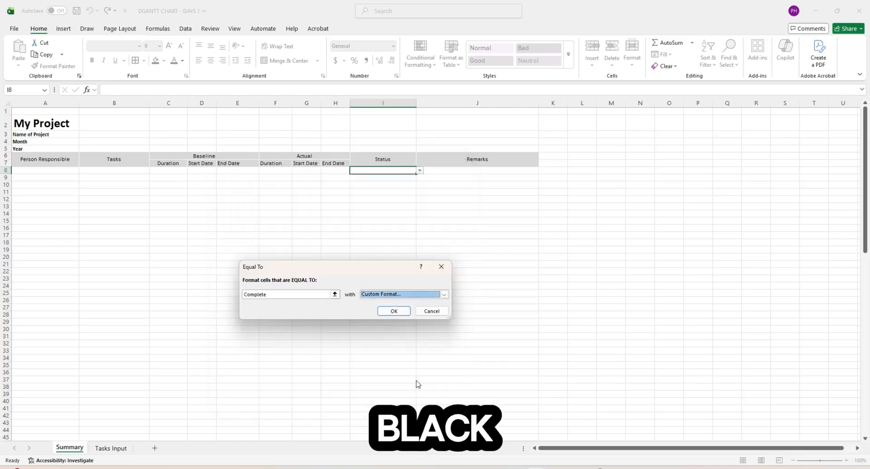
click(396, 312)
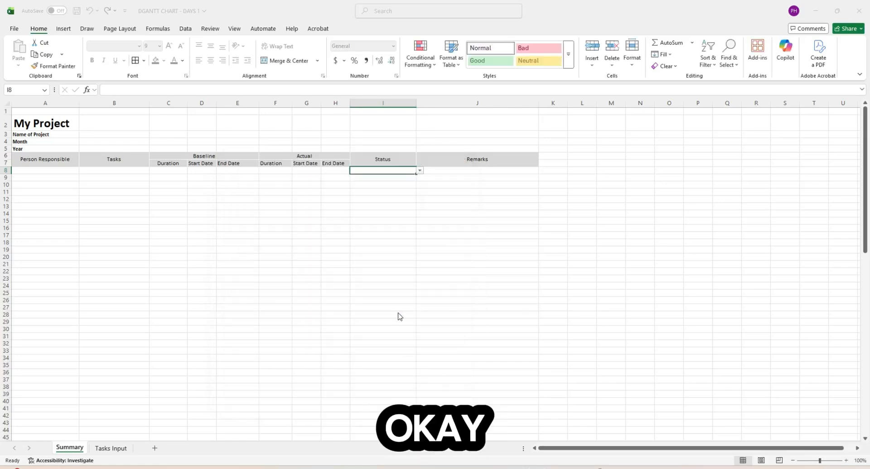
- Test the rule by setting I8 to Complete, then switch I8 to On-Going
click(420, 171)
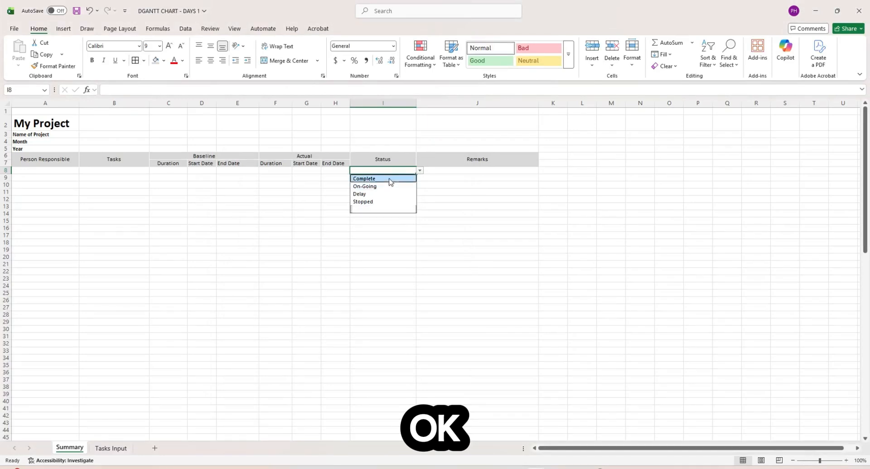
click(390, 177)
click(395, 179)
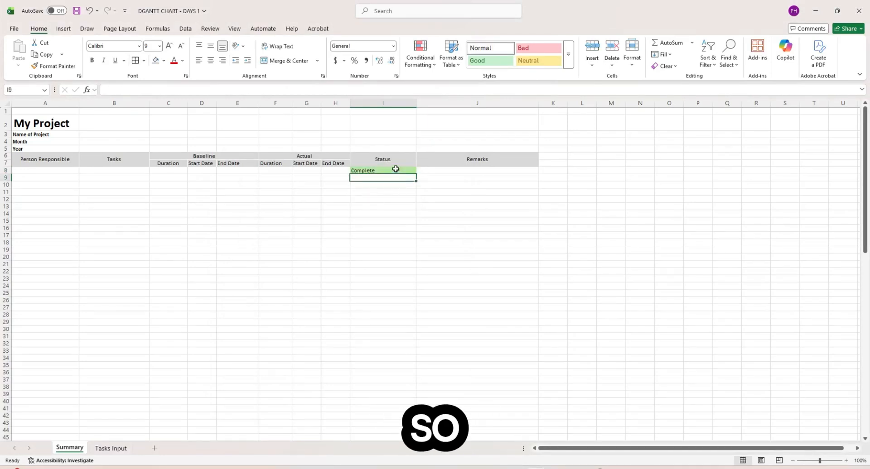
click(396, 171)
click(420, 171)
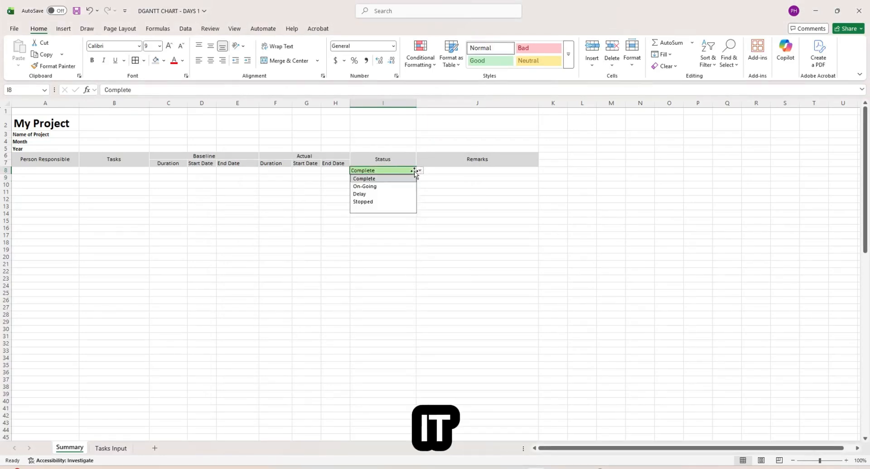
click(383, 186)
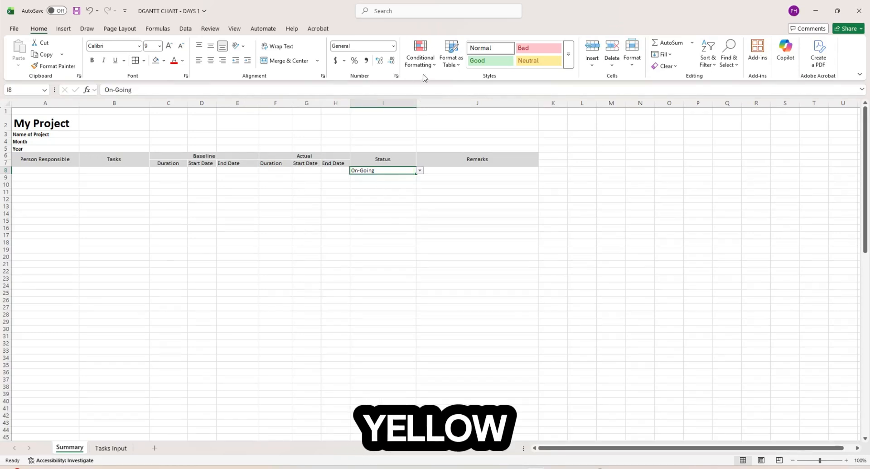
- Add an Equal To rule with a custom light yellow fill for I8 when it reads On-Going
click(423, 57)
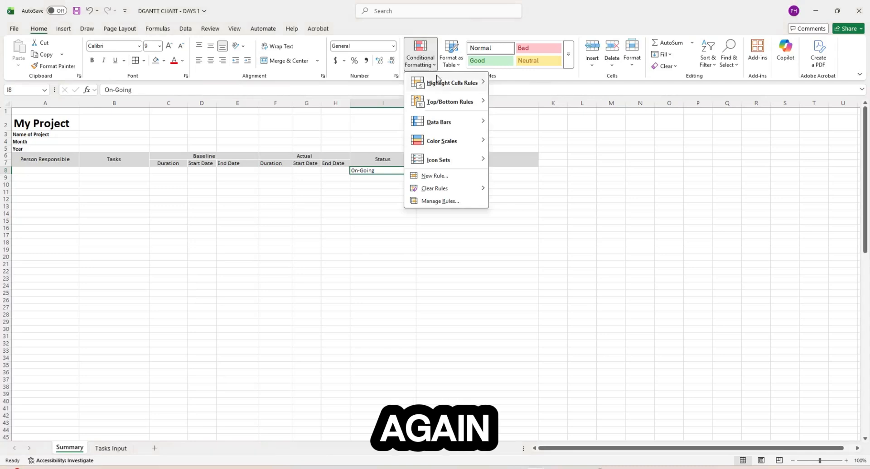
mouse_move(440, 86)
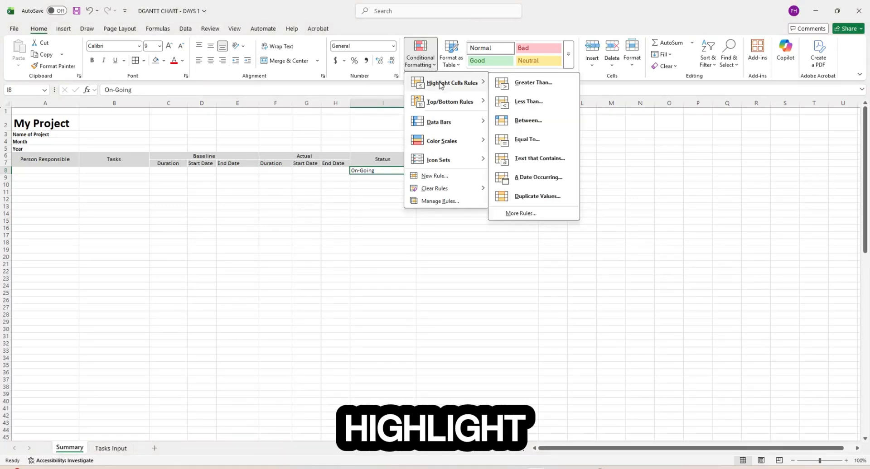
click(525, 139)
click(316, 296)
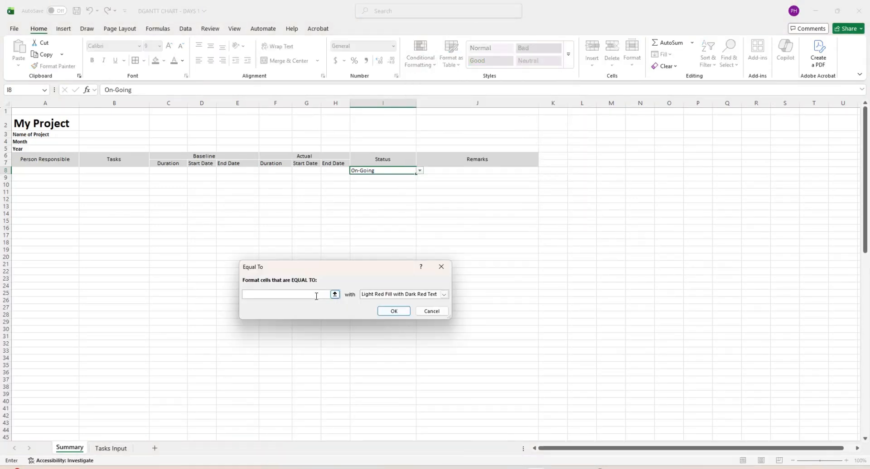
text(On-Going)
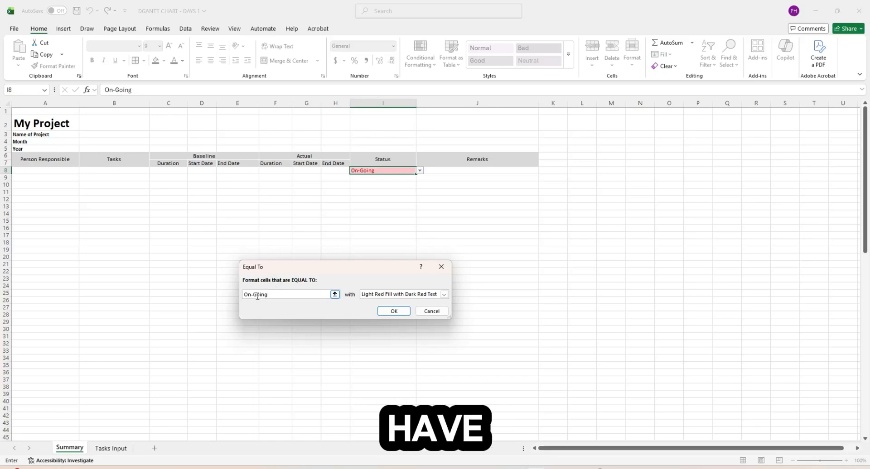
click(444, 295)
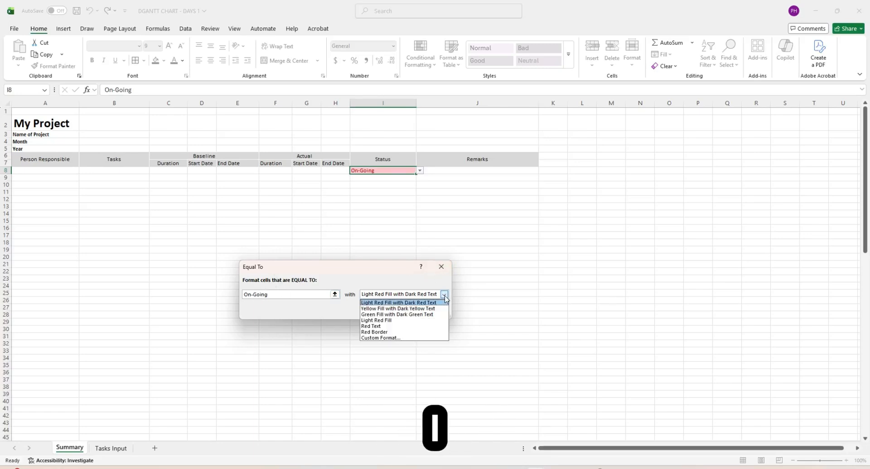
click(384, 337)
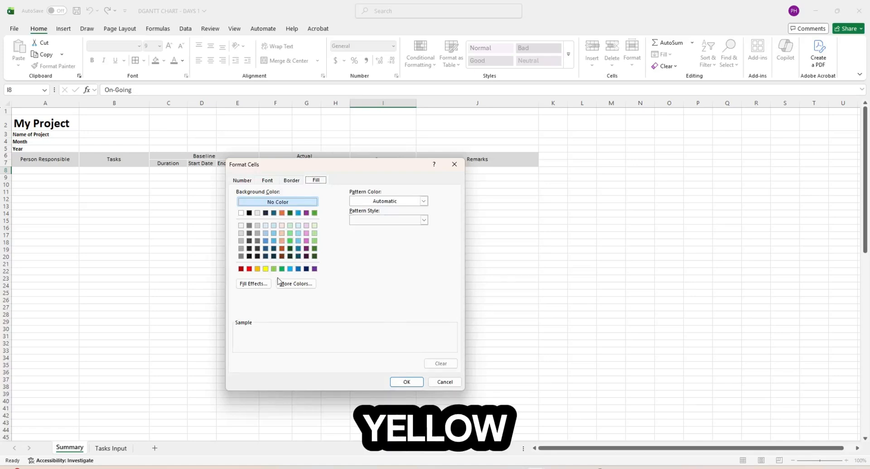
click(295, 284)
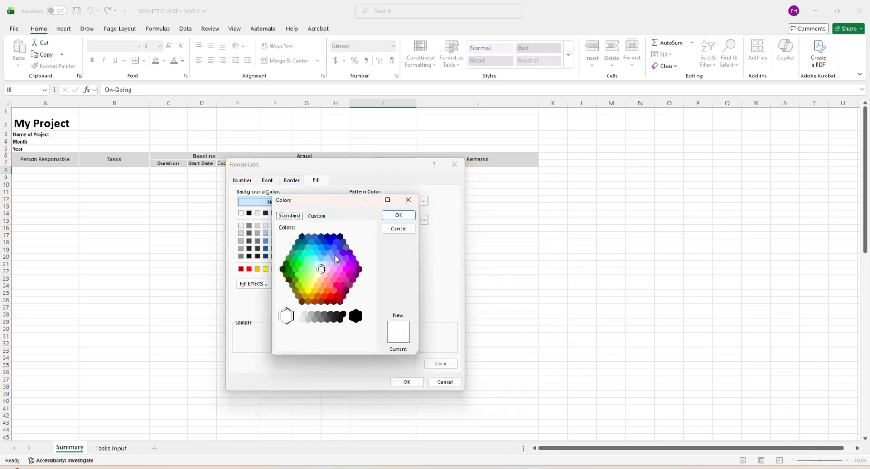
click(317, 275)
click(397, 216)
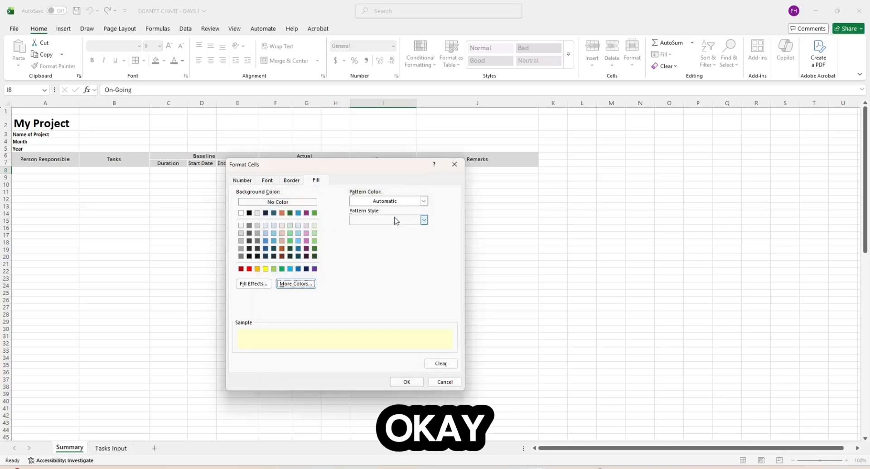
click(406, 381)
click(398, 311)
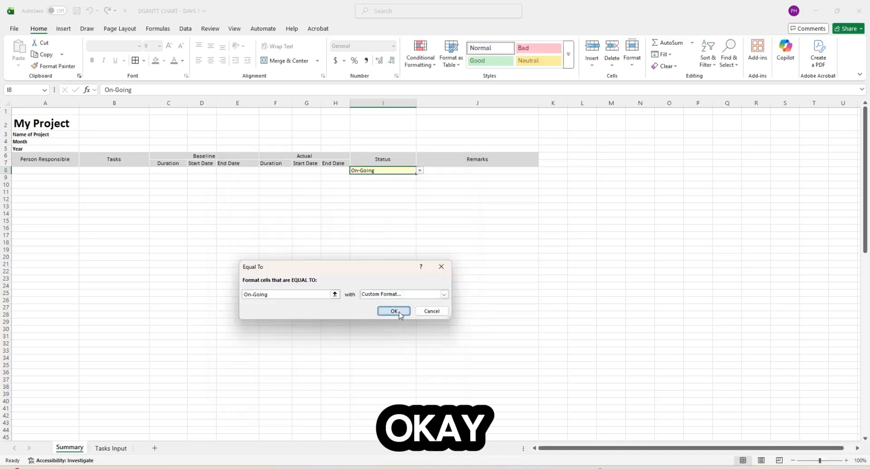
- Set I8 to Delay and add an Equal To rule giving it a light orange fill for Delay
click(420, 171)
click(390, 193)
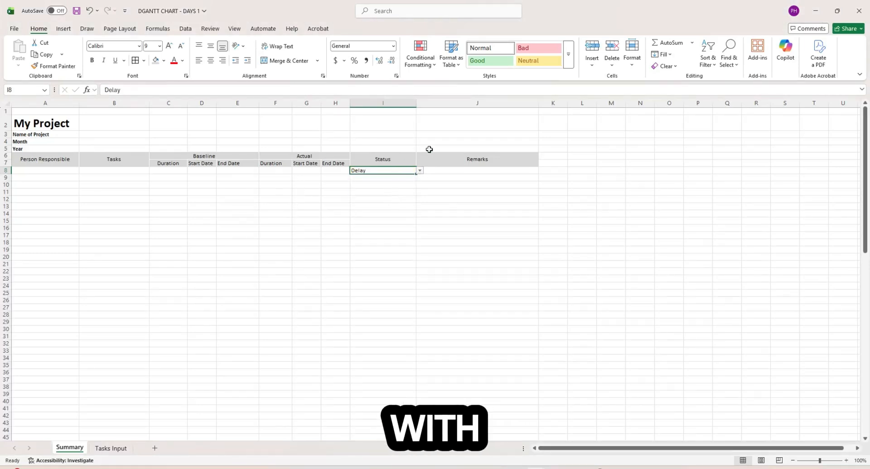
click(420, 57)
mouse_move(452, 83)
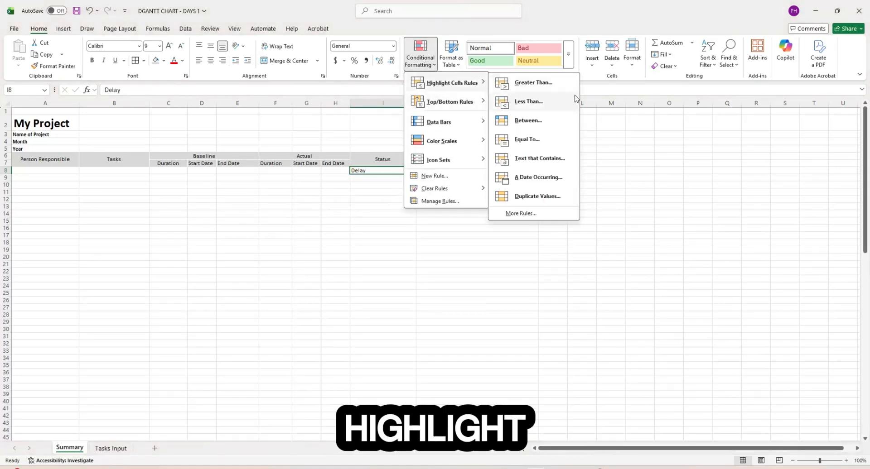
click(527, 140)
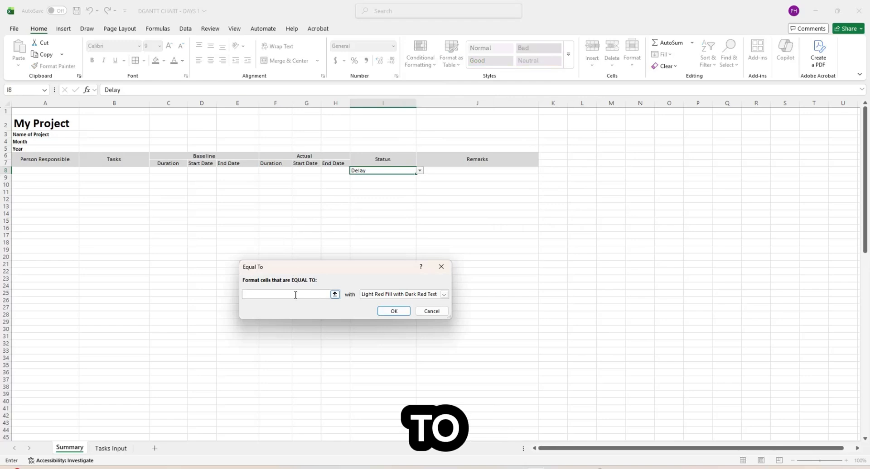
text(Delay)
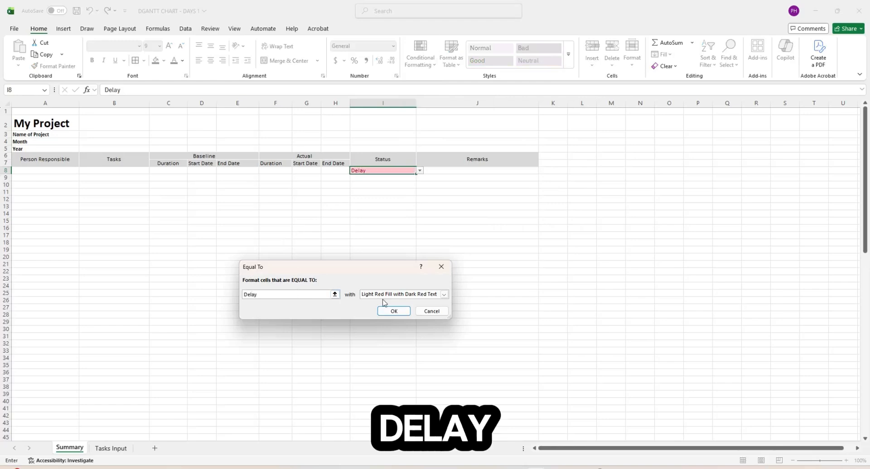
click(443, 295)
click(409, 338)
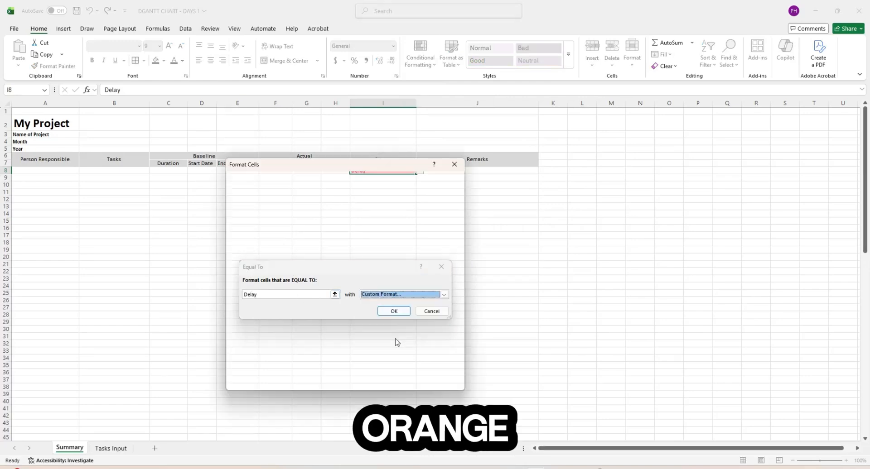
click(280, 234)
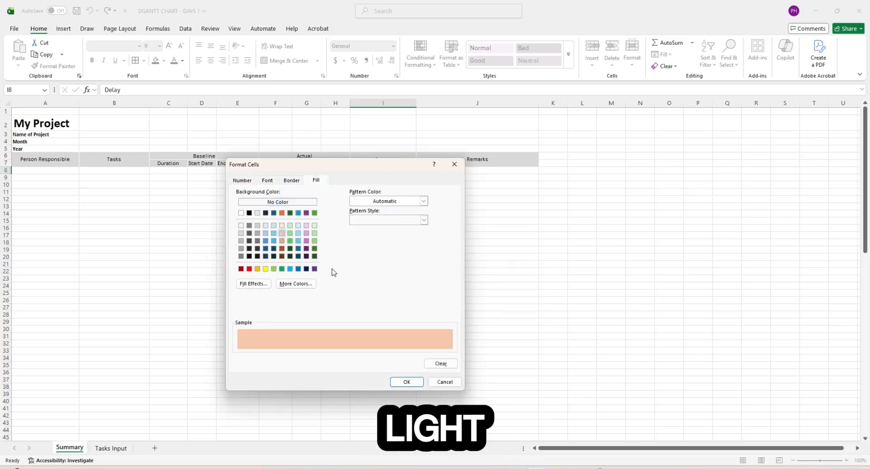
click(406, 382)
click(393, 312)
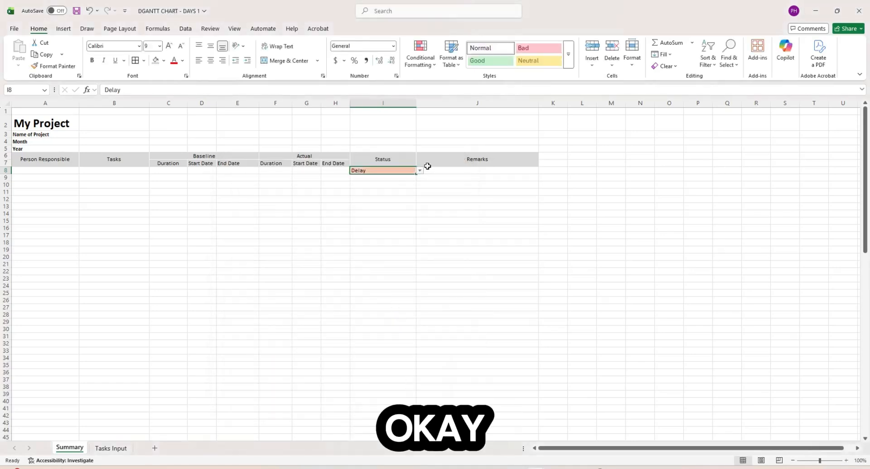
- Switch I8's status to Stopped
click(420, 172)
click(393, 199)
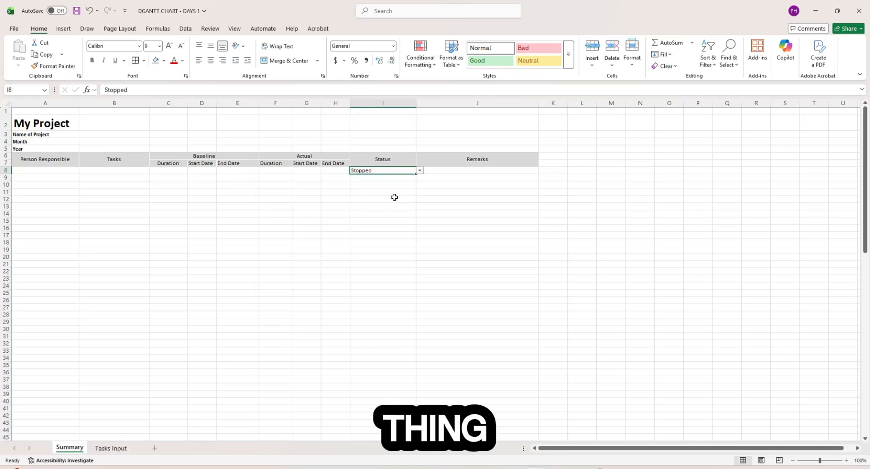
click(420, 57)
- Review the existing rules, then add an Equal To rule filling I8 dark orange for Stopped
click(431, 203)
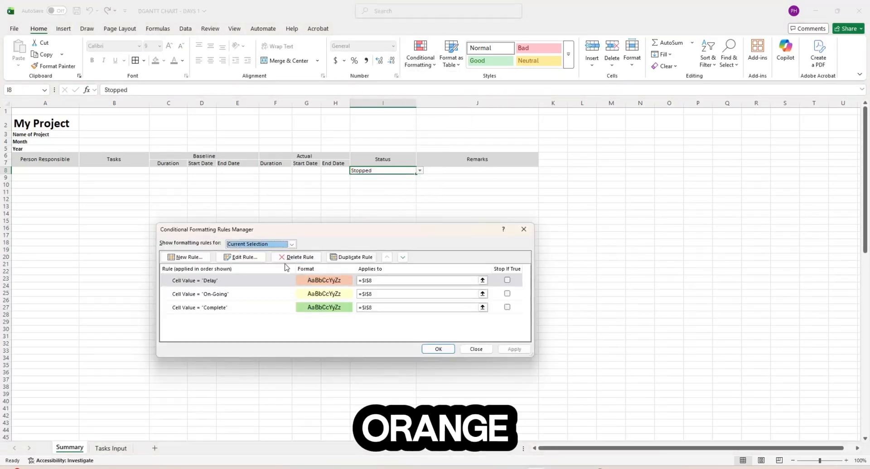
click(476, 349)
click(421, 57)
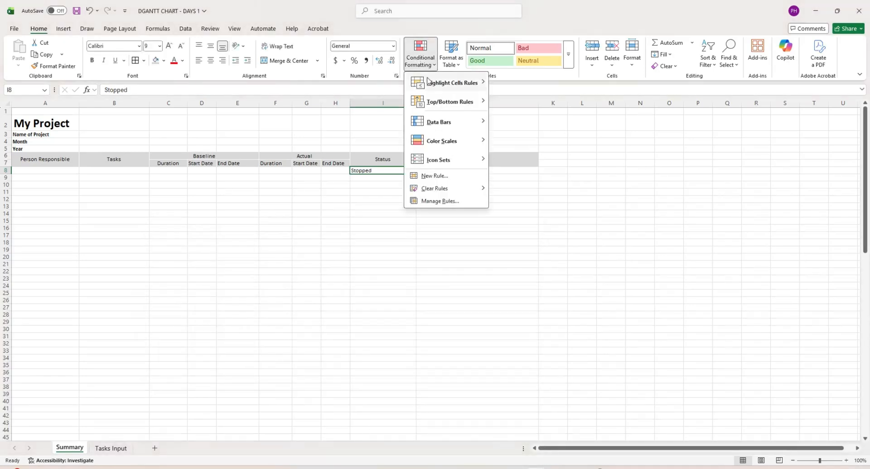
mouse_move(448, 83)
click(528, 136)
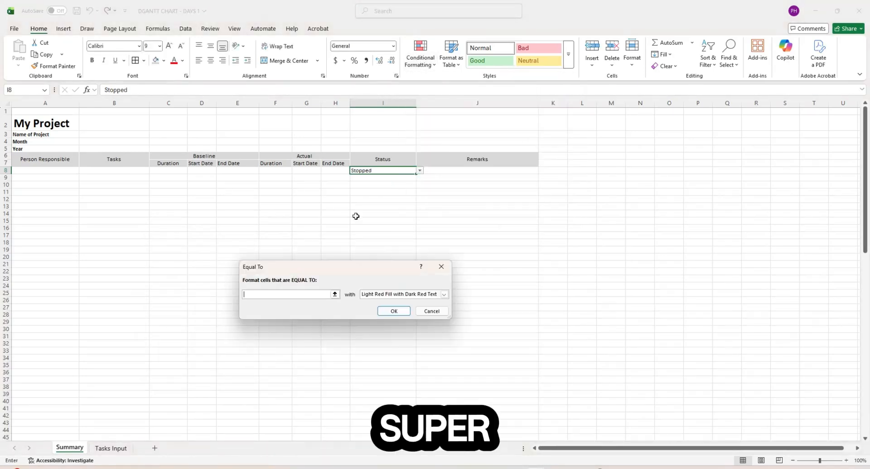
click(336, 293)
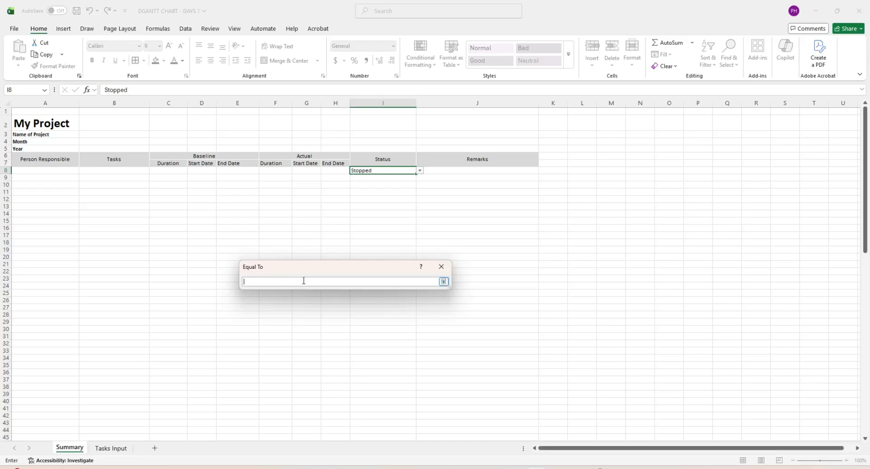
text(Stopped)
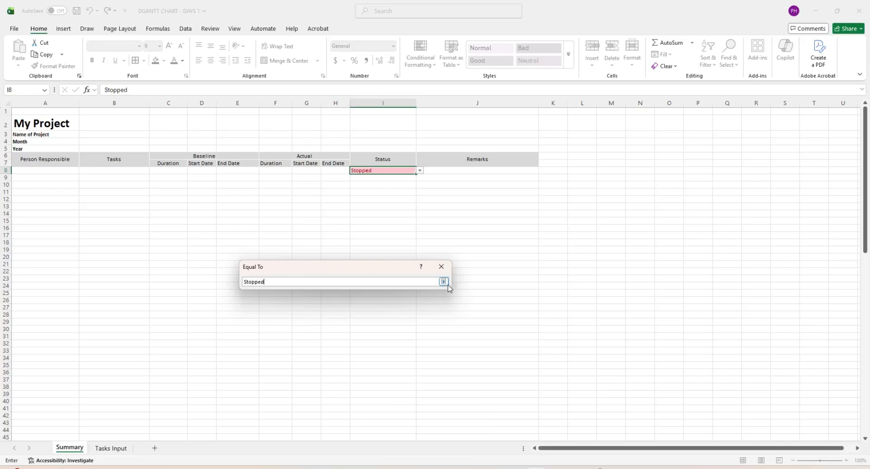
click(443, 281)
click(444, 294)
click(398, 338)
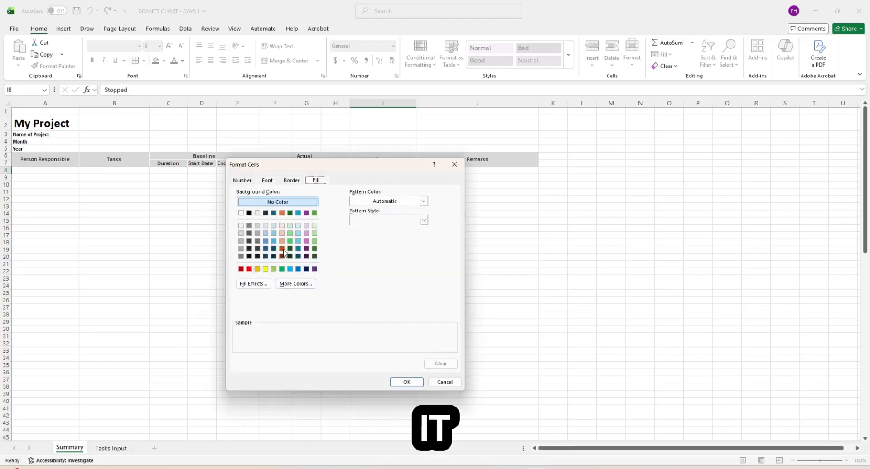
click(282, 249)
click(406, 382)
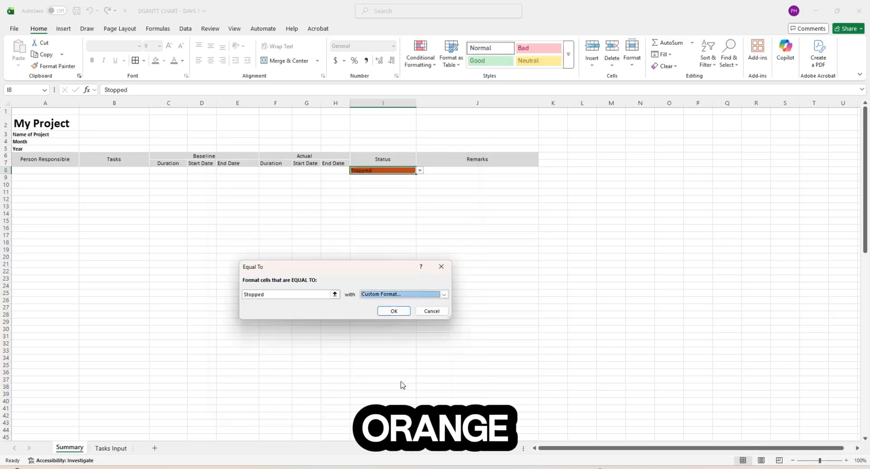
click(392, 312)
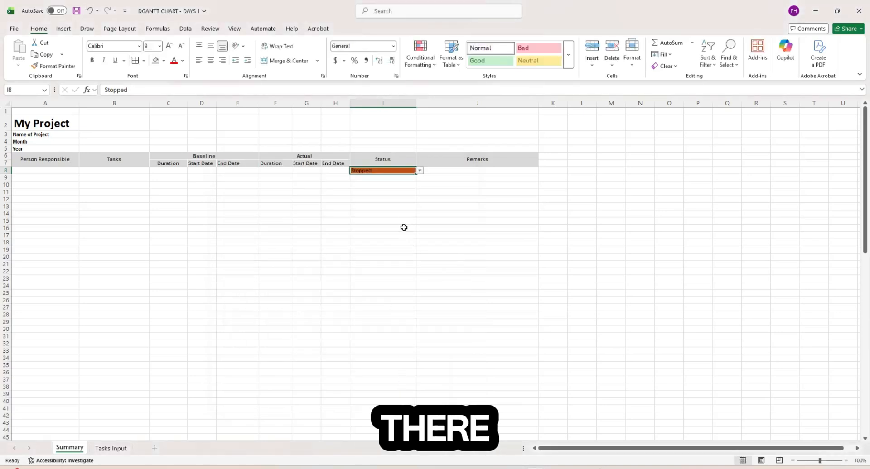
- Cycle I8 through Complete, On-Going and Delay to check each status colour
click(402, 221)
click(412, 171)
click(419, 170)
click(400, 178)
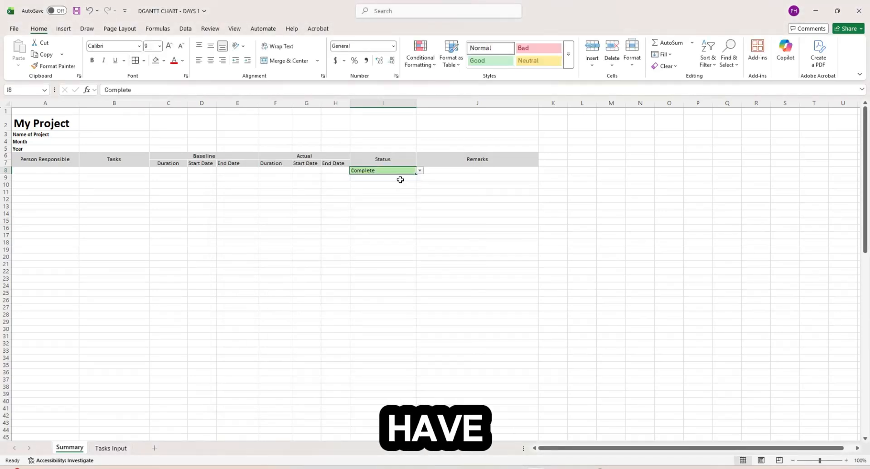
click(419, 172)
click(401, 180)
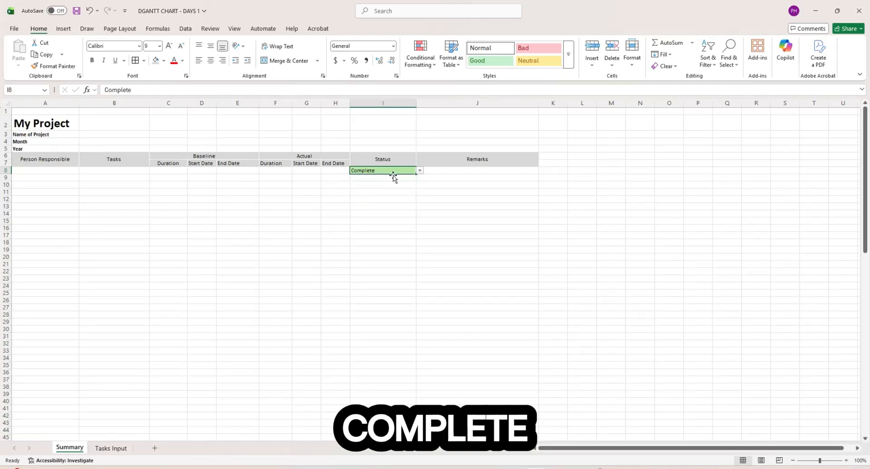
click(420, 171)
click(386, 186)
click(420, 171)
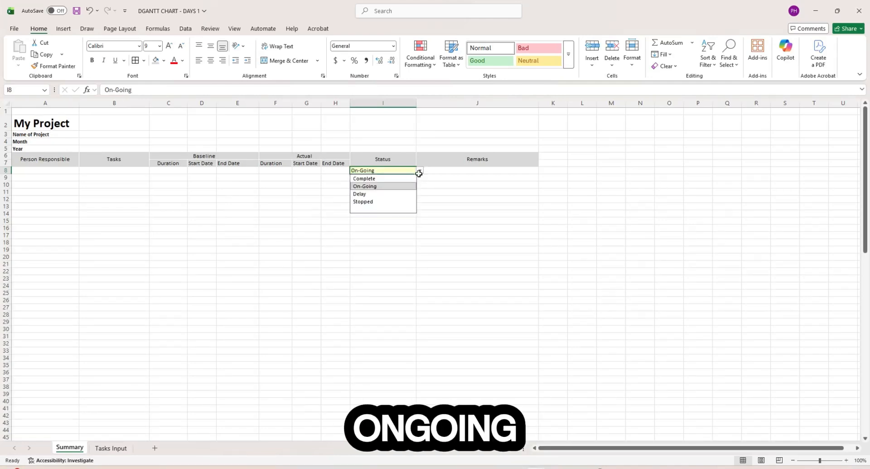
click(395, 196)
click(419, 171)
- Set I8 to Stopped, then create a new formula rule =$I$9="Complete" for I9
click(401, 202)
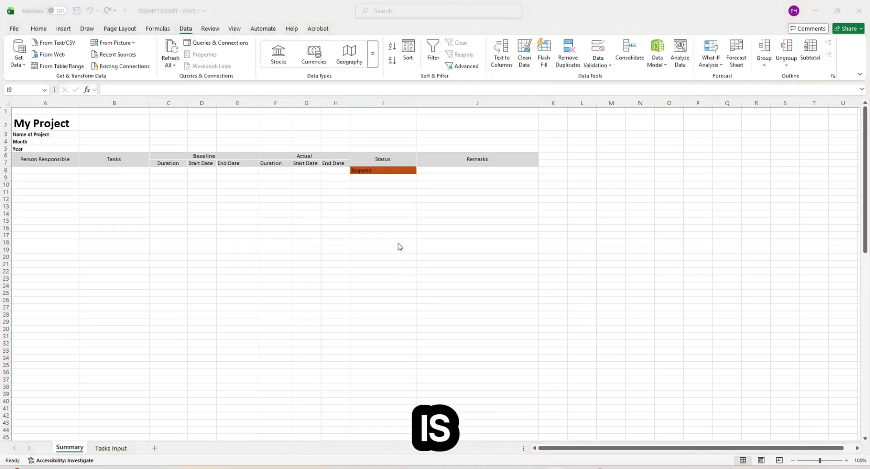
click(390, 179)
click(39, 29)
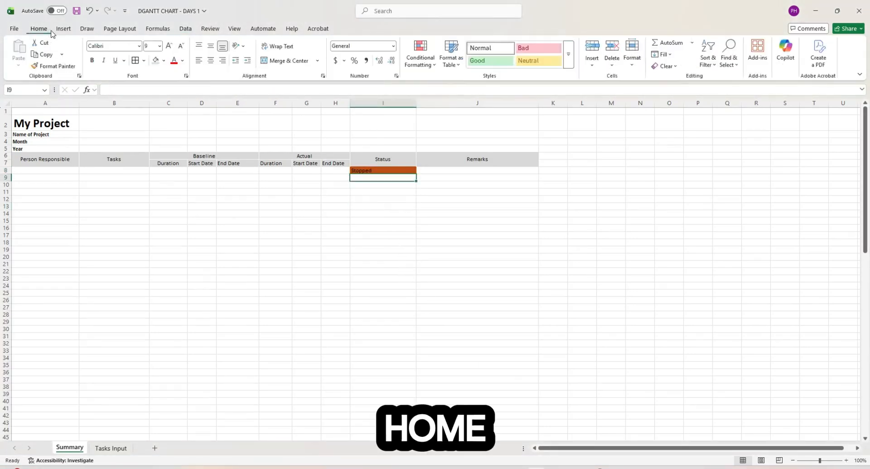
click(430, 69)
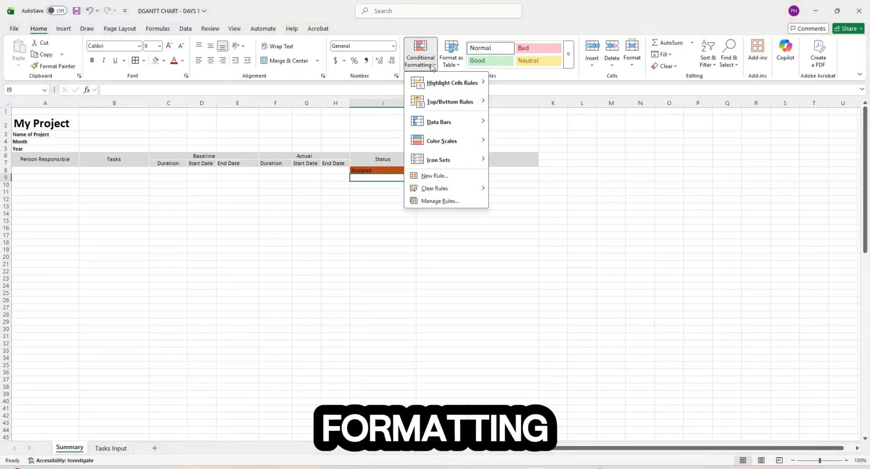
click(463, 202)
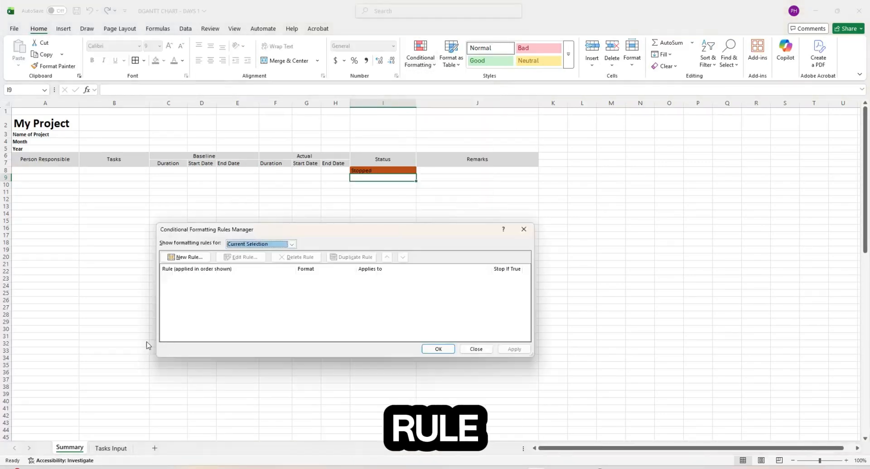
click(180, 256)
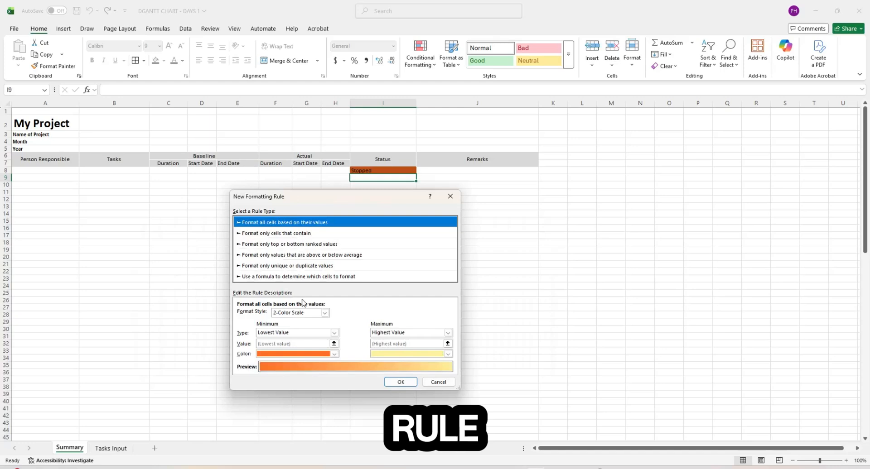
click(286, 277)
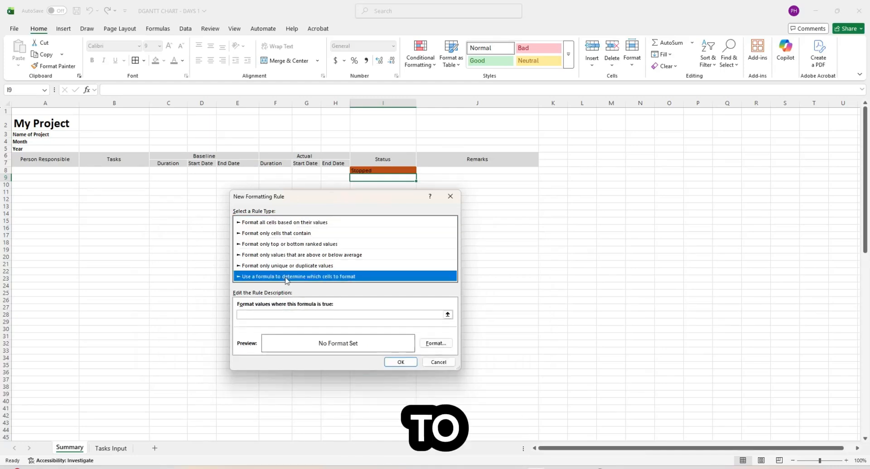
click(290, 315)
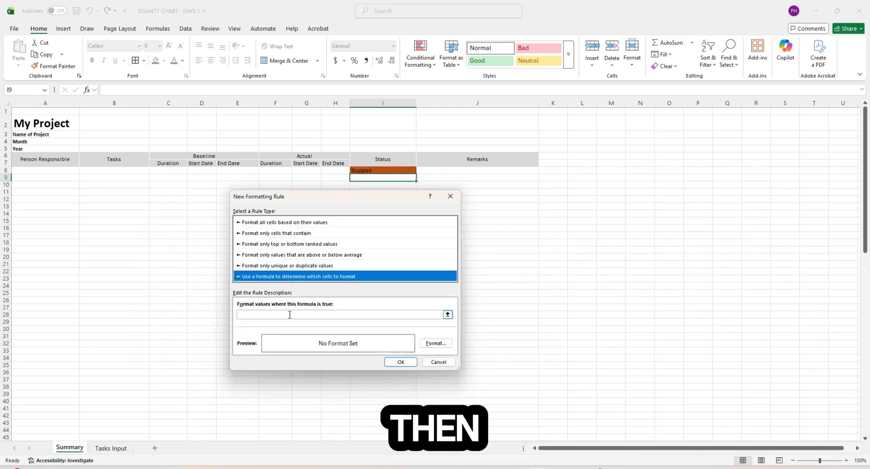
click(289, 315)
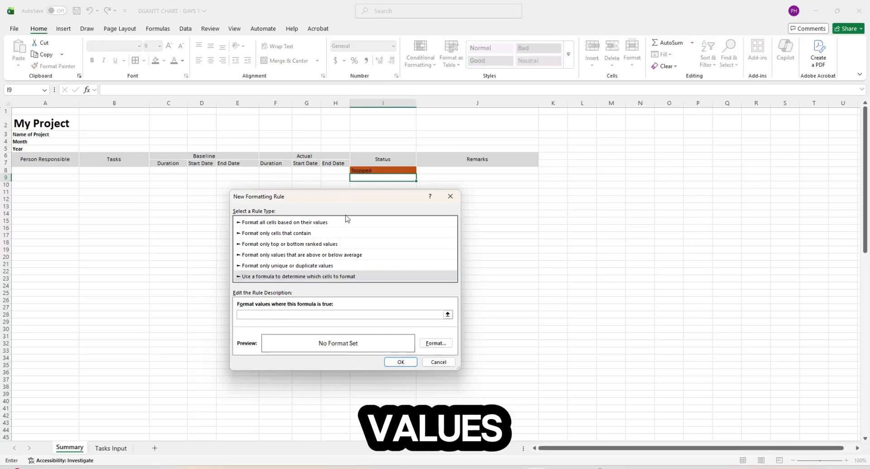
drag(352, 197, 714, 200)
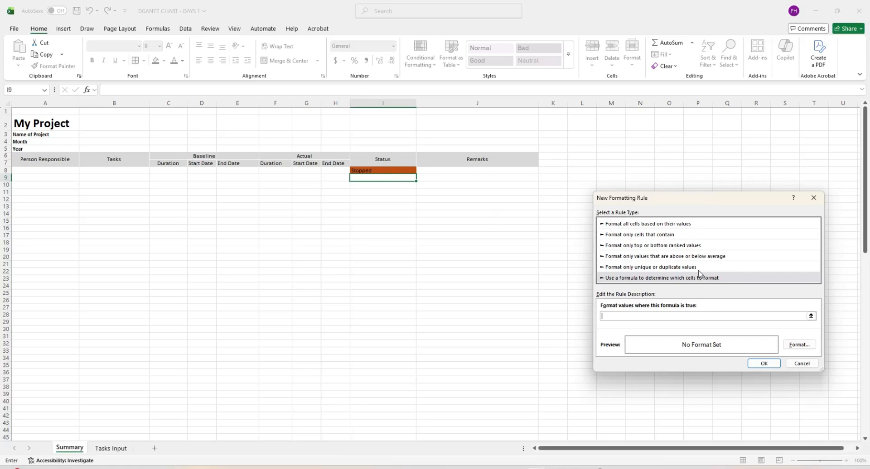
click(810, 317)
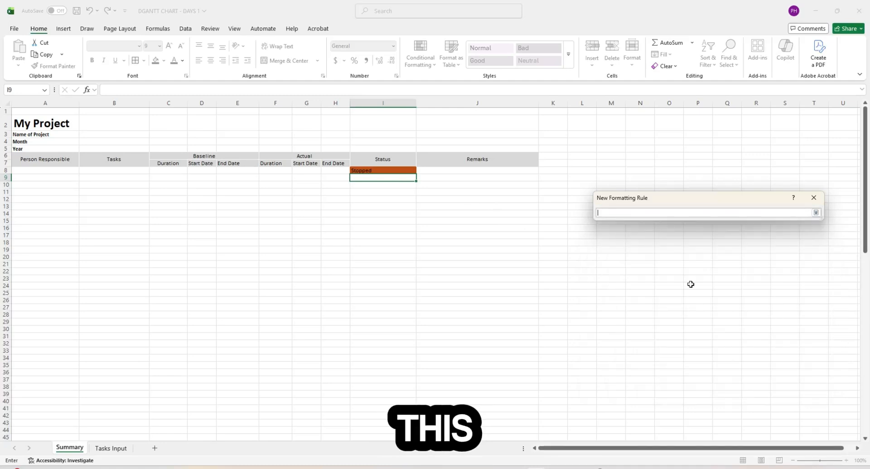
click(374, 180)
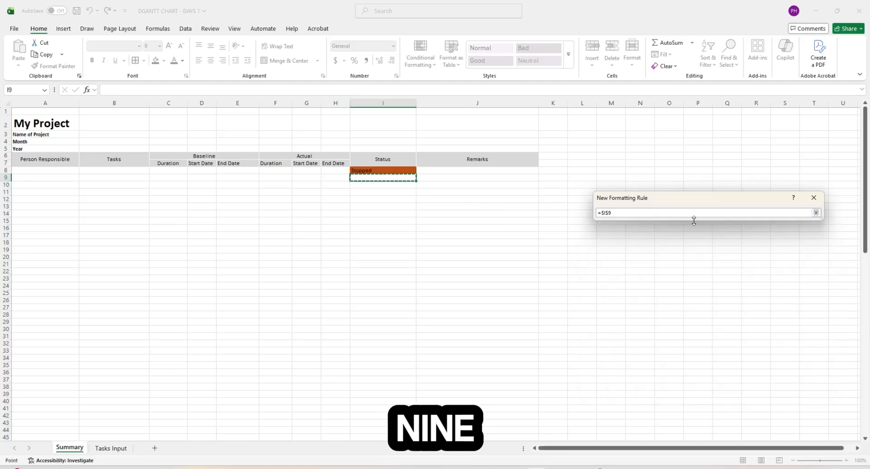
text(=)
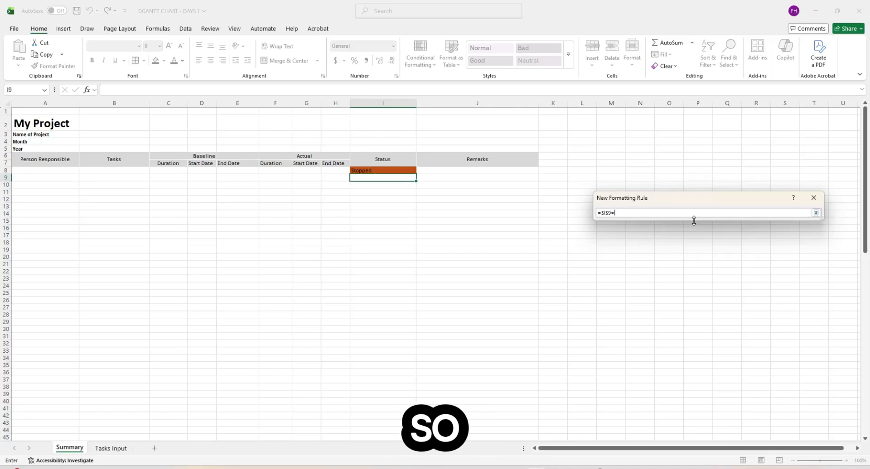
text(")
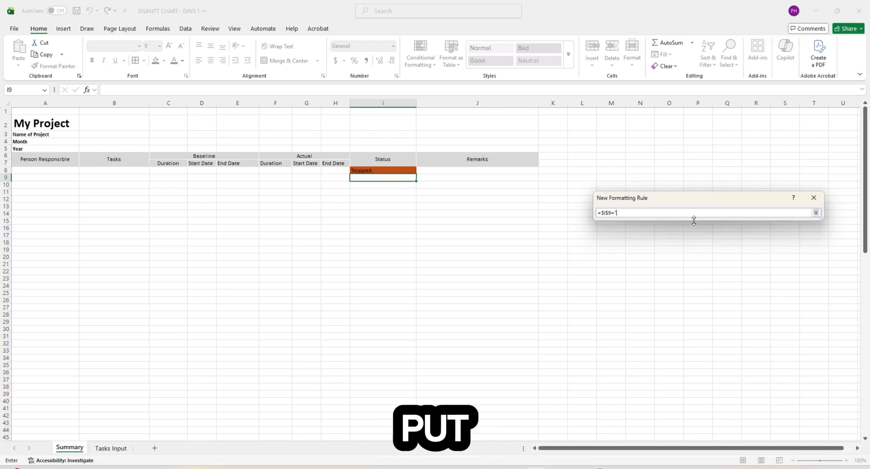
text(lete")
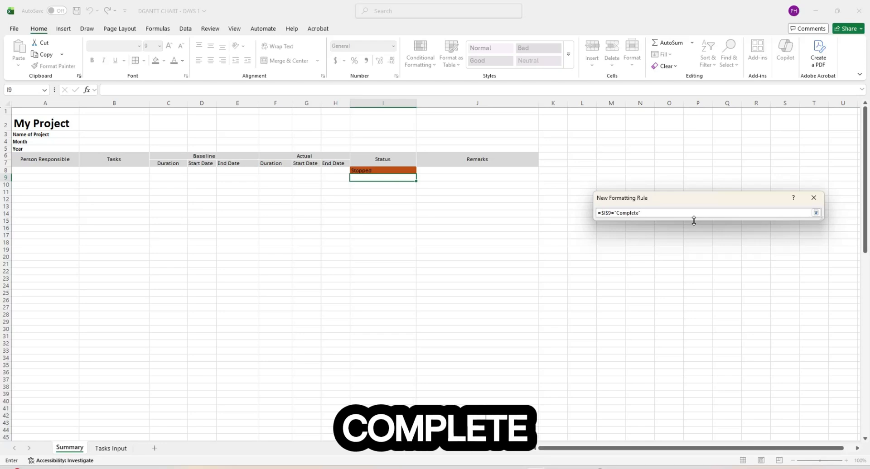
- Give the Complete rule a light green fill and apply it
click(816, 212)
click(796, 345)
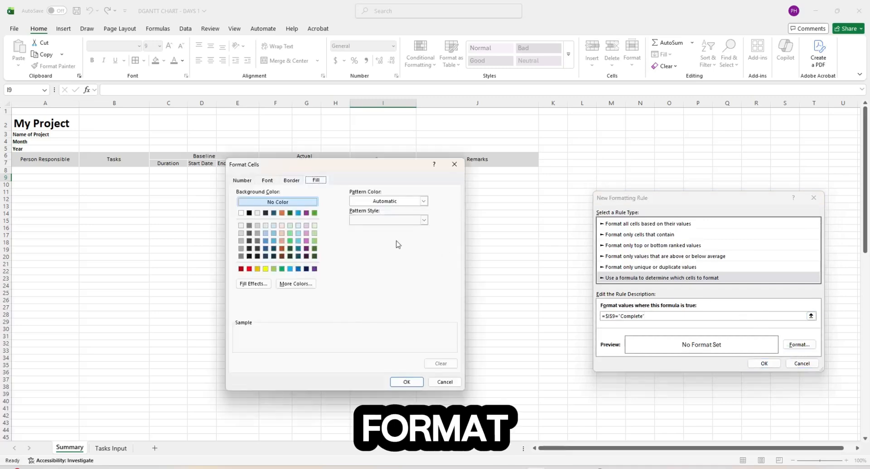
click(314, 233)
click(407, 382)
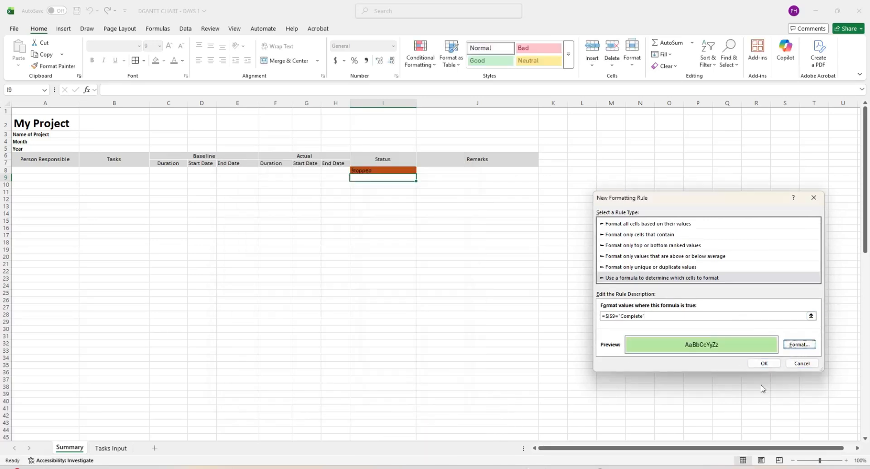
click(763, 363)
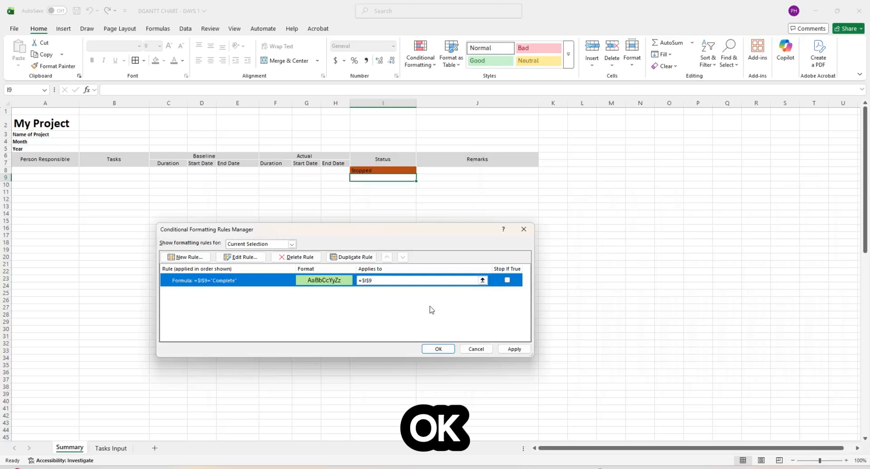
click(513, 349)
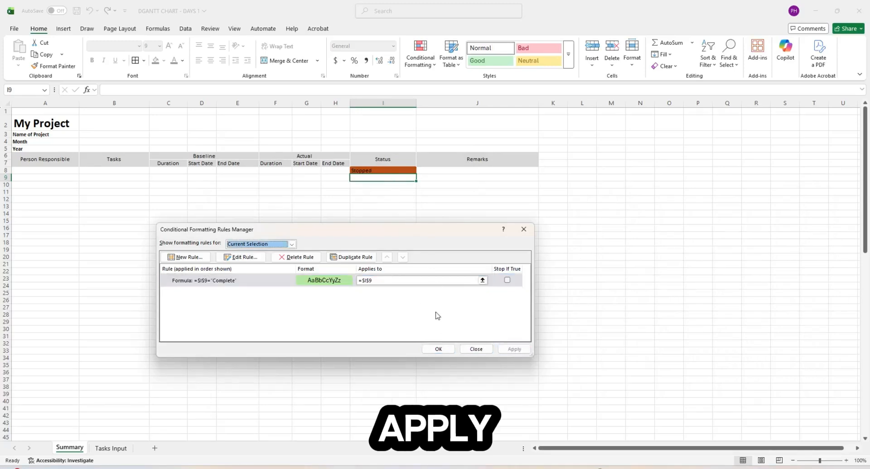
click(438, 349)
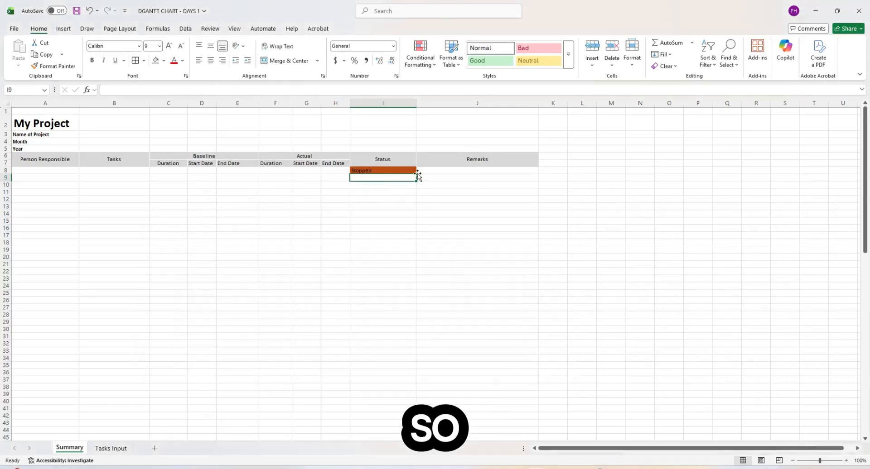
- Enter Complete in I9 to check its green fill
text(Compl)
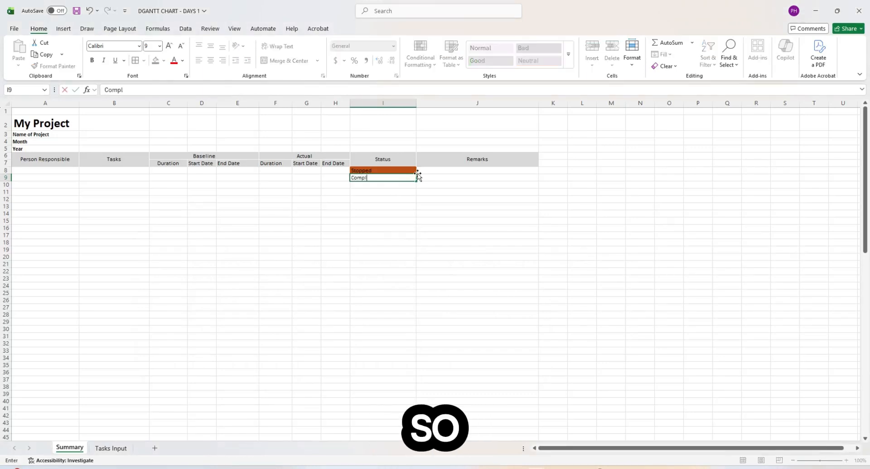
text(ete)
key(Return)
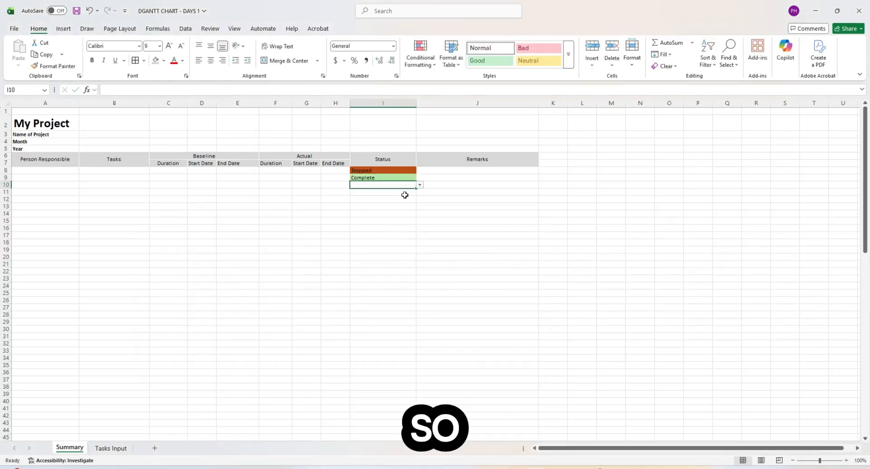
click(399, 178)
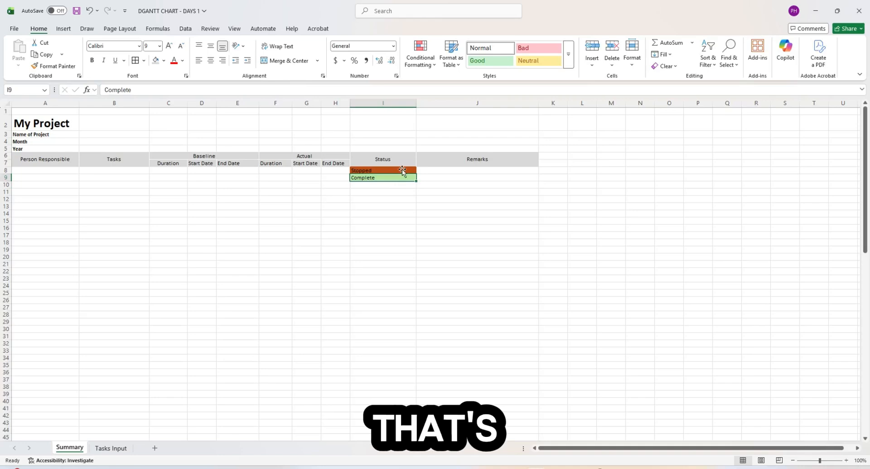
- Create another formula rule =$I$9="On-Going" from the Rules Manager
click(420, 56)
click(467, 200)
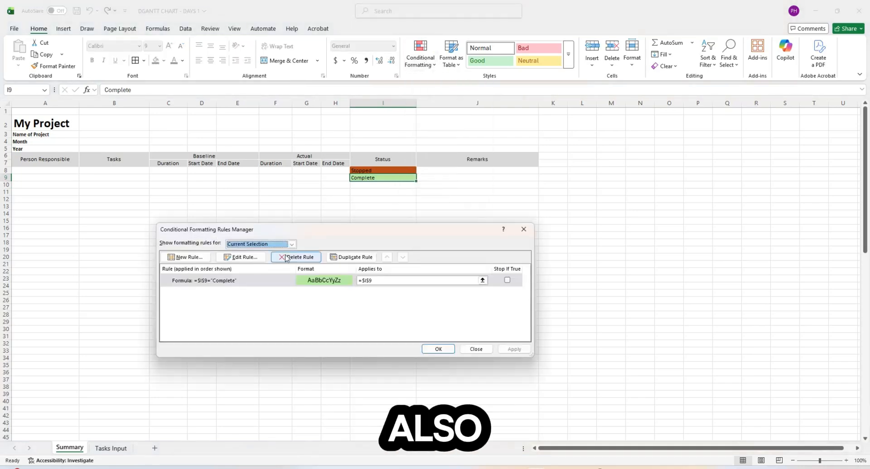
click(229, 281)
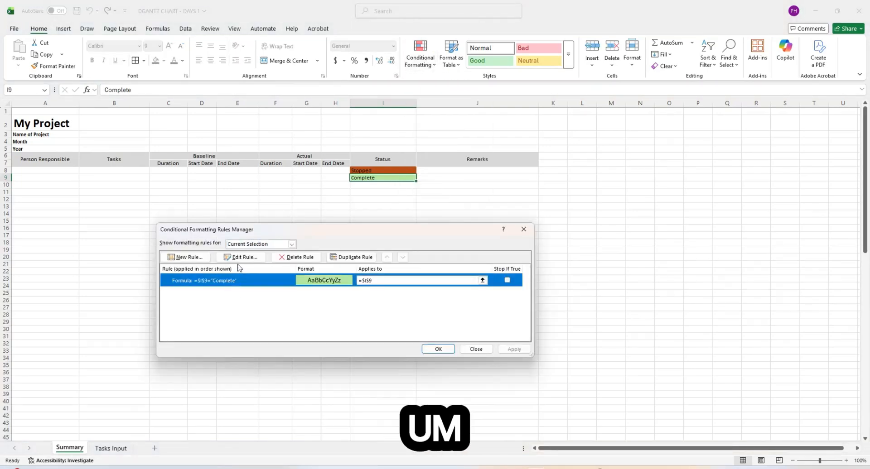
click(181, 259)
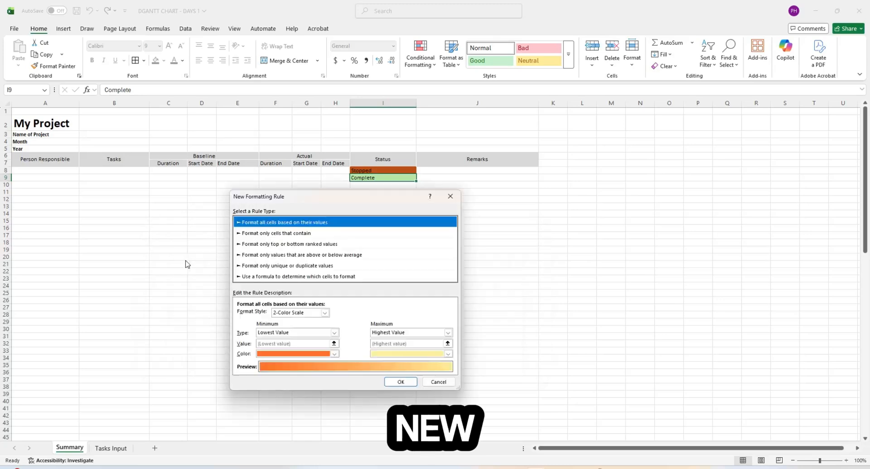
click(286, 277)
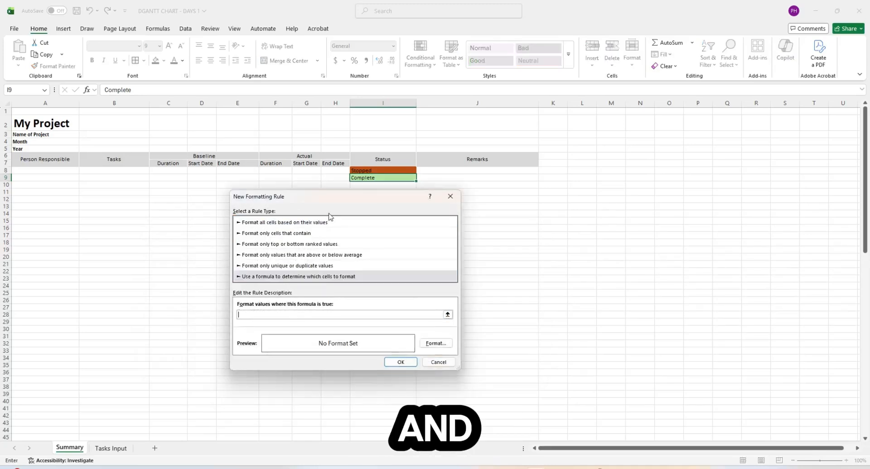
drag(339, 196, 743, 160)
click(851, 279)
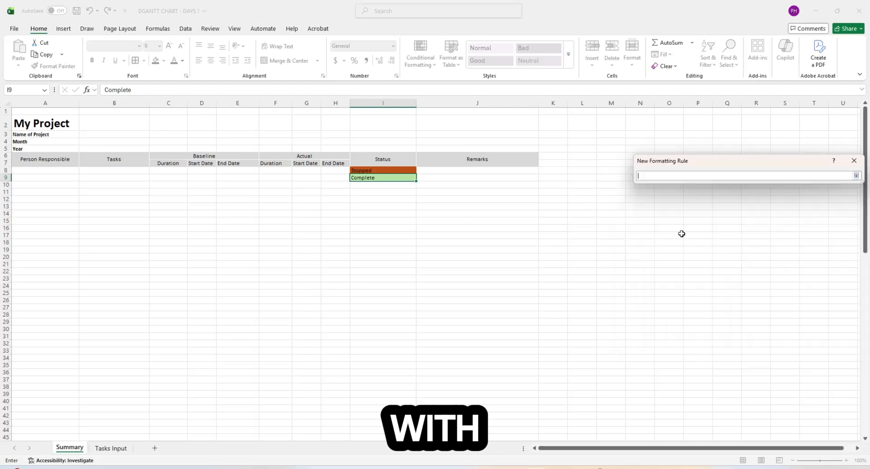
click(409, 177)
text(=)
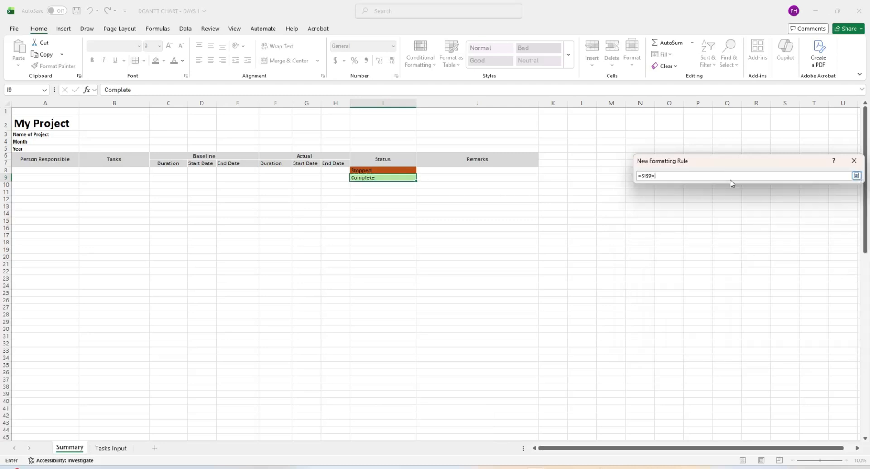
text("On-Gpin)
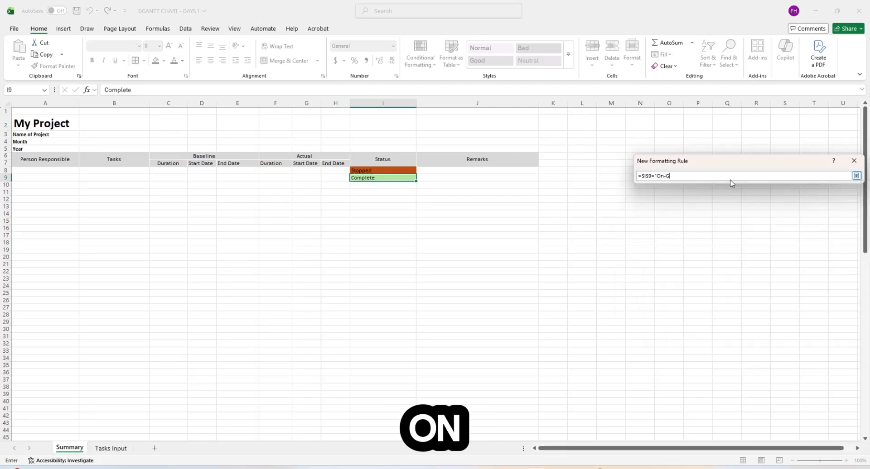
key(BackSpace)
key(BackSpace)
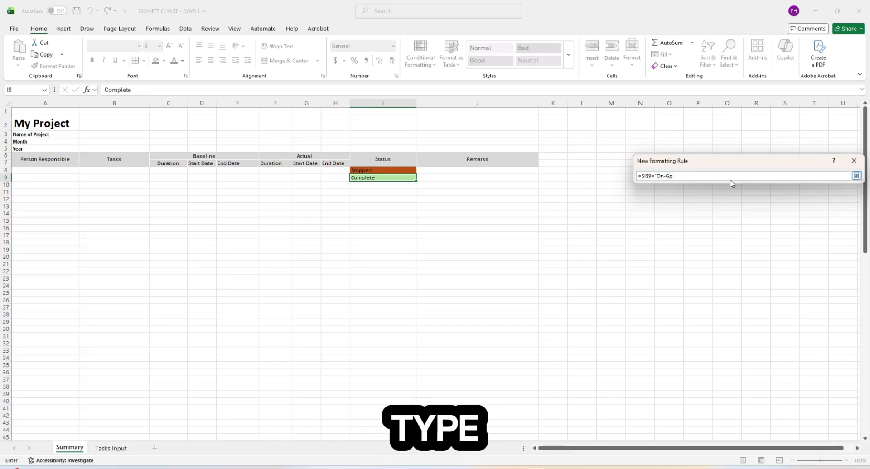
key(BackSpace)
text(oing)
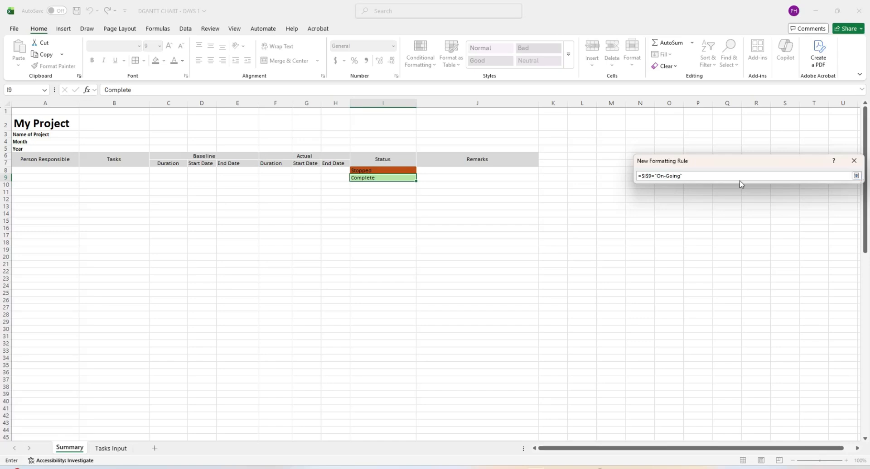
click(856, 177)
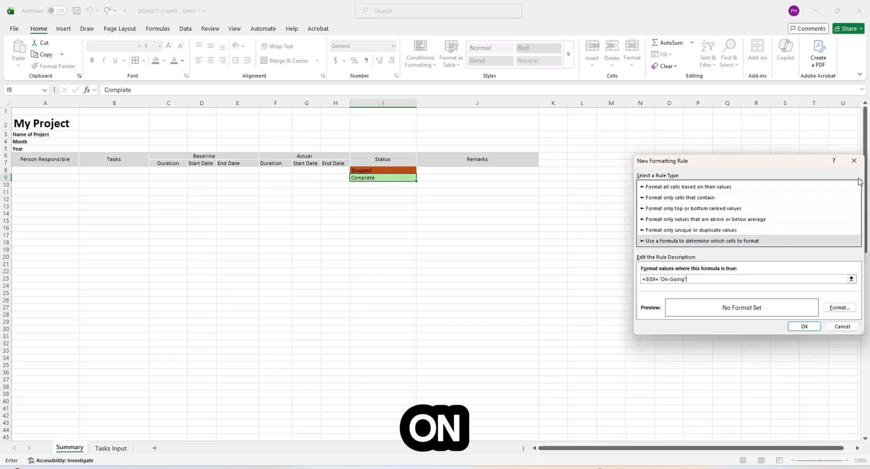
- Give the On-Going rule a yellow fill and apply it
click(838, 308)
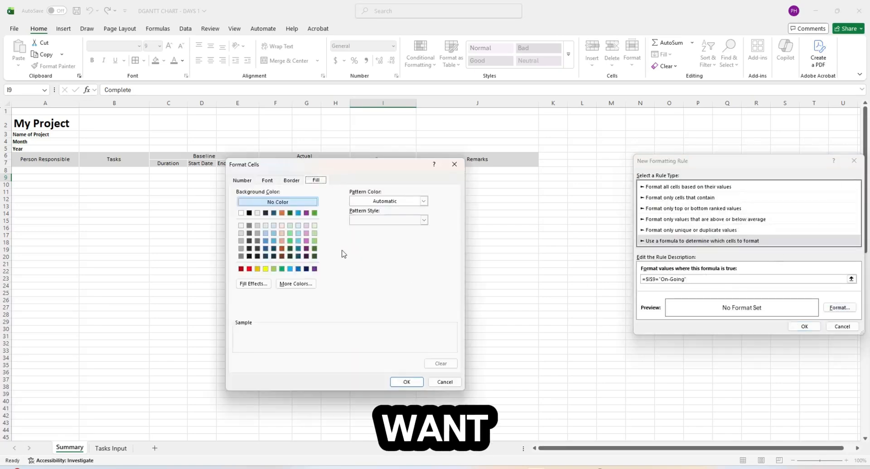
click(265, 269)
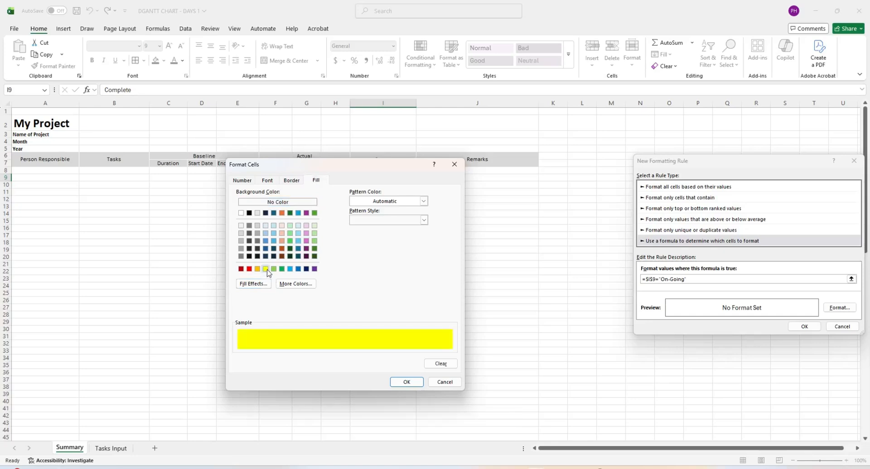
click(407, 381)
click(804, 327)
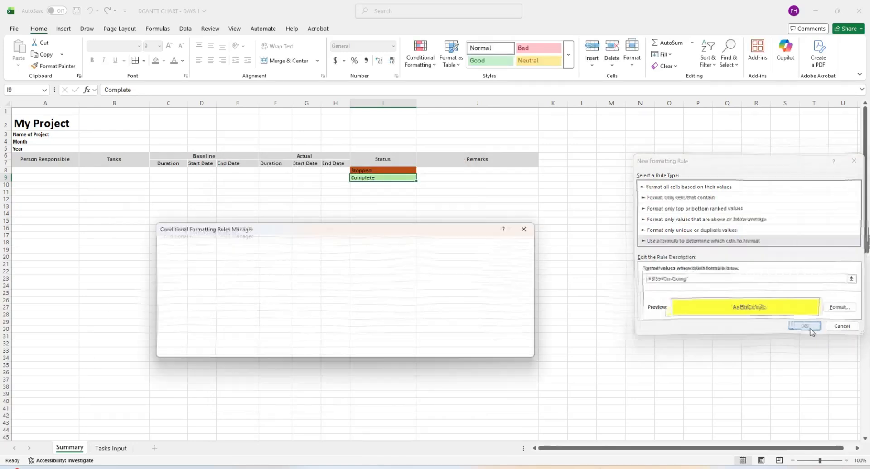
click(514, 349)
click(438, 348)
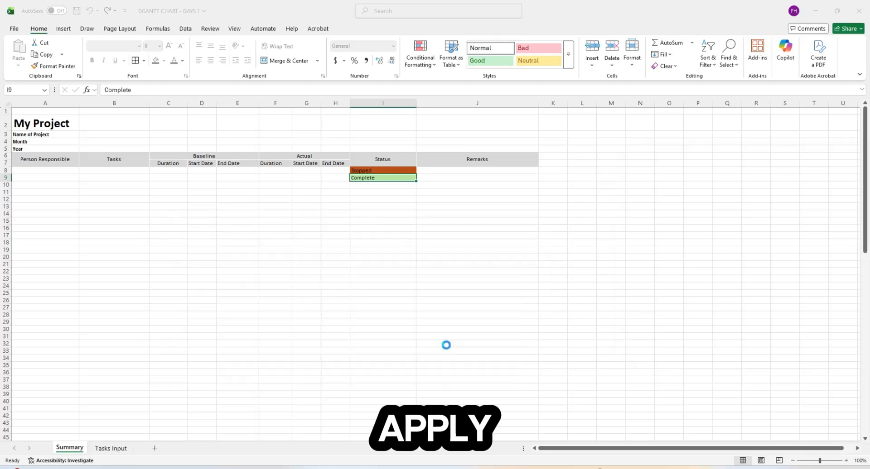
- Enter On-Going as the status in I9
text(Ongoing)
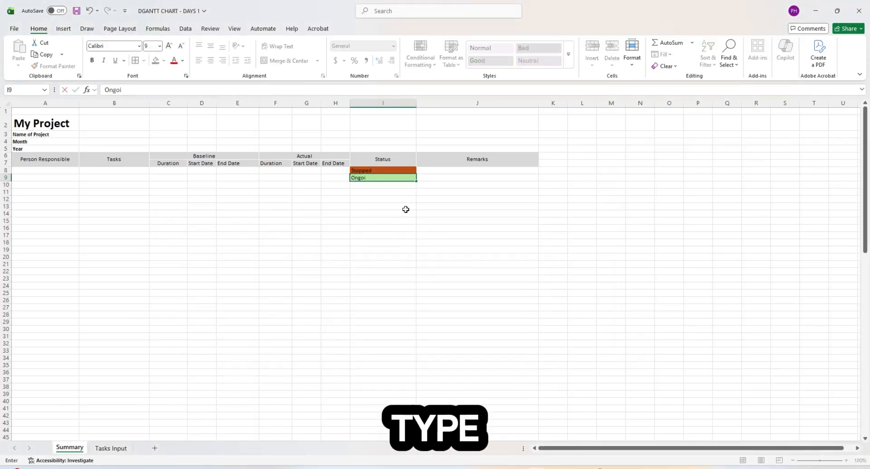
key(BackSpace)
key(BackSpace)
key(BackSpace)
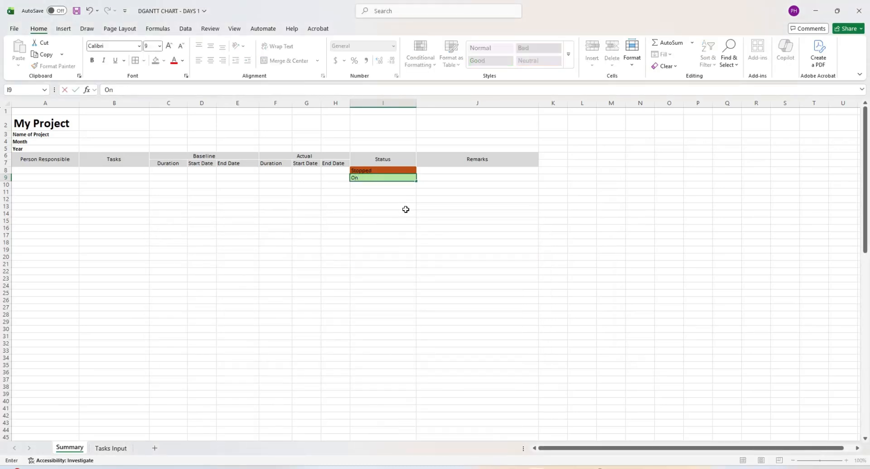
text(-Going)
key(Return)
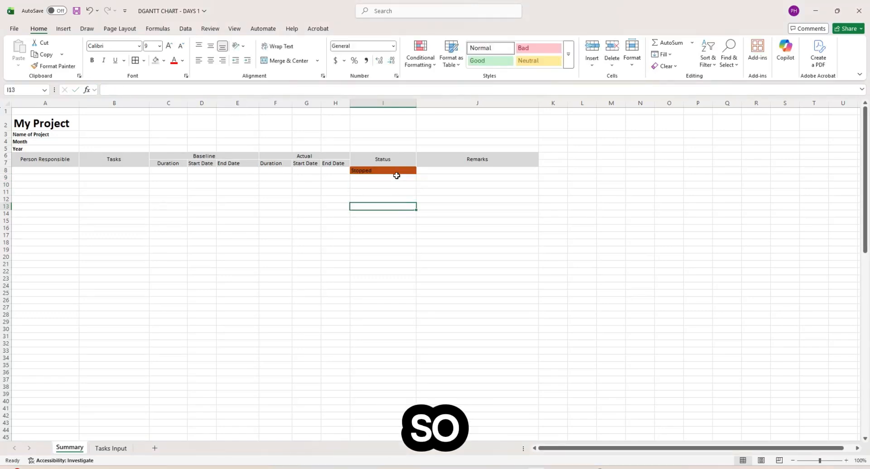
click(397, 172)
key(ctrl+c)
click(399, 179)
scroll(421, 272, down, 20)
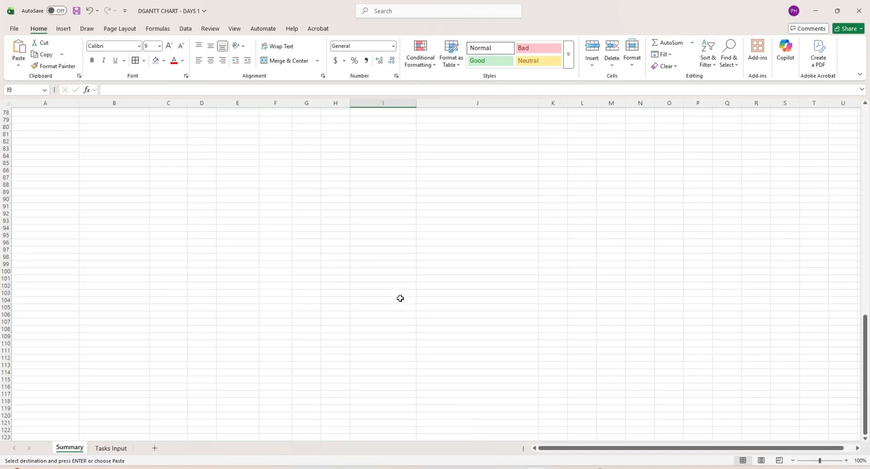
drag(394, 282, 394, 270)
key(ctrl+v)
scroll(390, 295, up, 20)
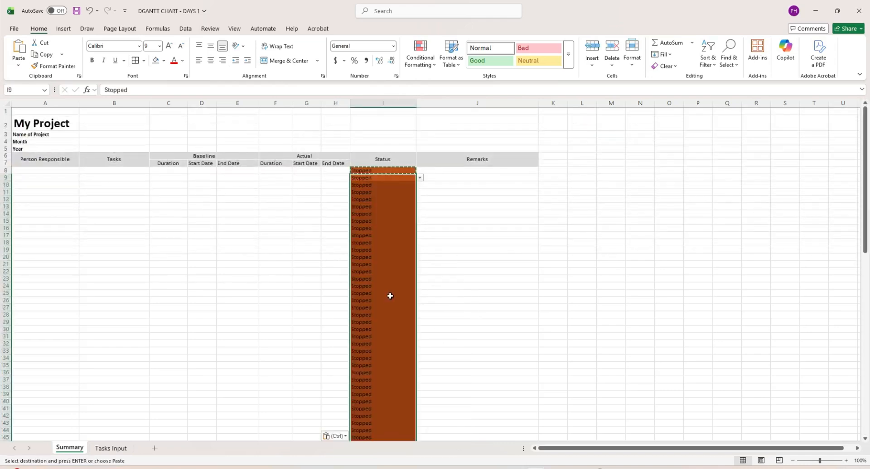
click(386, 285)
click(379, 178)
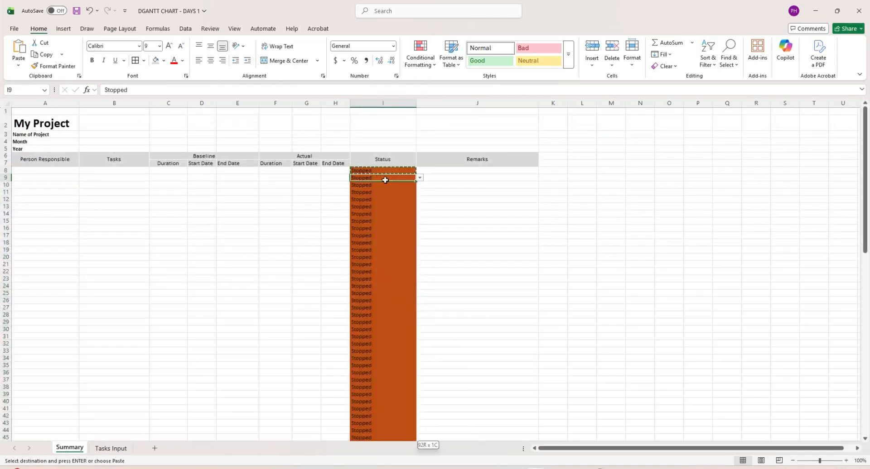
key(ctrl+shift+Down)
key(ctrl+z)
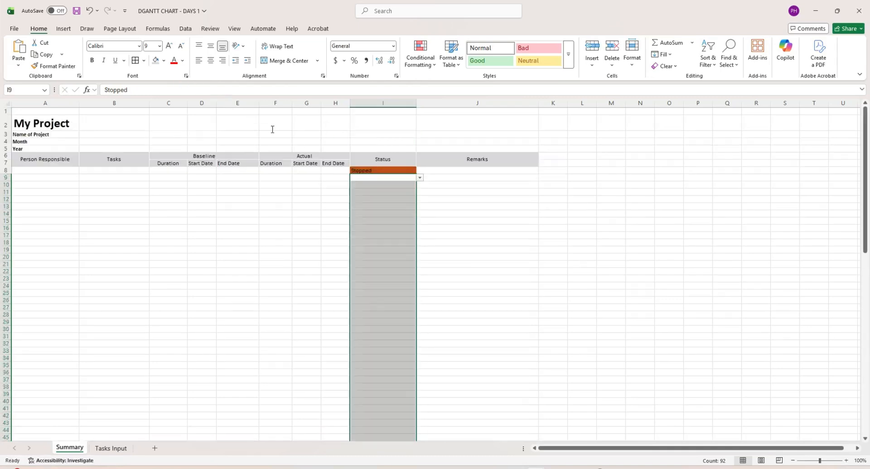
click(453, 210)
click(386, 200)
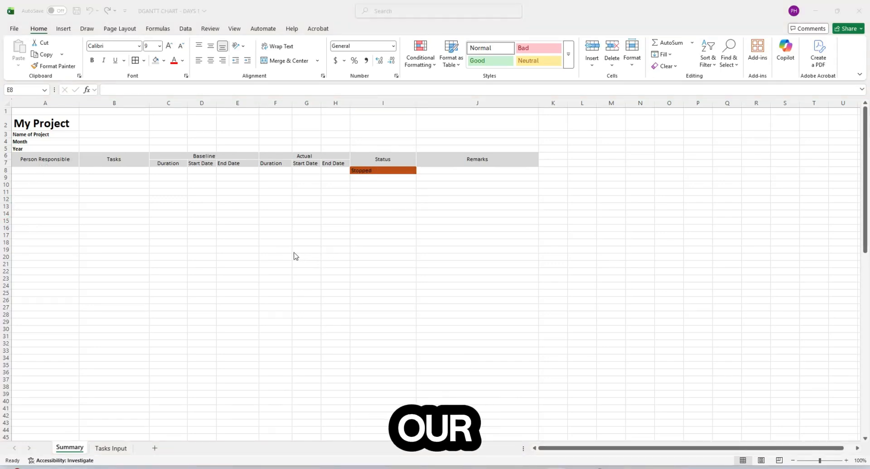
- Enter baseline Duration 5 in C8 and Start Date Jan 5, 2026 in D8
click(224, 172)
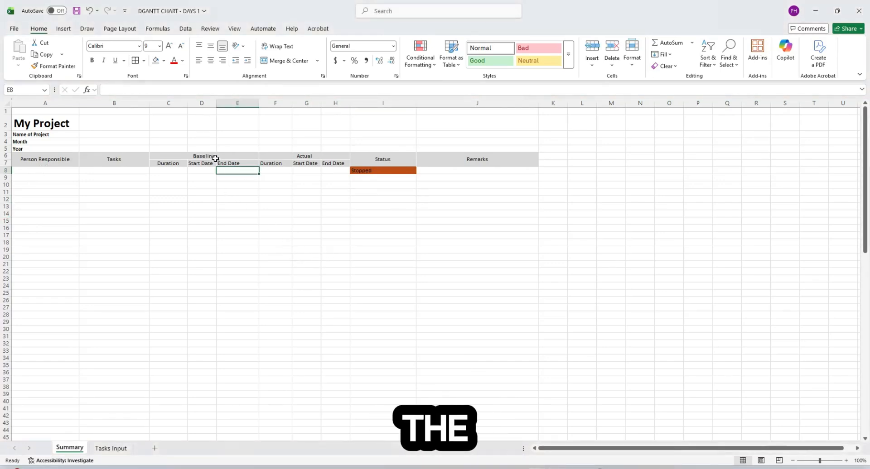
click(215, 159)
click(300, 155)
click(174, 172)
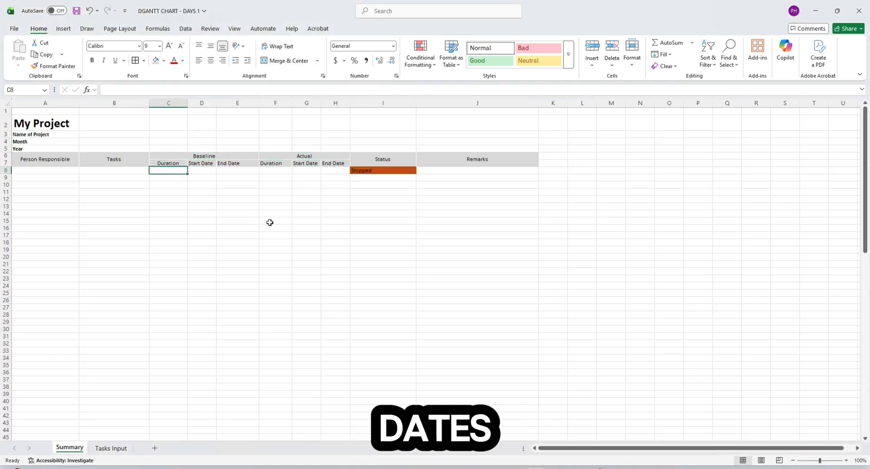
key(Right)
key(Left)
key(Right)
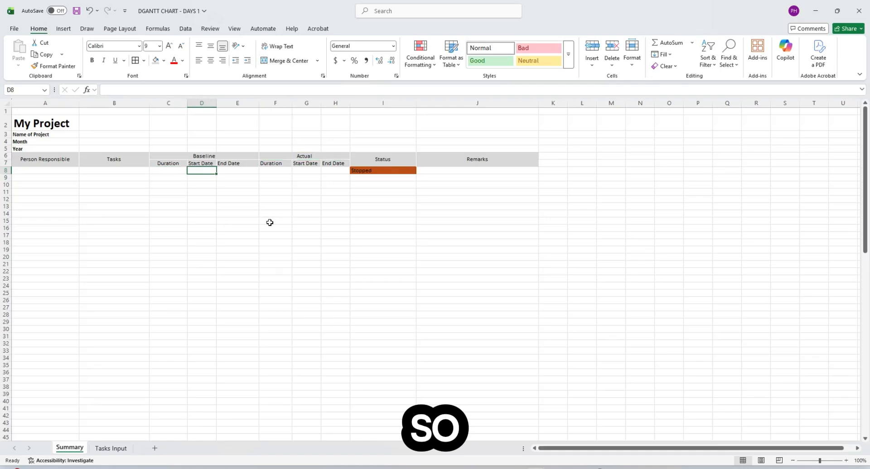
click(172, 172)
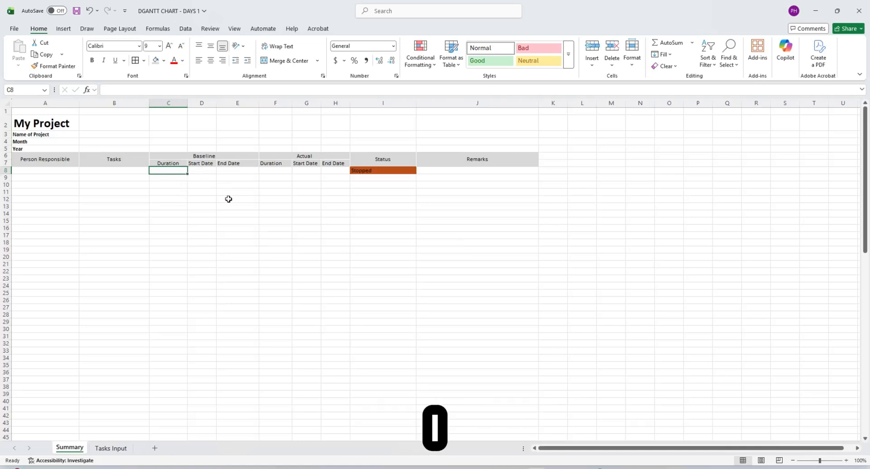
text(5)
key(Tab)
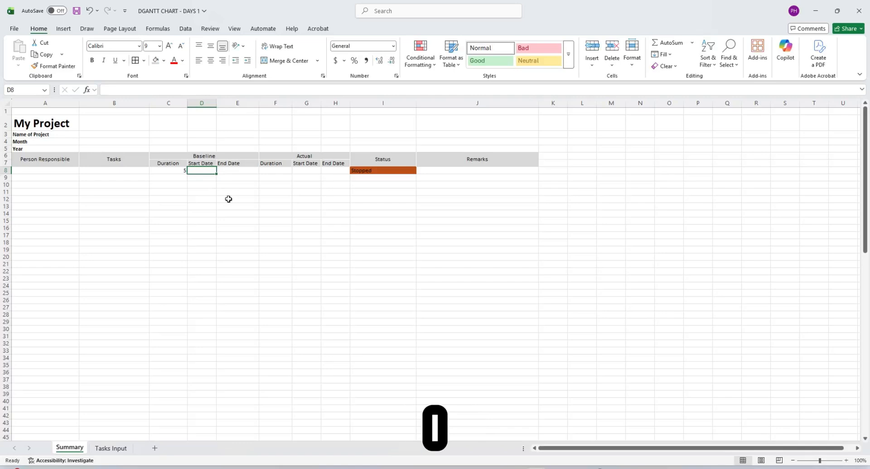
text(Jan 5)
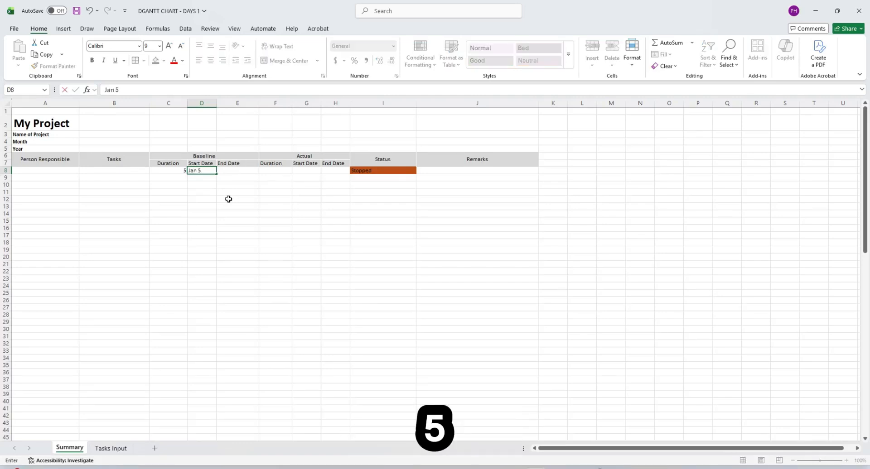
text(, 2026)
key(Return)
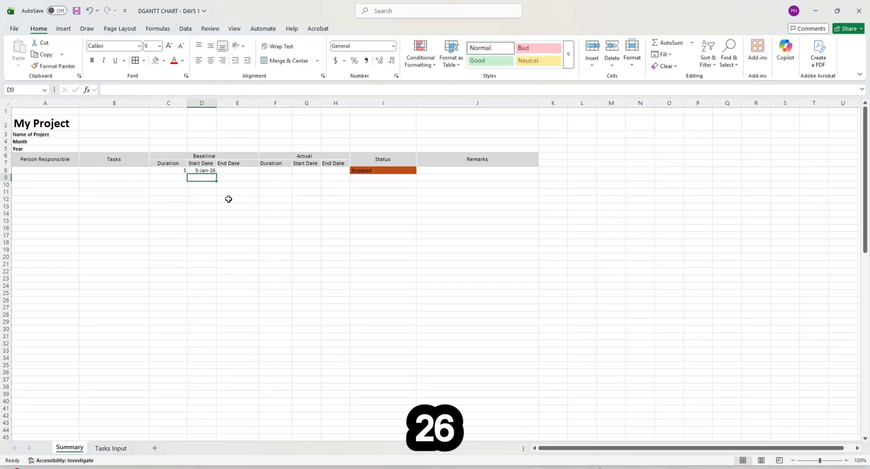
- Apply the Date number format to D8 so it shows 1/5/2026
click(210, 169)
key(ctrl+1)
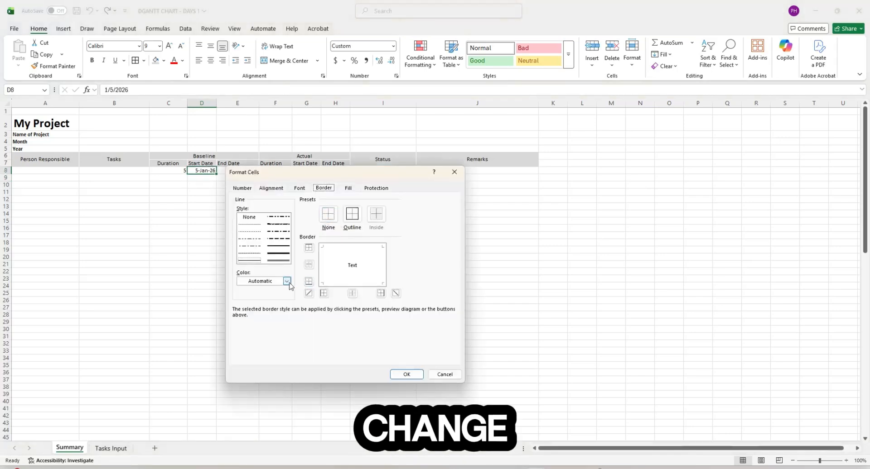
click(239, 231)
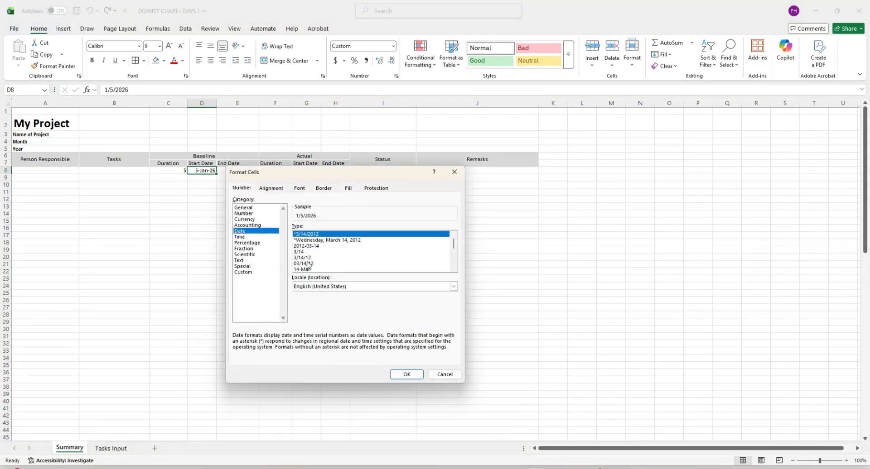
click(407, 375)
click(148, 283)
click(242, 171)
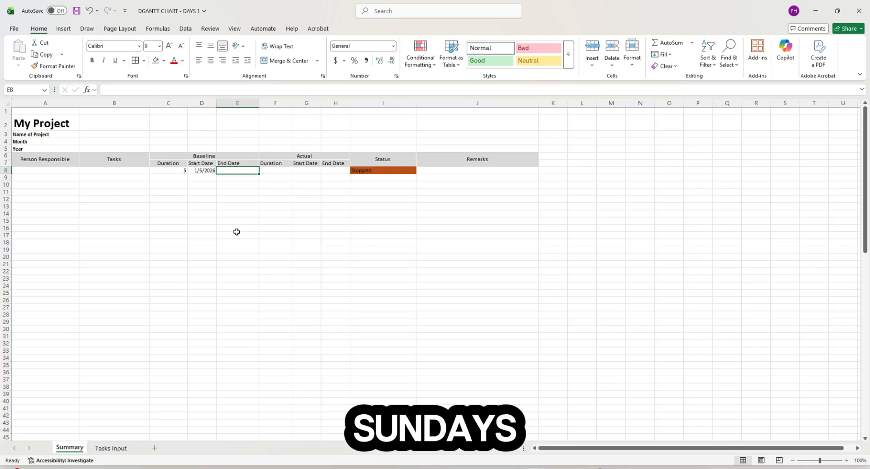
- Start the E8 end-date formula with =WORKDAY( from the autocomplete list
key(alt+Tab)
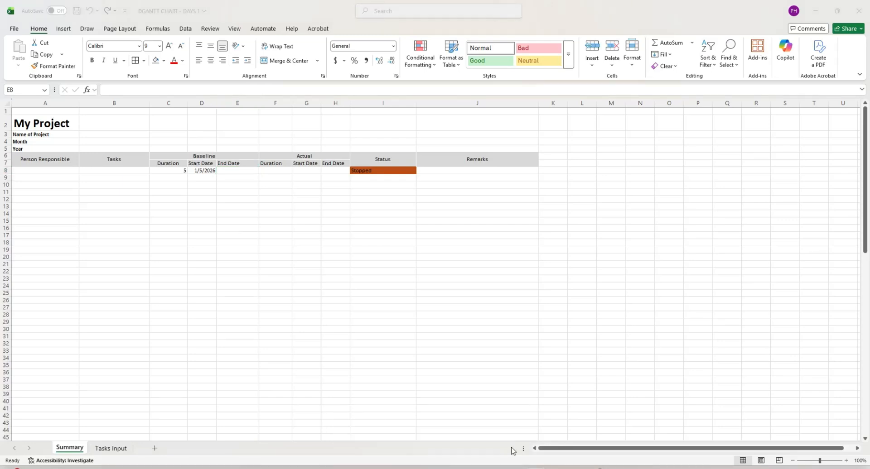
click(247, 171)
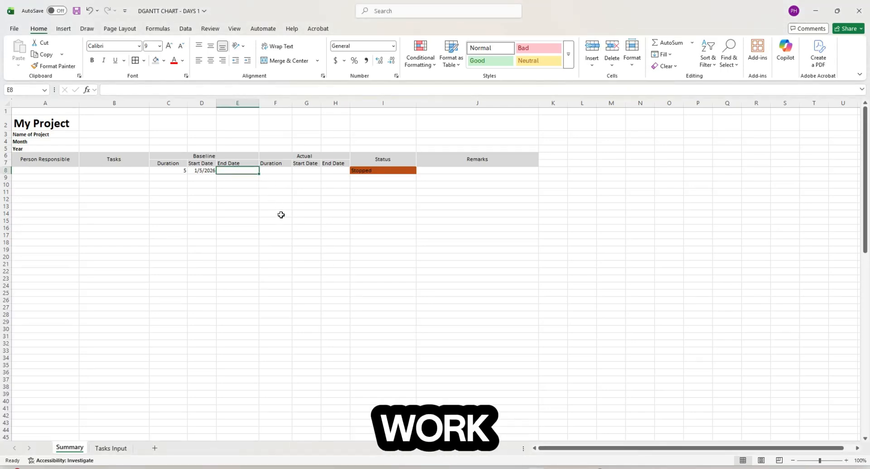
text(=)
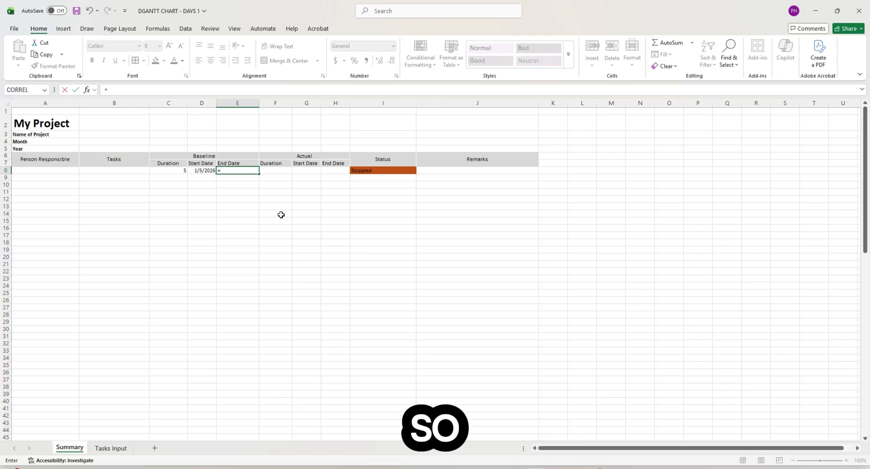
text(workday)
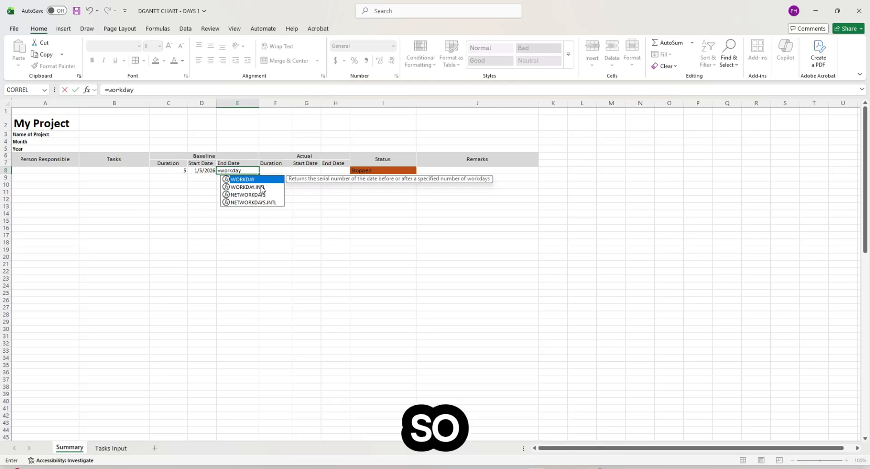
double_click(263, 180)
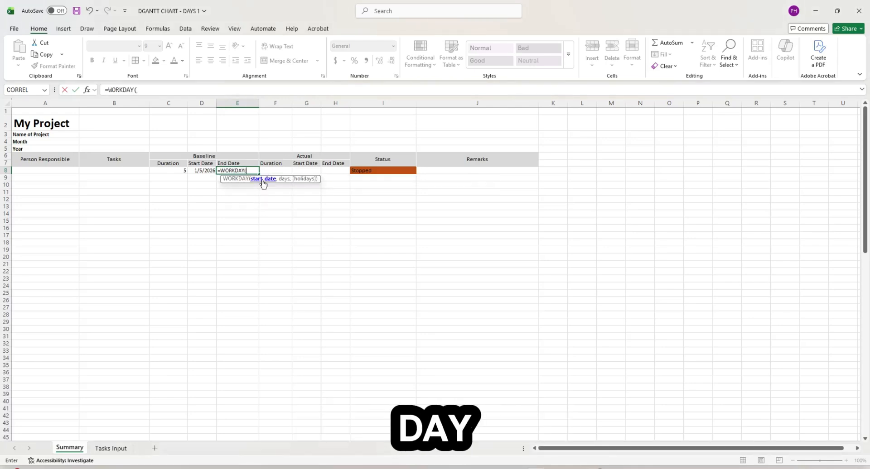
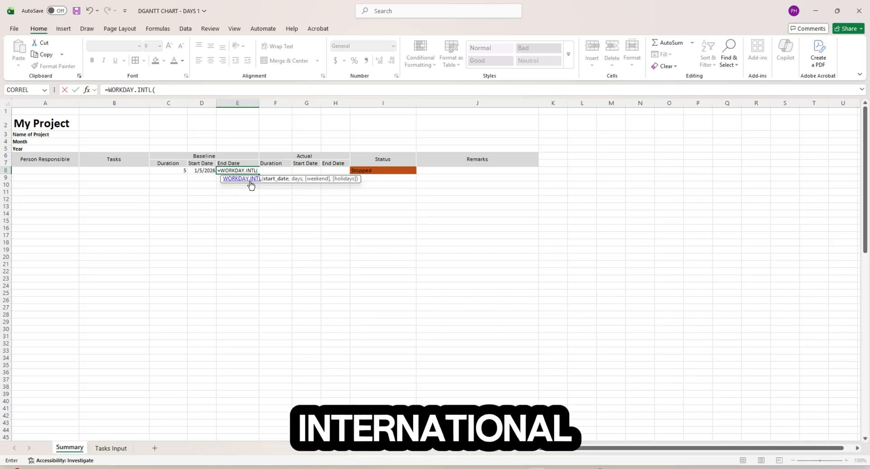
- Complete E8 as =WORKDAY.INTL(D8,C8,1), using Saturday–Sunday as the weekend
click(204, 170)
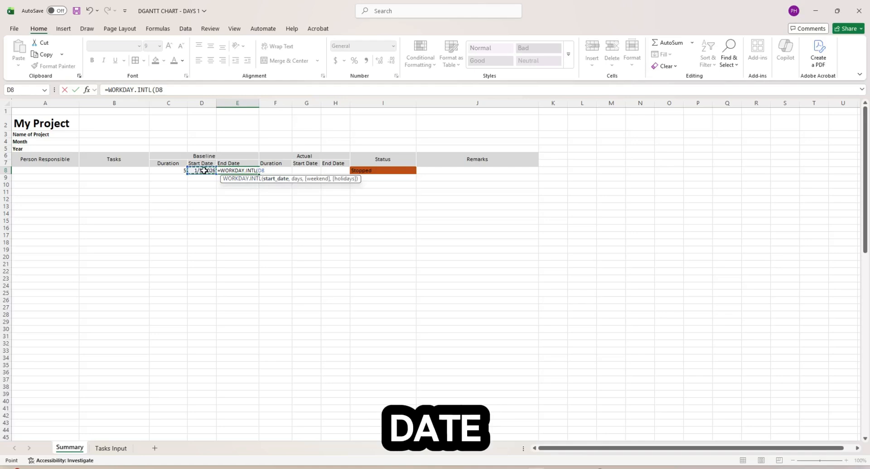
text(,)
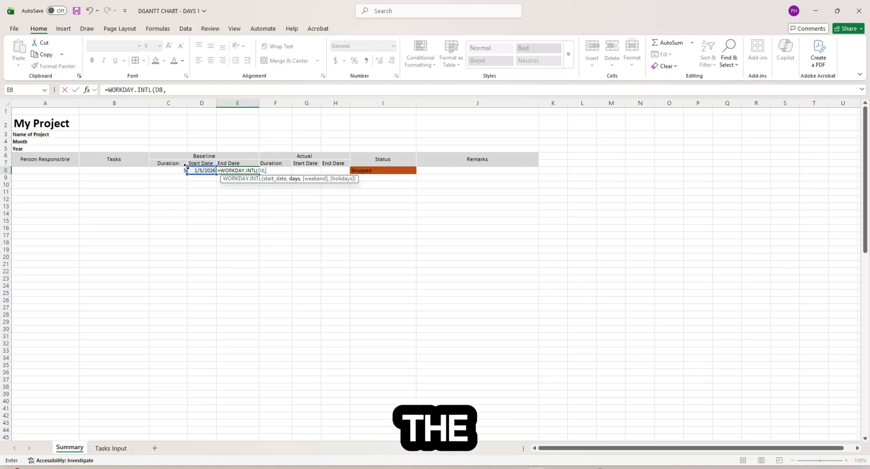
click(181, 170)
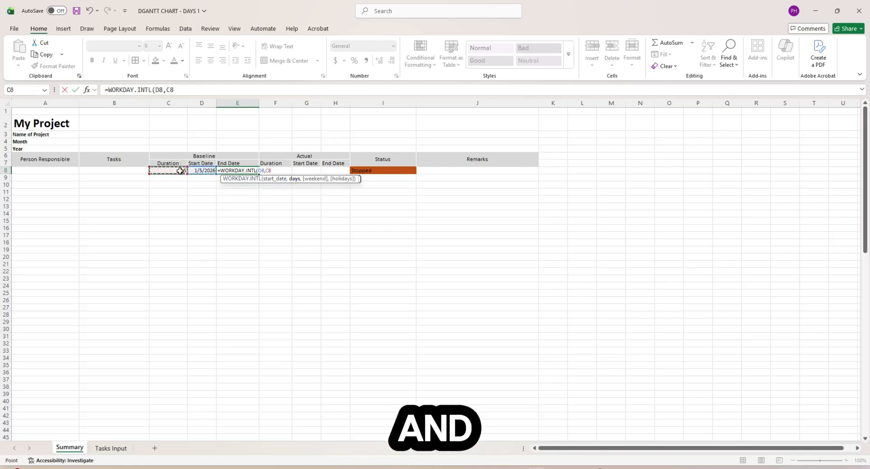
text(,)
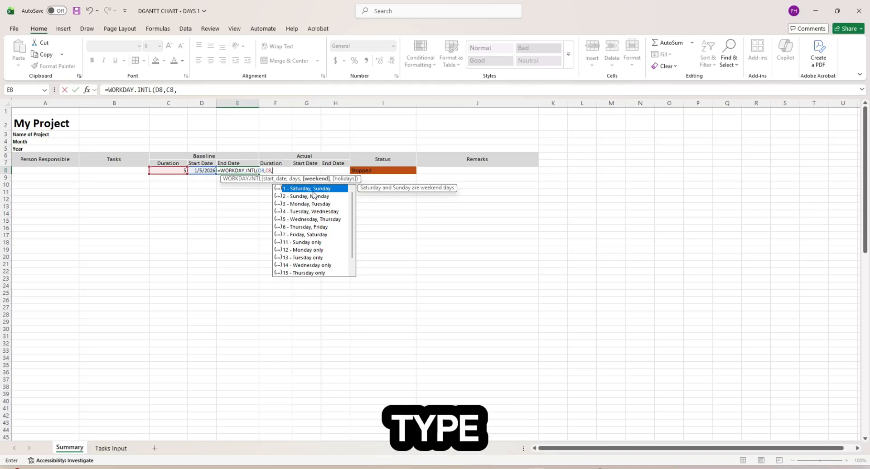
text(1,)
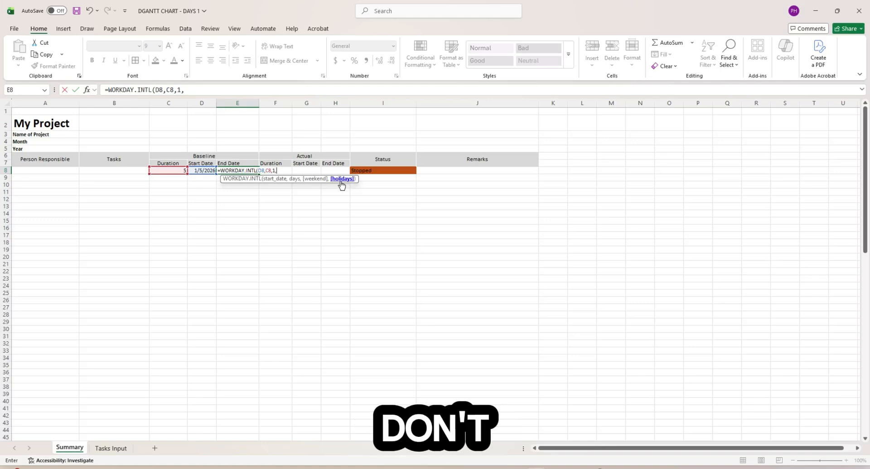
key(BackSpace)
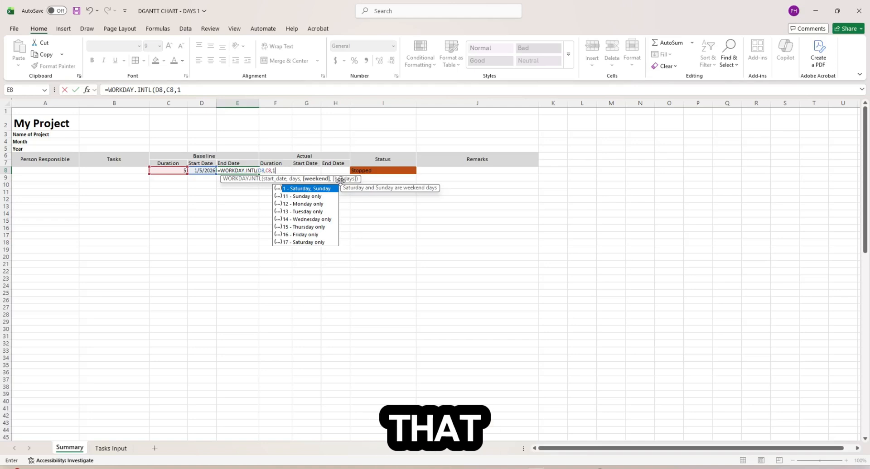
key(Escape)
text())
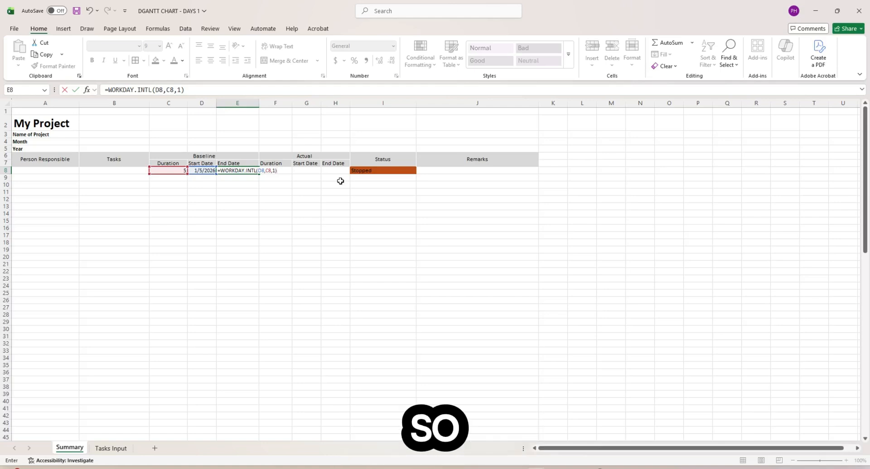
key(Return)
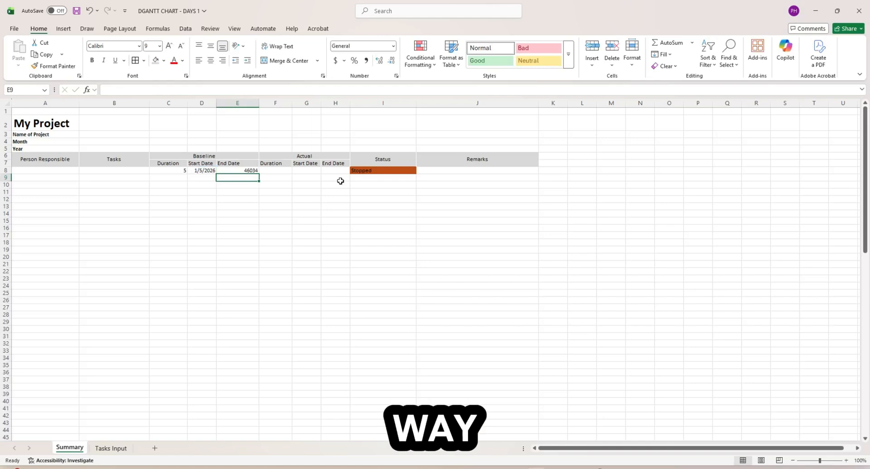
key(Up)
- Format E8 as a Date so it shows 1/12/2026, and add a new blank worksheet, Sheet4
key(ctrl+1)
click(240, 231)
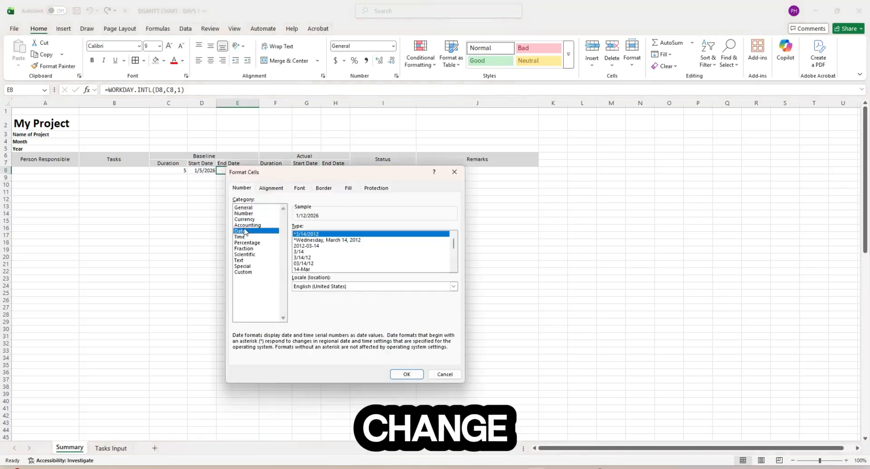
click(407, 376)
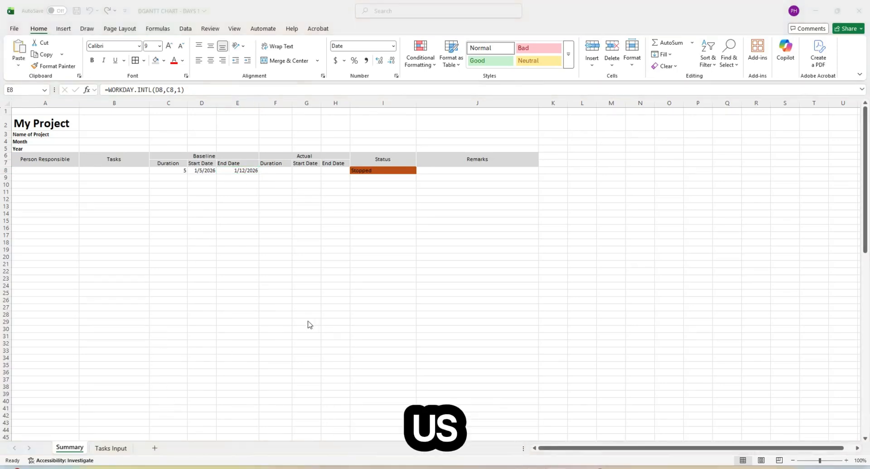
click(157, 450)
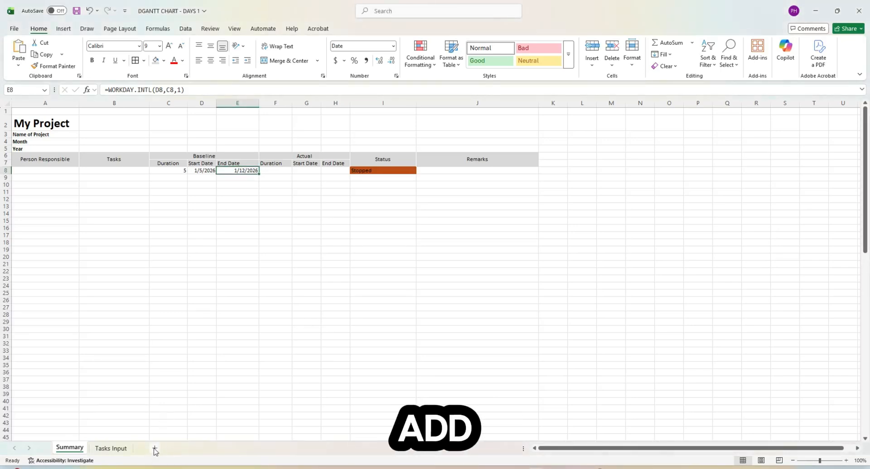
click(155, 449)
- Move the new sheet after Tasks Input, name it Holidays, and enter the headers Date, Day, Holiday
drag(163, 454, 164, 451)
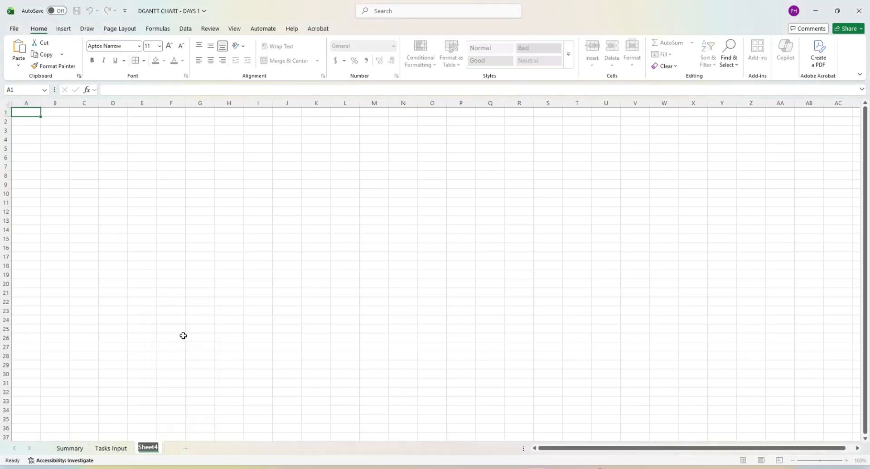
key(Return)
text(Date)
key(Tab)
text(Day)
key(Tab)
text(Holiday)
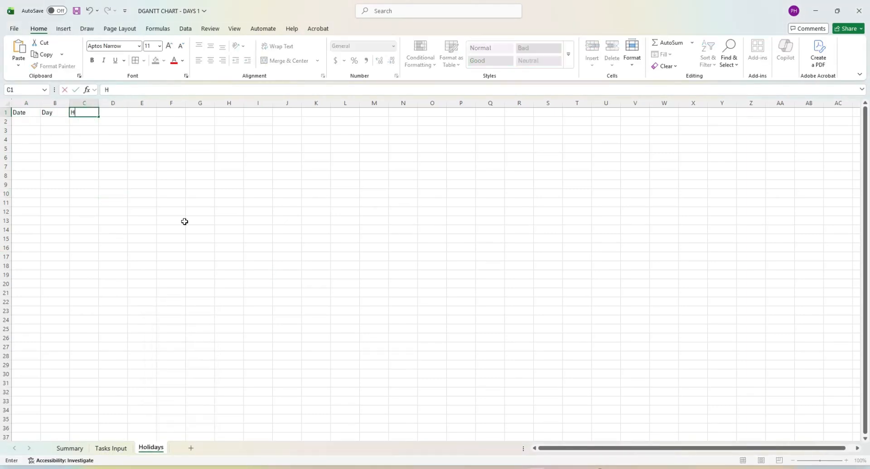
click(184, 221)
- Paste the 2026 holiday dates into column A, starting at A2
drag(41, 105, 130, 105)
click(95, 138)
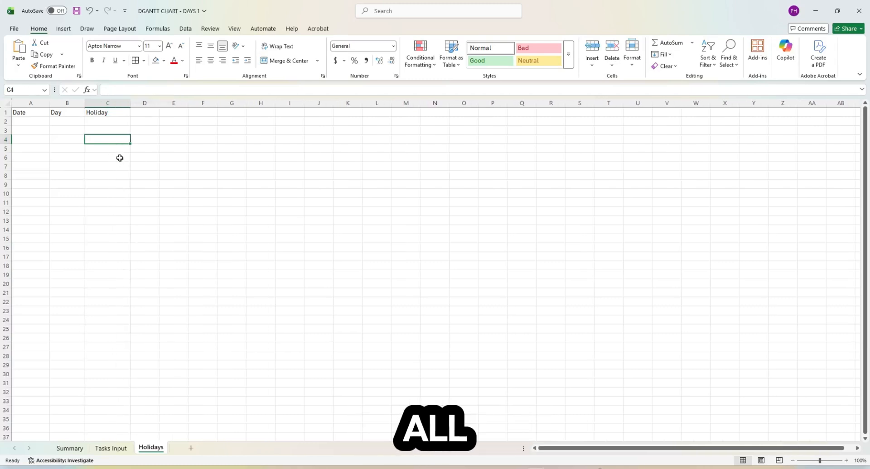
key(alt+Tab)
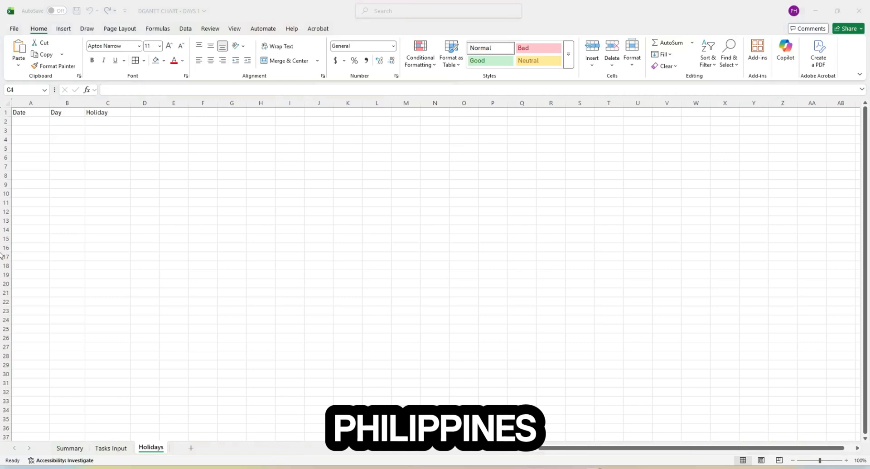
key(alt+Tab)
click(23, 120)
right_click(25, 121)
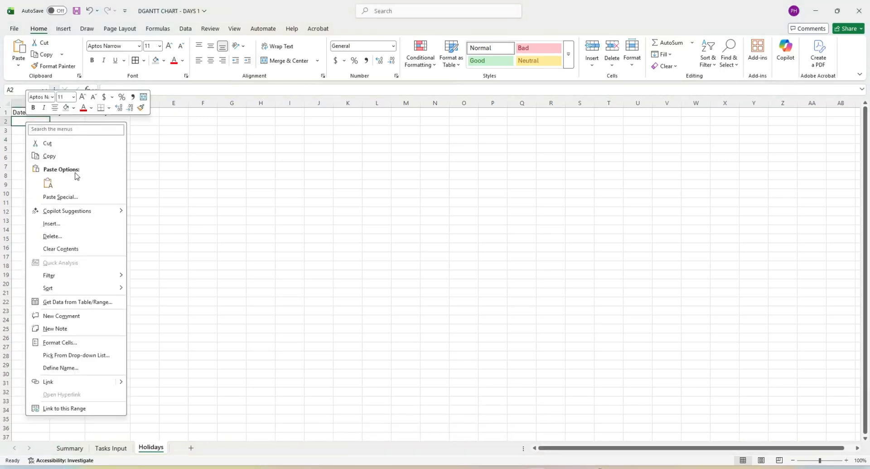
click(48, 182)
click(157, 184)
- Autofit column A and format it as Date, showing 1/1/2026 through 12/31/2026
double_click(49, 104)
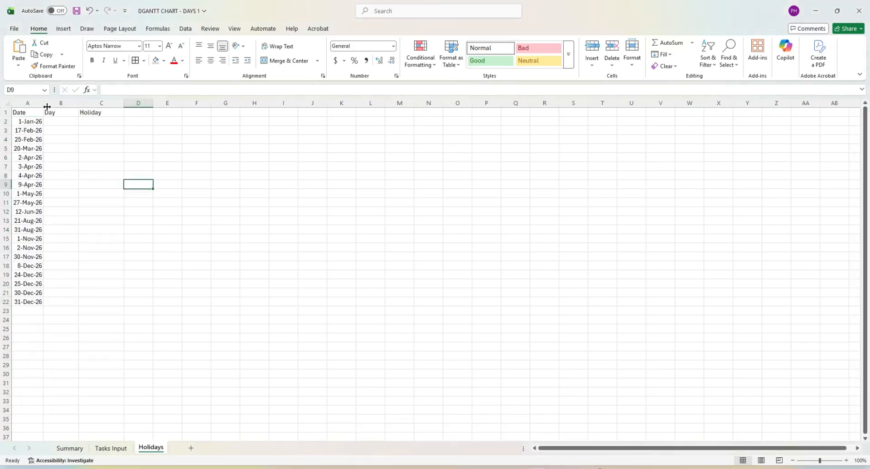
click(35, 105)
key(ctrl+1)
click(254, 232)
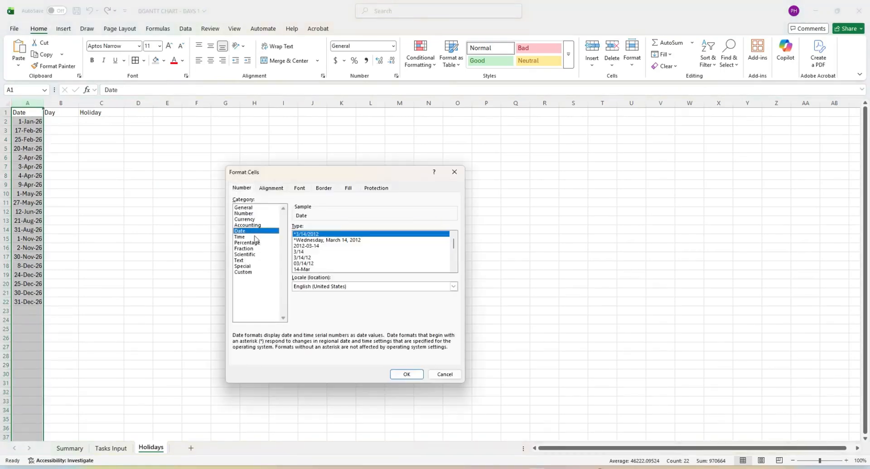
click(407, 374)
click(95, 157)
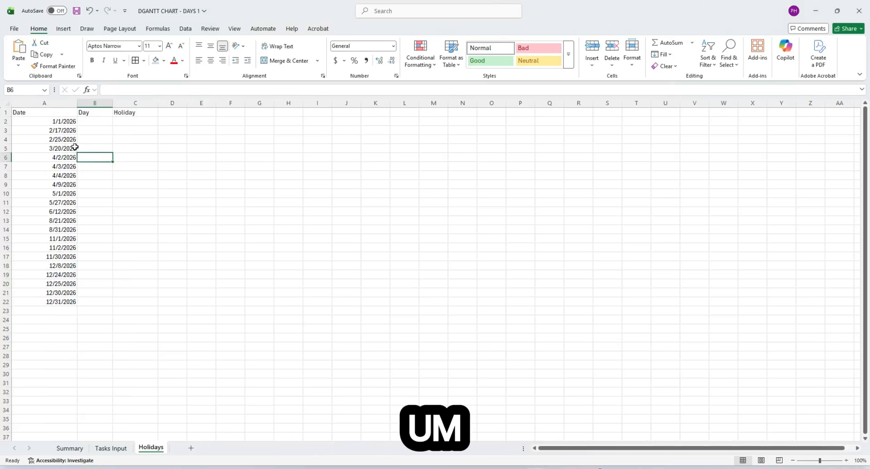
click(55, 101)
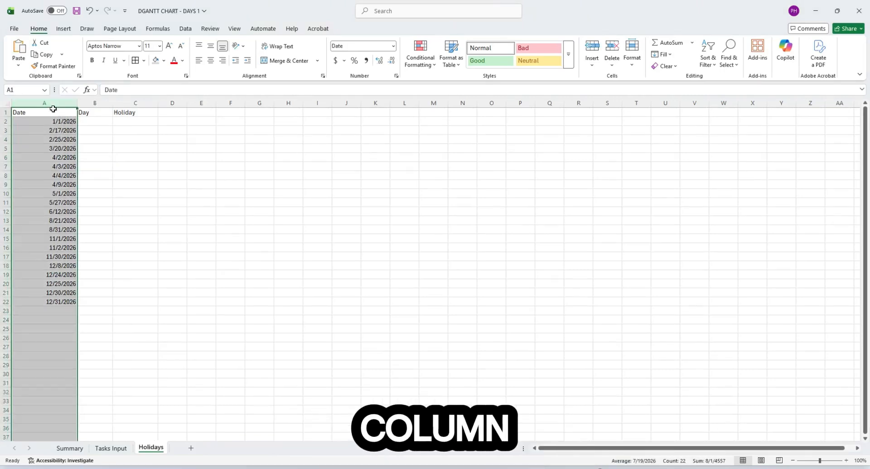
- Give the header row A1:C1 a grey fill
click(110, 140)
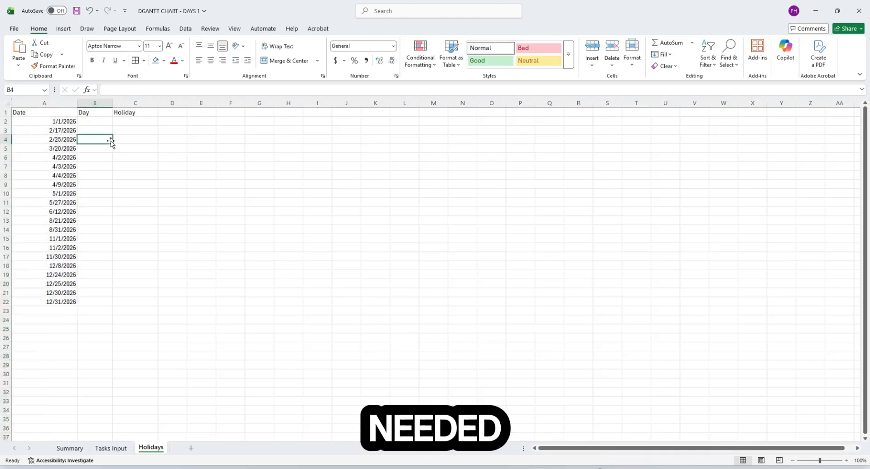
drag(51, 113, 118, 114)
click(95, 111)
click(119, 113)
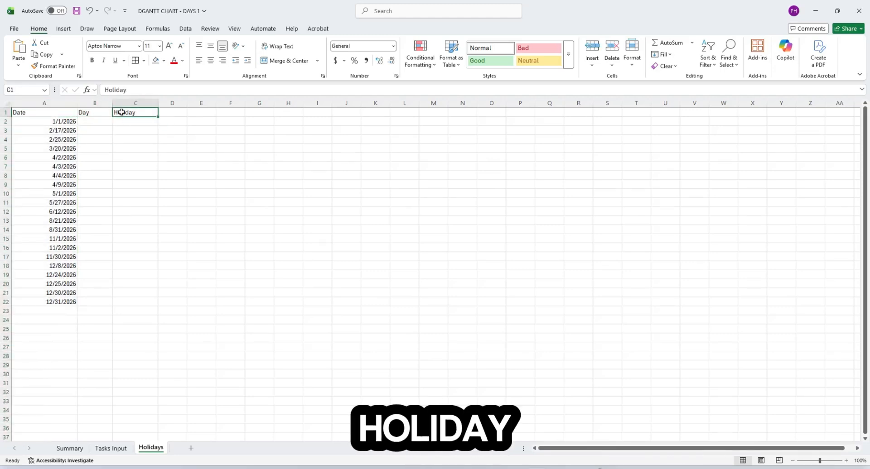
drag(45, 111, 119, 114)
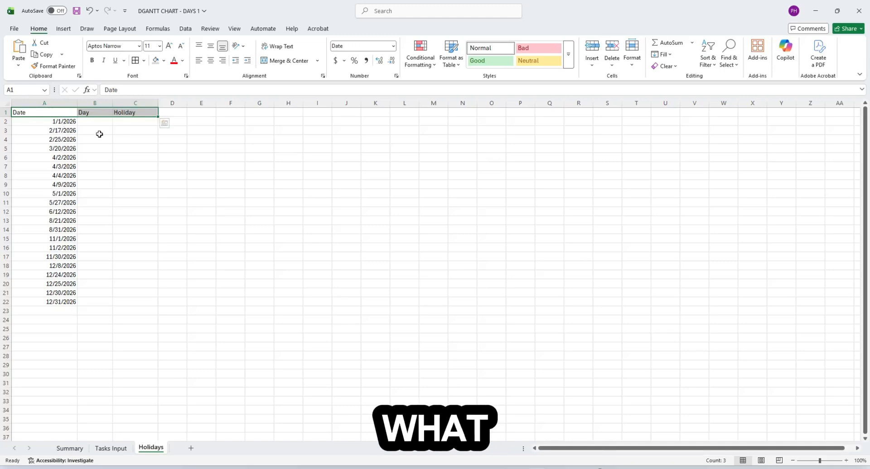
click(155, 62)
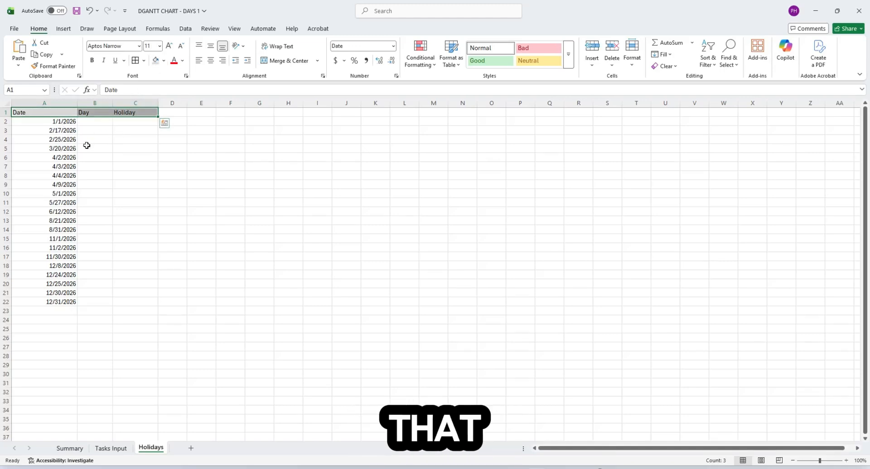
- Paste the holiday names into column C from C2 and widen the column to fit them
click(134, 141)
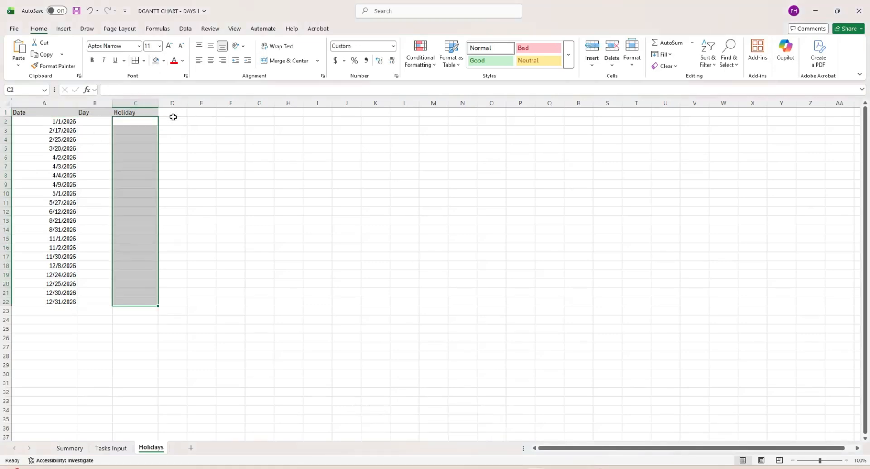
right_click(149, 120)
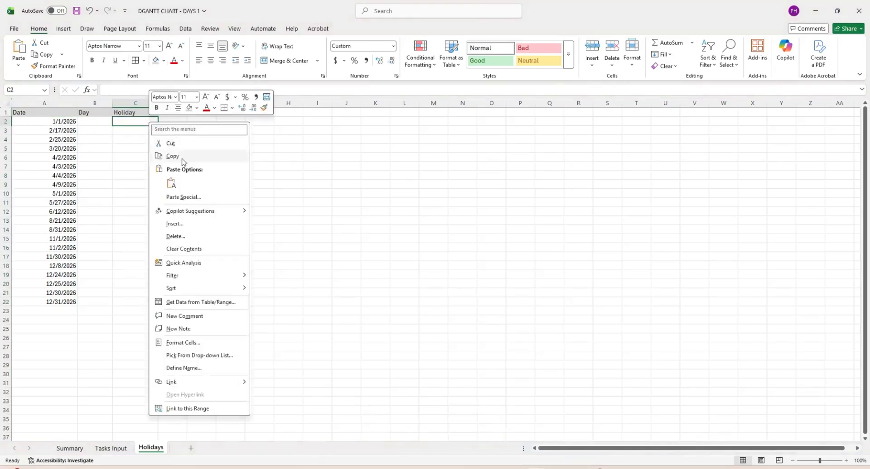
click(172, 178)
click(375, 248)
drag(158, 103, 246, 103)
click(179, 230)
- Select cell B2 in the Day column, next to the first holiday date
click(85, 121)
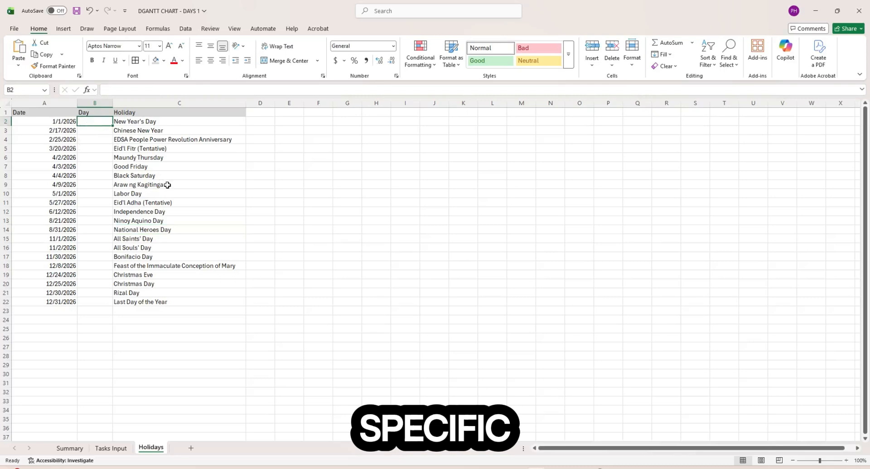
key(Left)
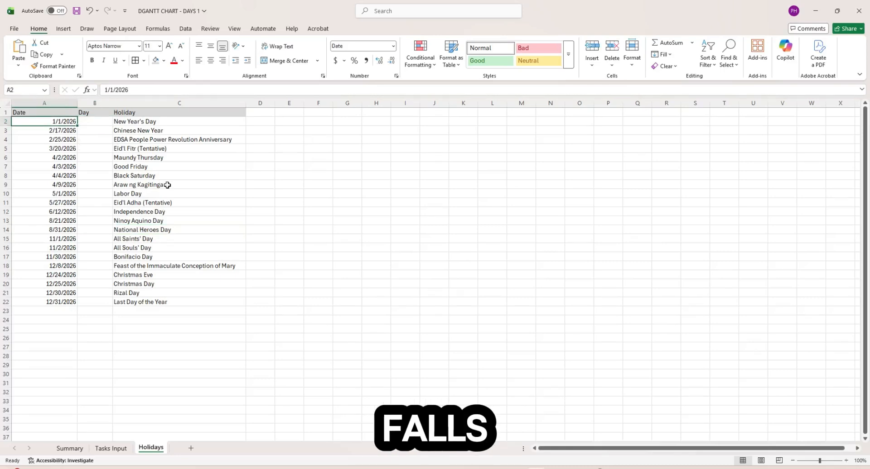
key(Right)
key(Left)
key(Right)
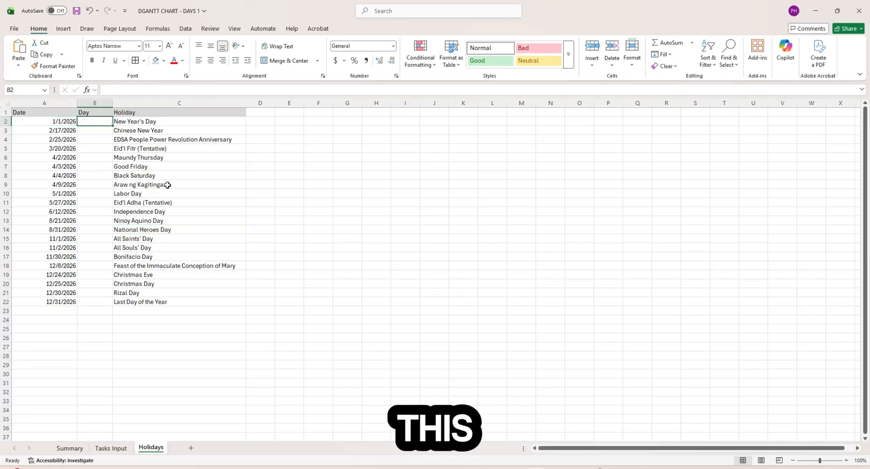
key(Down)
key(Up)
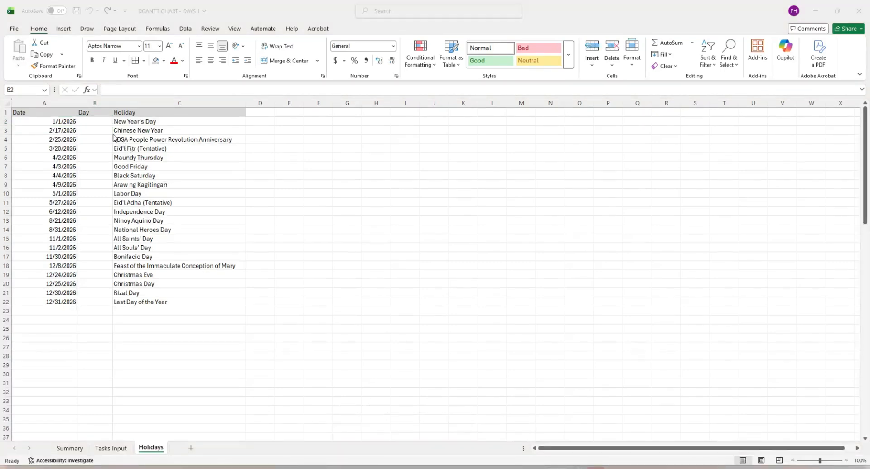
click(95, 122)
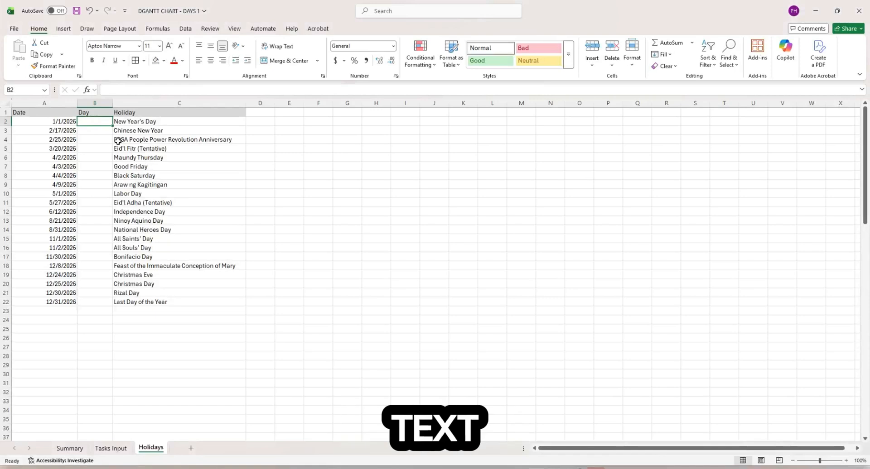
- Enter =TEXT(A2,"DDDD") in B2 to show the full weekday name
text(=text()
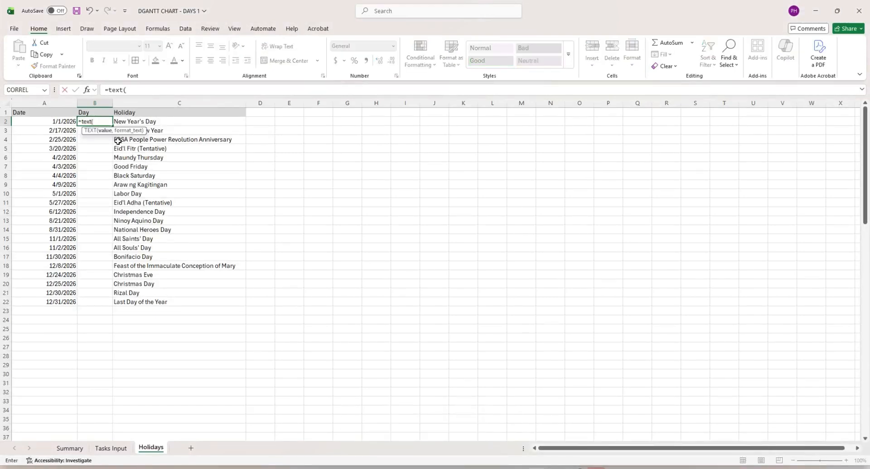
click(66, 121)
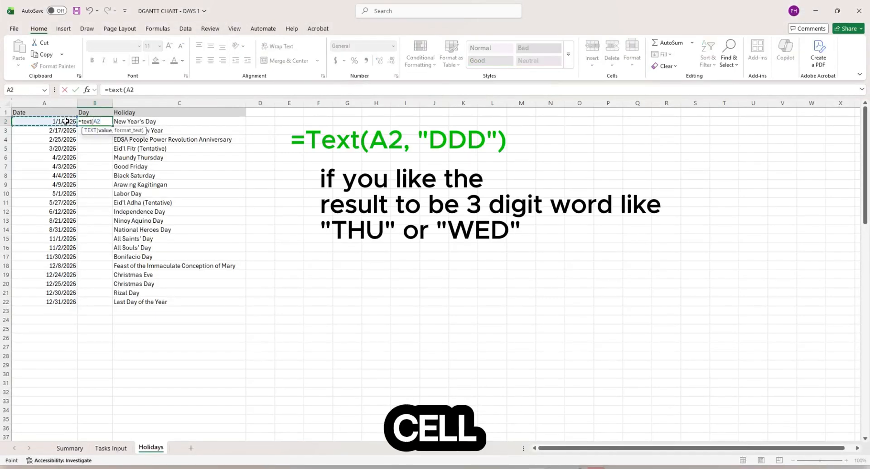
text(,"DDD)
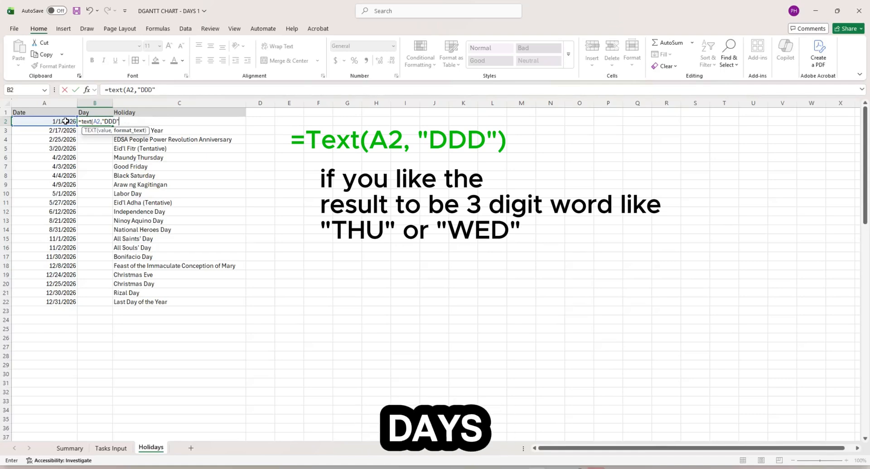
text())
click(66, 121)
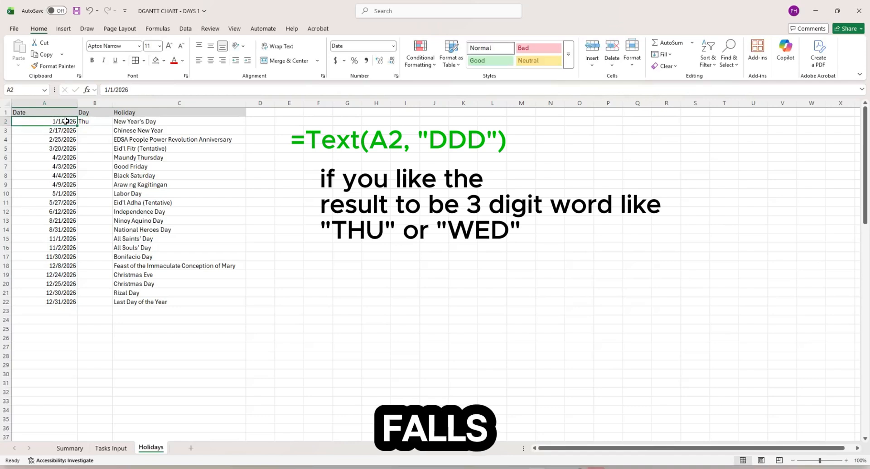
key(Right)
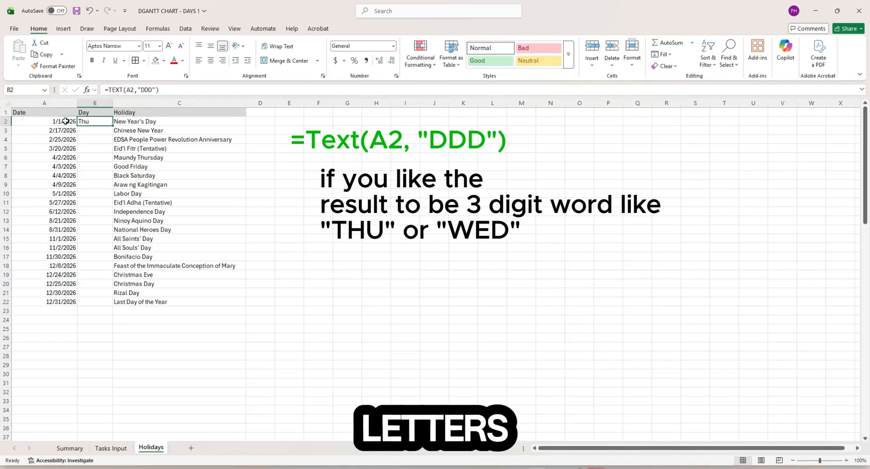
click(152, 90)
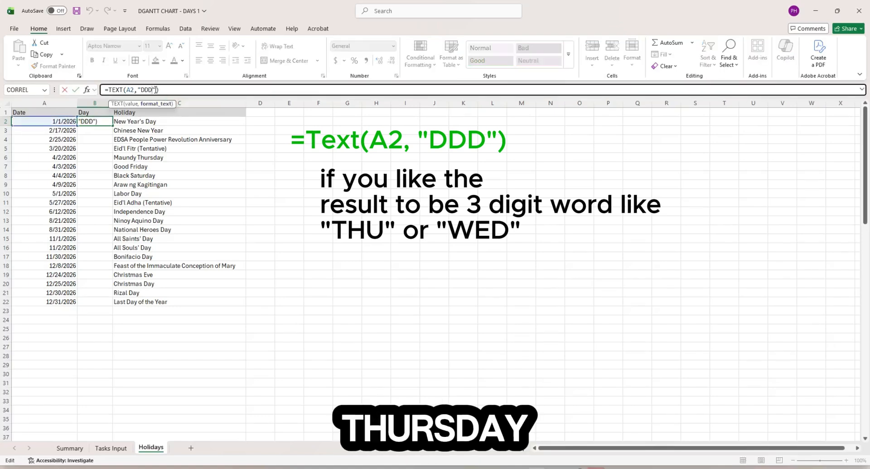
text(D)
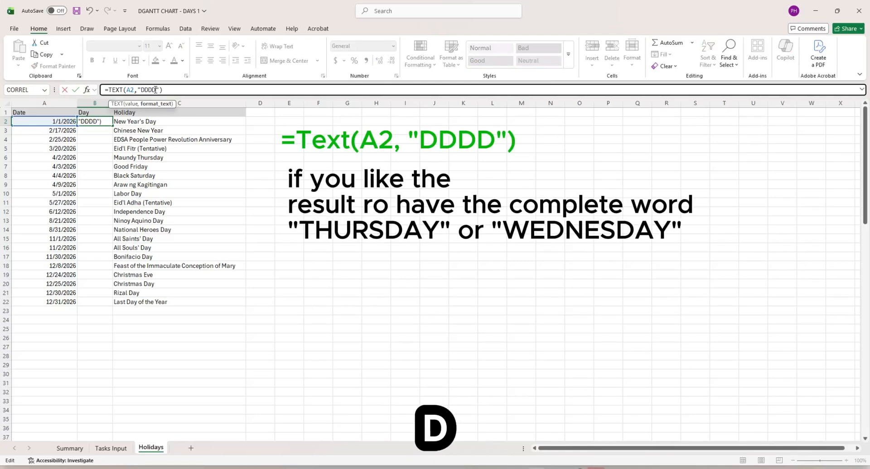
key(ctrl+Return)
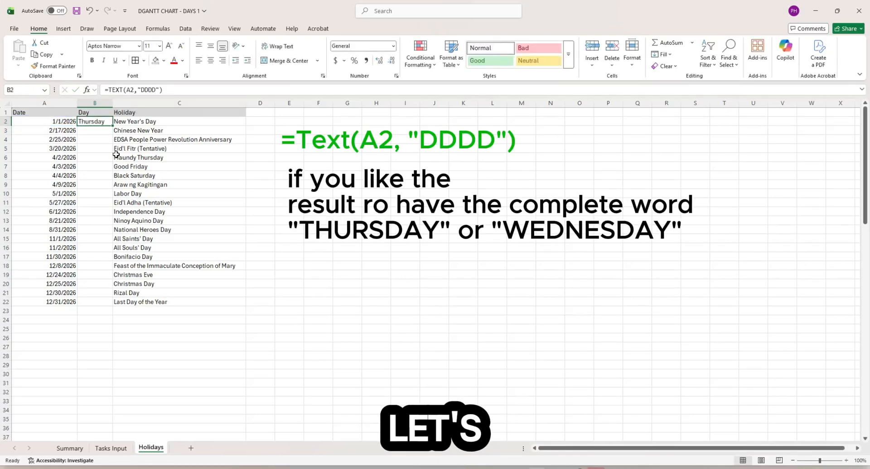
- Fill the weekday formula down to B22, spot-check the results, and return to the Summary sheet
drag(114, 127, 104, 303)
click(100, 166)
click(98, 193)
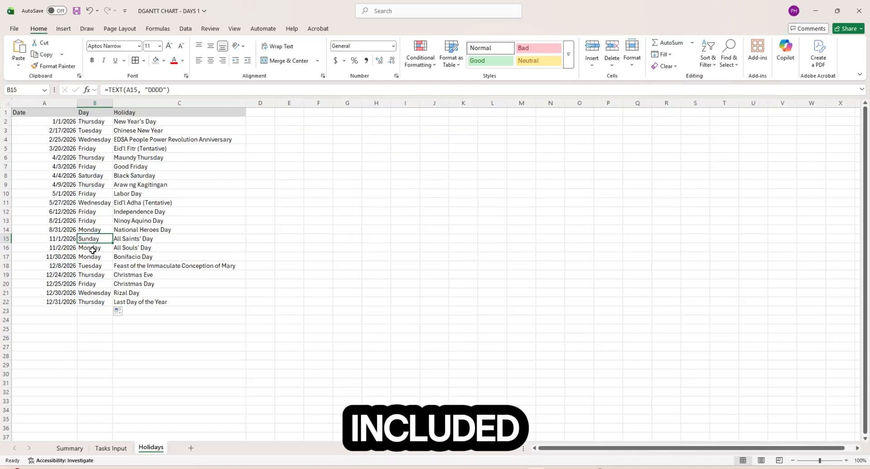
click(73, 240)
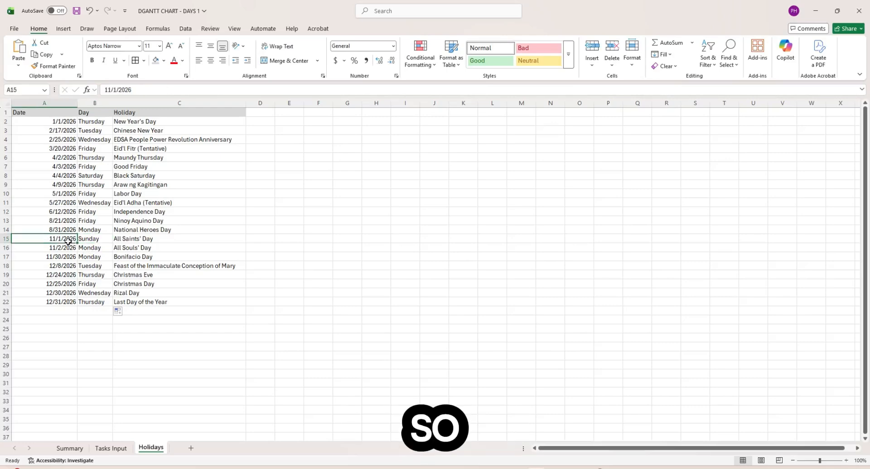
click(91, 175)
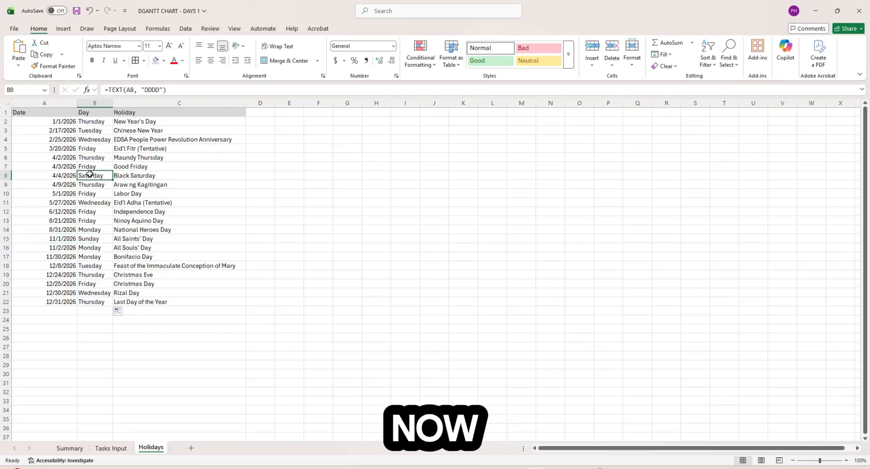
click(59, 176)
click(94, 178)
click(73, 447)
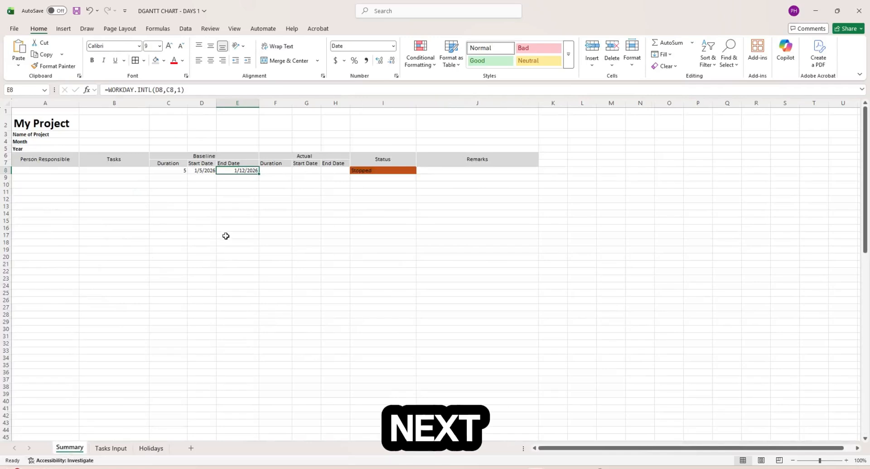
- Add Holidays!$A$2:$A$100 as the holidays argument of E8's WORKDAY.INTL formula
drag(226, 236, 236, 111)
click(242, 172)
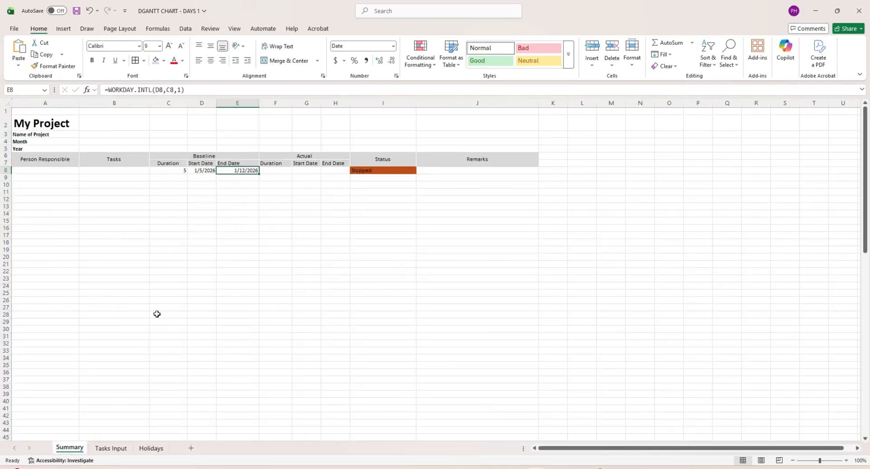
click(182, 90)
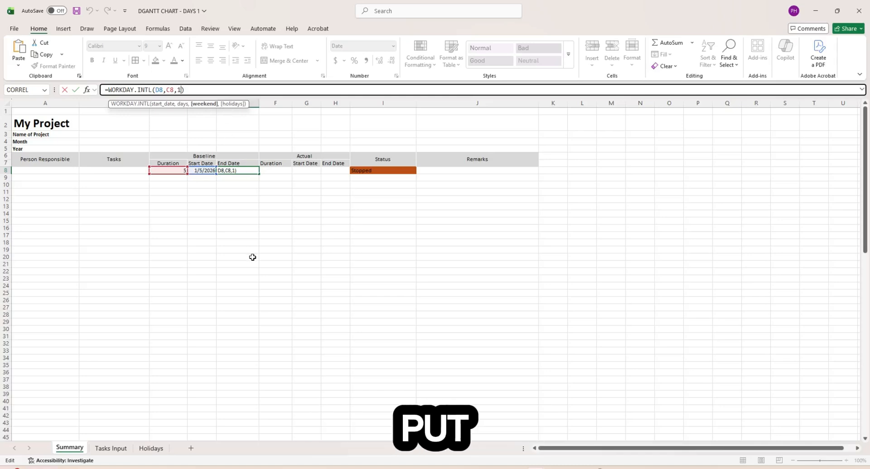
text(,)
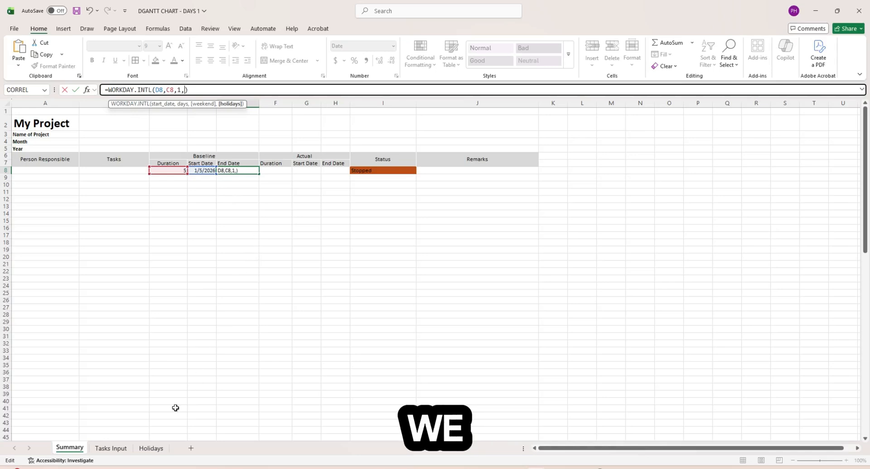
click(152, 449)
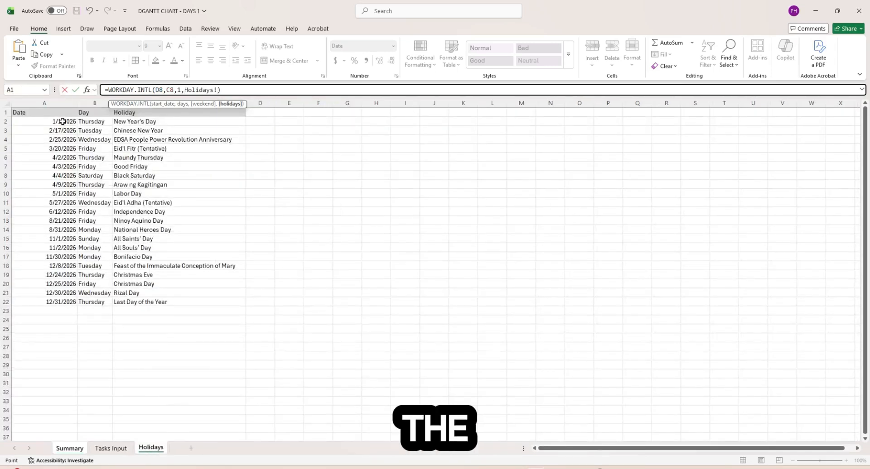
drag(63, 121, 55, 351)
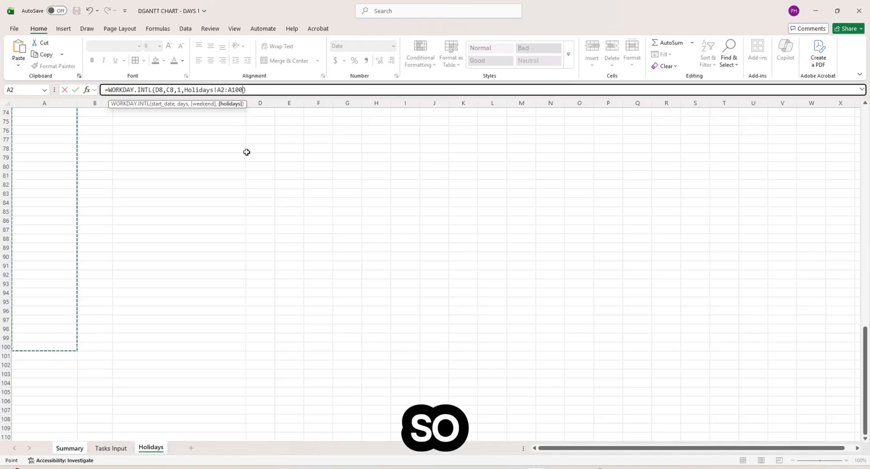
double_click(236, 89)
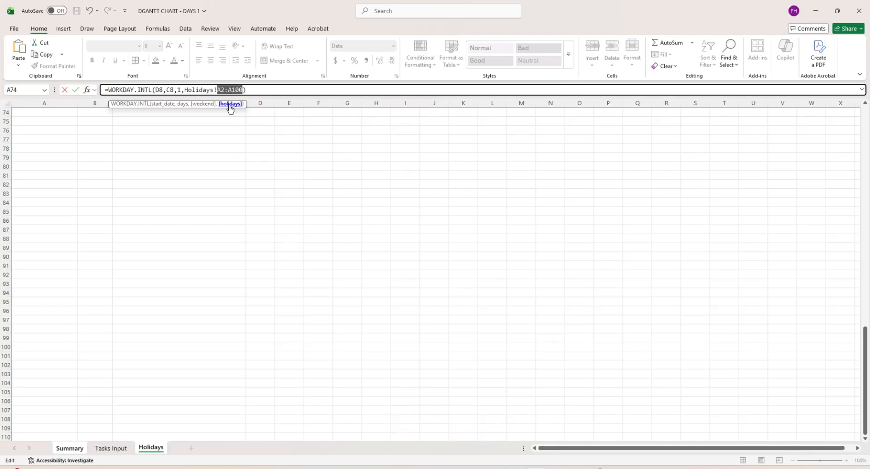
key(F4)
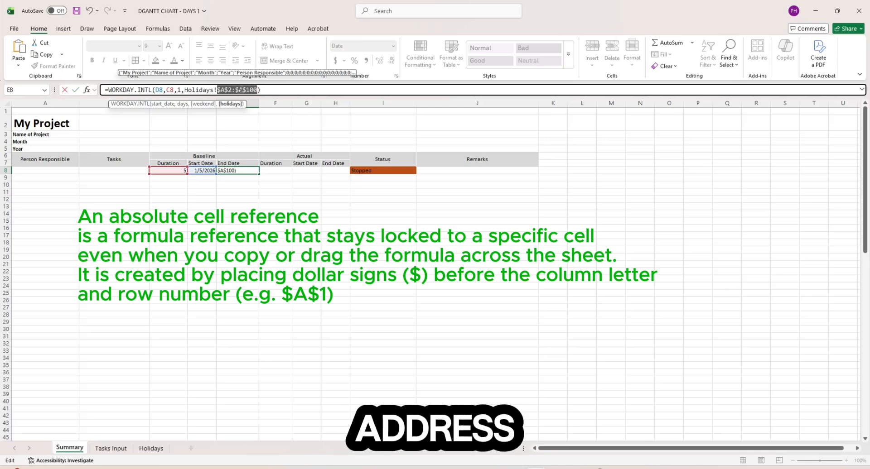
click(163, 89)
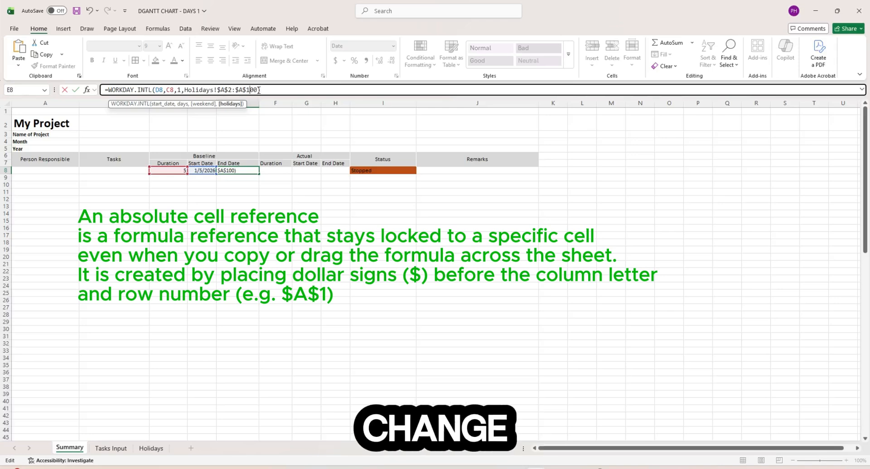
key(Return)
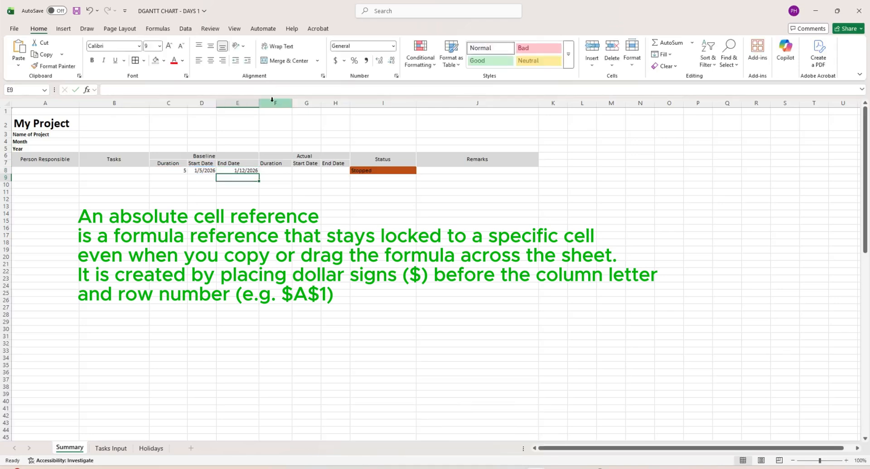
click(249, 170)
click(222, 204)
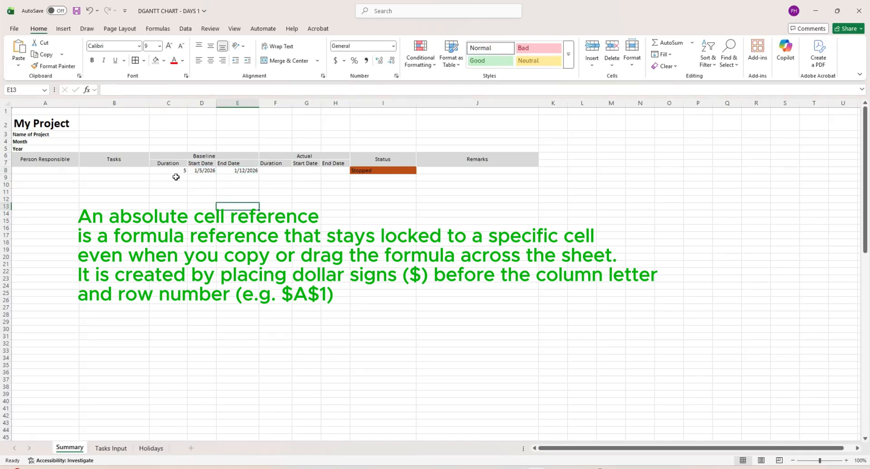
click(231, 173)
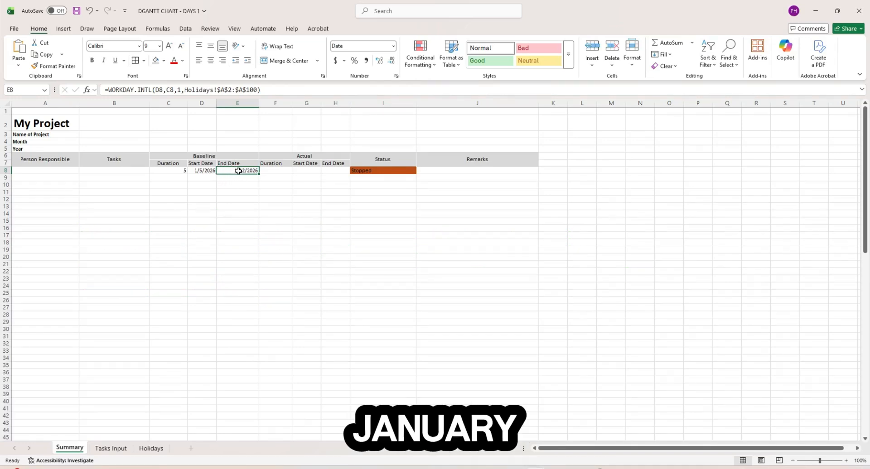
click(240, 192)
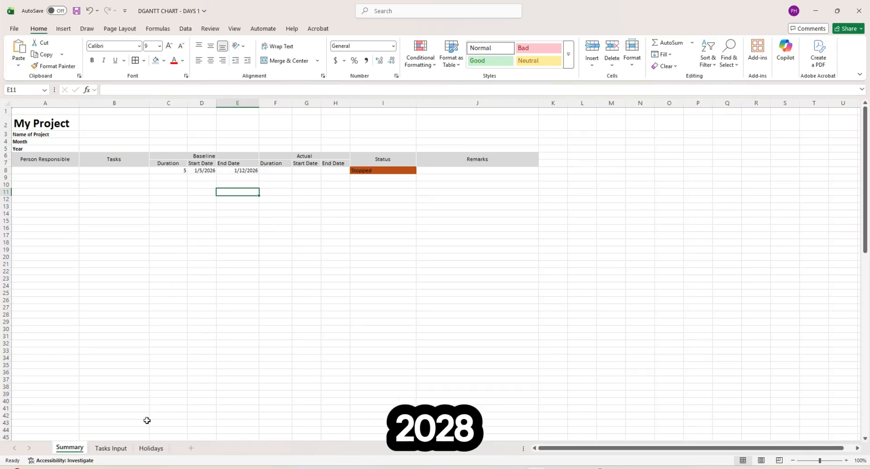
click(151, 449)
scroll(99, 342, up, 15)
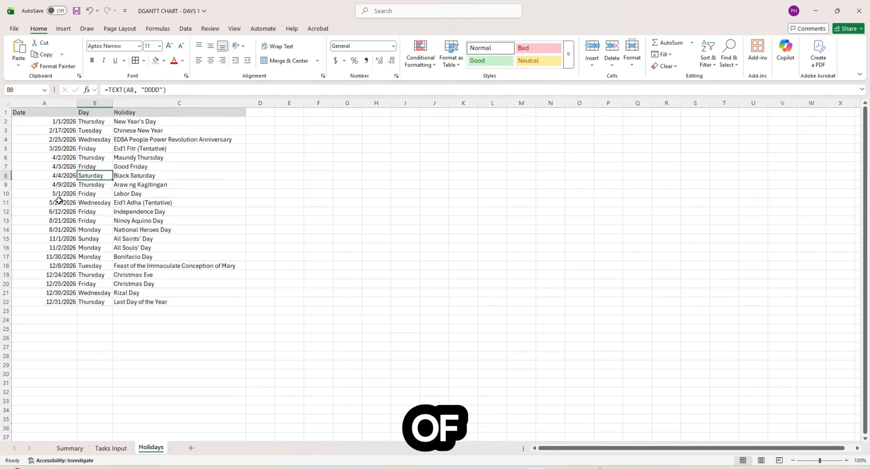
click(63, 311)
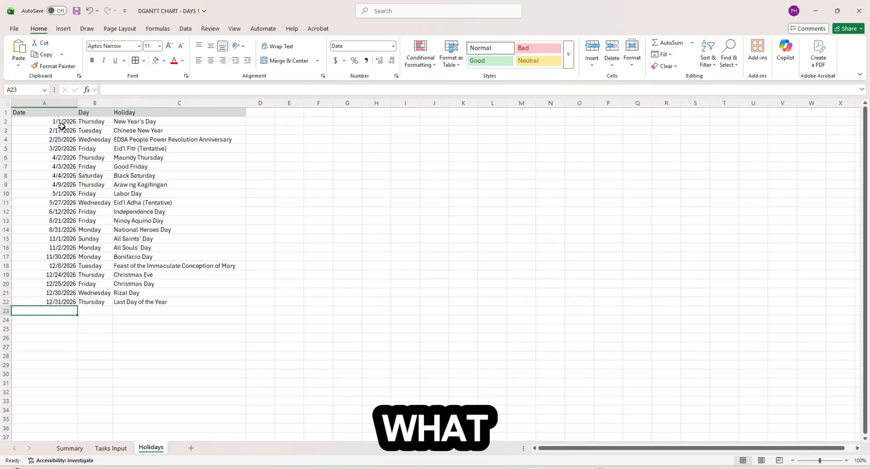
drag(62, 123, 62, 285)
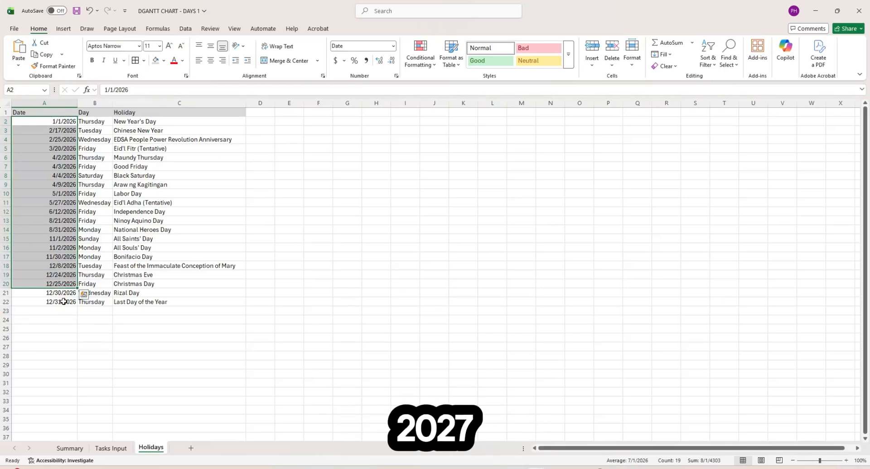
click(63, 301)
drag(59, 122, 63, 301)
click(68, 310)
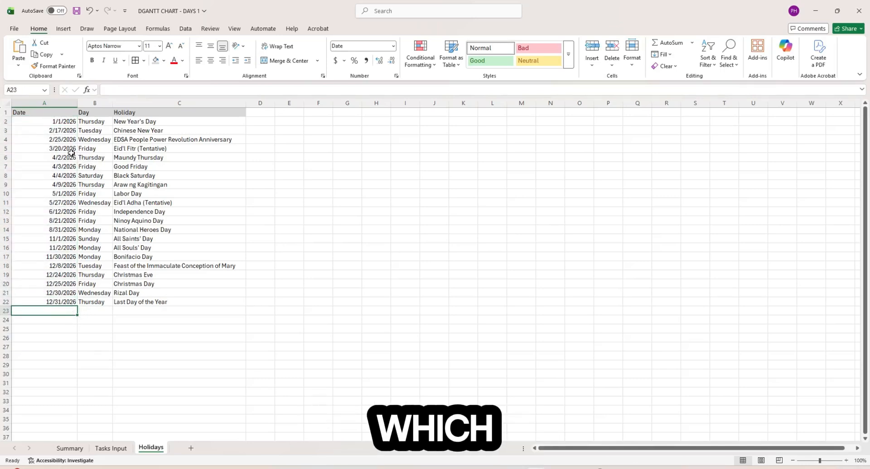
click(128, 149)
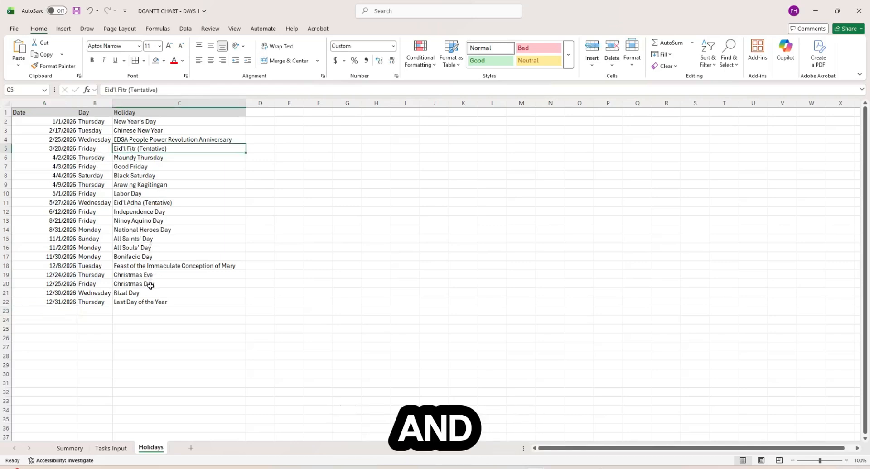
click(147, 205)
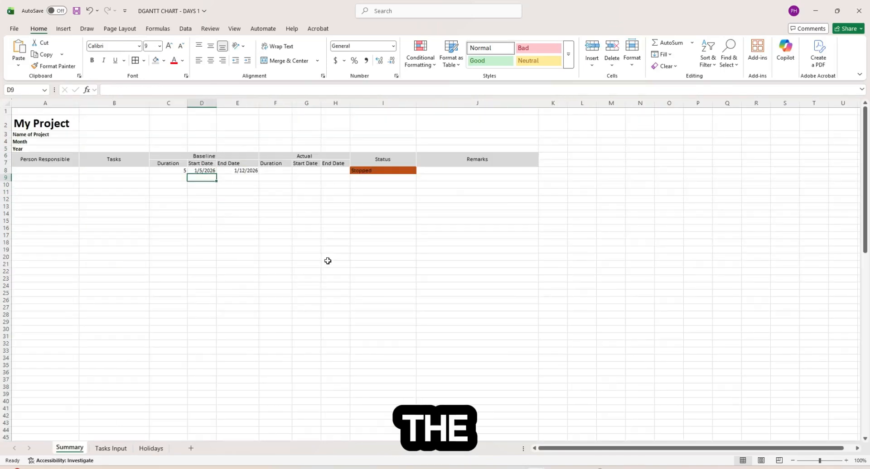
- Set D9 to =+E8 so the second task starts on the first task's end date
text(+)
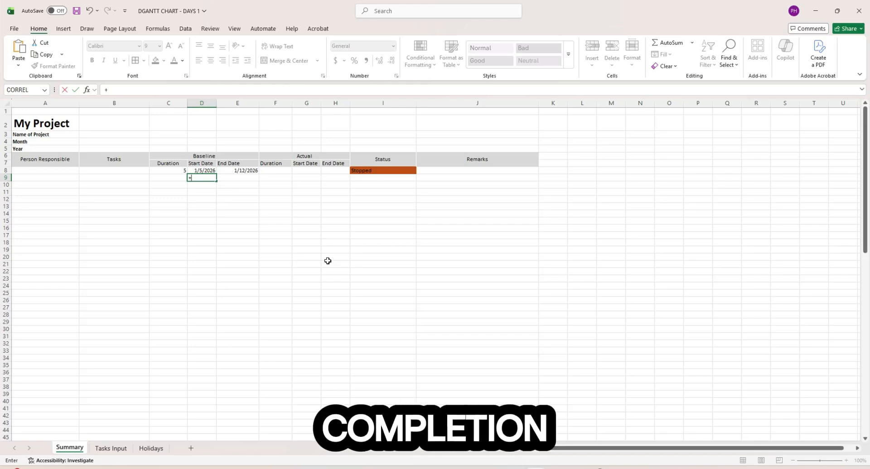
key(Up)
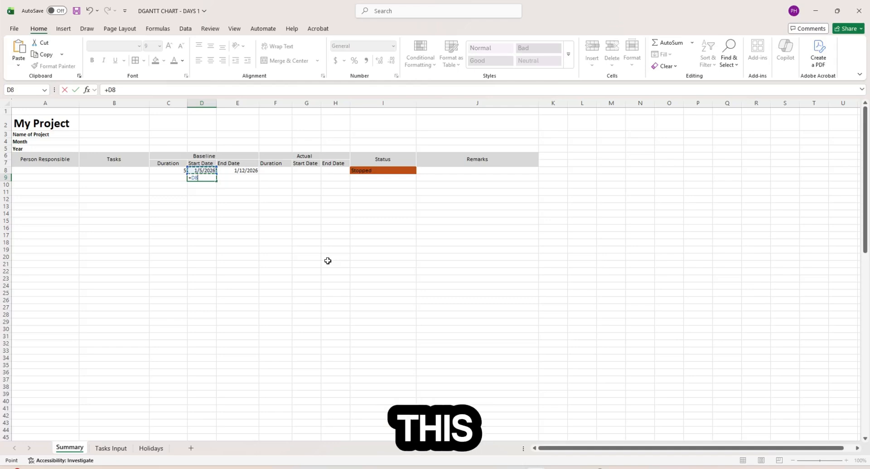
key(Right)
key(Down)
key(Left)
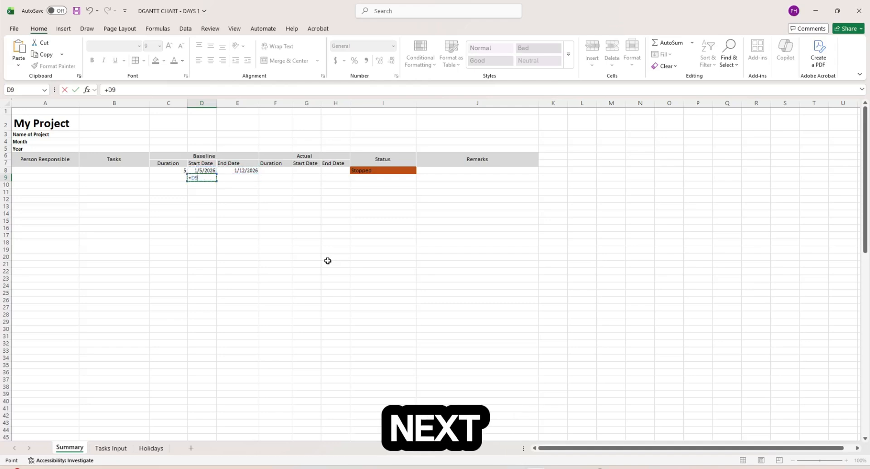
key(Right)
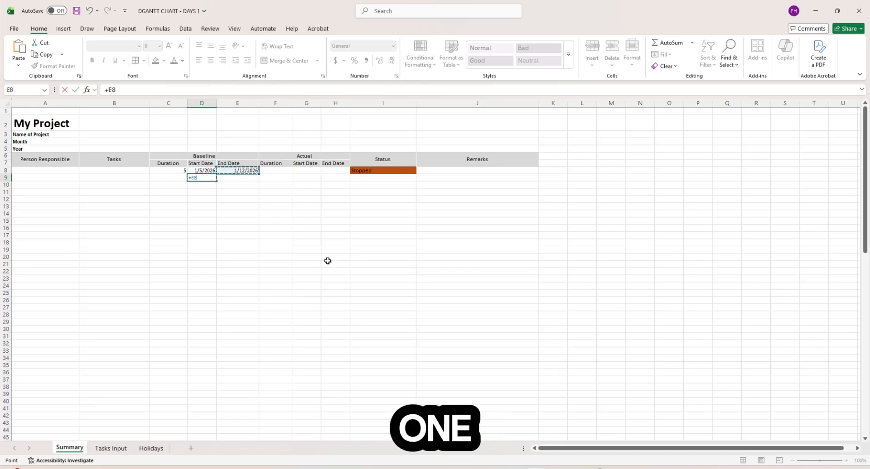
text(+1)
key(Return)
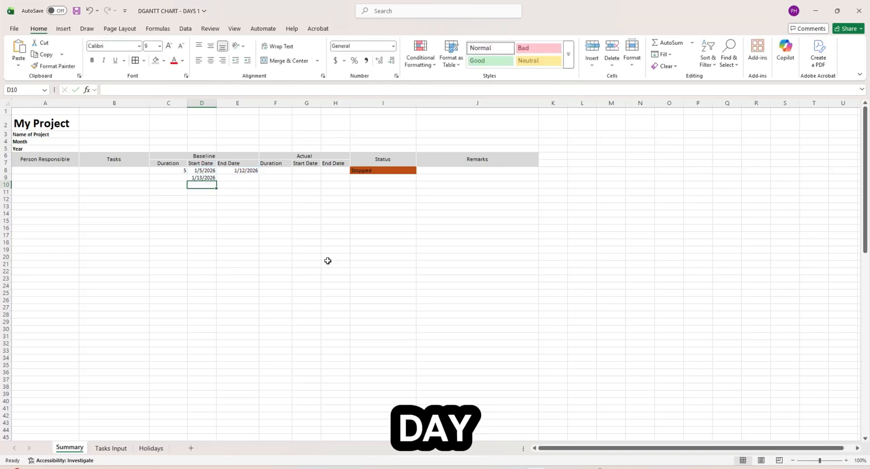
key(Up)
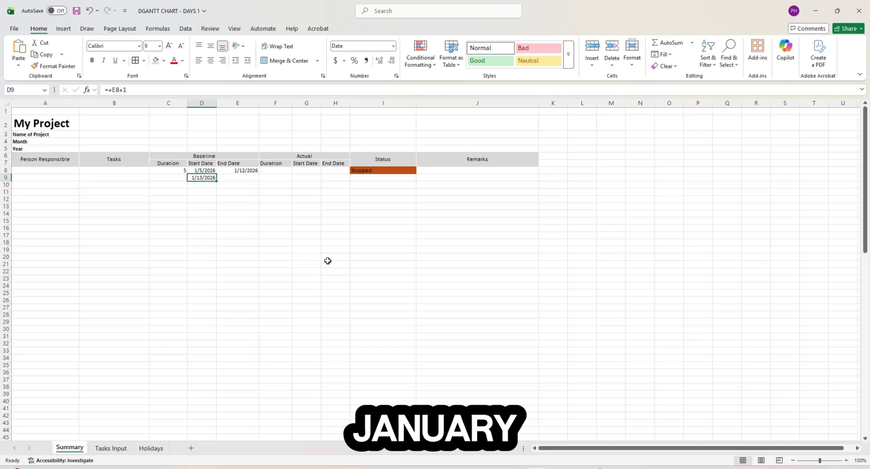
text(+)
key(Up)
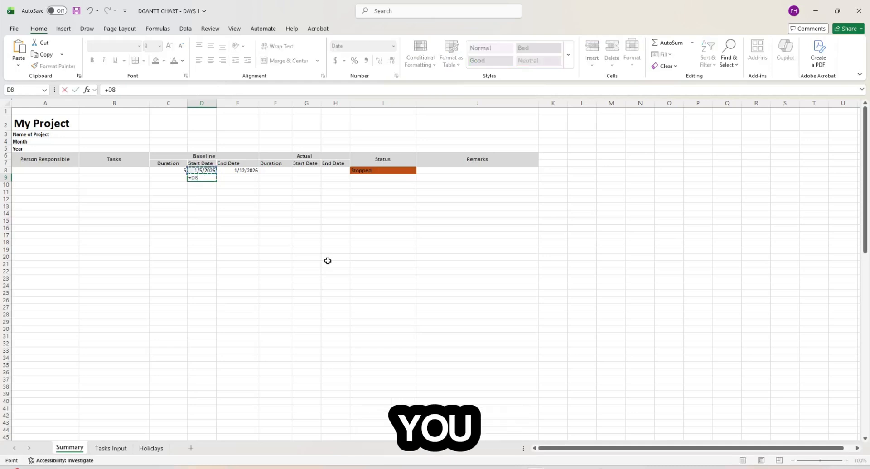
key(Right)
key(Return)
key(Up)
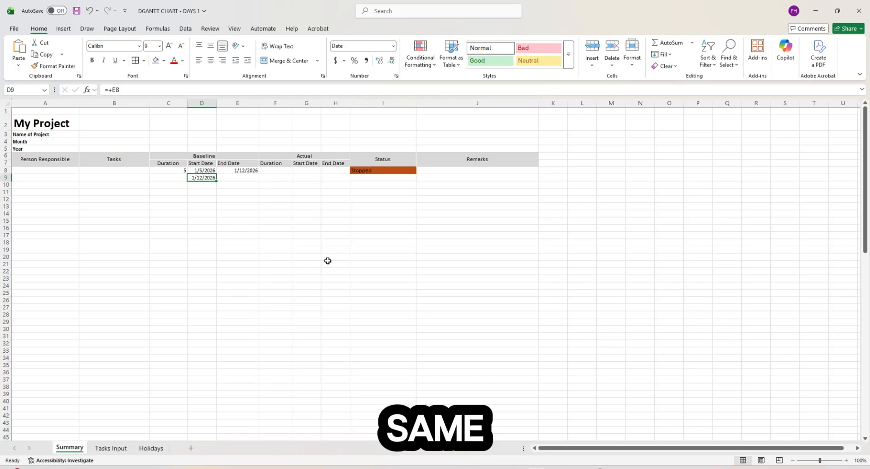
- Copy E8's WORKDAY.INTL end-date formula into E9, which shows 1/12/2026
key(Up)
key(Right)
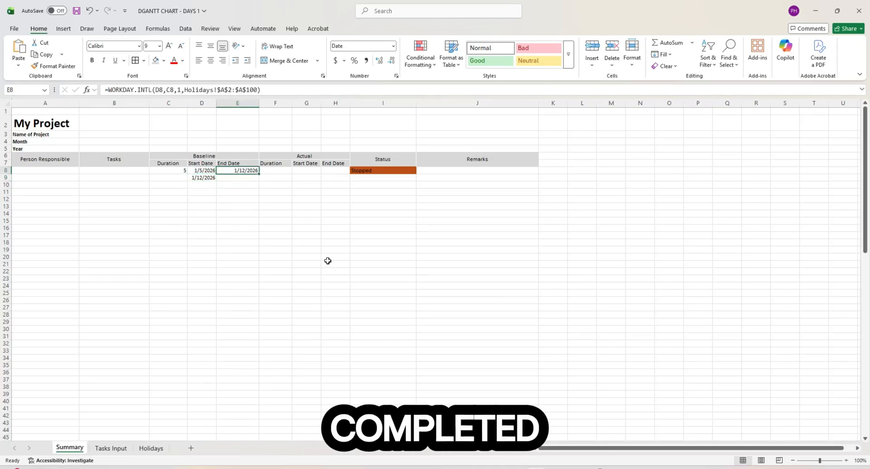
key(Down)
key(Left)
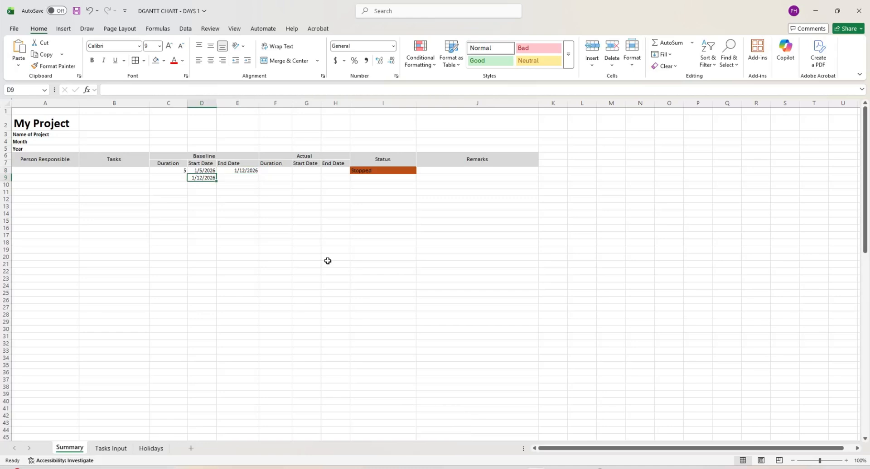
key(Right)
key(Up)
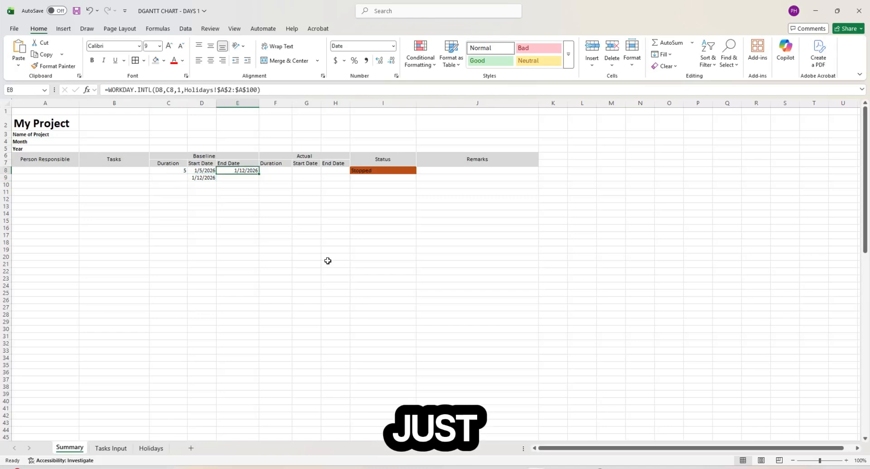
key(ctrl+c)
key(Down)
key(ctrl+v)
key(Escape)
key(Left)
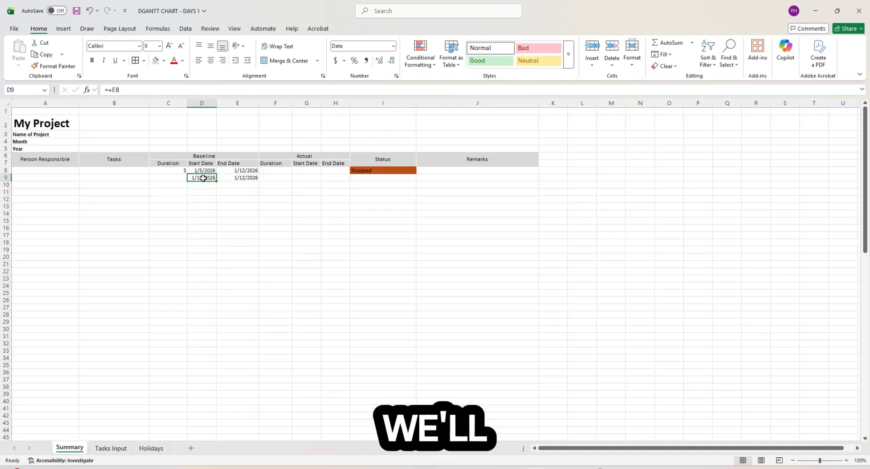
- Fill the D9:E9 start and end date formulas down through row 100
drag(202, 179, 224, 431)
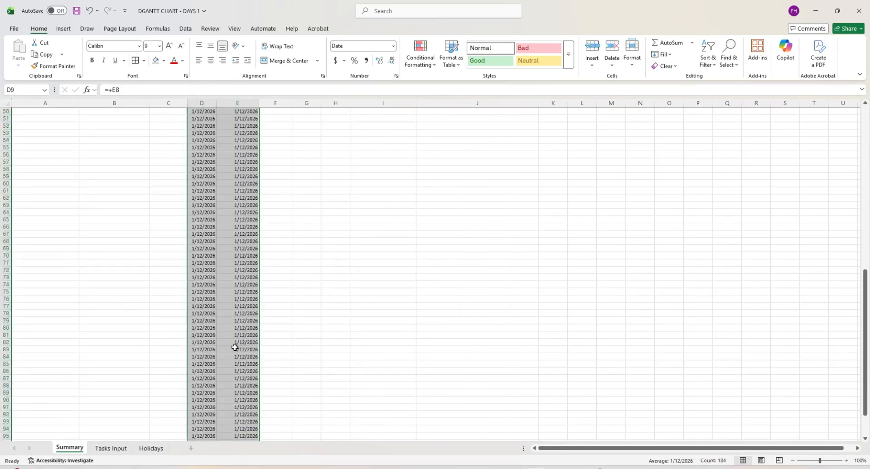
scroll(235, 347, up, 15)
click(299, 219)
- Enter durations 6, 7, 8 and 10 in C9:C12
click(204, 186)
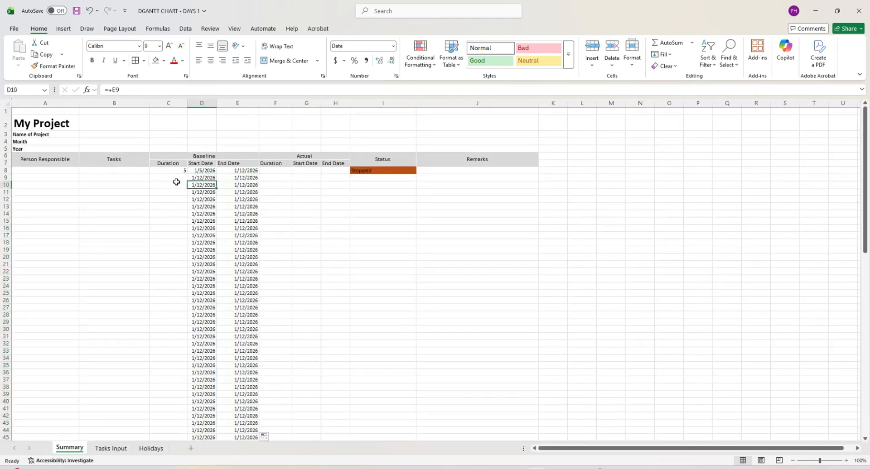
click(176, 178)
text(6)
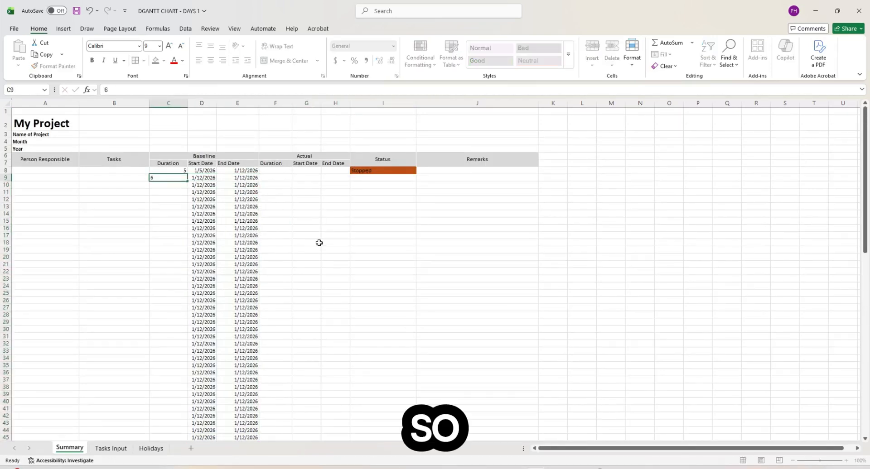
key(Return)
text(7)
key(Return)
text(8)
key(Return)
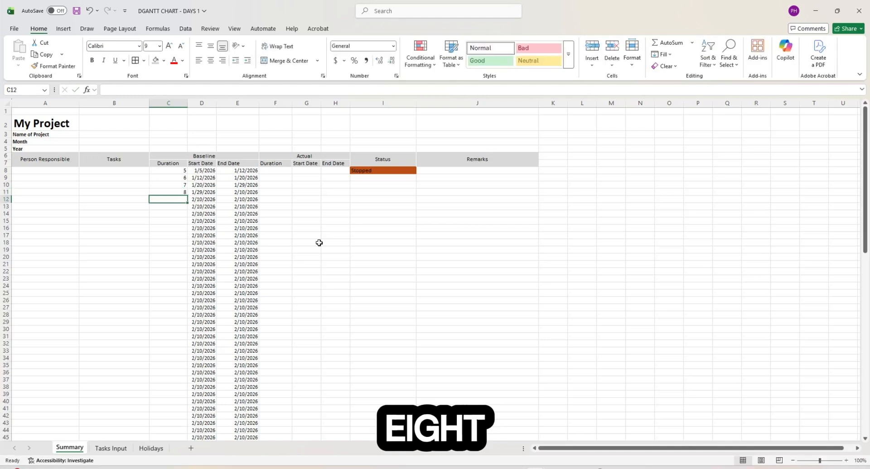
text(10)
click(319, 242)
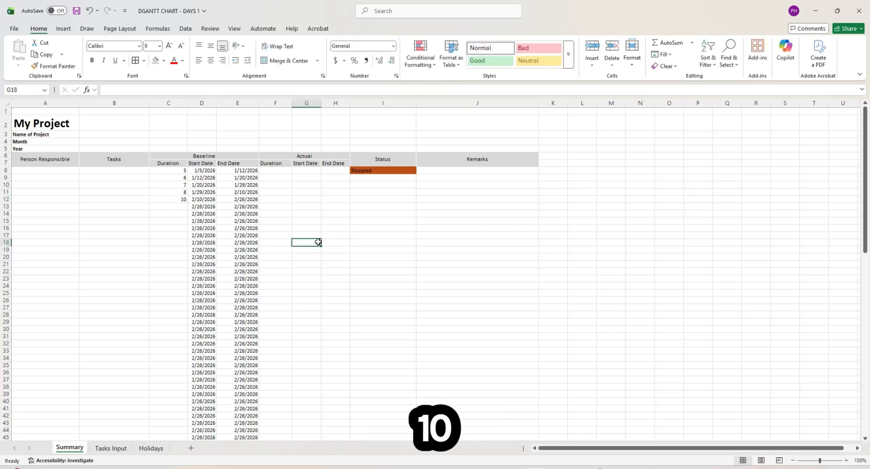
- Review D8, E8 and the durations in C8 and C9 to check the chained baseline dates
click(202, 170)
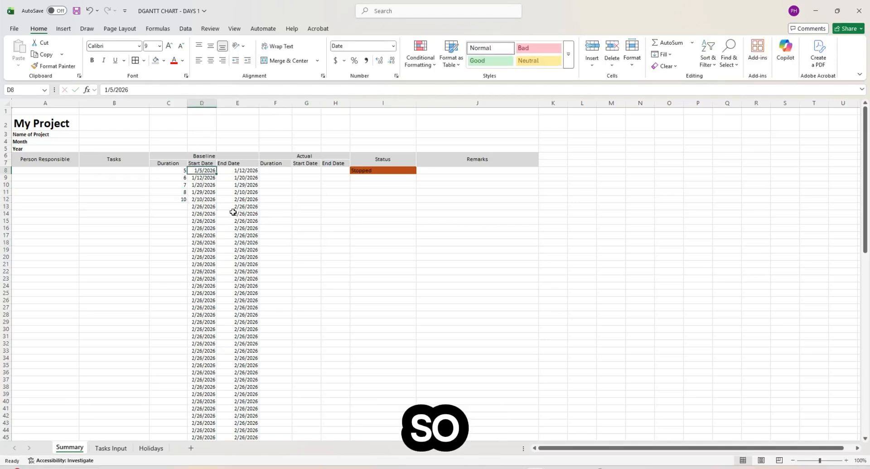
click(245, 170)
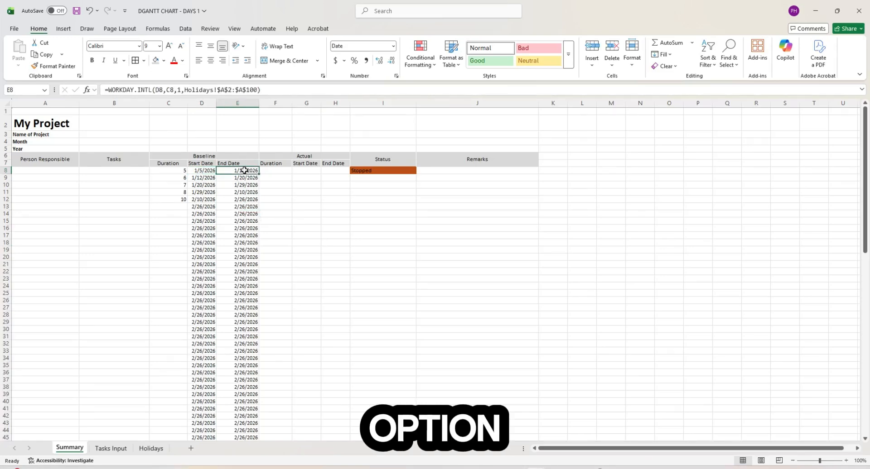
click(177, 170)
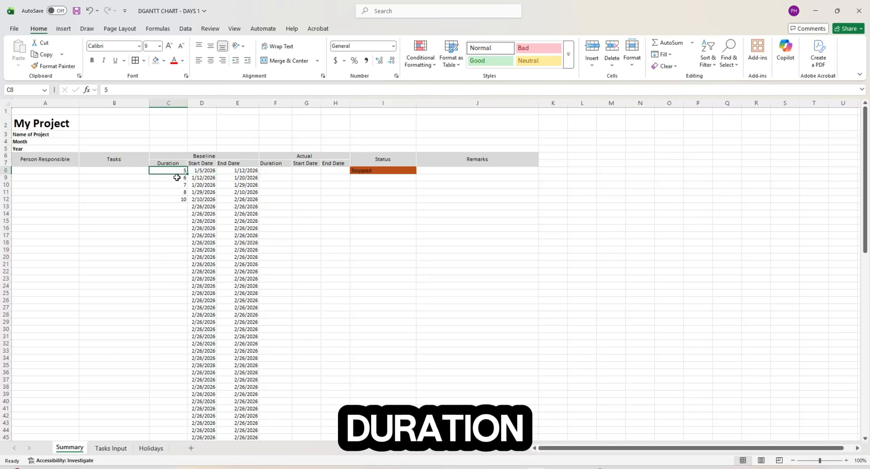
click(178, 179)
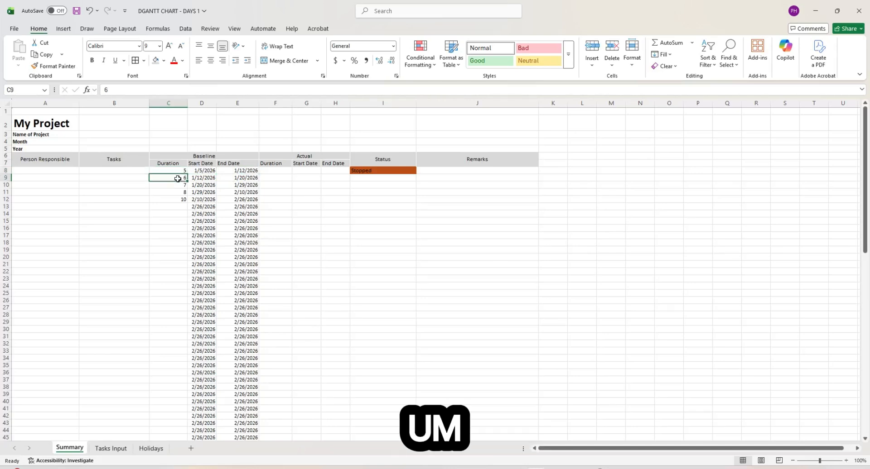
click(178, 171)
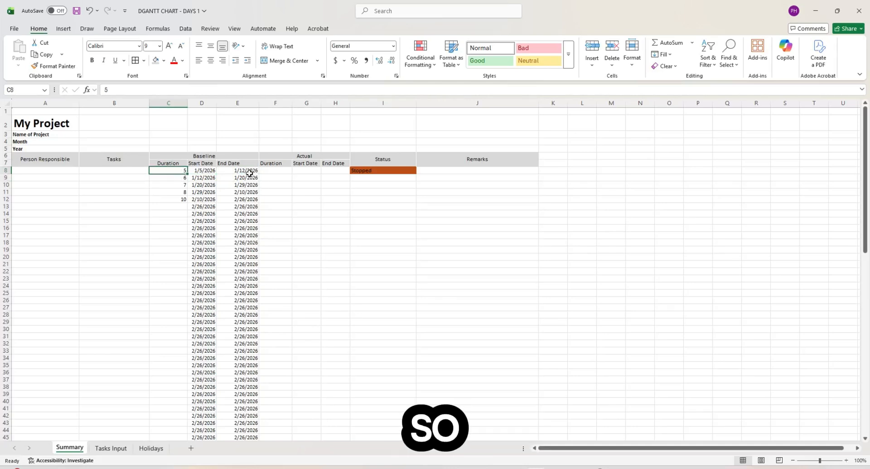
click(248, 172)
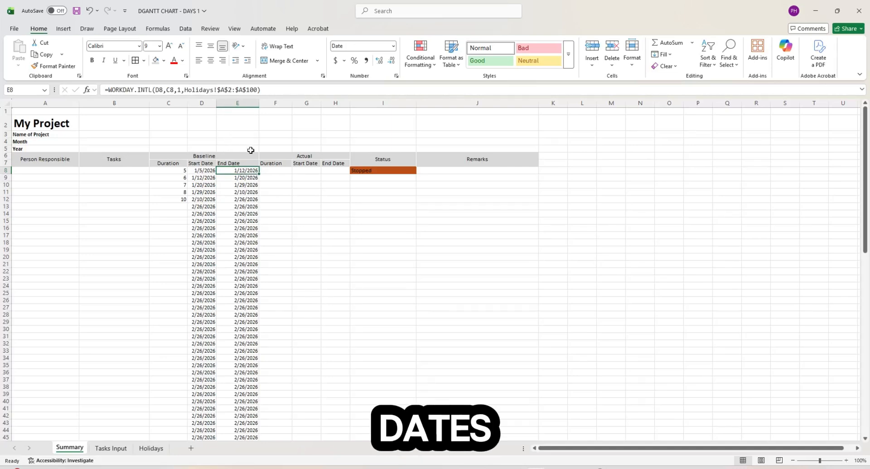
- Wrap E8's formula in IF(C8="","",…) so the end date stays blank without a duration
click(108, 90)
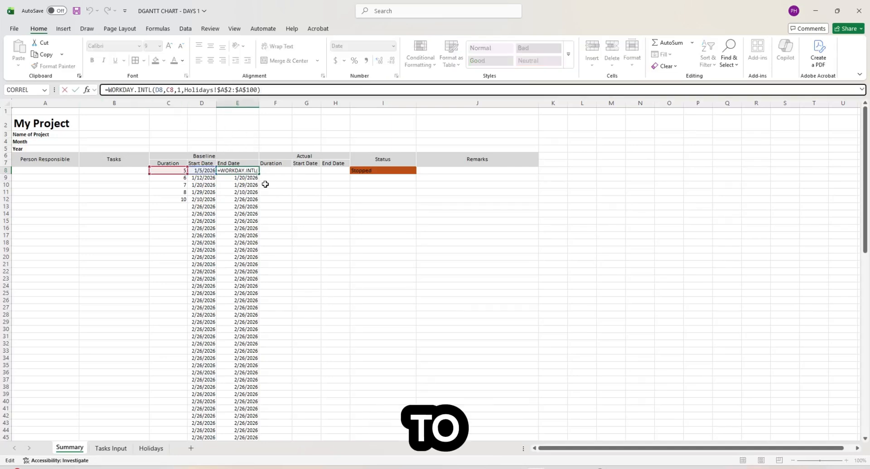
text(if)
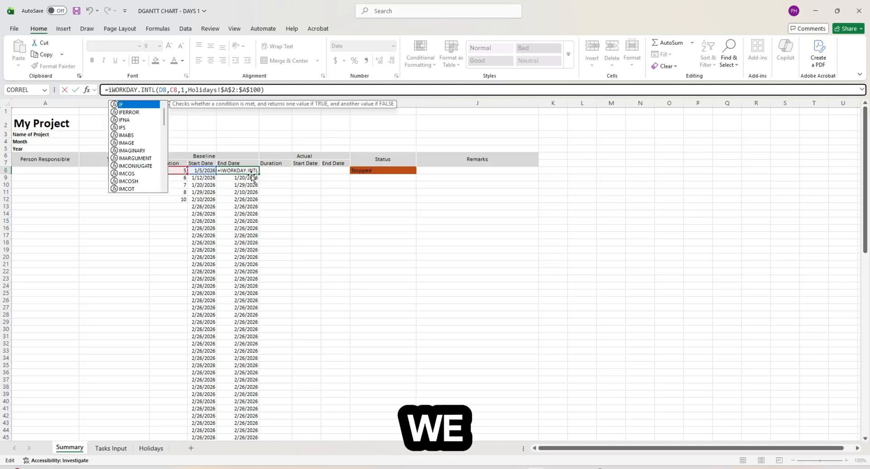
text(()
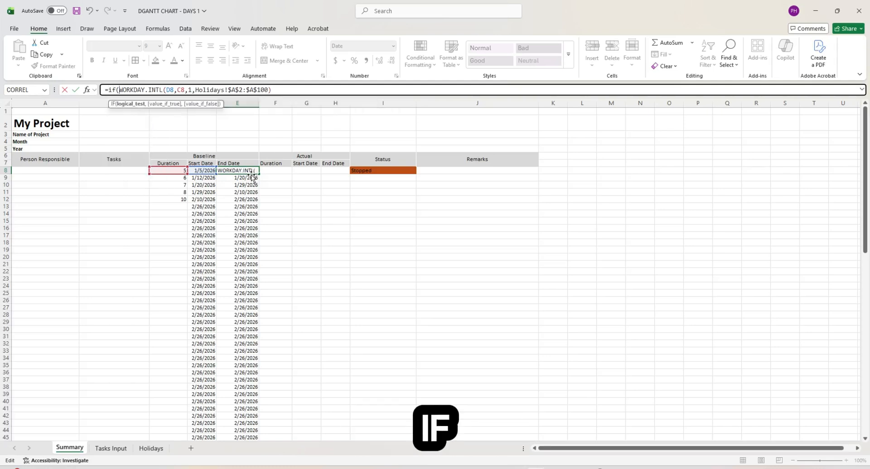
click(176, 171)
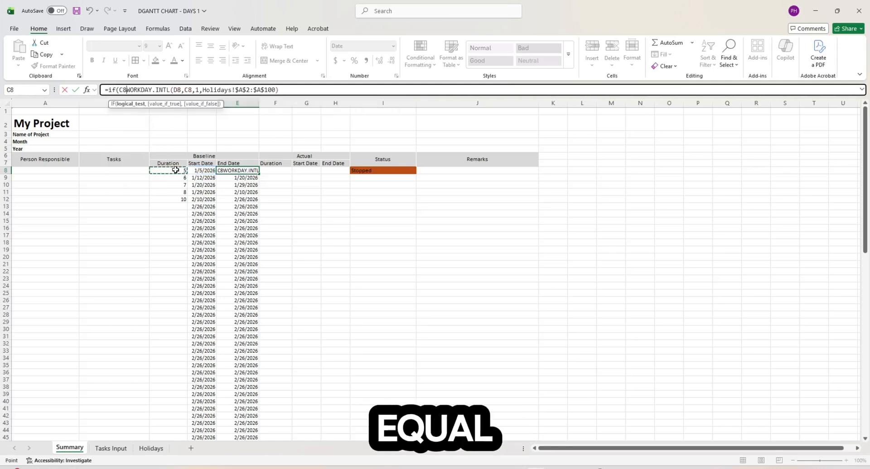
text(=)
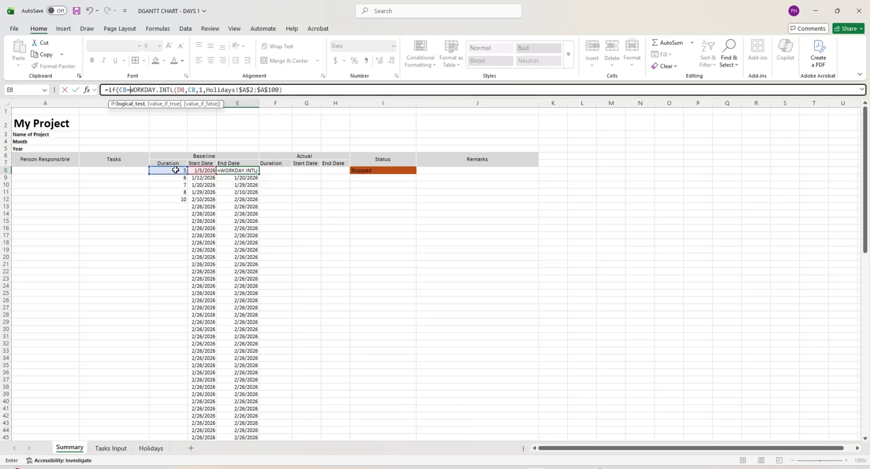
text("",)
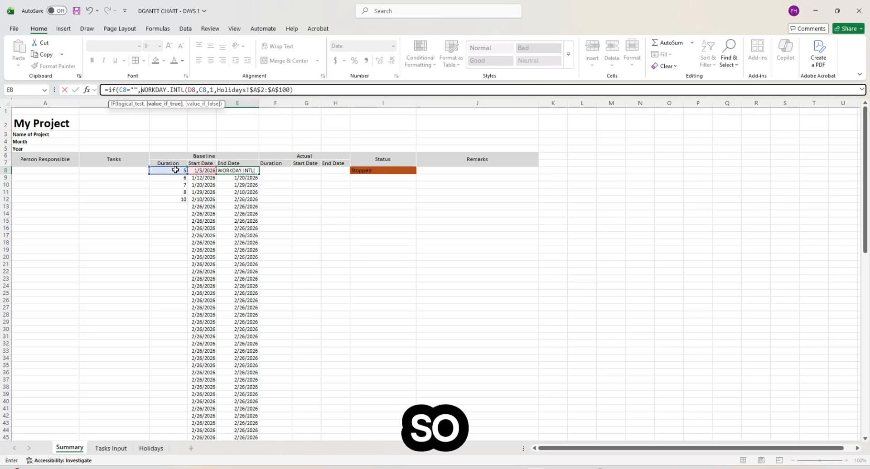
text("",)
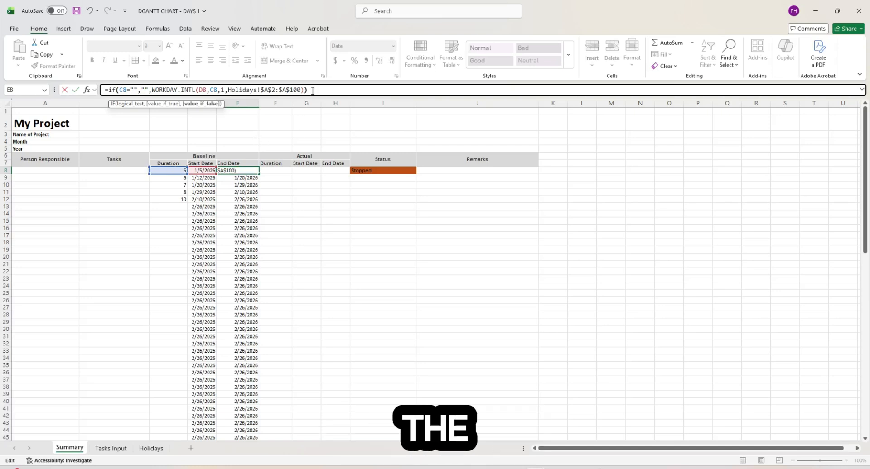
key(ctrl+Return)
- Copy the new E8 formula down the End Date column from E9 to E100
key(ctrl+c)
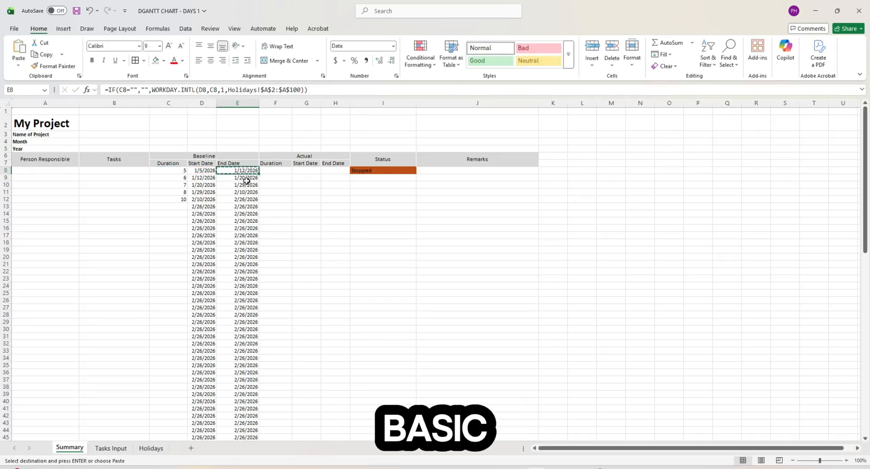
click(245, 178)
key(ctrl+shift+Down)
key(ctrl+v)
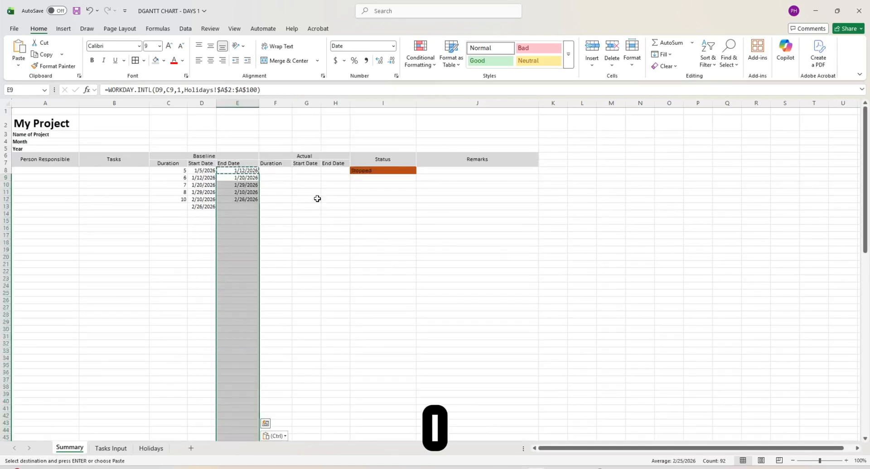
- Choose Task1 and a responsible person for the first task row from the dropdowns
key(Escape)
click(299, 208)
click(254, 198)
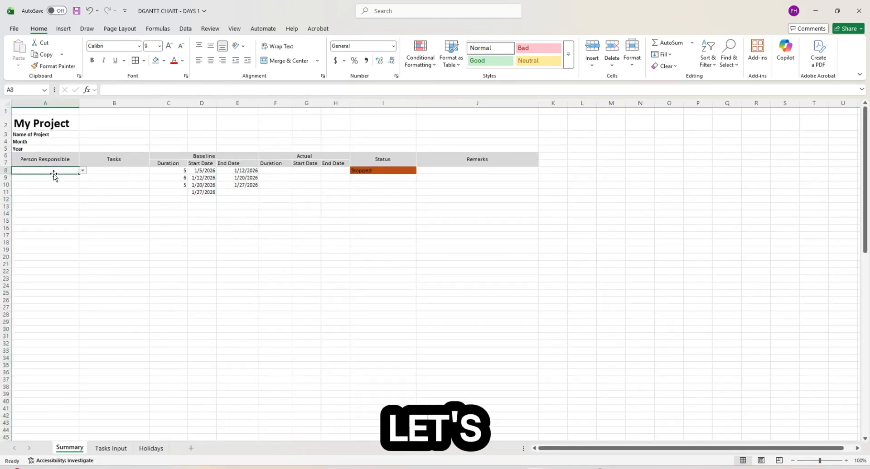
click(84, 171)
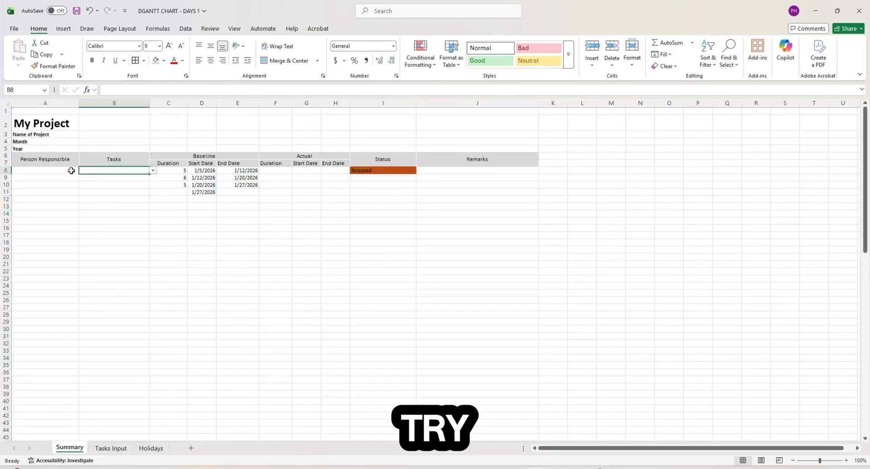
click(153, 170)
click(81, 177)
click(72, 172)
click(83, 171)
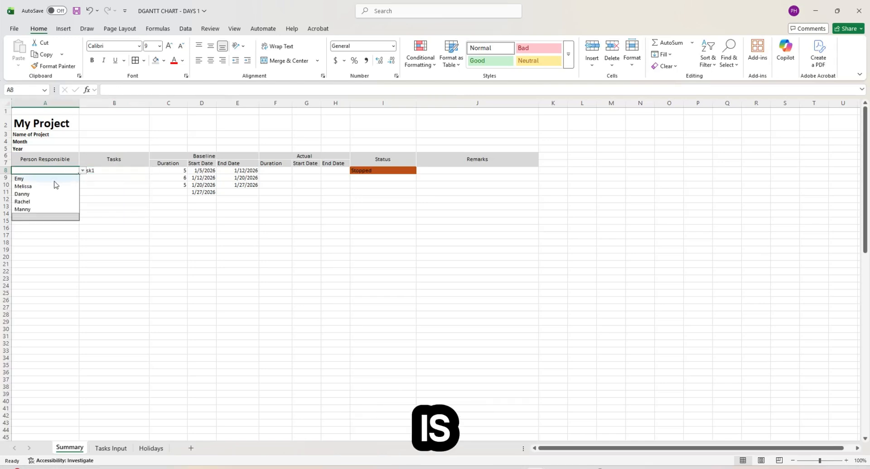
click(53, 187)
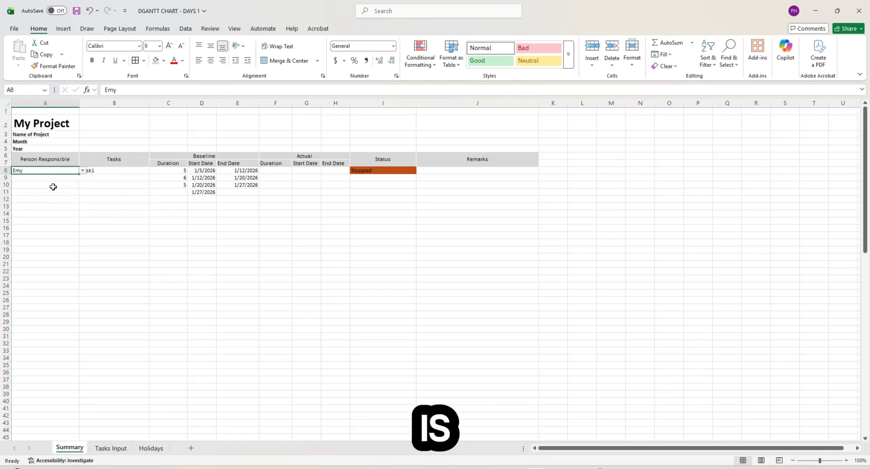
- Clear the durations below the first task and give the second task a 6-day duration
click(175, 172)
drag(175, 179, 176, 192)
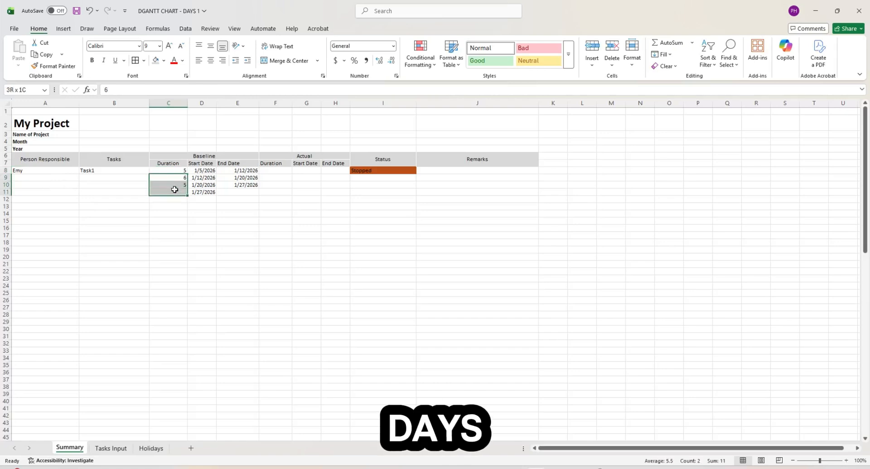
key(Delete)
click(231, 205)
click(205, 180)
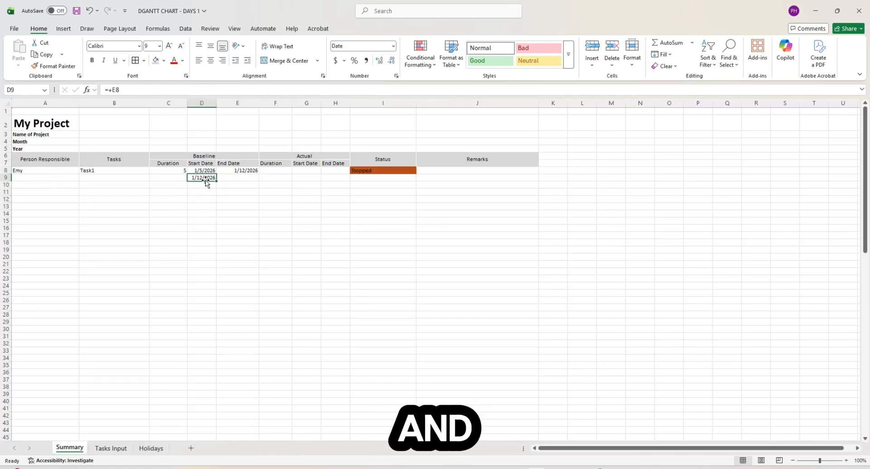
click(177, 179)
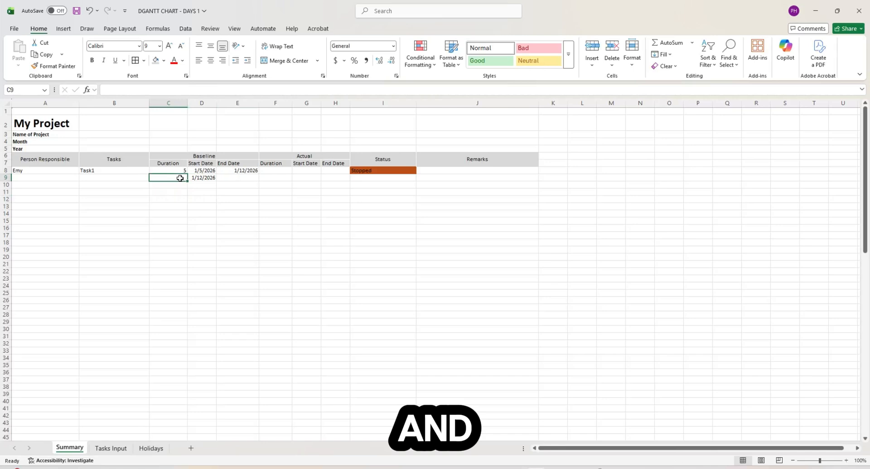
text(6)
key(Return)
key(Up)
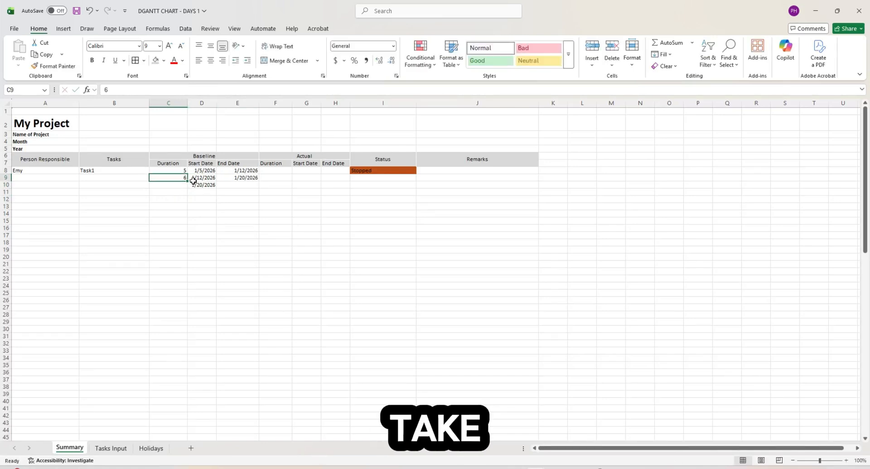
- Set the third task's duration in C10 to 7 days
double_click(178, 185)
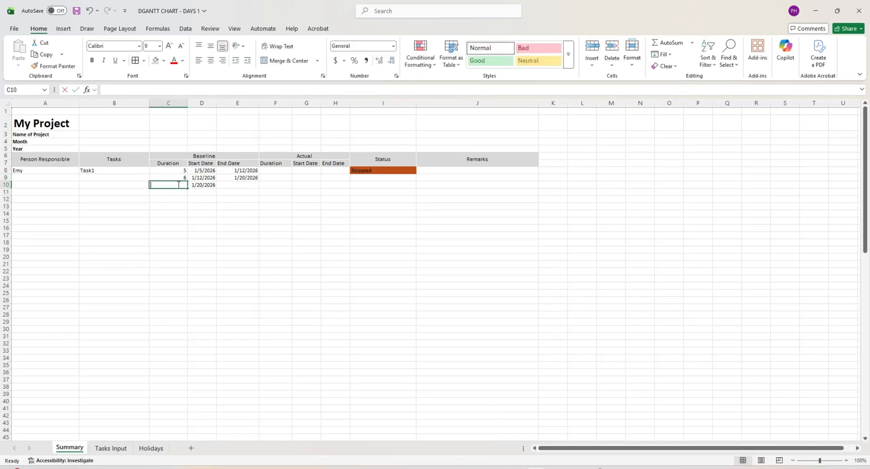
text(7)
key(Return)
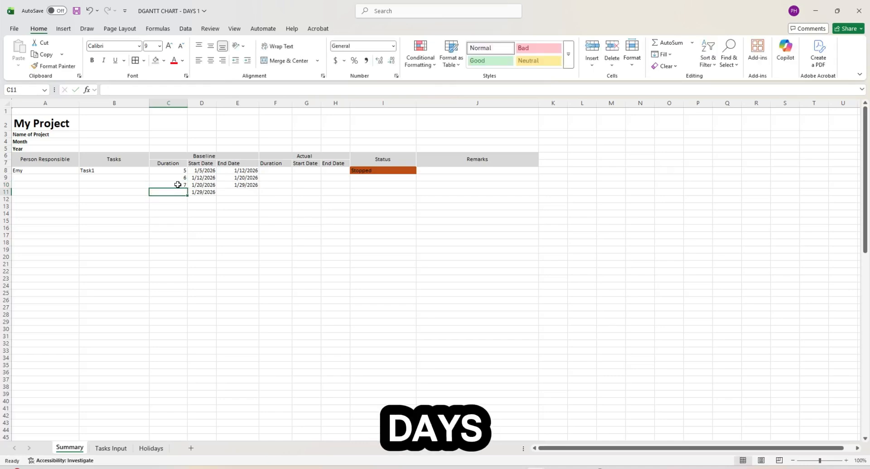
click(239, 233)
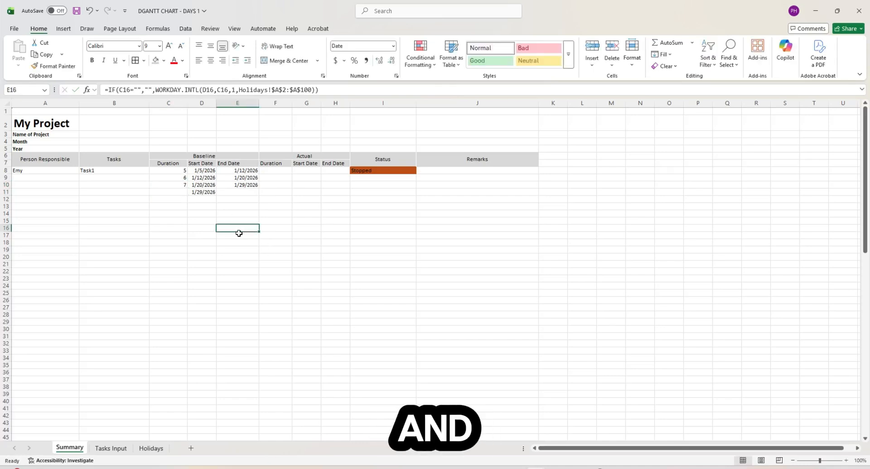
click(117, 177)
- Pick Task2 in B9 and Task3 in B10 from the task name dropdowns
click(153, 177)
click(132, 194)
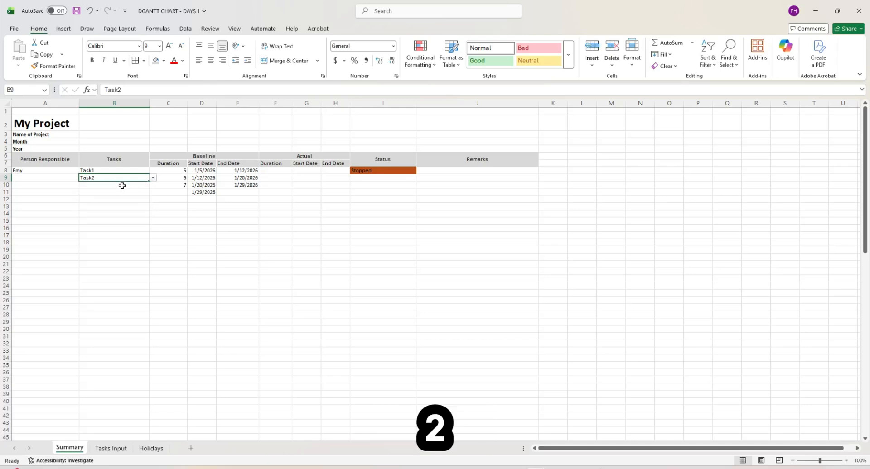
click(121, 184)
click(153, 185)
click(122, 208)
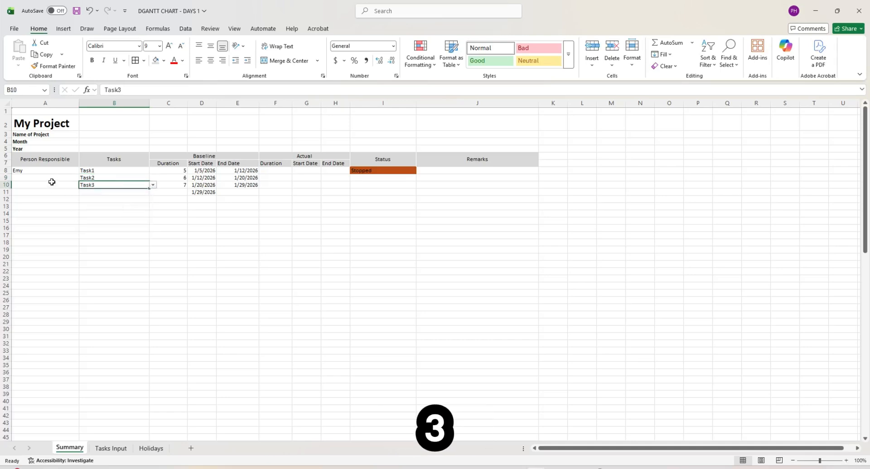
- Assign responsible people to rows 9 and 10 from the people dropdowns
click(50, 179)
click(83, 177)
click(65, 193)
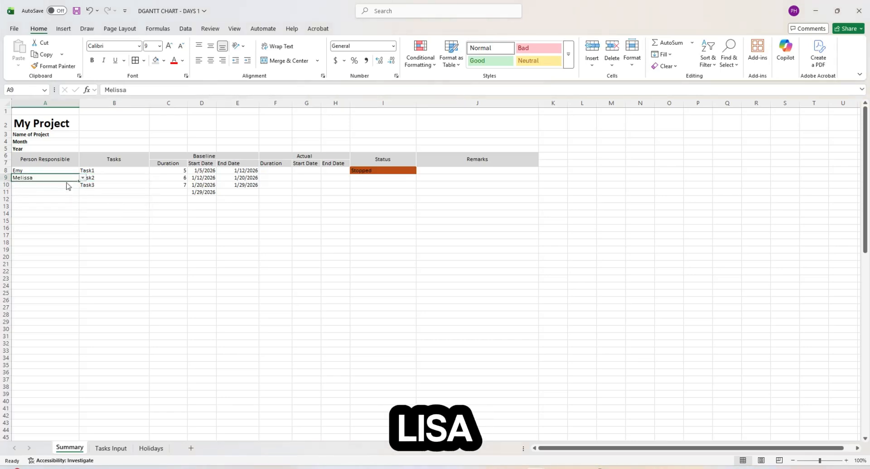
click(76, 186)
click(83, 185)
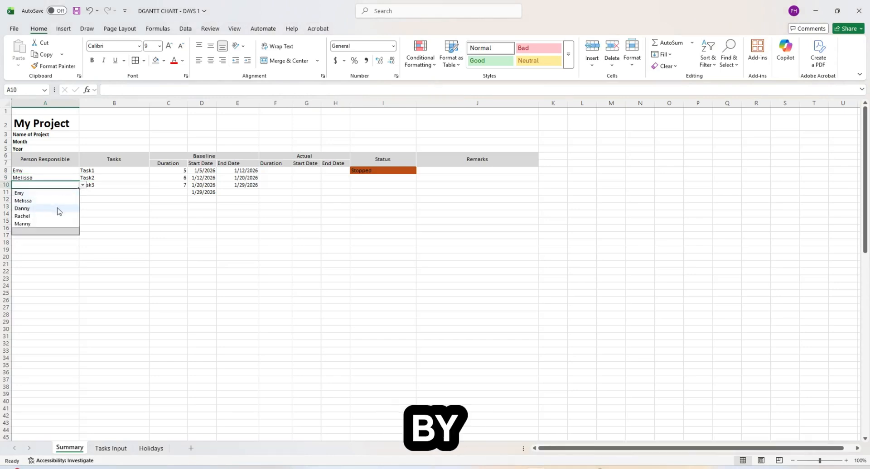
click(59, 208)
click(307, 216)
- Set the first task's status in I8 to On-Going
click(371, 171)
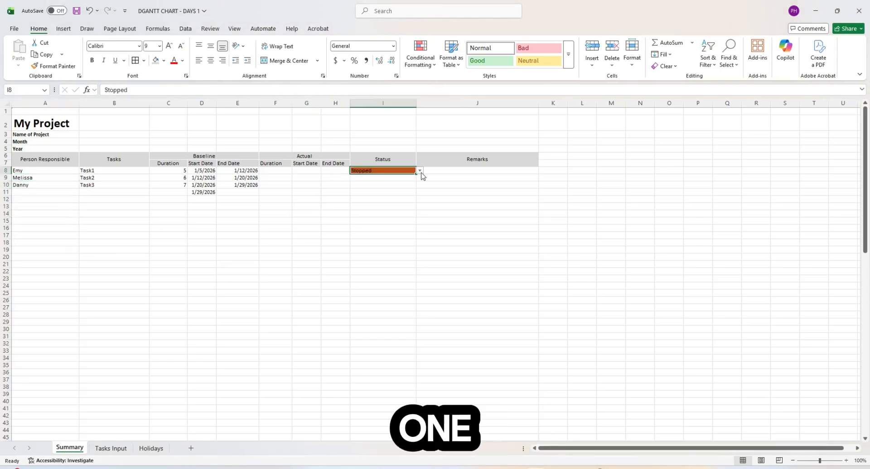
click(419, 171)
click(387, 186)
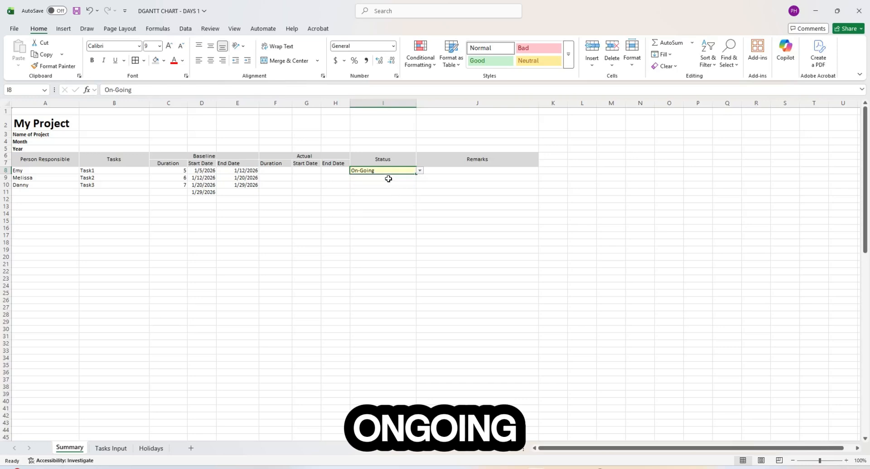
click(377, 194)
click(281, 205)
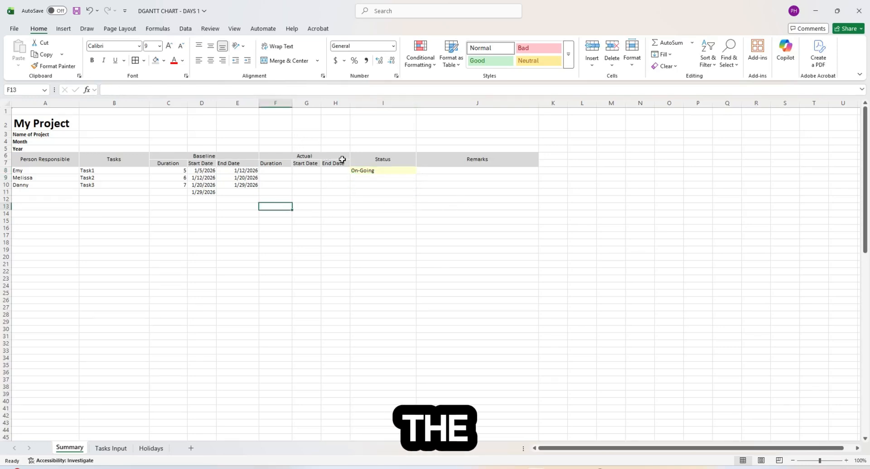
- Copy the baseline durations and dates C8:E11 into the Actual columns starting at F8
click(330, 199)
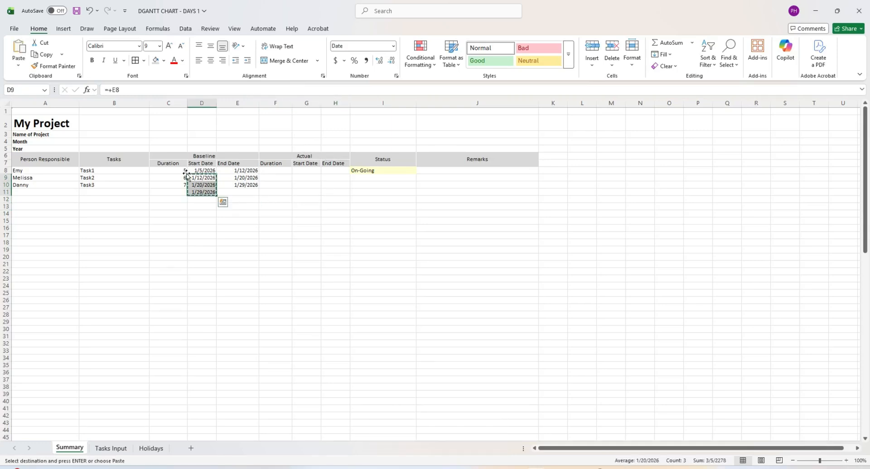
drag(182, 172, 245, 191)
key(ctrl+c)
click(286, 171)
key(ctrl+v)
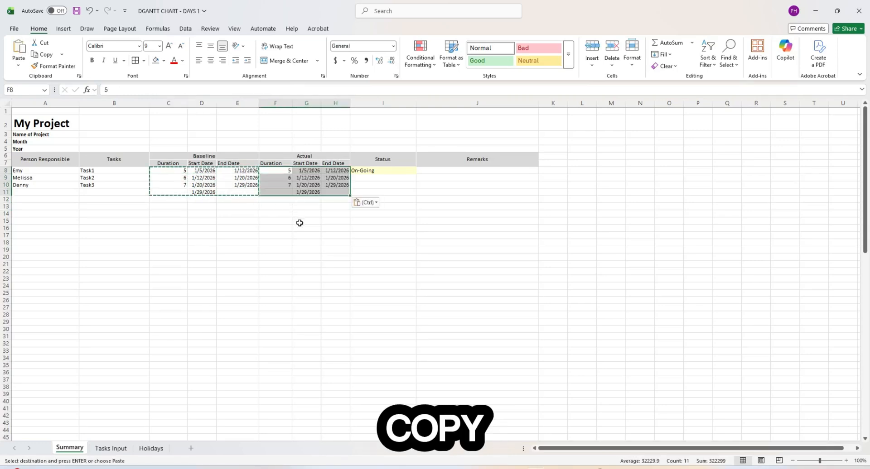
click(300, 228)
click(302, 186)
- Change the first baseline start date in D8 to 2/3/2026
click(286, 171)
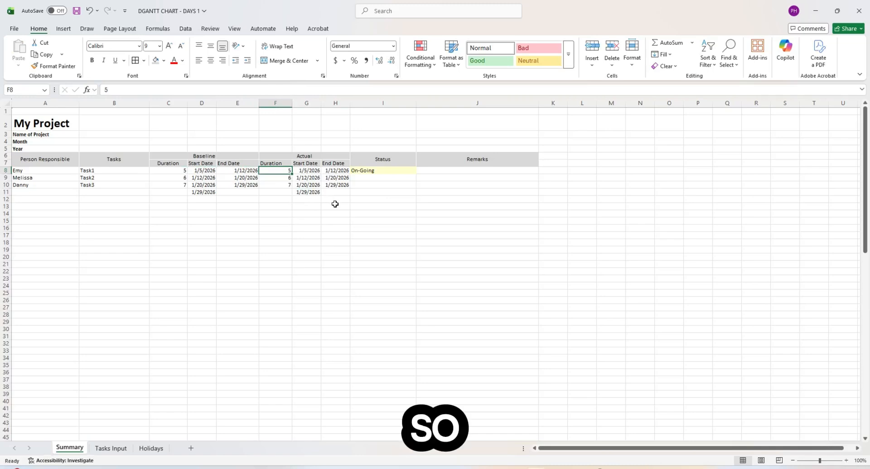
key(Left)
key(Left)
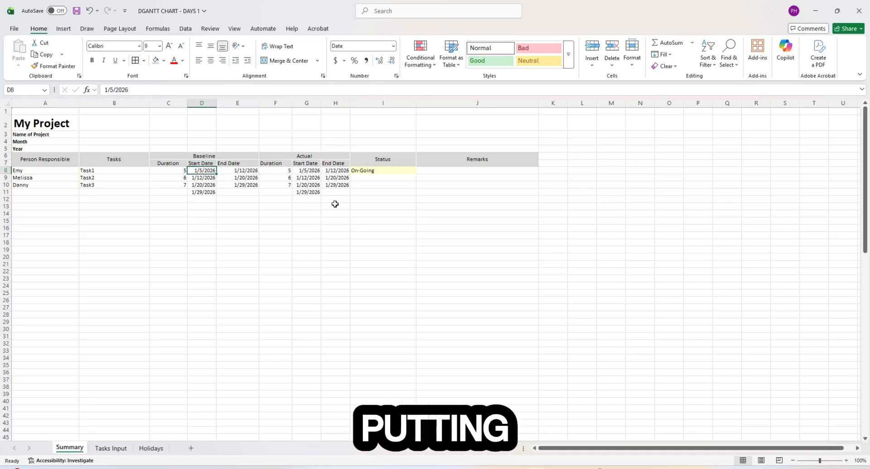
key(Delete)
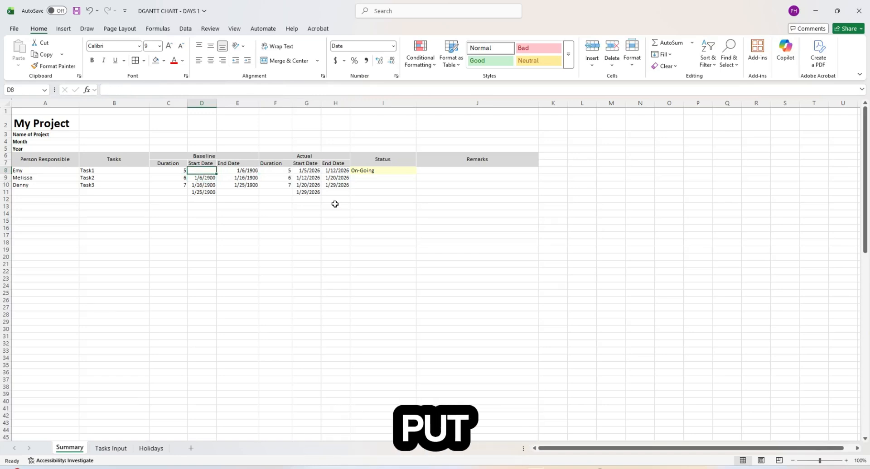
text(Jan)
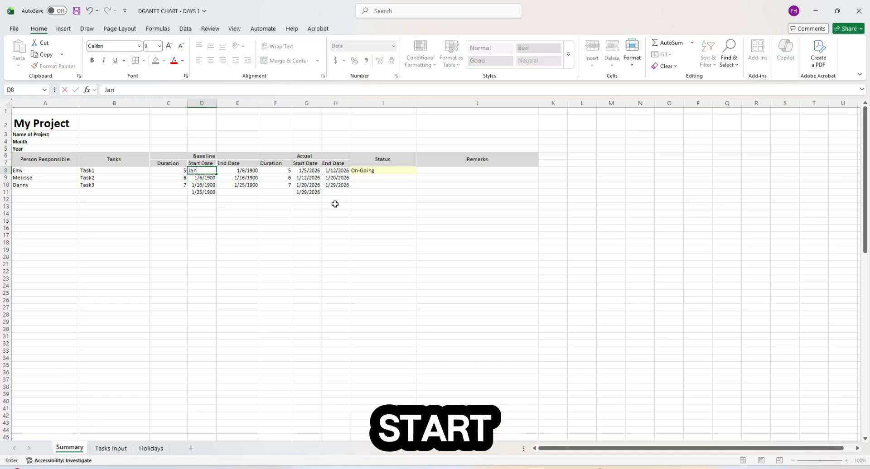
text( 5)
key(Return)
key(Up)
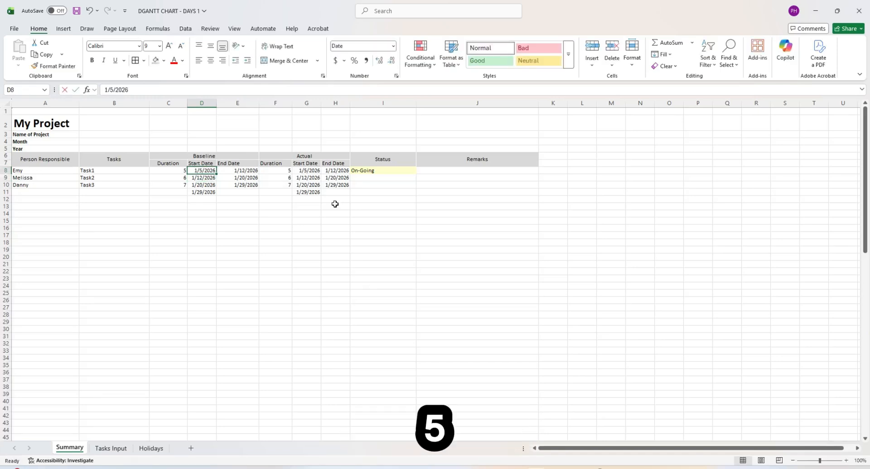
text(Feb 3)
key(Return)
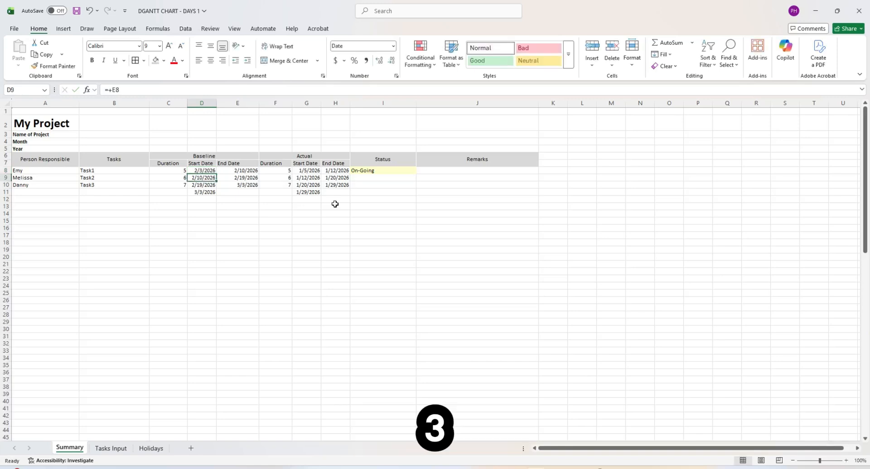
click(265, 203)
click(277, 172)
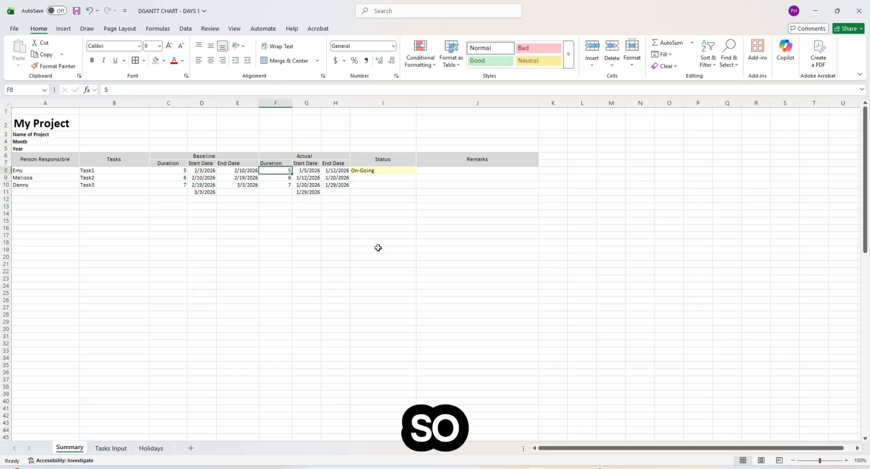
- Link Task1's actual duration, start and end to C8, D8 and E8 with =+ formulas
text(+)
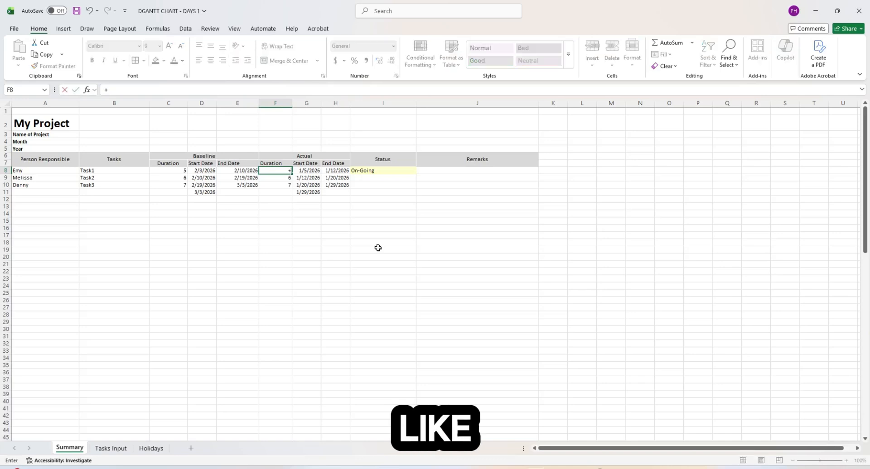
key(Left)
key(Left)
key(Left)
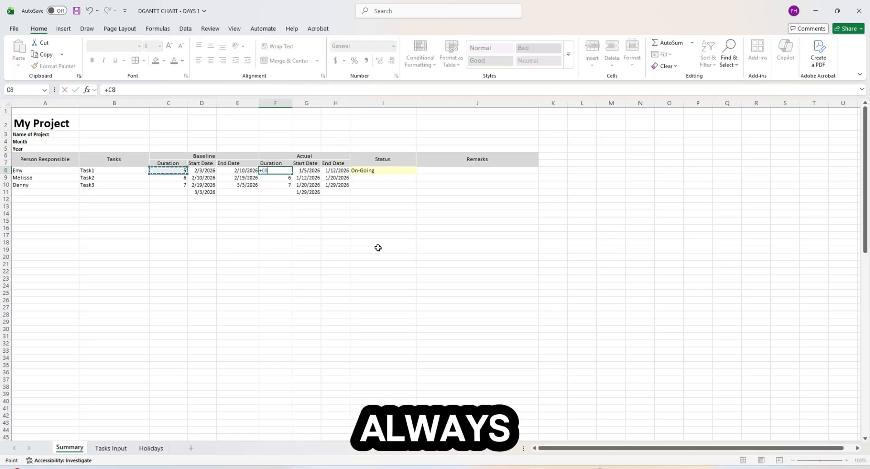
key(Return)
key(Up)
key(Right)
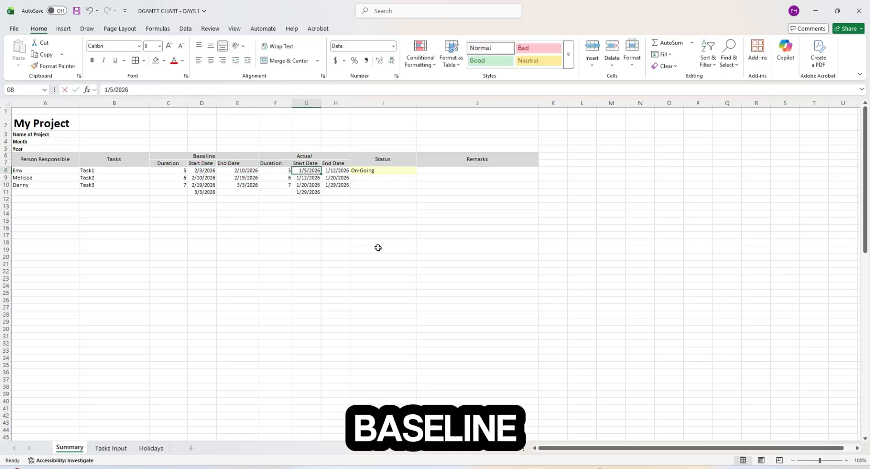
text(+)
key(Left)
key(Left)
key(Left)
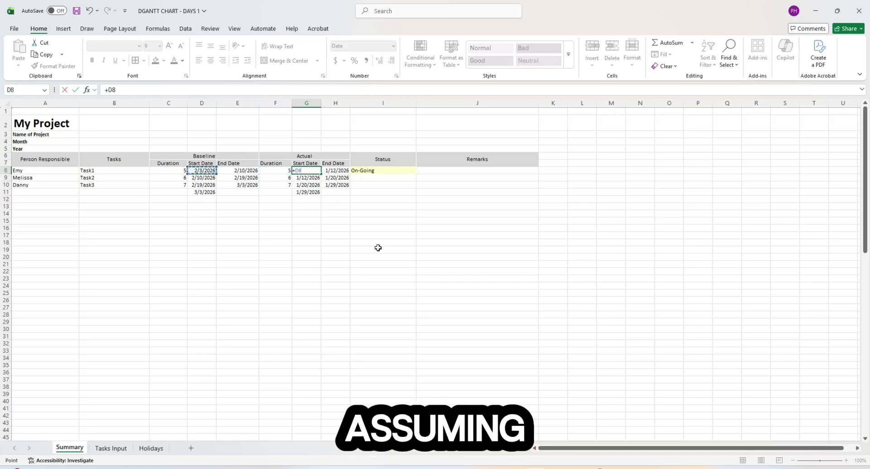
key(Return)
key(Up)
key(Right)
text(+)
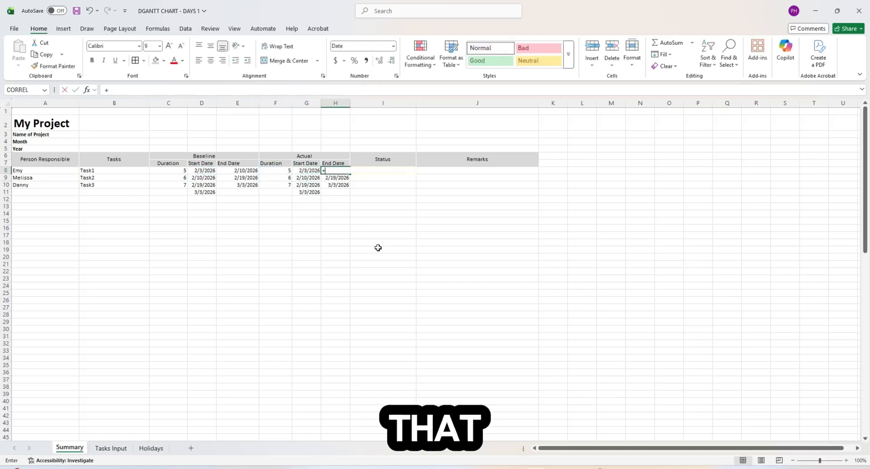
key(Left)
key(Left)
key(Left)
key(Return)
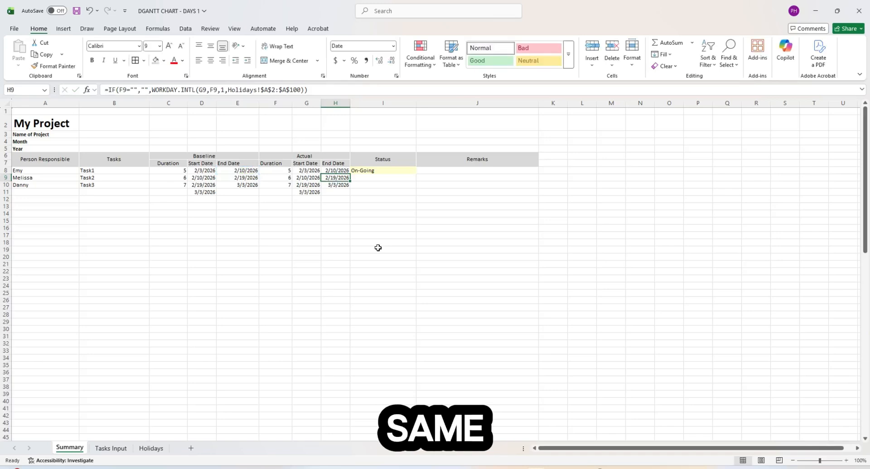
- Link Task2's and Task3's actual durations to C9 and C10
click(361, 229)
click(308, 178)
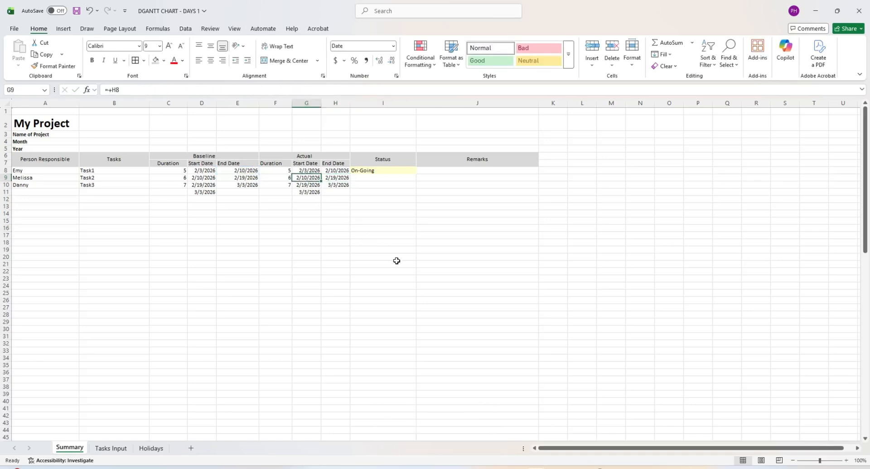
click(362, 220)
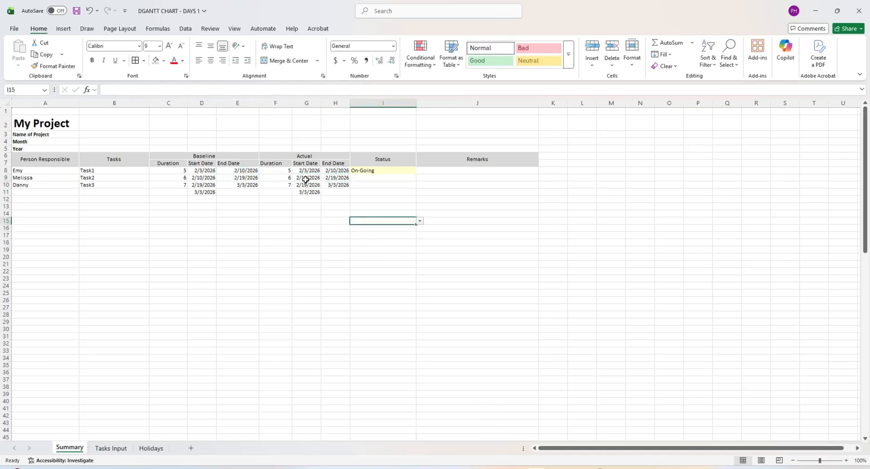
click(289, 179)
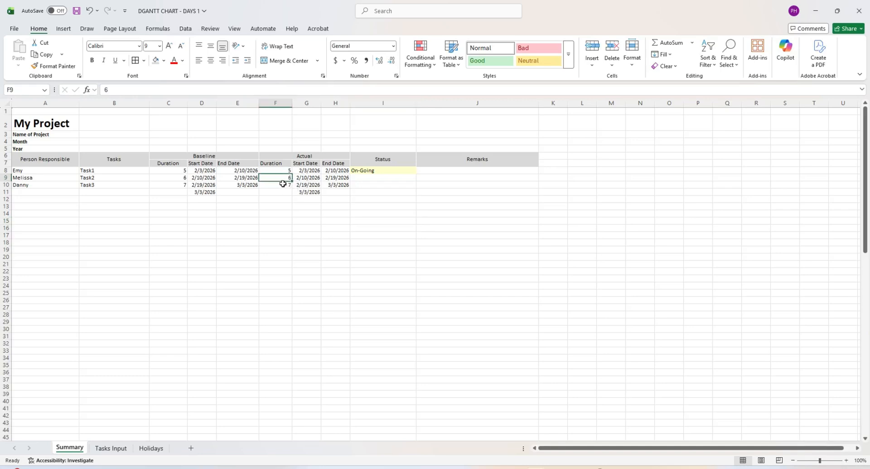
text(+)
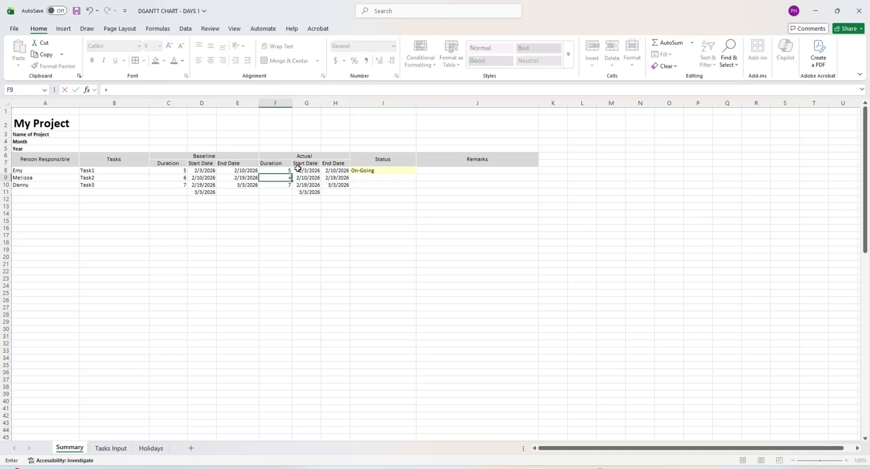
key(Left)
key(Left)
key(Left)
text(=)
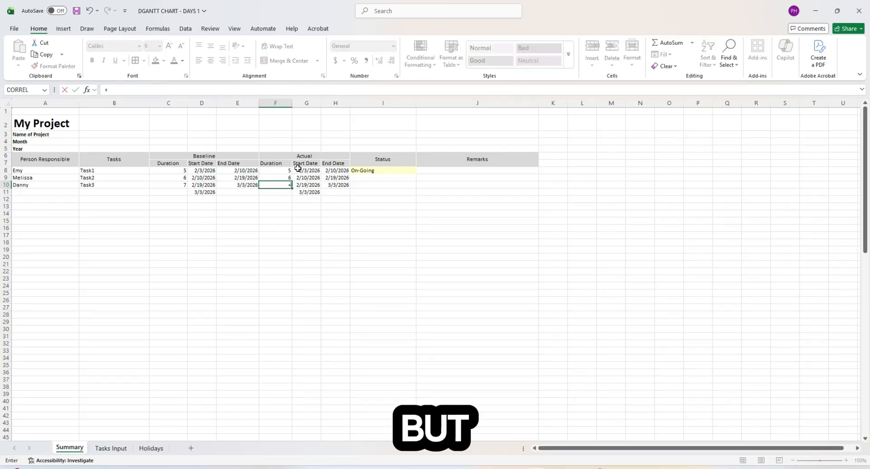
key(Left)
key(Left)
key(Left)
key(Return)
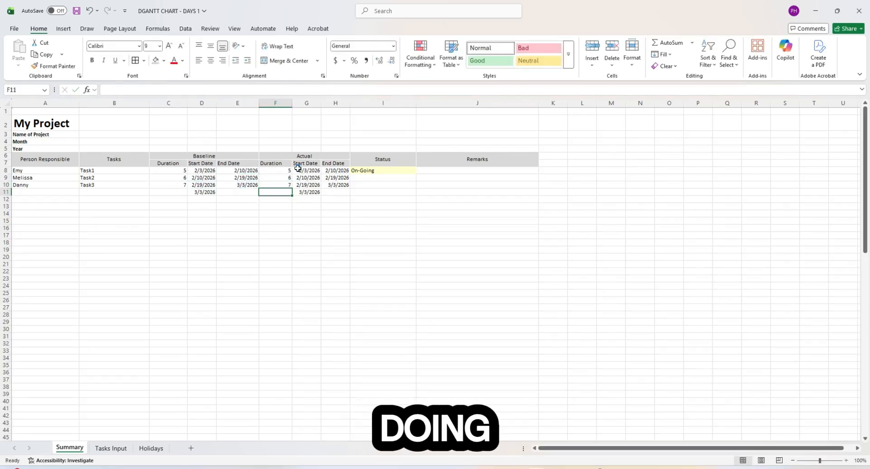
key(Up)
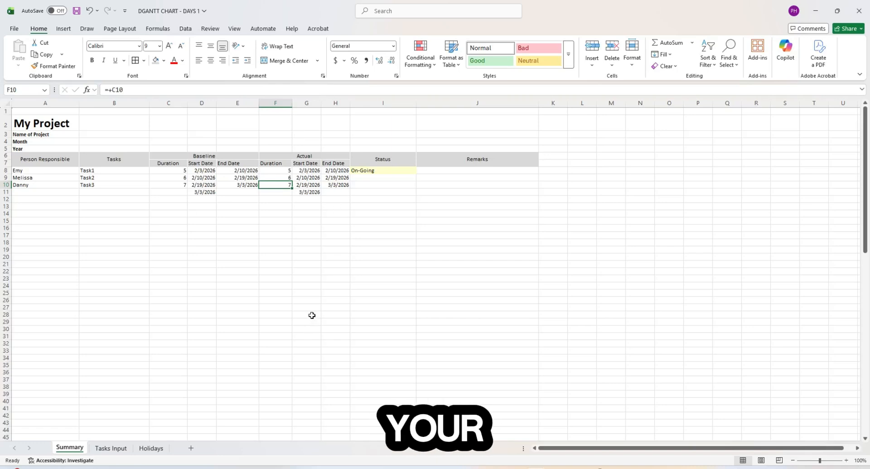
- Review the linked actual and baseline formulas for the three tasks
right_click(75, 453)
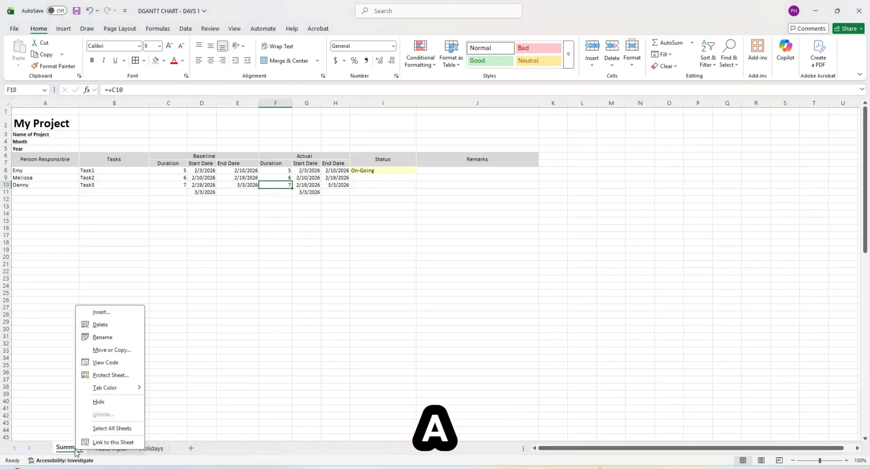
key(Escape)
click(276, 219)
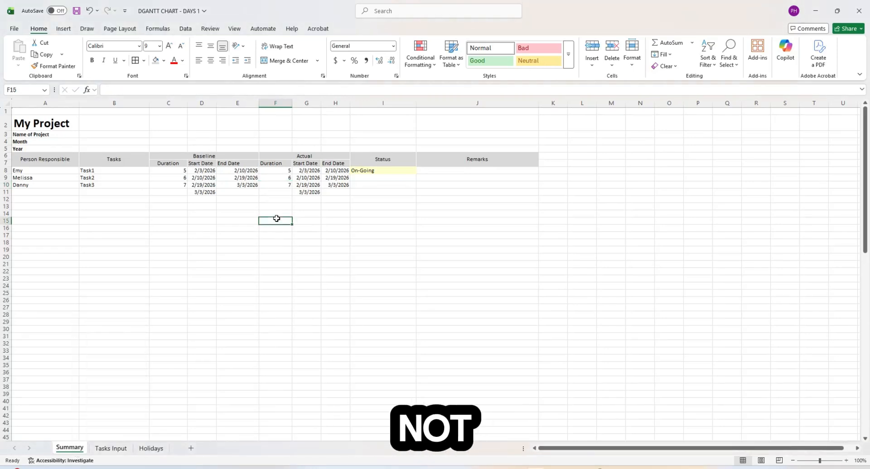
click(303, 186)
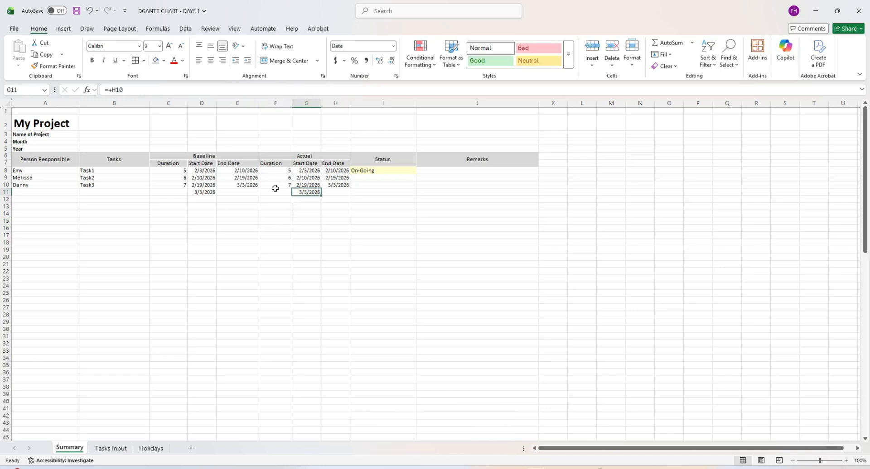
click(275, 186)
key(Right)
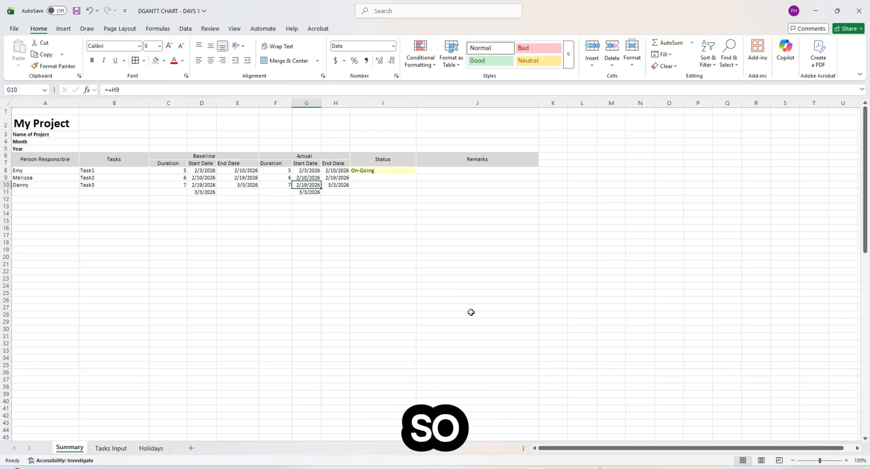
key(Up)
key(Up)
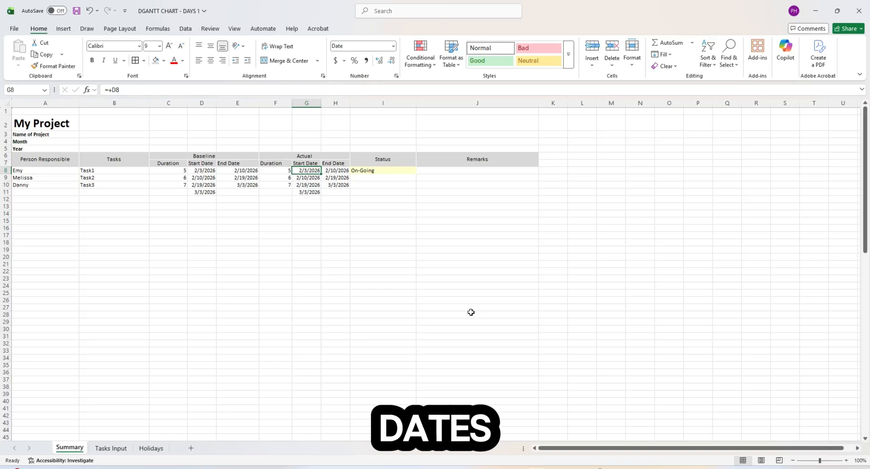
key(Left)
key(Left)
key(Right)
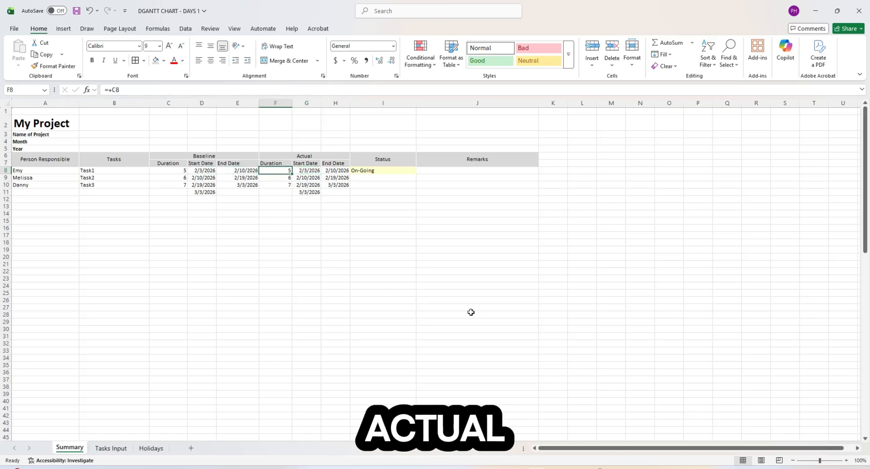
- Set the baseline start to 1/5/2026 and Task1's actual start to 2/1/2026
key(Left)
key(Left)
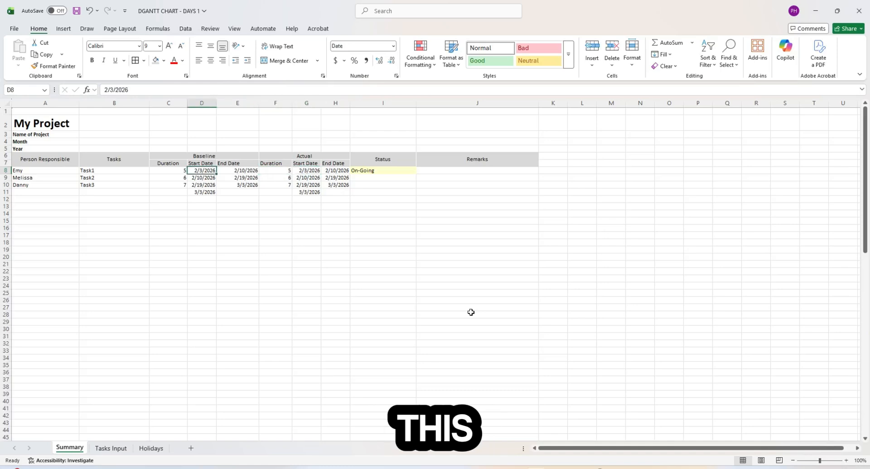
text(1/5/2026)
key(Return)
key(Up)
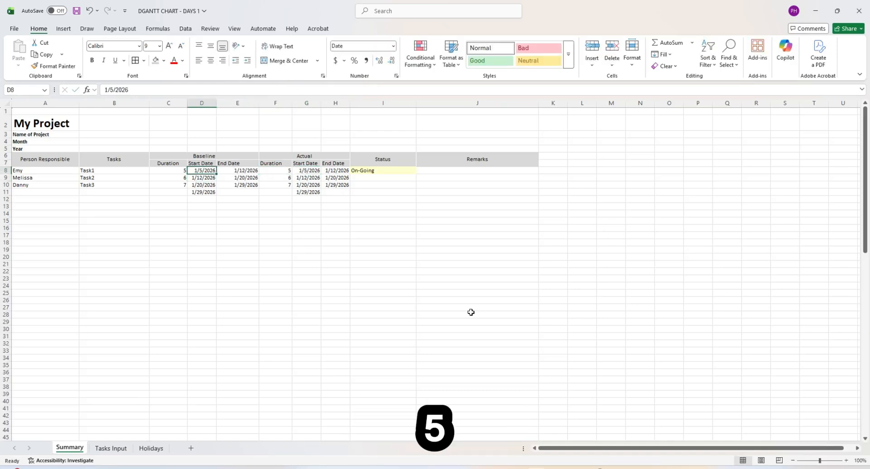
key(Right)
key(Right)
key(Right)
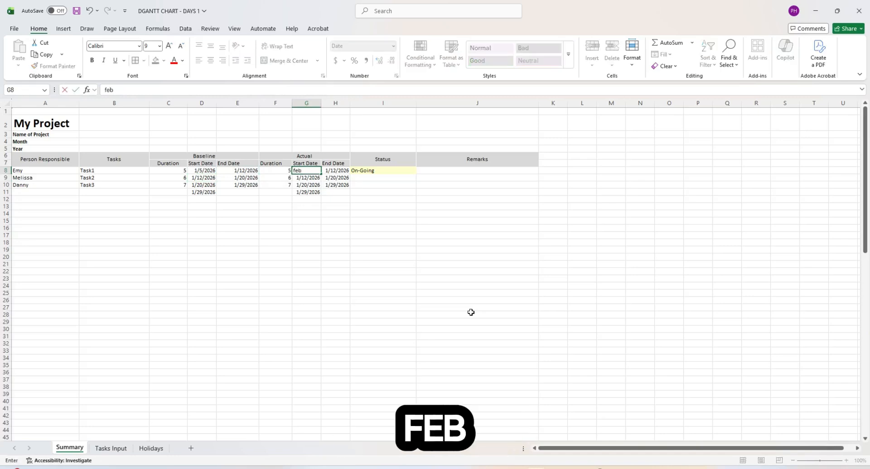
key(Return)
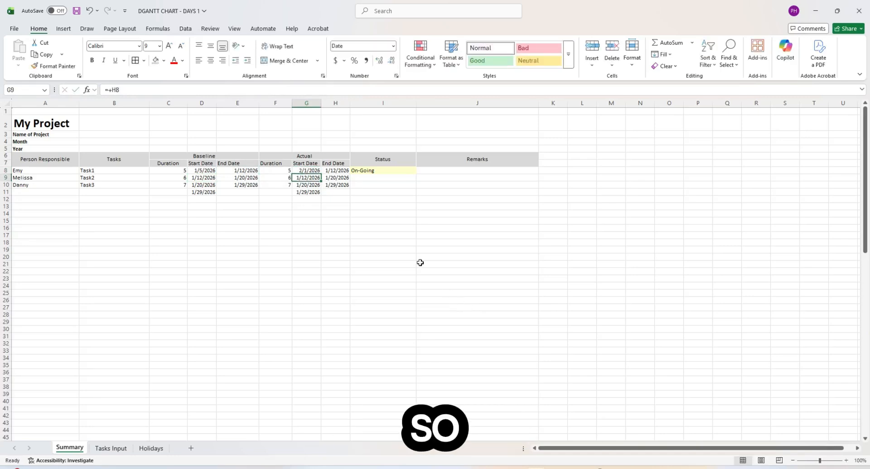
click(309, 171)
- Copy the end date formulas from E8:E10 into the actual end dates H8:H10
click(333, 171)
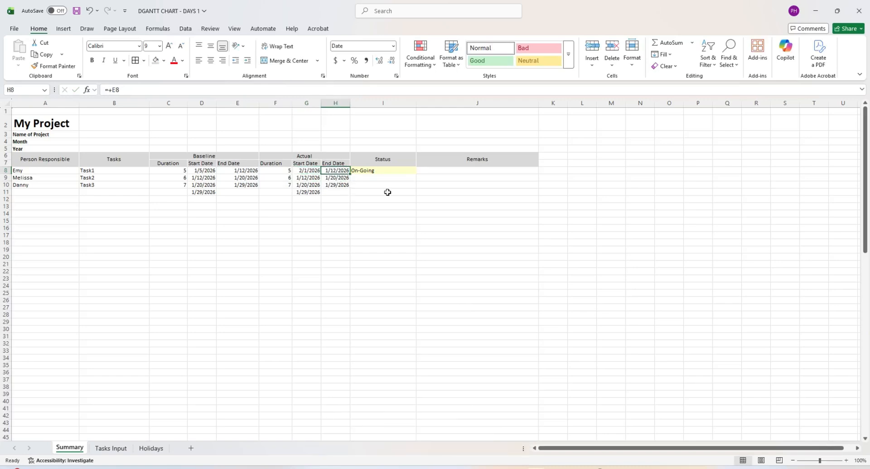
drag(242, 173, 247, 183)
key(ctrl+c)
click(338, 170)
key(ctrl+v)
click(335, 171)
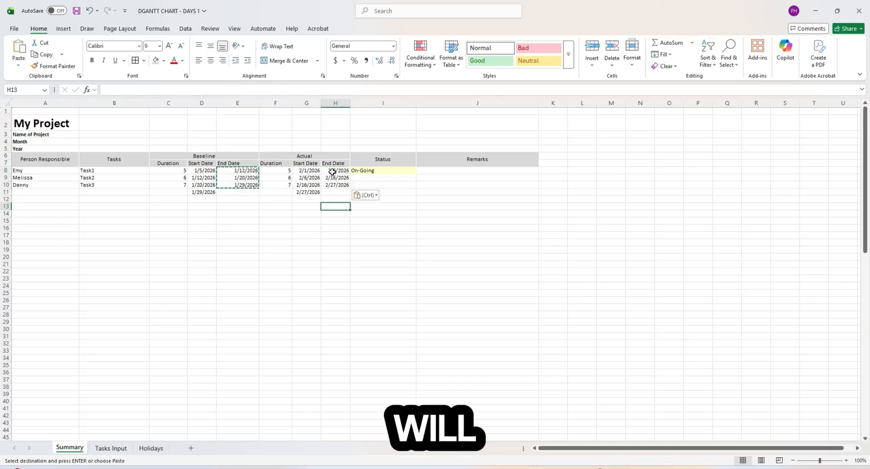
key(Escape)
- Change Task2's actual duration in F9 to 10 days
click(284, 180)
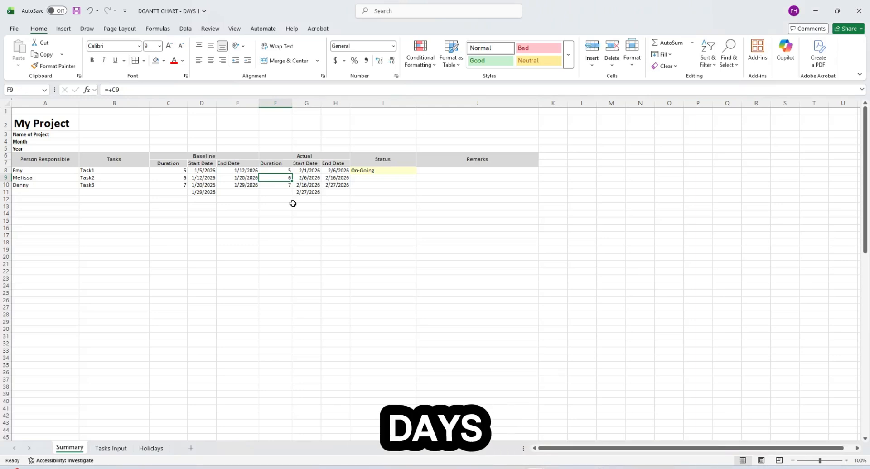
text(10)
key(ctrl+Return)
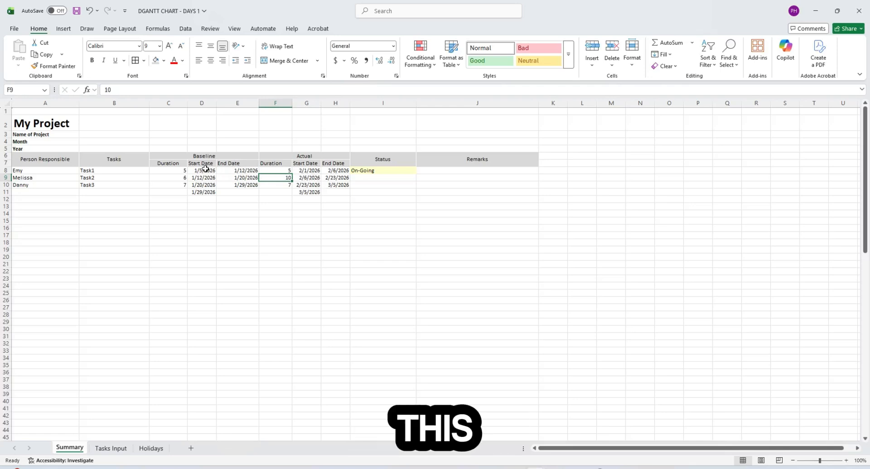
drag(180, 171, 198, 171)
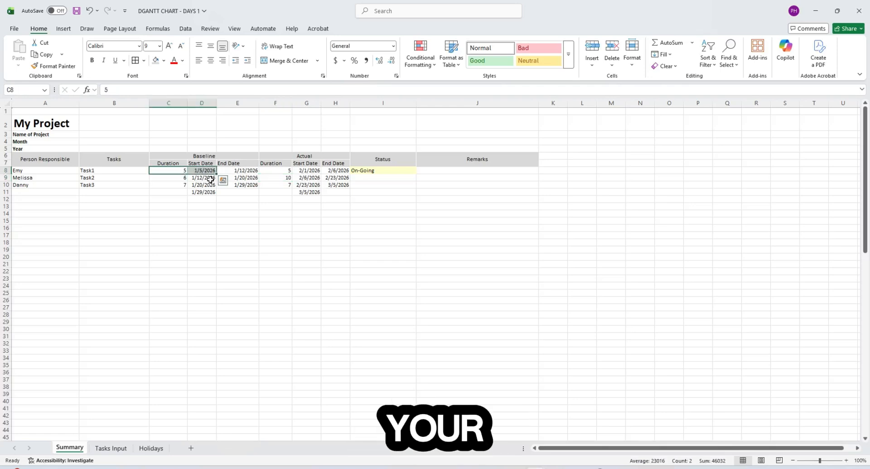
click(261, 210)
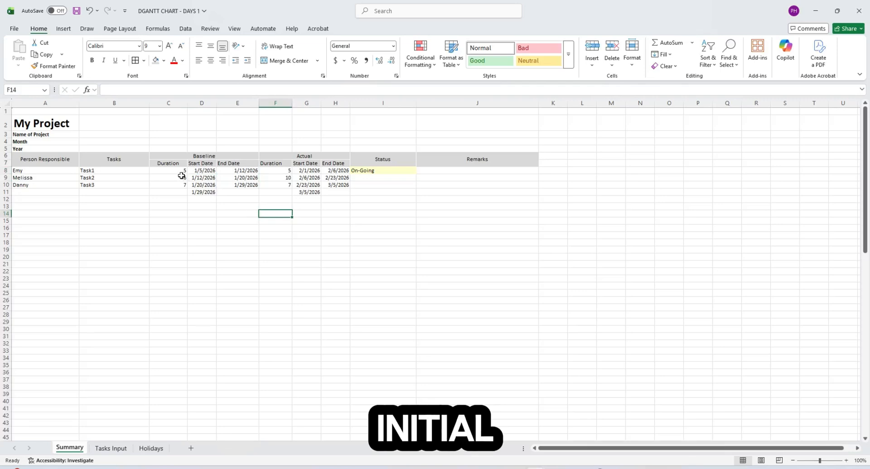
drag(180, 171, 198, 171)
click(328, 206)
- Mark Task1 and Task2 as Complete in the Status column
click(319, 171)
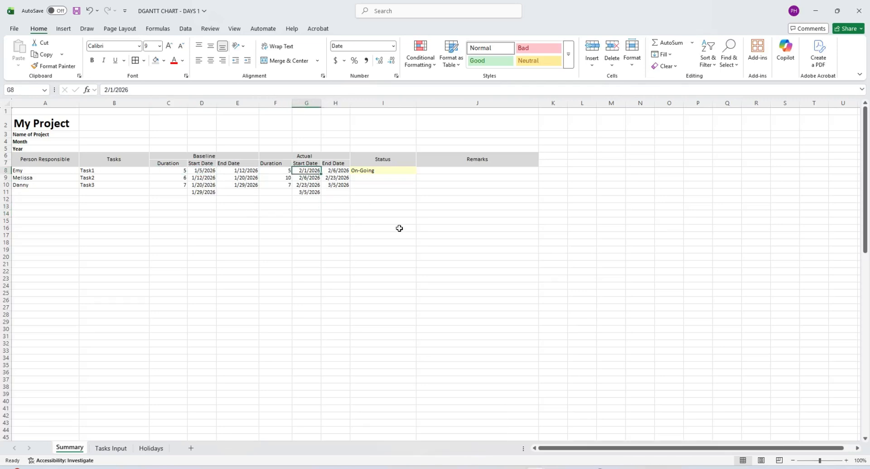
click(398, 180)
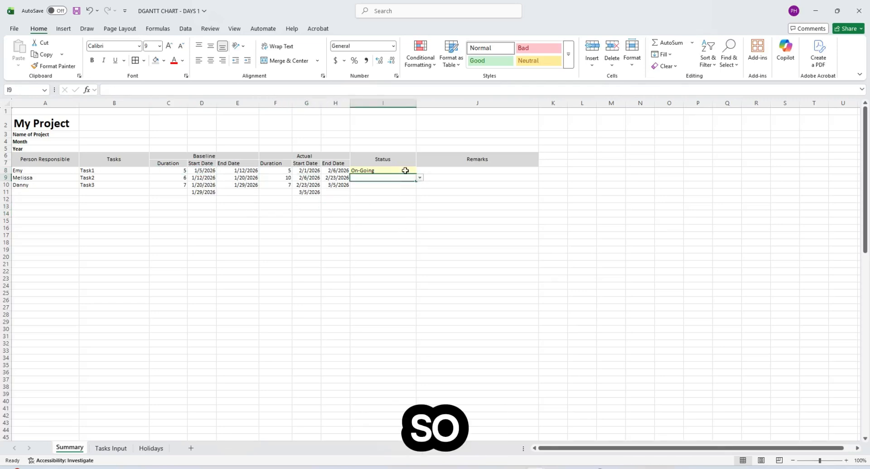
click(405, 171)
click(419, 172)
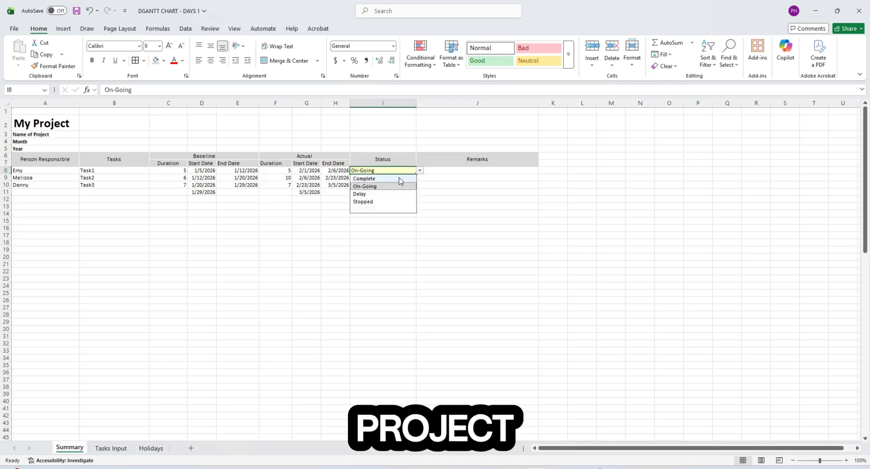
click(398, 178)
click(418, 181)
click(419, 178)
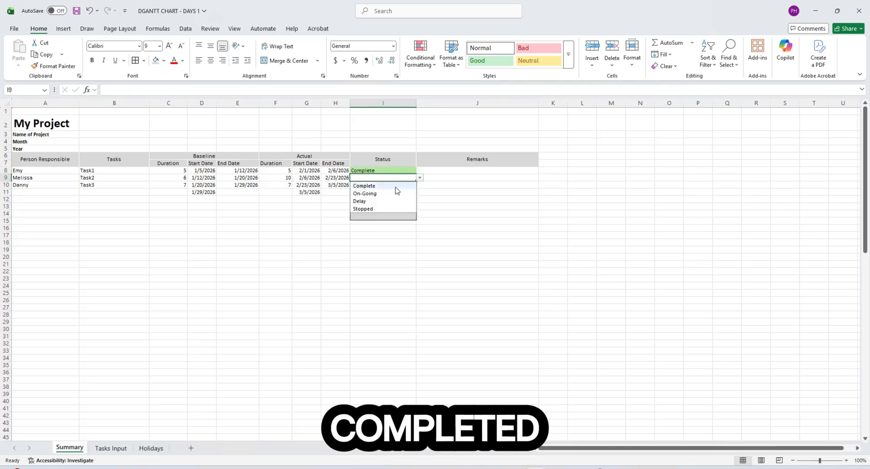
click(395, 187)
- Mark Task3 as On-Going in I10
click(390, 185)
click(420, 185)
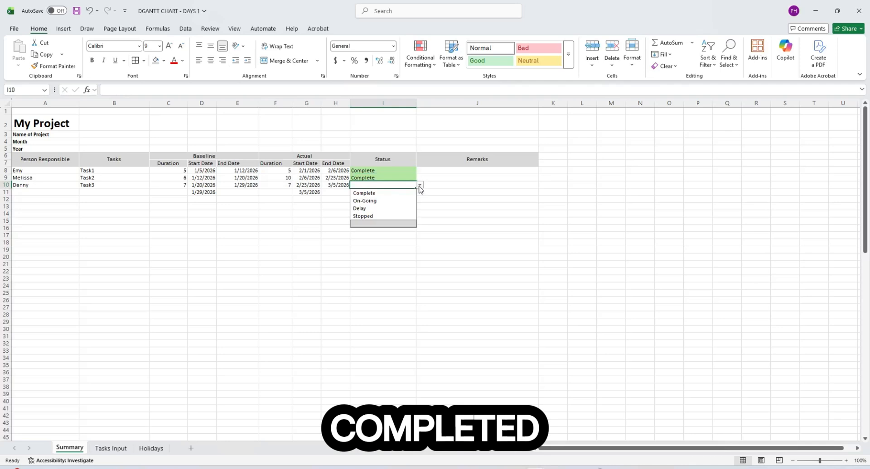
click(391, 203)
click(395, 235)
click(372, 197)
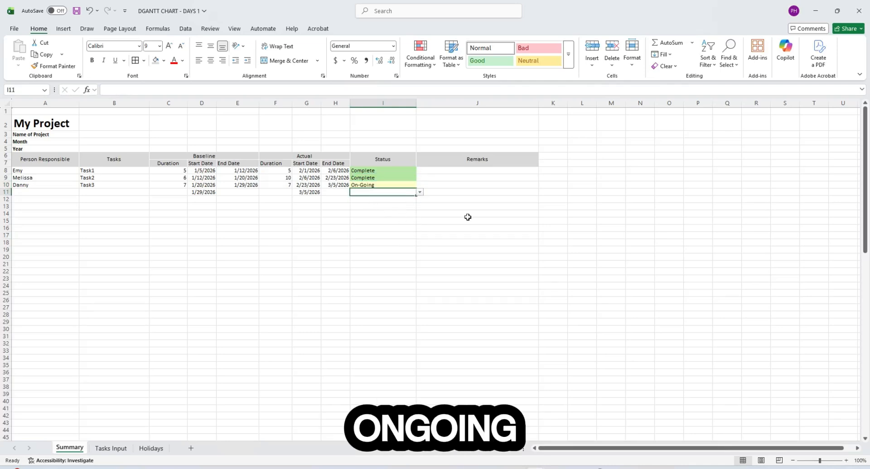
click(470, 200)
click(456, 177)
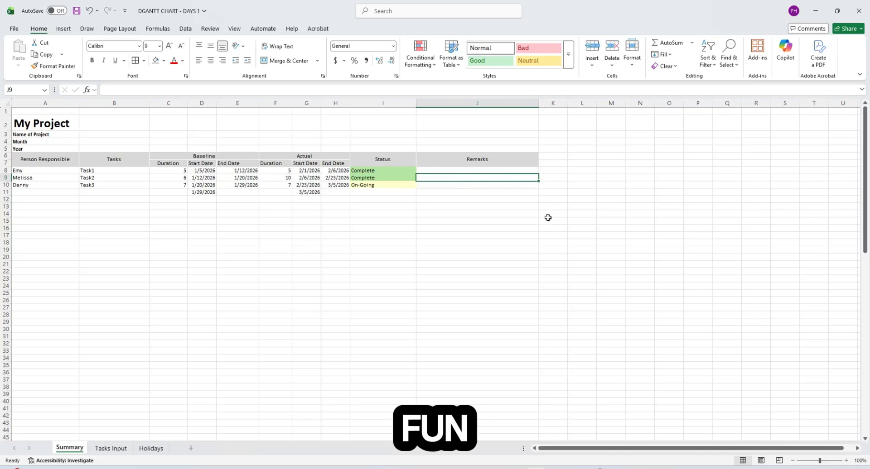
click(553, 170)
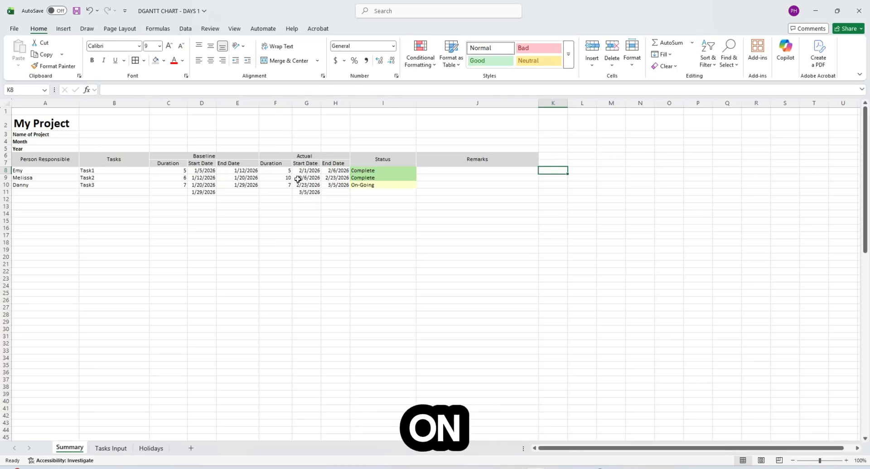
click(595, 201)
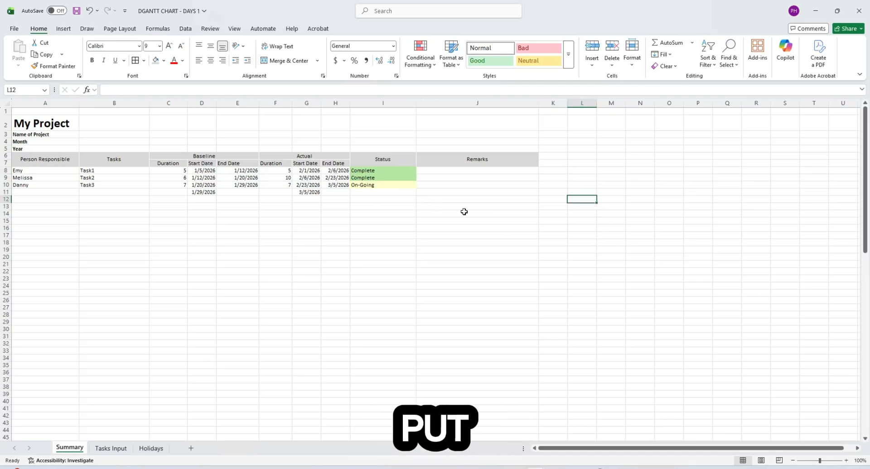
click(540, 173)
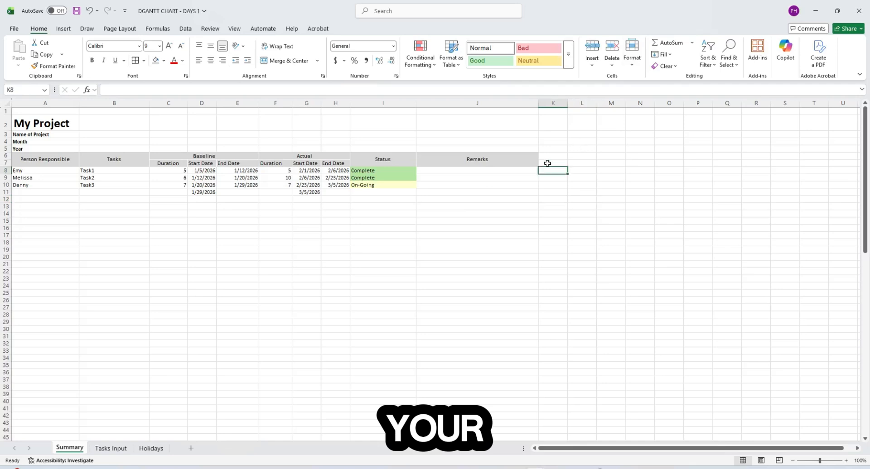
click(557, 157)
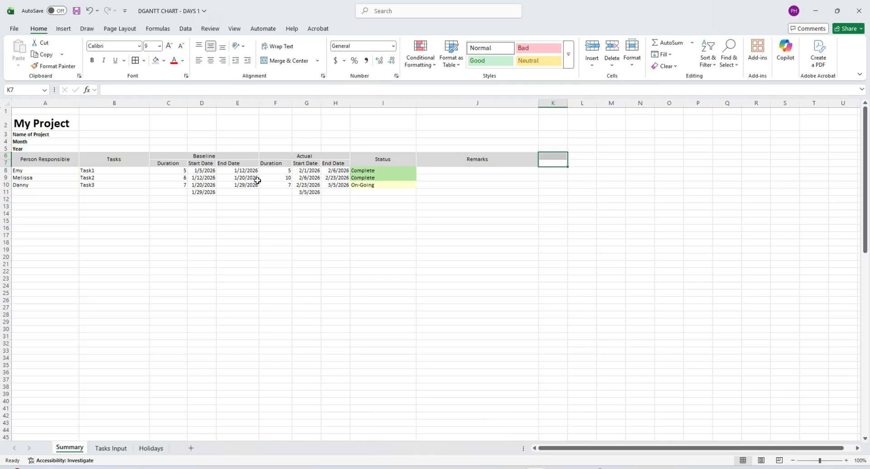
click(234, 171)
click(552, 162)
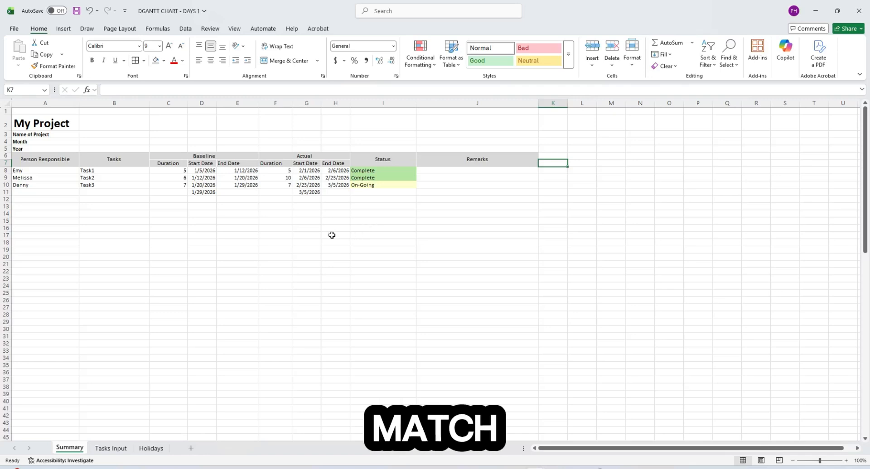
click(236, 171)
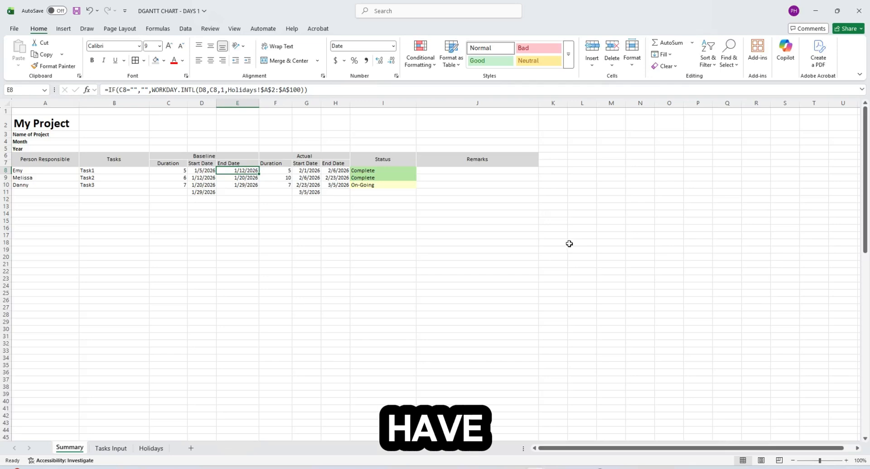
click(485, 227)
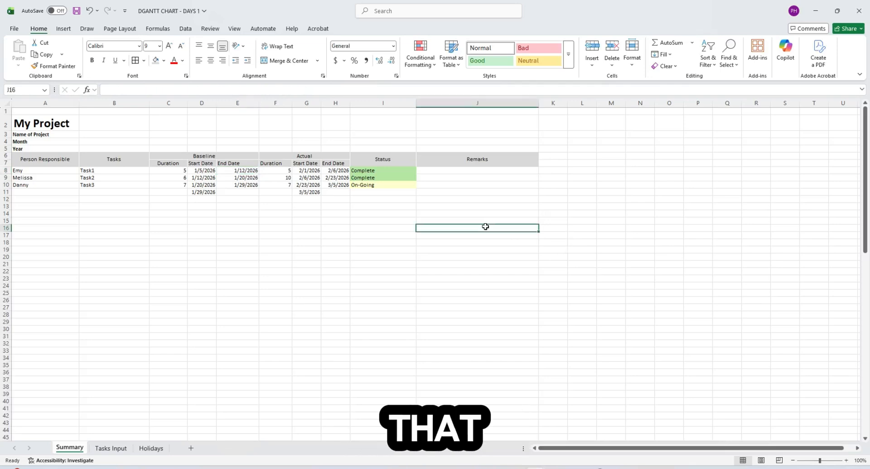
click(472, 276)
click(461, 172)
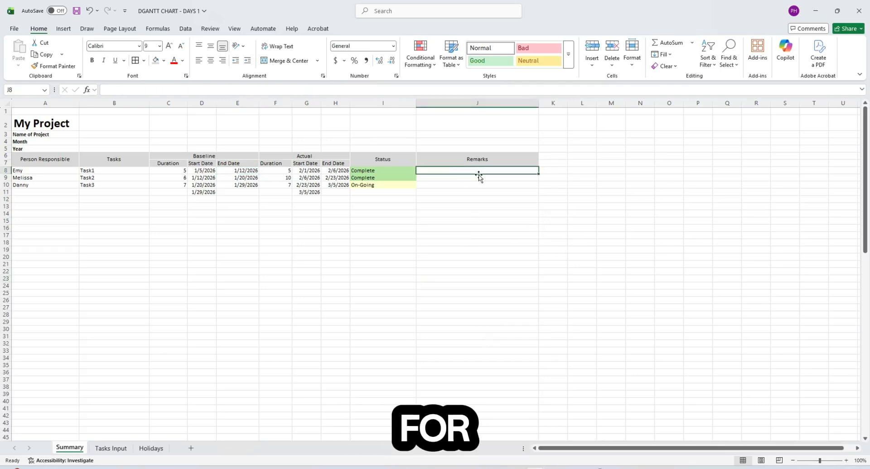
click(553, 163)
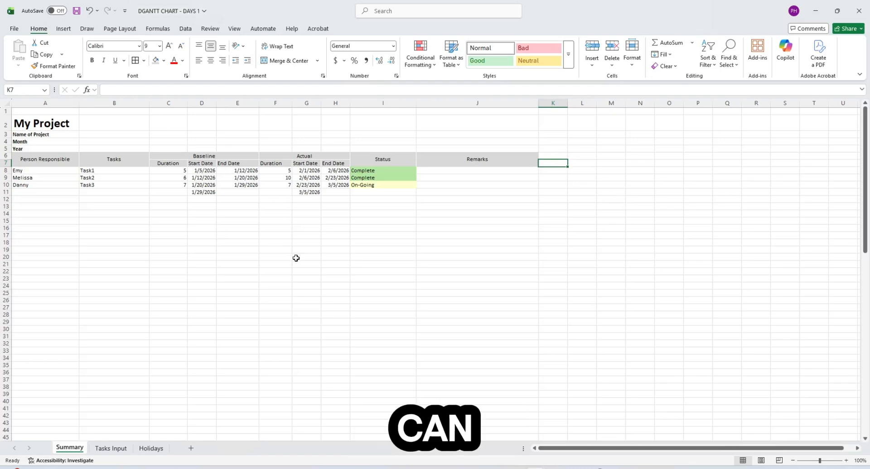
- Enter jan 1 in K7 and apply a Date format so it shows 1/1/2026
text(jan 1)
key(Return)
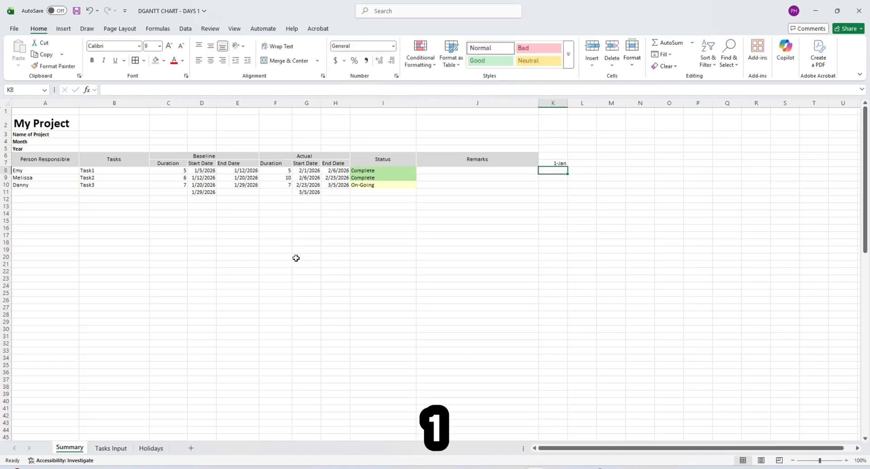
click(559, 164)
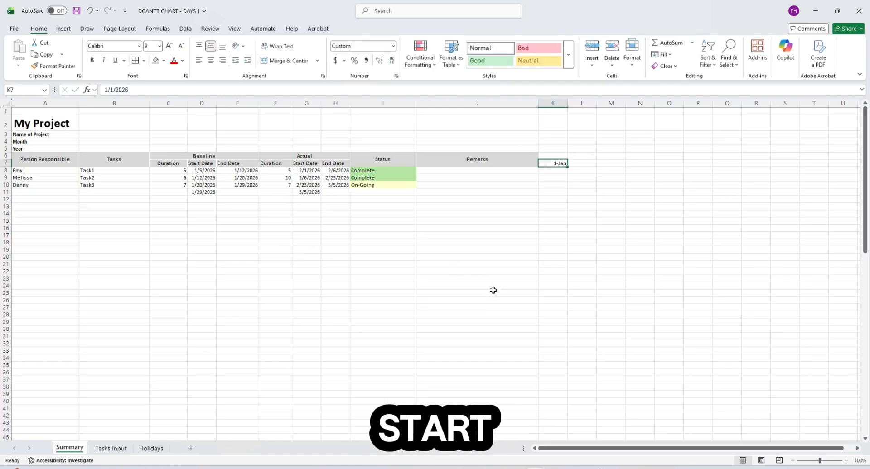
key(ctrl+1)
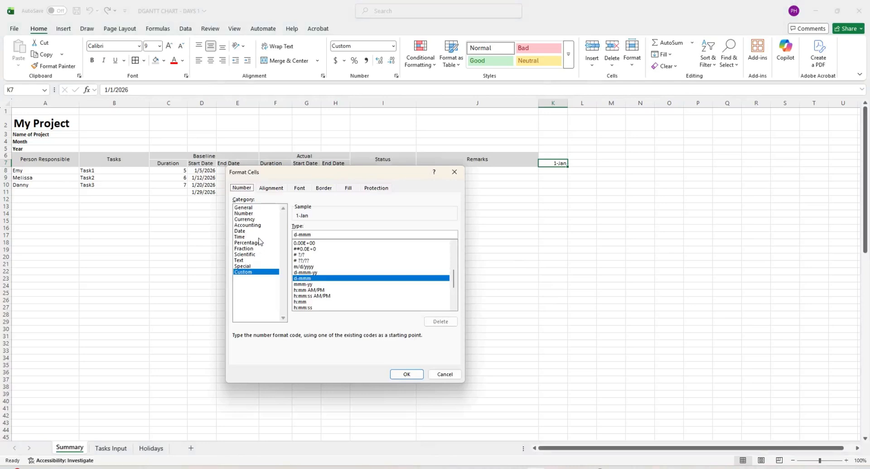
click(240, 231)
click(412, 375)
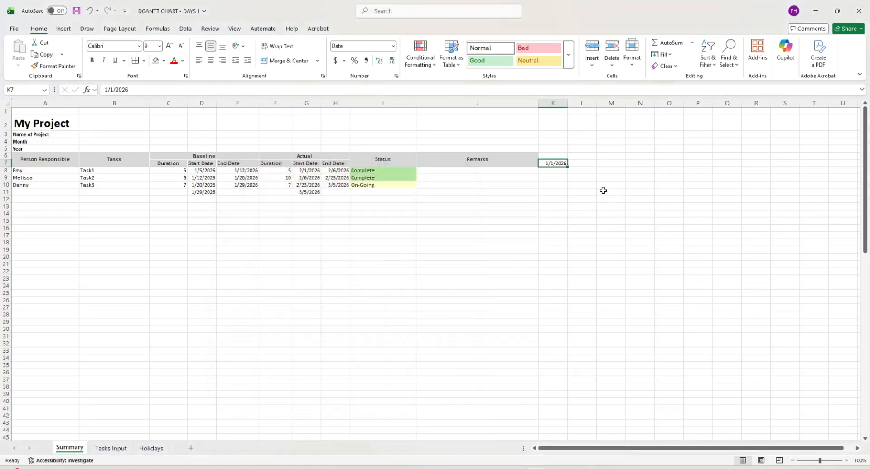
click(584, 163)
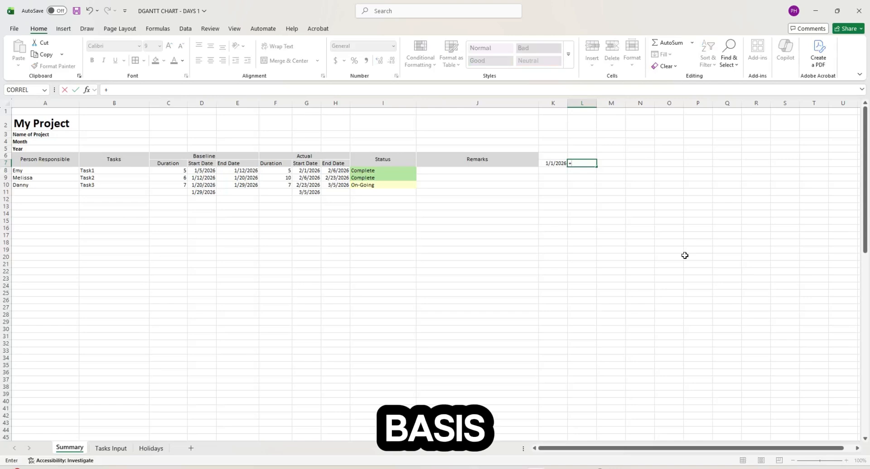
- Enter =+K7+1 in L7 so it shows 1/2/2026, then select both dates K7:L7
key(Left)
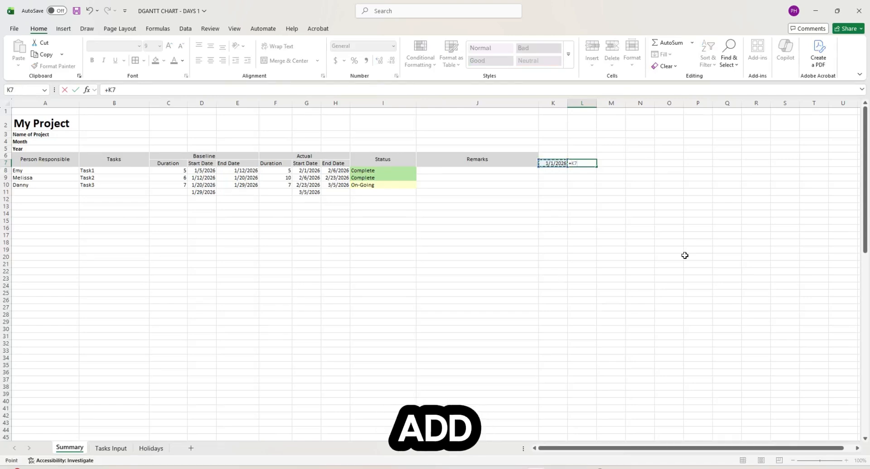
text(+1)
key(ctrl+Return)
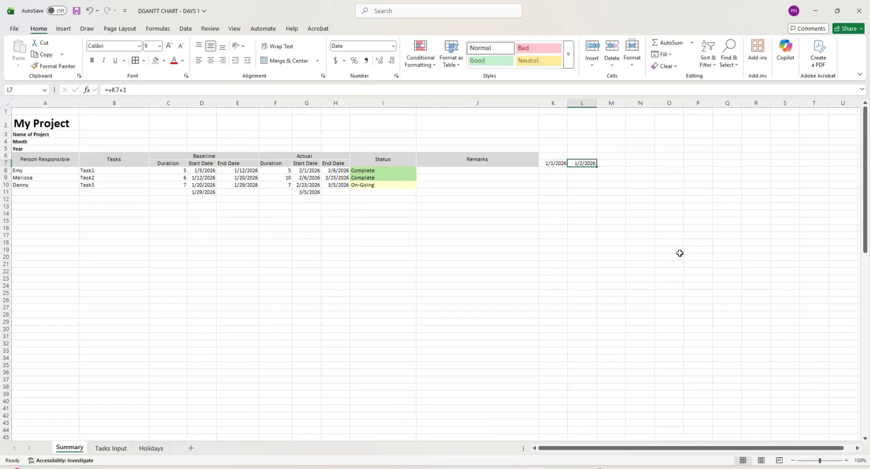
click(683, 253)
click(556, 163)
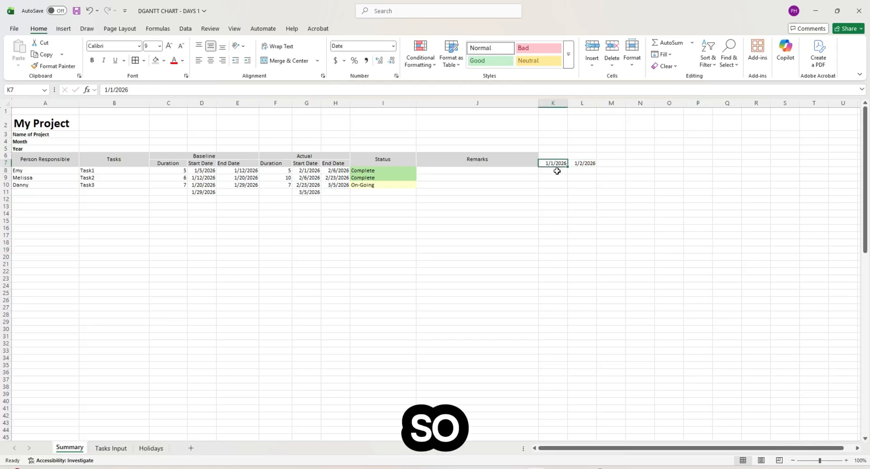
click(554, 171)
scroll(757, 450, right, 1)
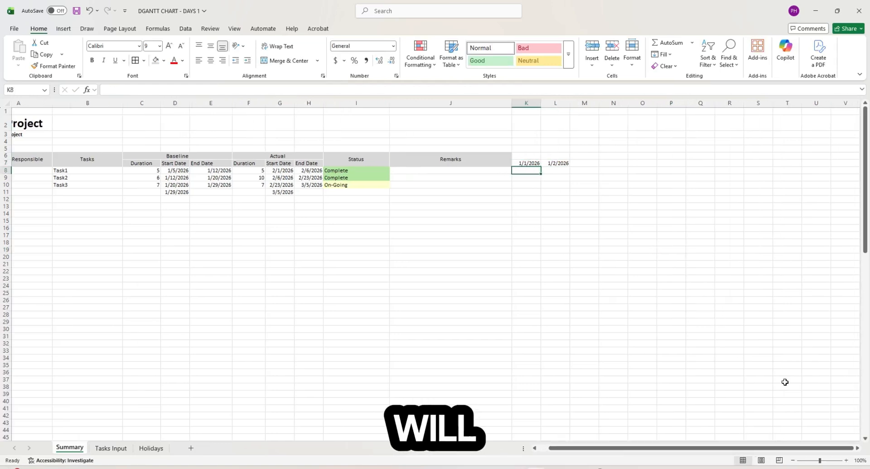
scroll(629, 243, left, 1)
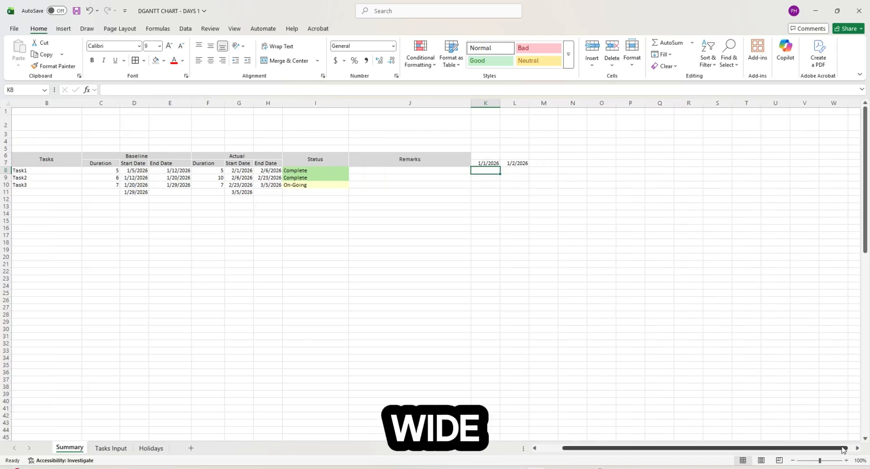
drag(557, 163, 583, 163)
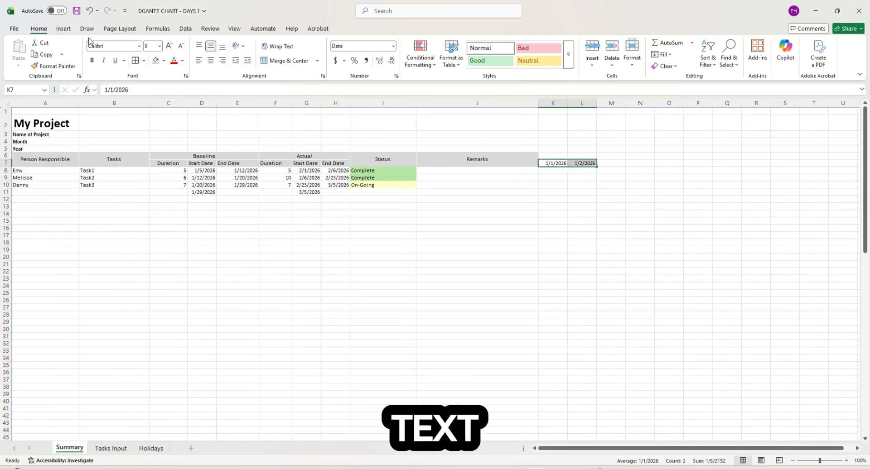
- Rotate the K7:L7 date headings so they read vertically upward
click(241, 46)
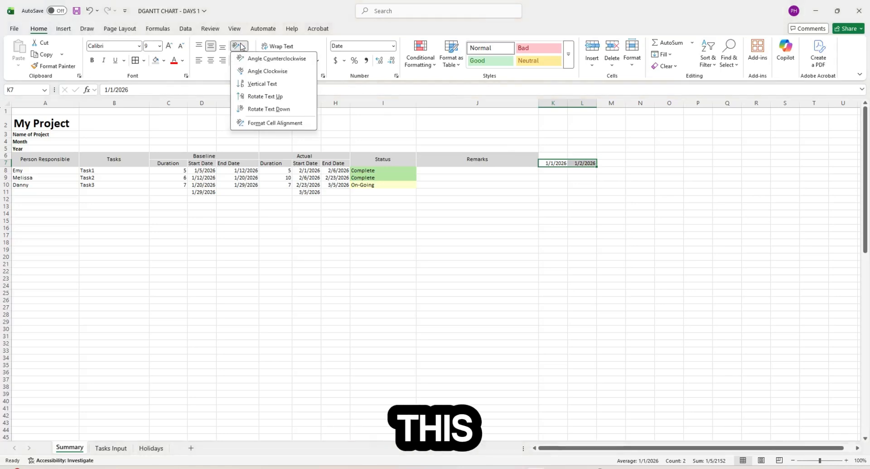
click(268, 98)
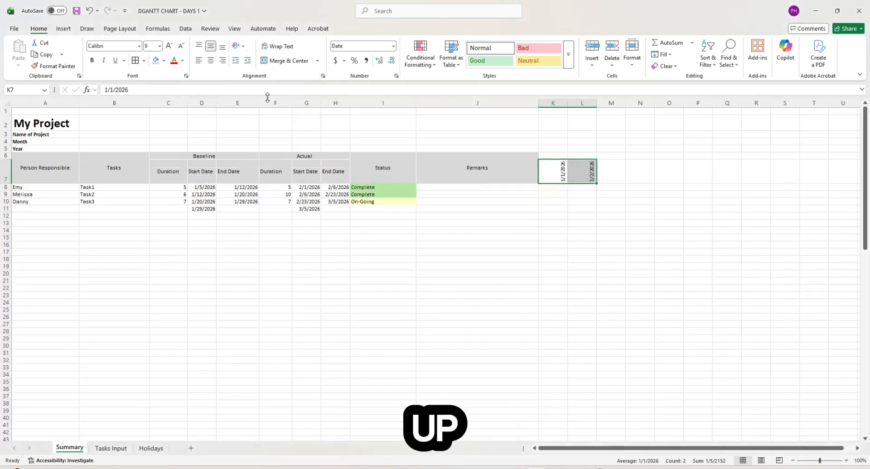
click(668, 245)
- Narrow columns K and L to fit the vertical dates
click(560, 168)
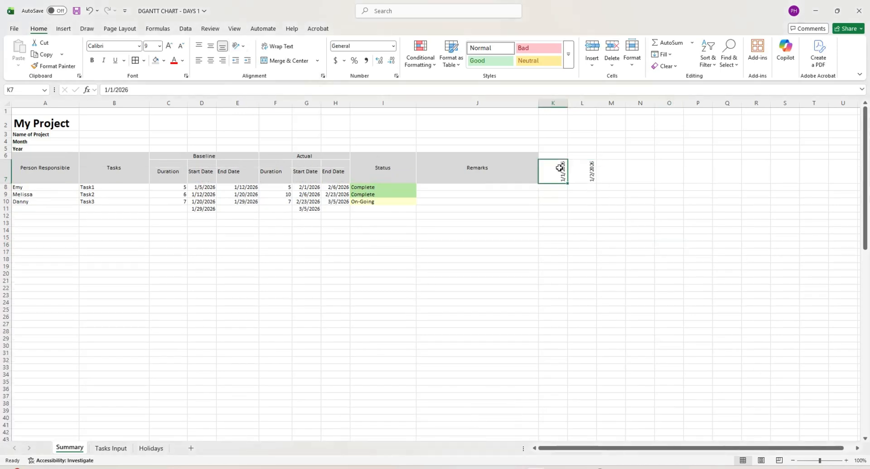
drag(558, 160, 559, 159)
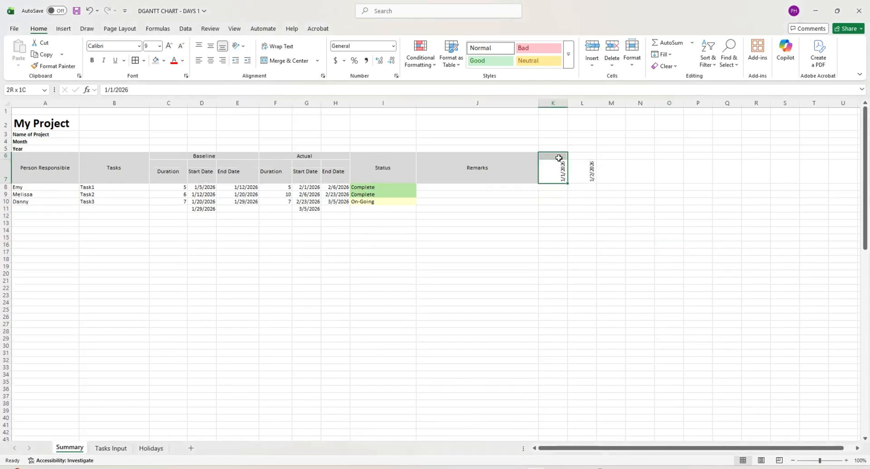
click(602, 201)
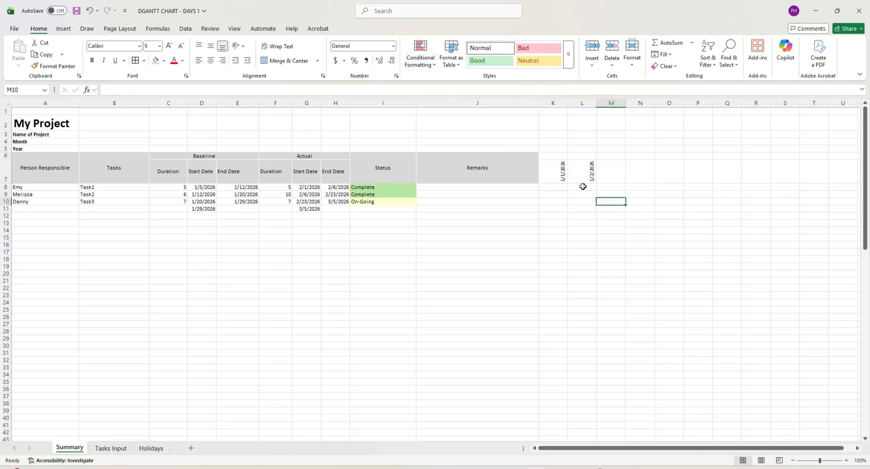
click(586, 160)
mouse_move(568, 103)
mouse_down()
mouse_move(553, 104)
mouse_move(567, 105)
mouse_up()
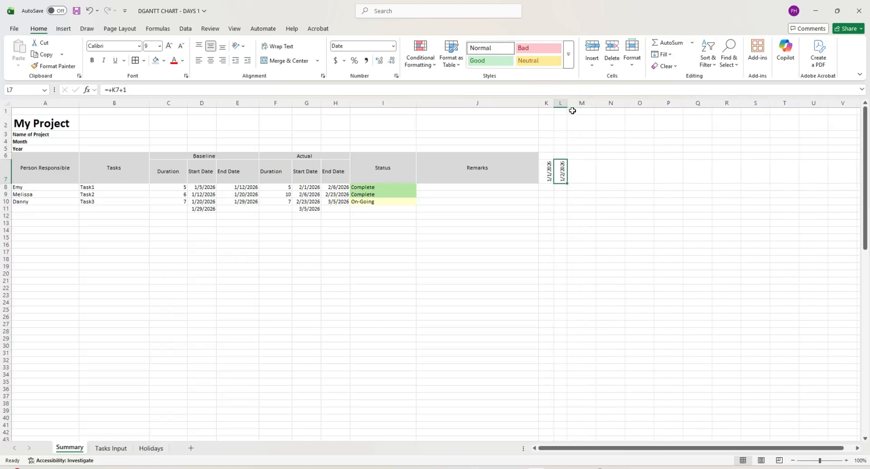
click(580, 124)
- Fill L7's next-day formula rightward through column CE to extend the daily dates
click(564, 173)
drag(569, 184, 786, 169)
double_click(784, 171)
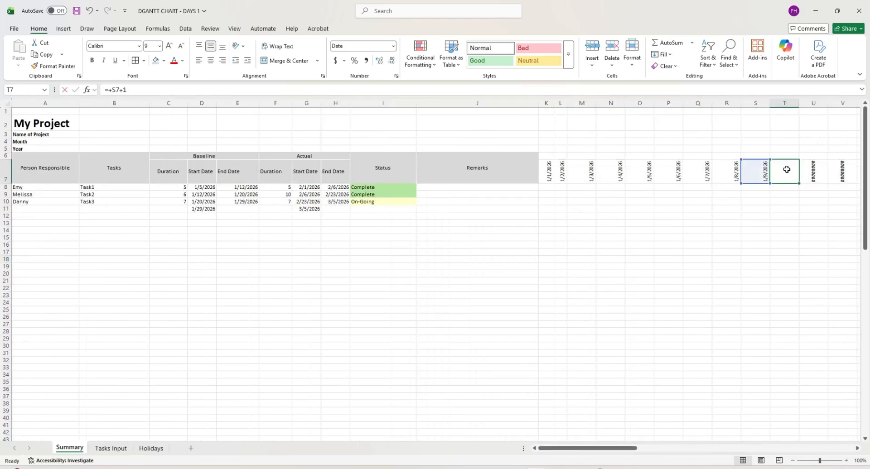
- Select the dates K7:CE7 and set their font size to 8
click(548, 168)
key(ctrl+shift+Right)
key(ctrl+c)
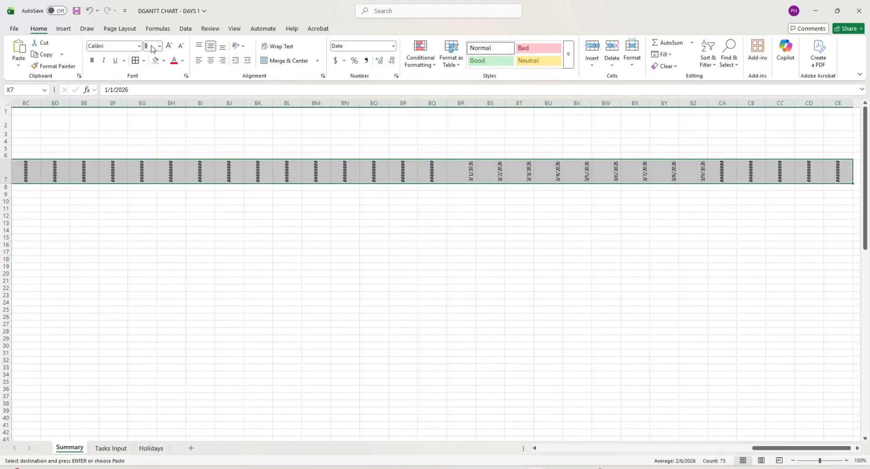
key(Return)
click(163, 60)
click(143, 61)
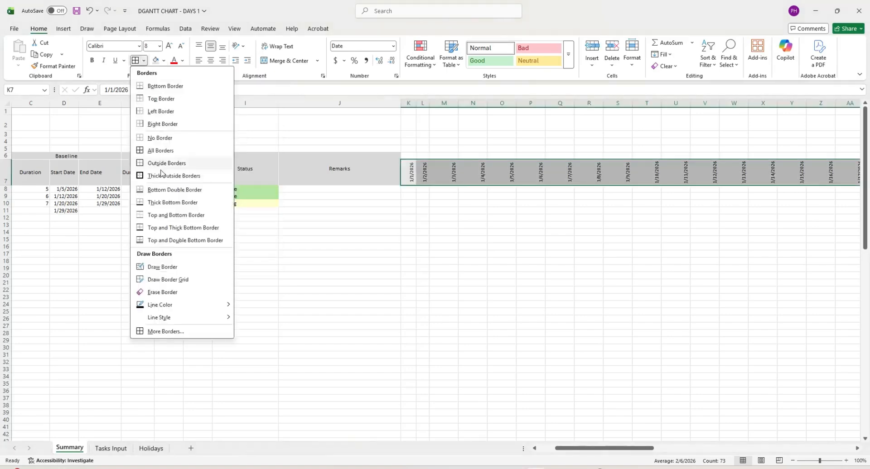
click(165, 331)
click(406, 373)
- Select columns K through CE and narrow them all to the same width
click(557, 259)
click(646, 173)
key(ctrl+Right)
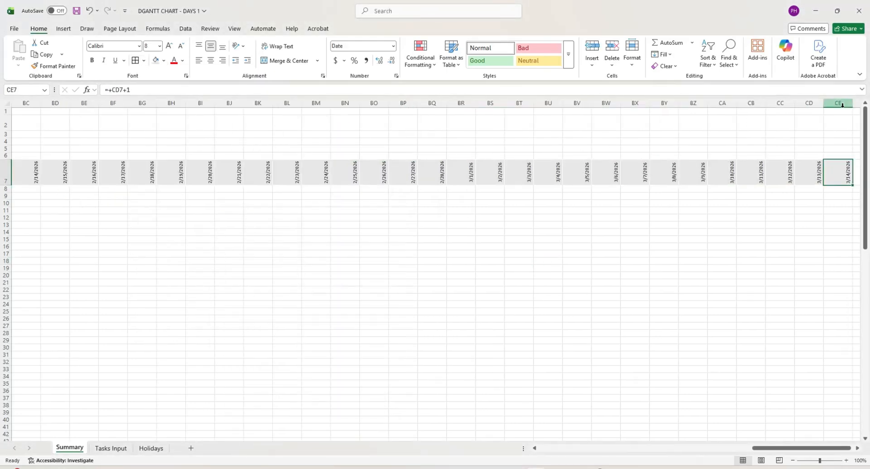
drag(841, 105, 549, 104)
click(623, 232)
drag(665, 448, 662, 464)
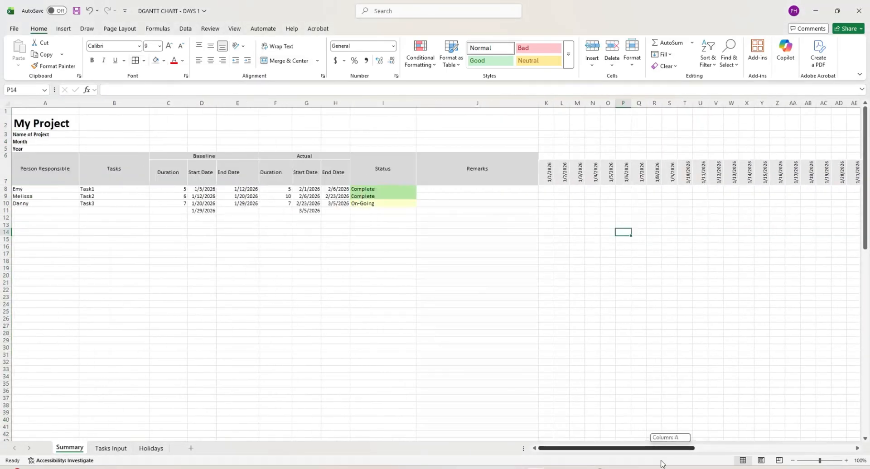
click(550, 313)
click(587, 203)
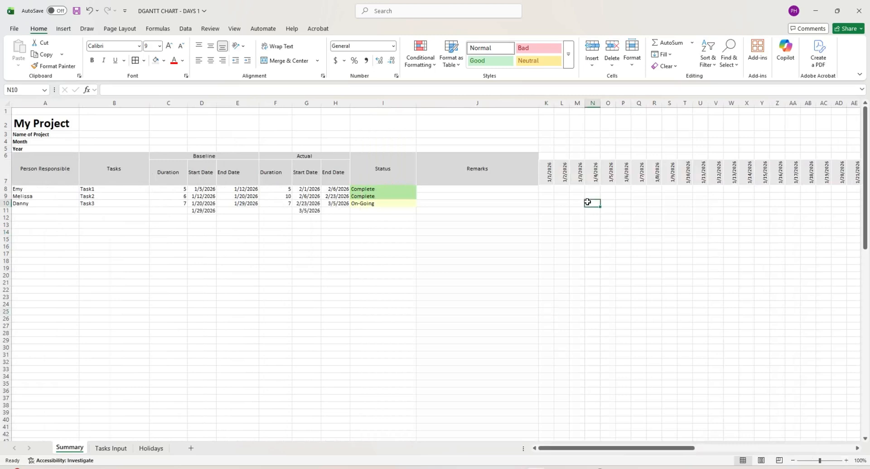
key(ctrl+Home)
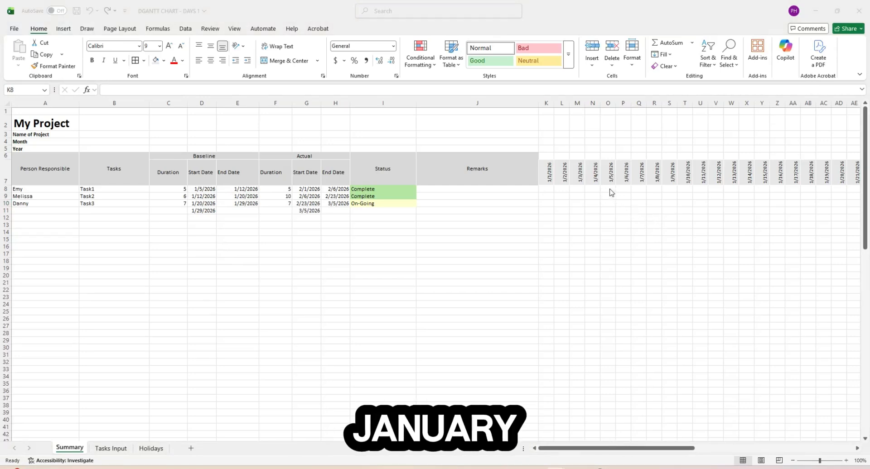
drag(607, 189, 722, 189)
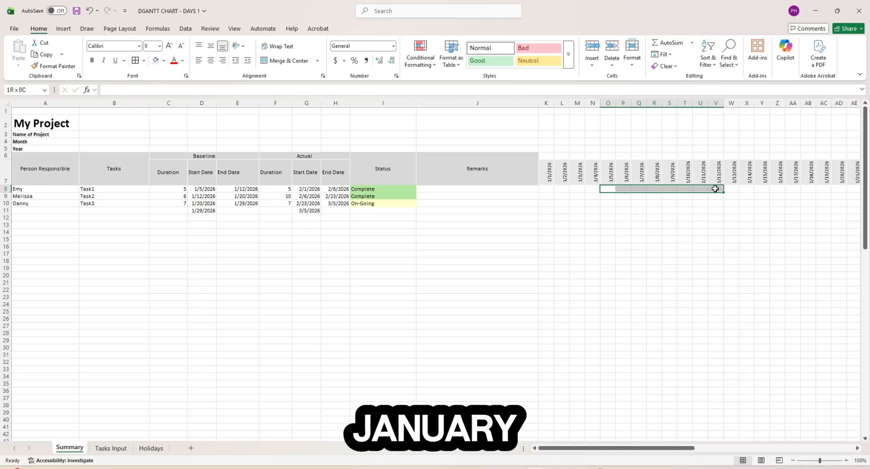
click(155, 60)
click(715, 247)
click(608, 189)
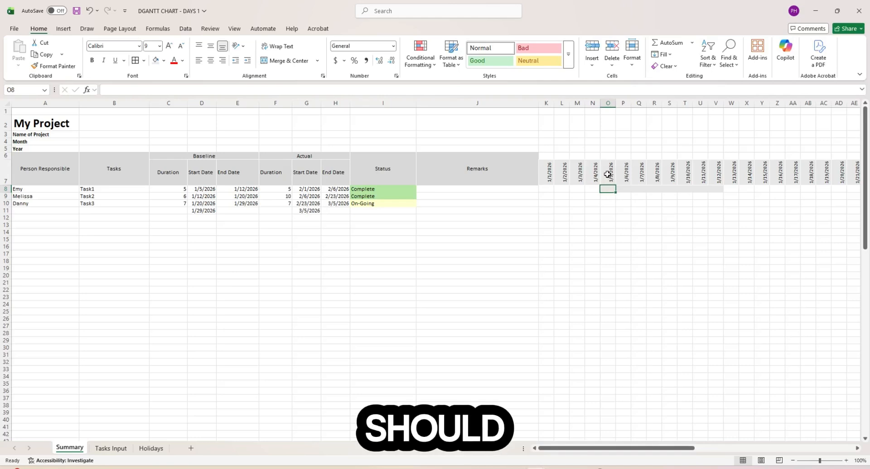
click(203, 189)
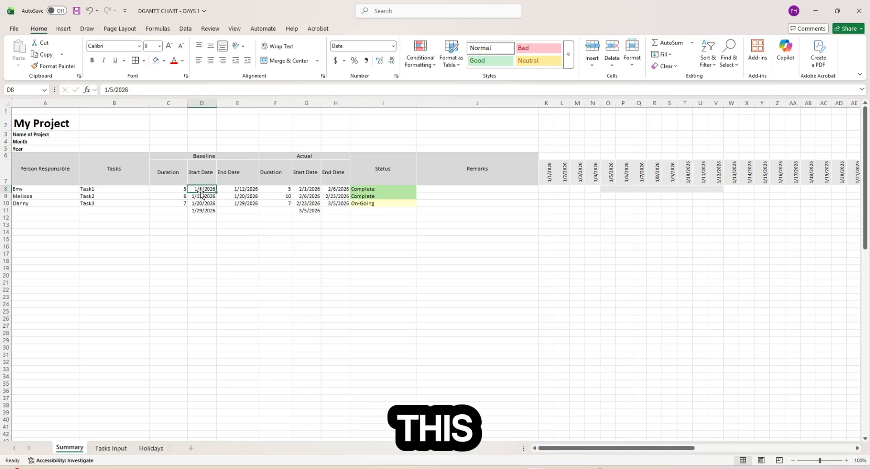
click(608, 174)
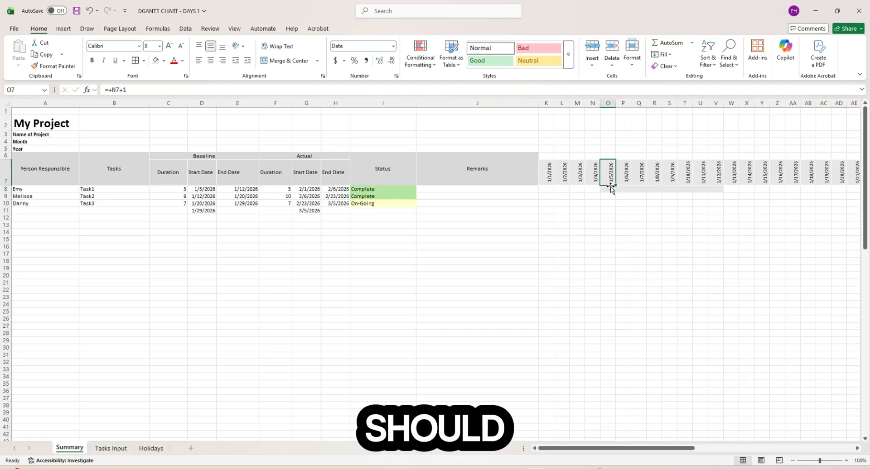
click(235, 189)
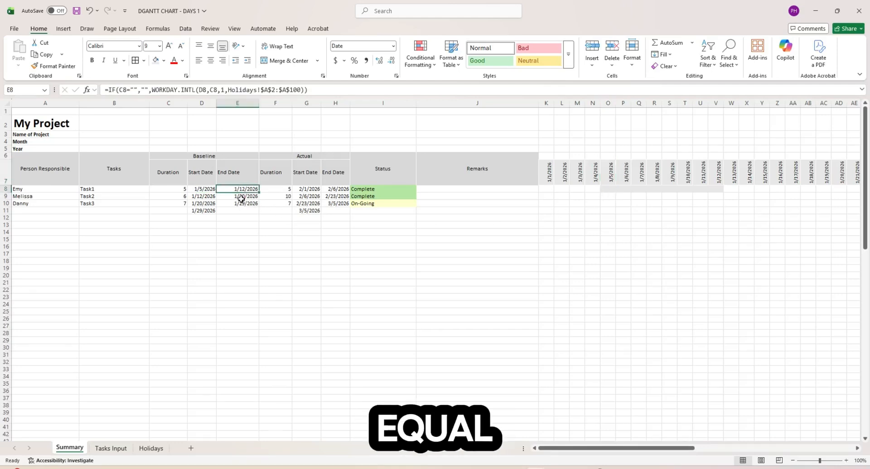
click(608, 188)
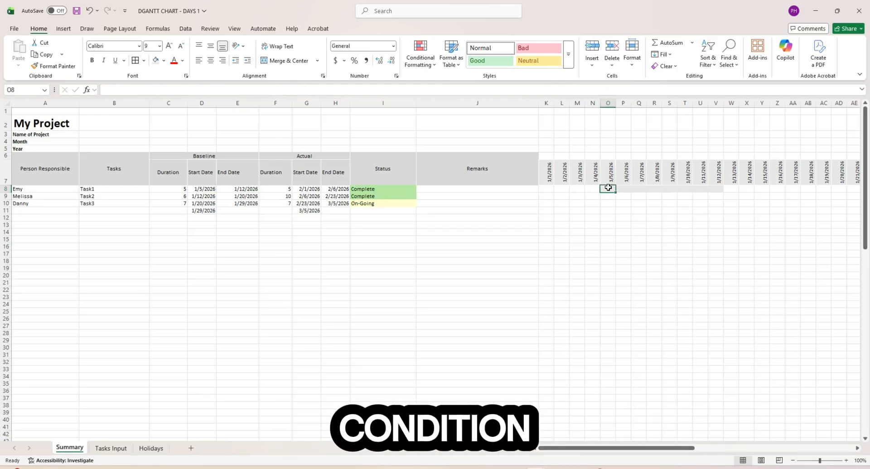
click(611, 175)
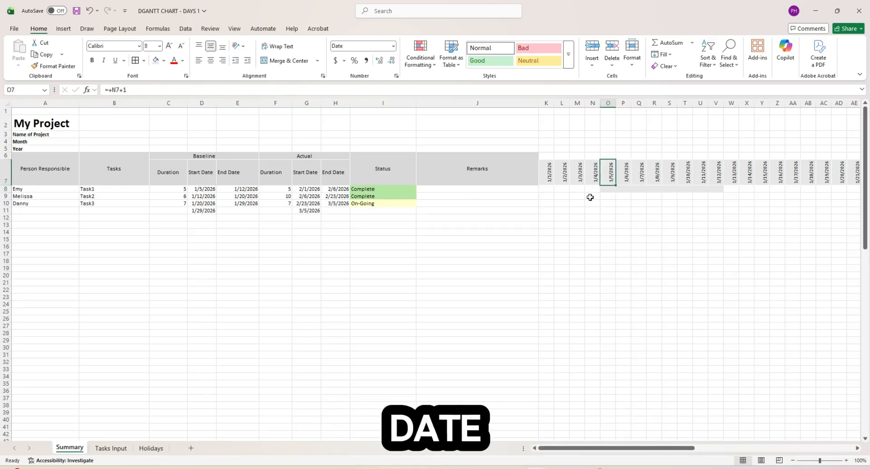
click(205, 190)
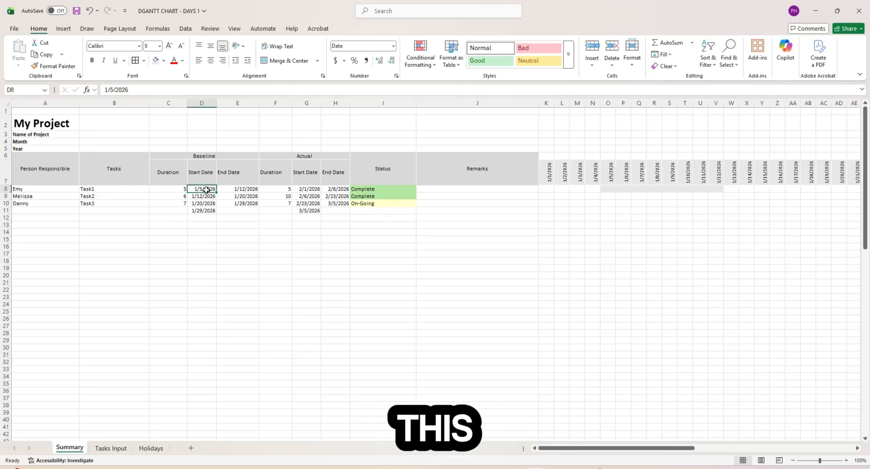
click(251, 189)
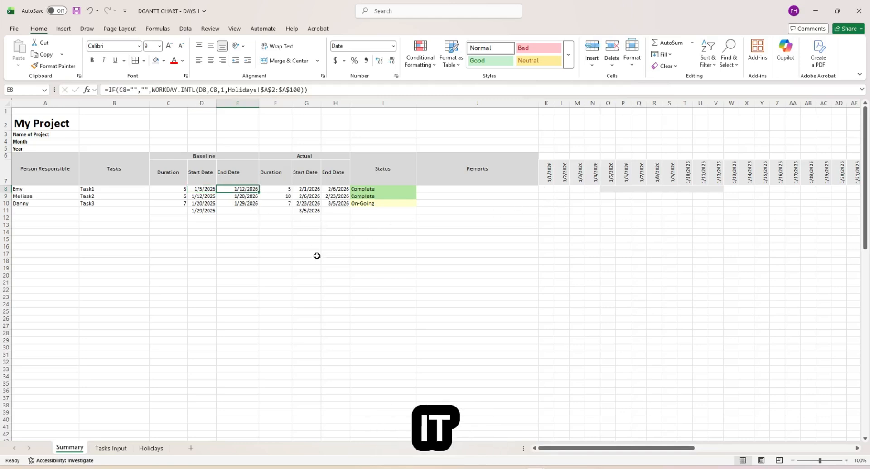
drag(203, 189, 224, 190)
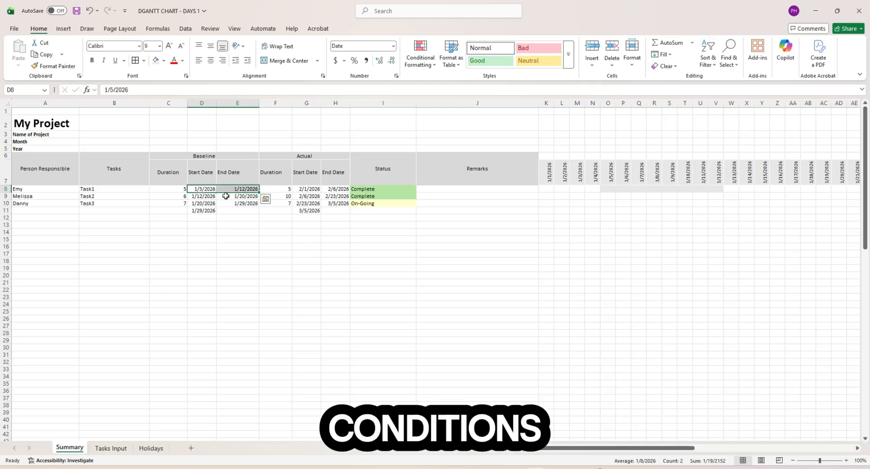
click(606, 188)
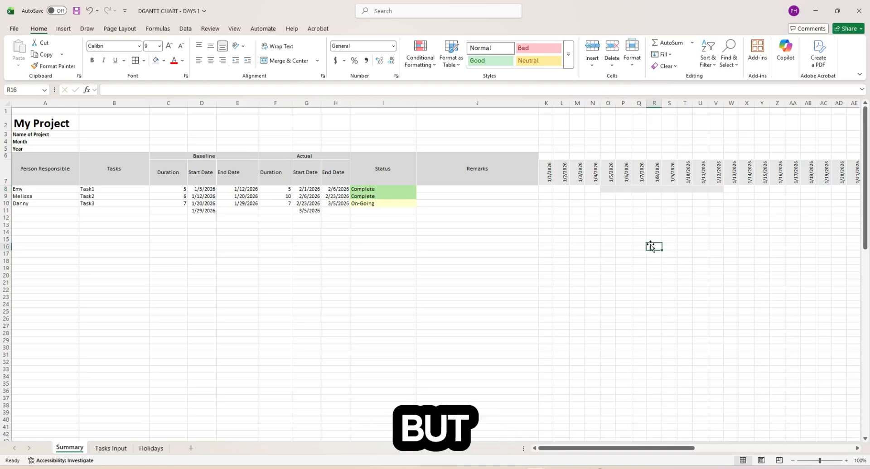
click(623, 231)
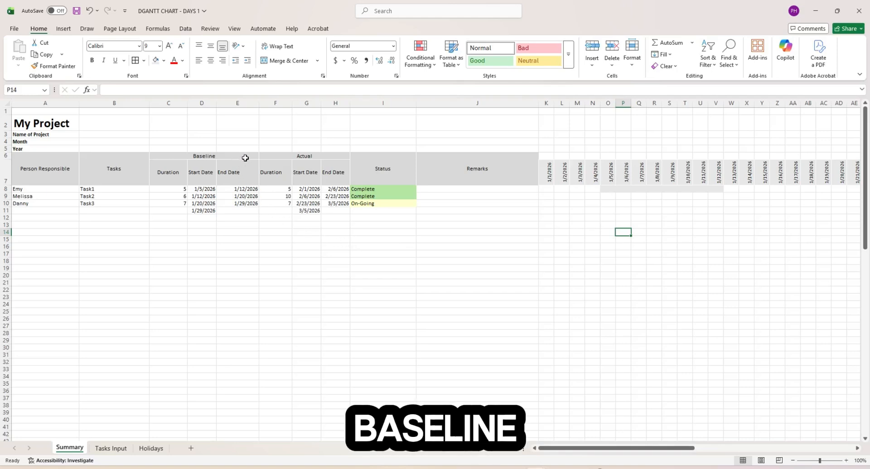
click(609, 210)
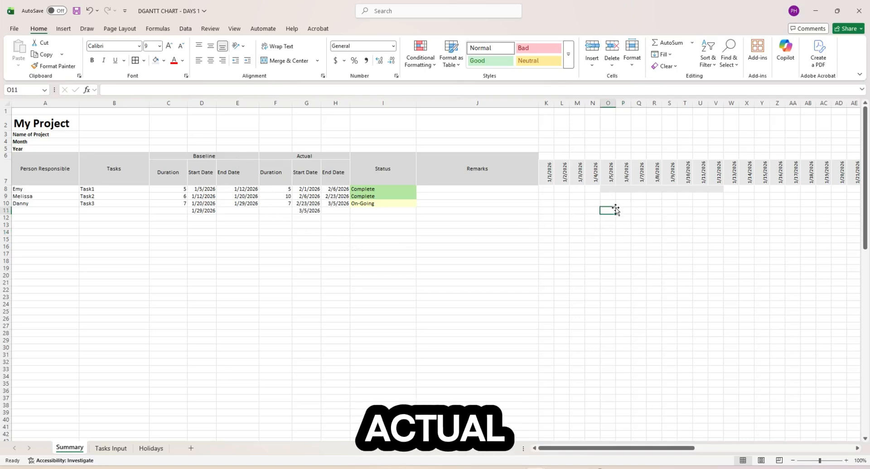
click(610, 189)
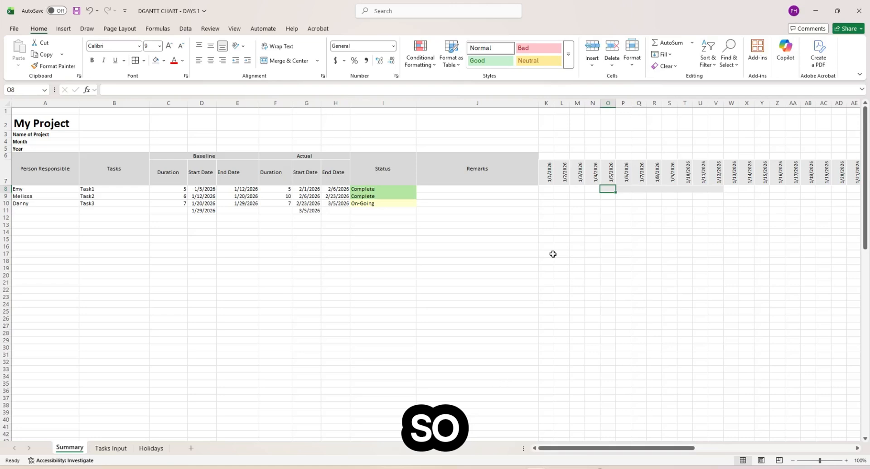
click(550, 190)
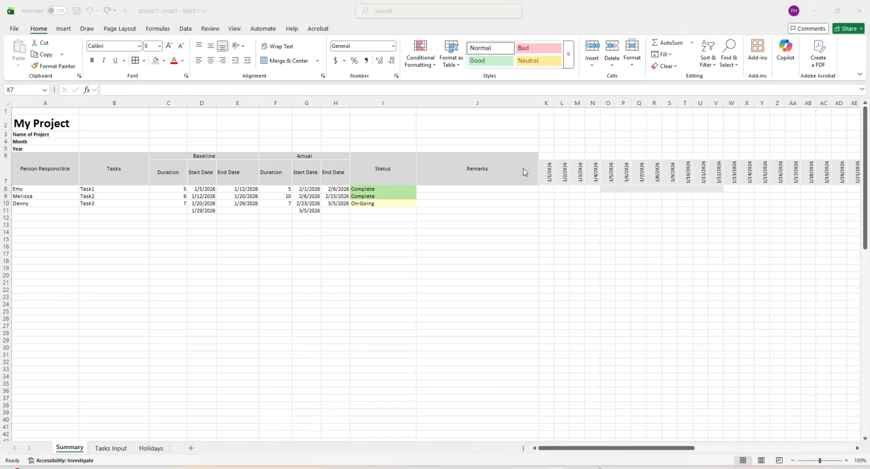
- Start a new 'Use a formula' conditional formatting rule from Manage Rules and collapse it to the formula box
click(426, 59)
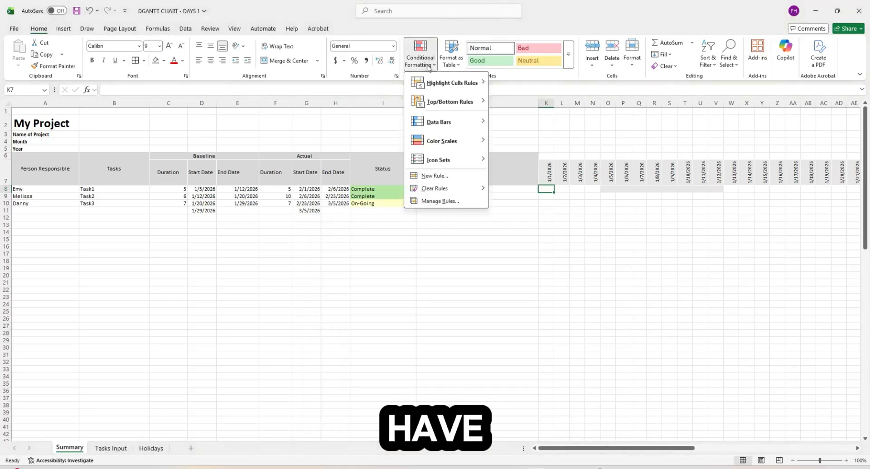
mouse_move(446, 89)
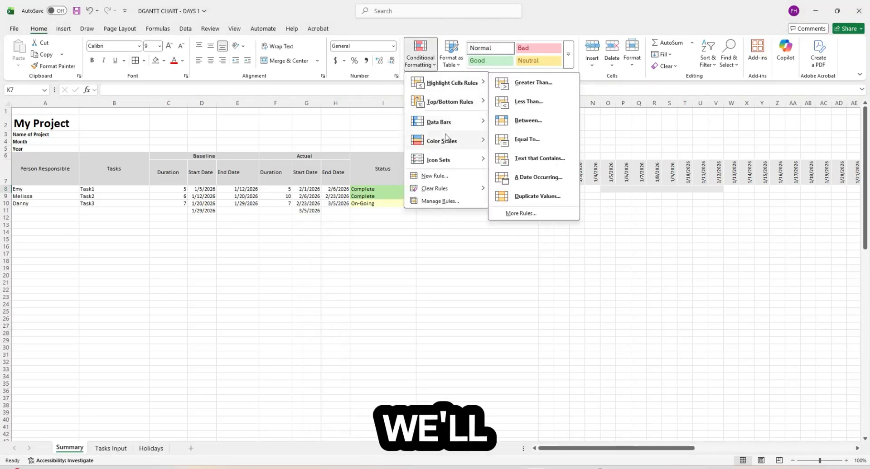
click(447, 202)
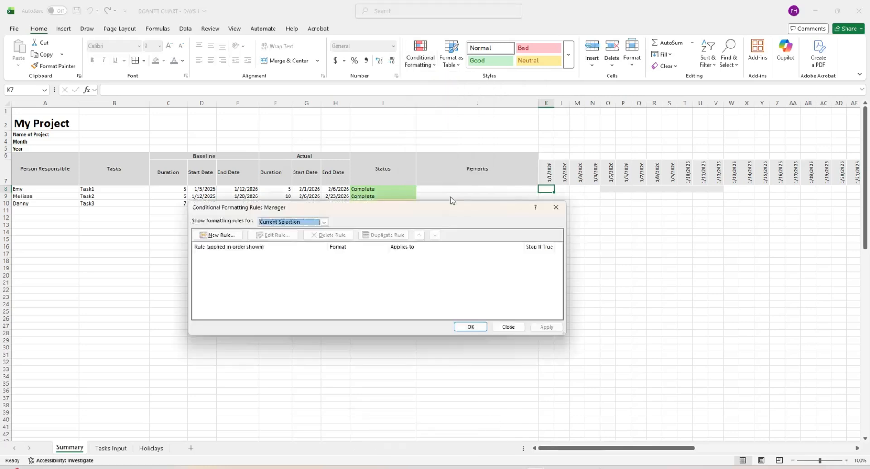
click(217, 235)
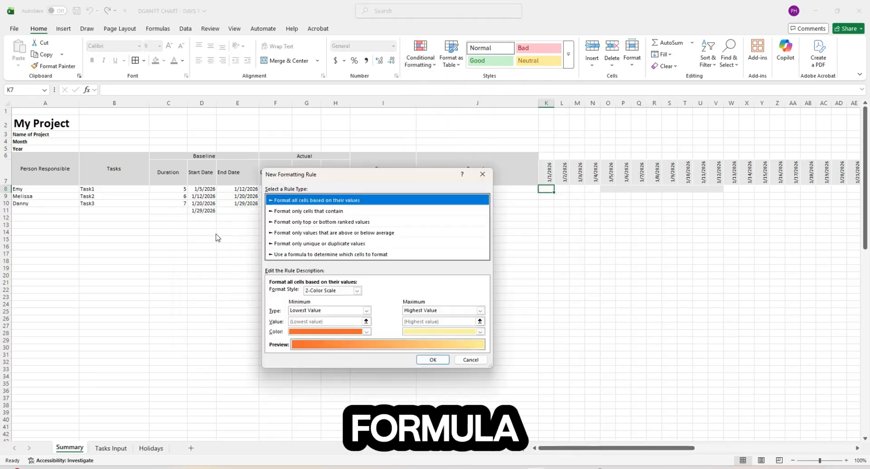
click(329, 255)
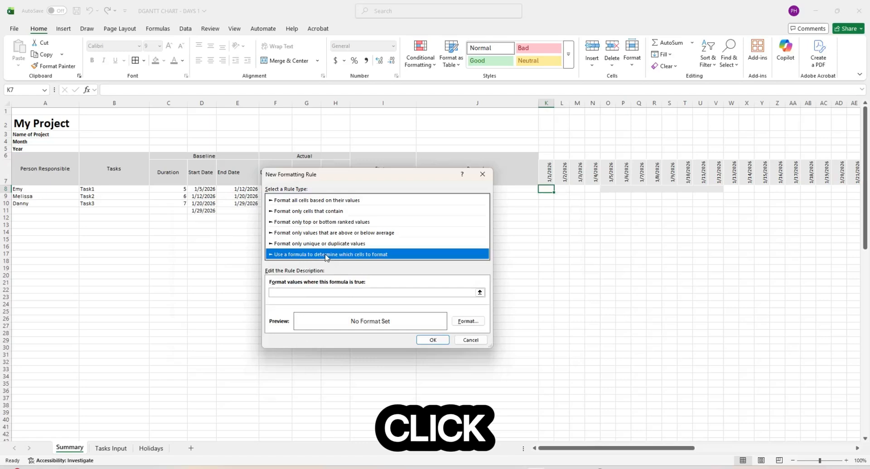
click(480, 292)
drag(443, 180, 584, 298)
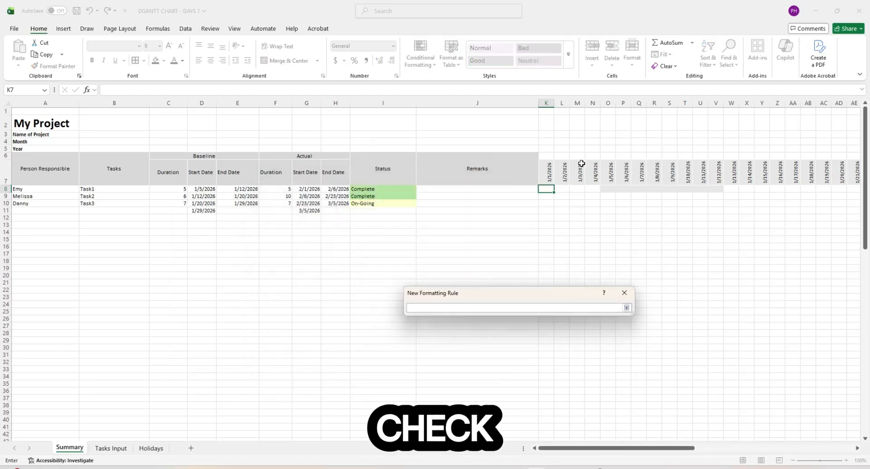
- Build the rule formula =And($K$7>=$D$8,$K$7<=$E$8) comparing K7 with D8 and E8
click(548, 173)
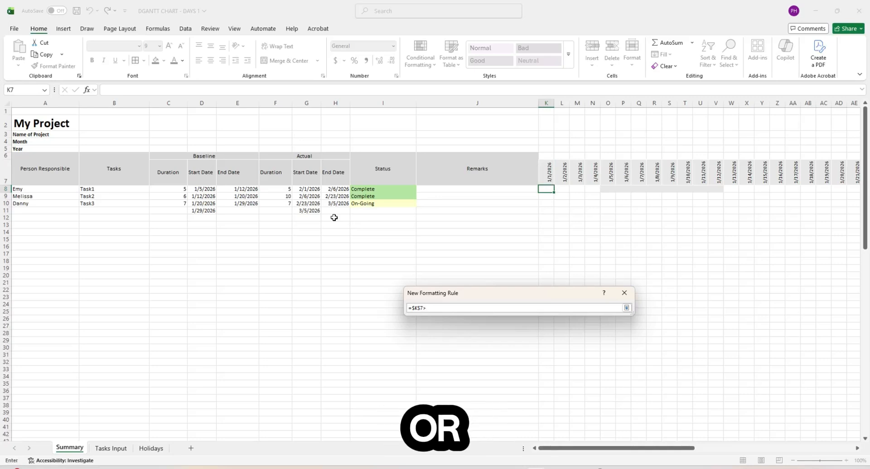
text(=)
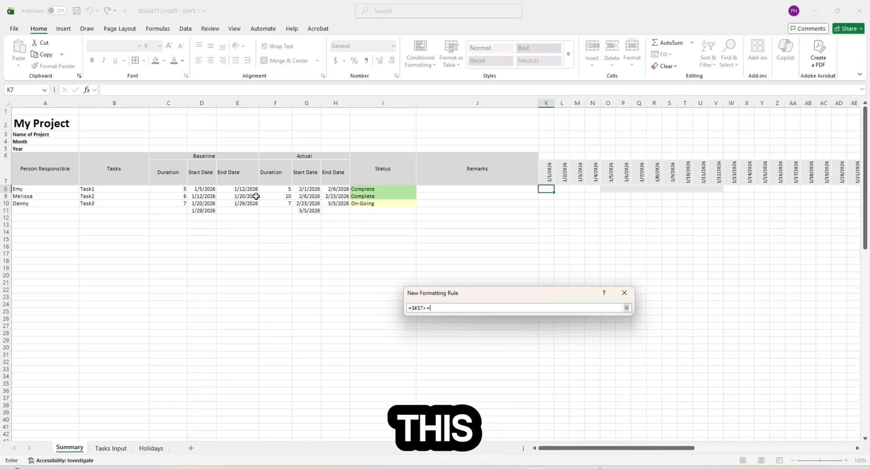
click(200, 191)
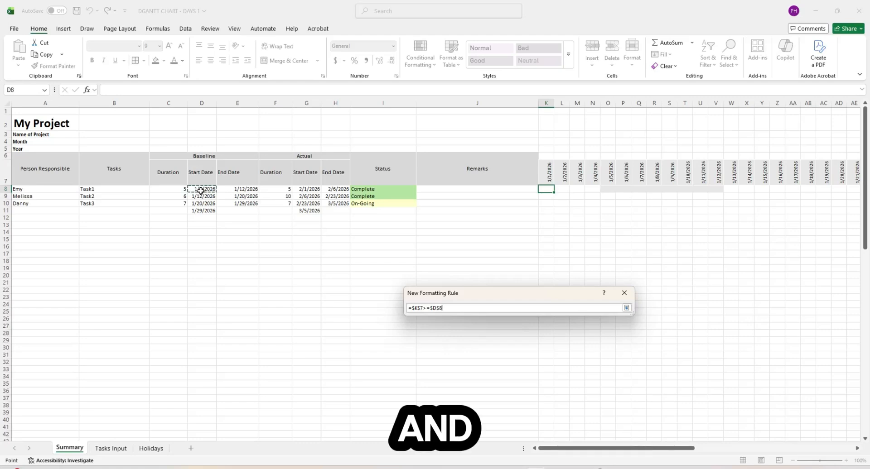
text(,)
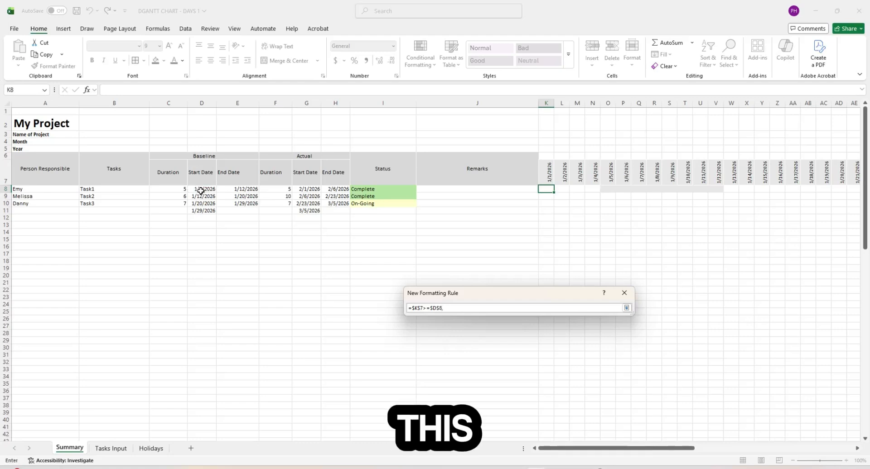
click(548, 173)
text(<)
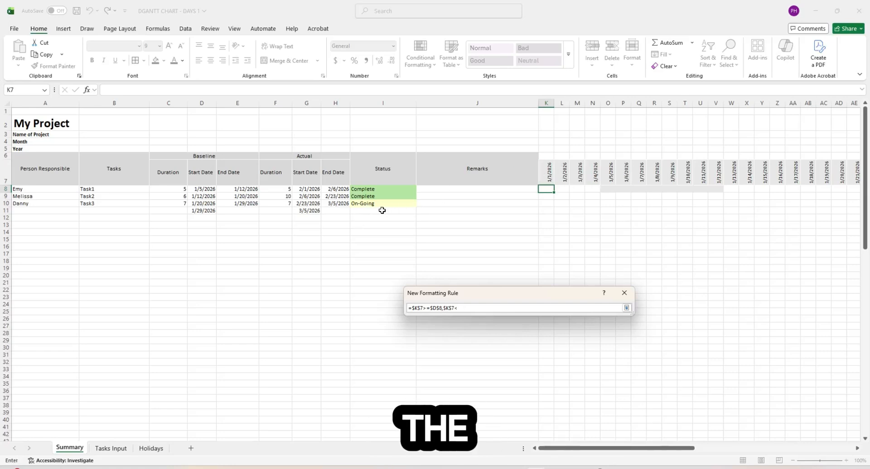
text(=)
click(250, 189)
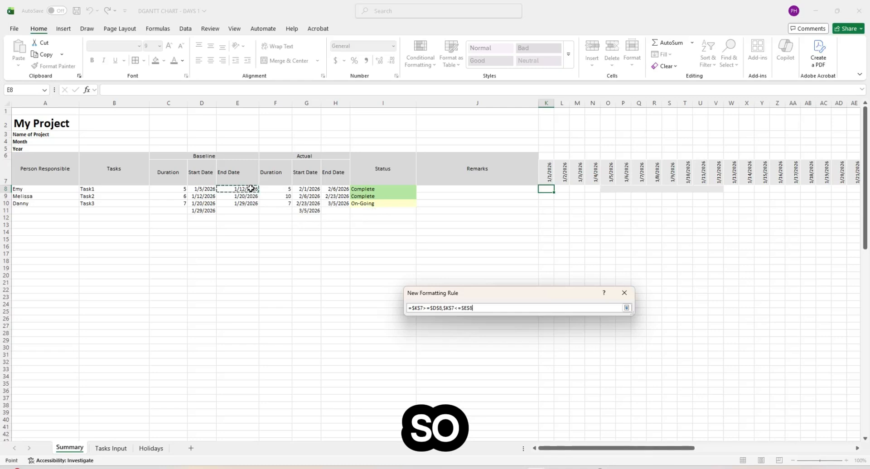
click(412, 308)
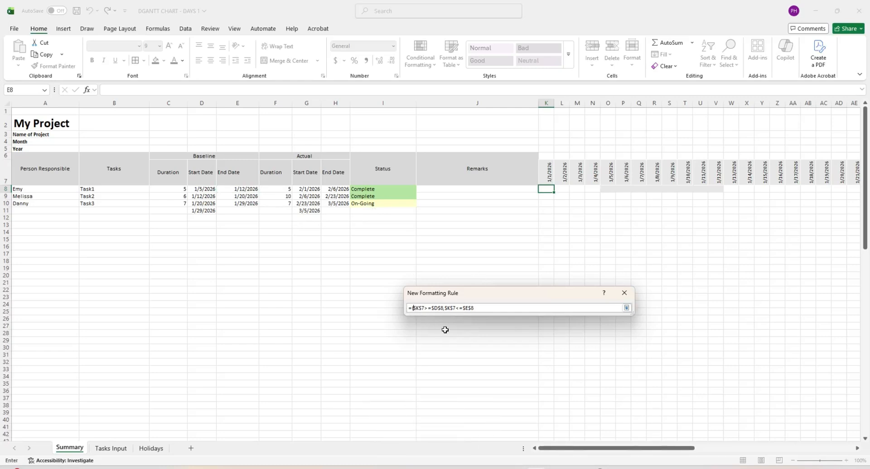
click(496, 309)
text())
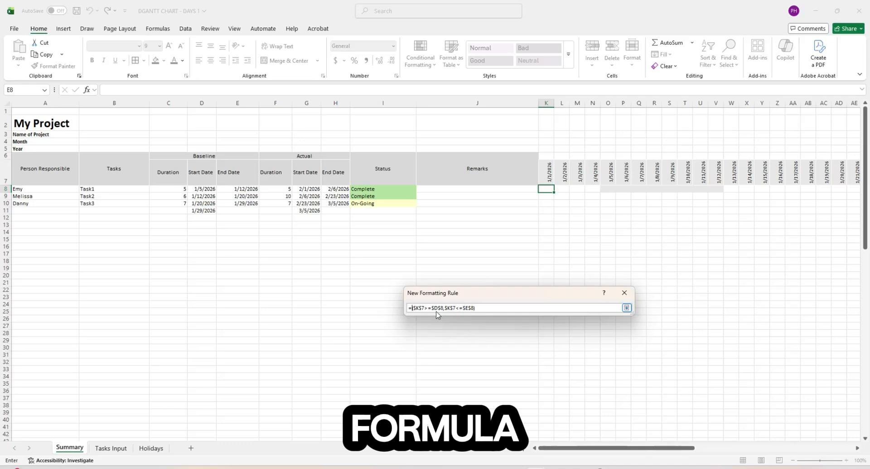
text(A)
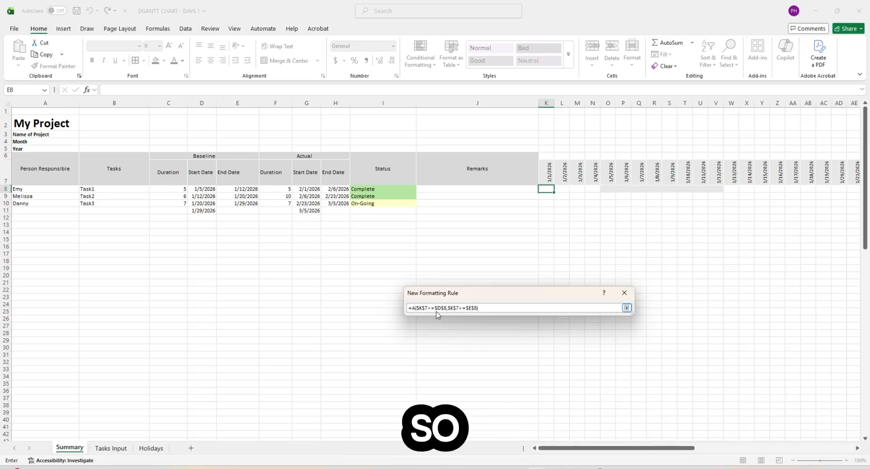
text(nd)
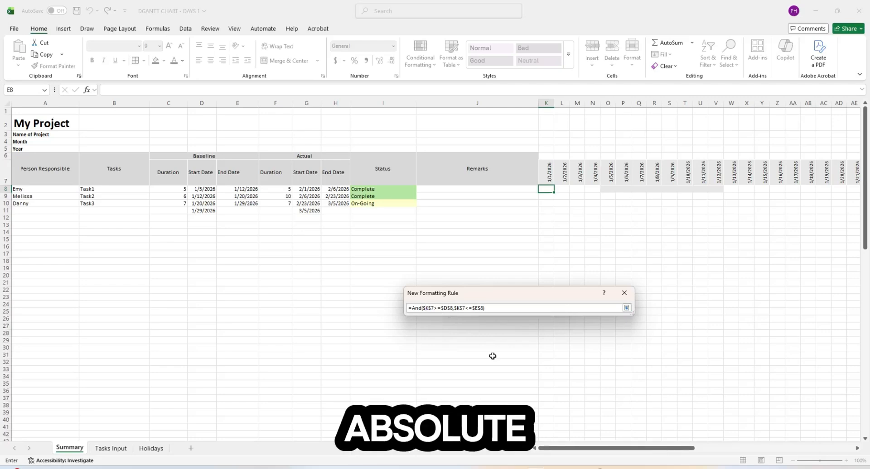
- Edit the rule formula to the mixed references =And(K$7>=$D8,K$7<=$E8)
key(BackSpace)
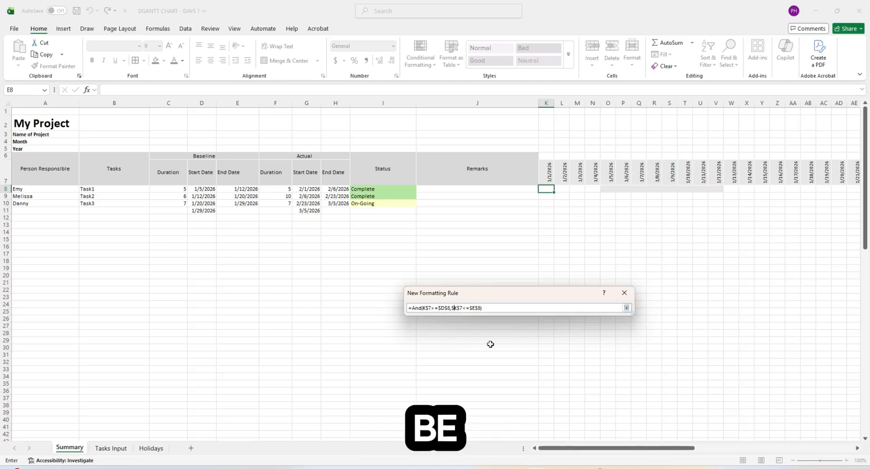
key(BackSpace)
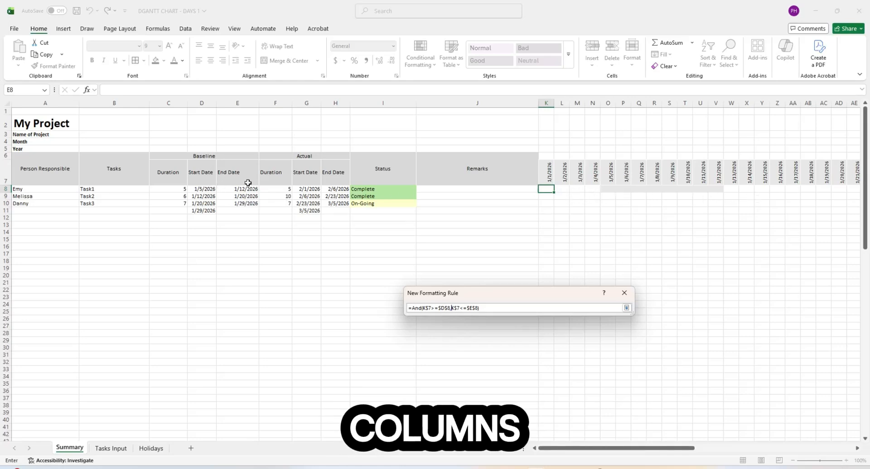
click(445, 308)
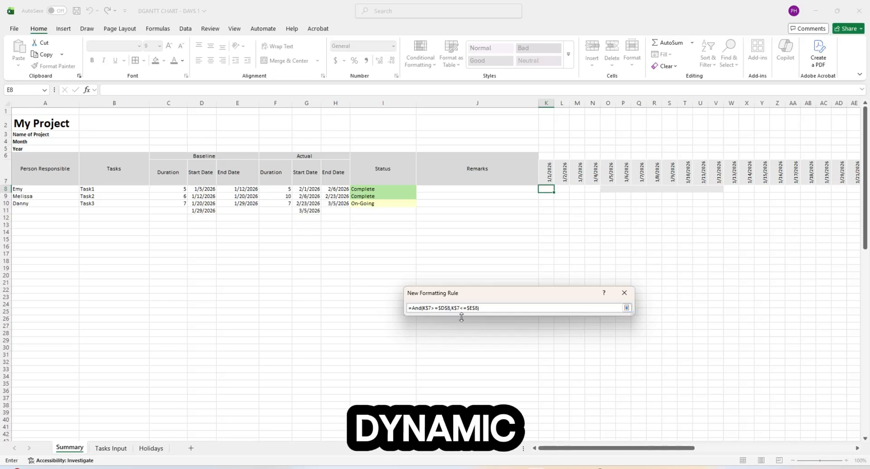
key(BackSpace)
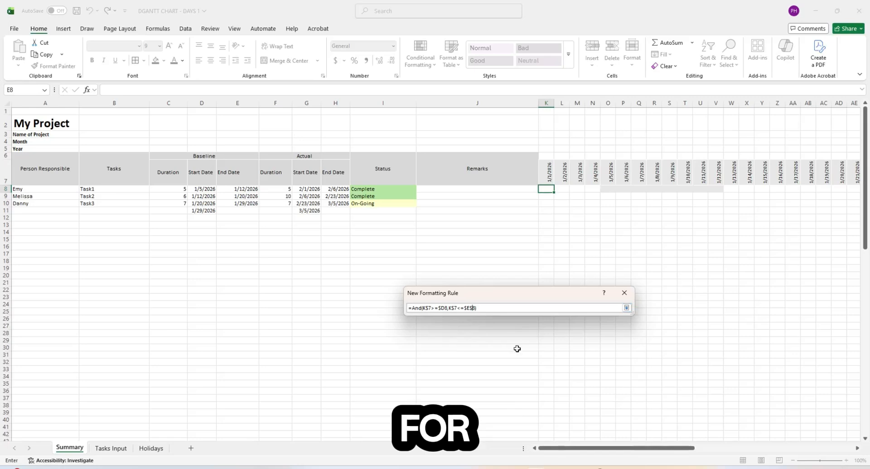
key(BackSpace)
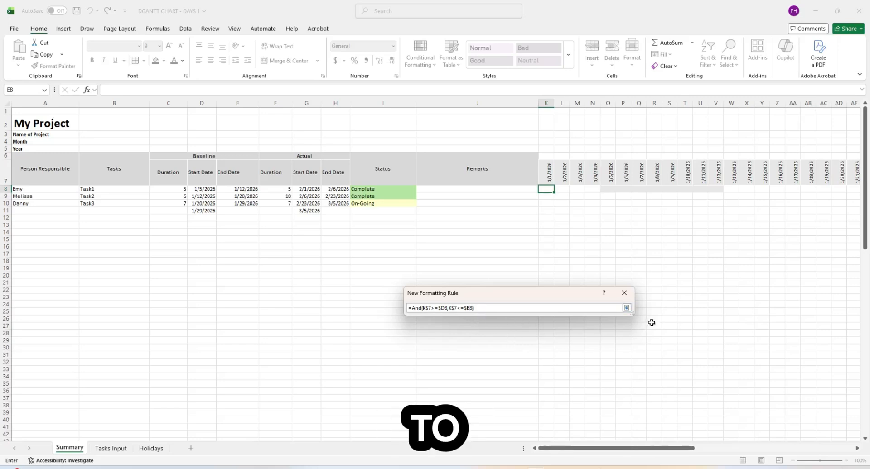
click(626, 308)
- Give the rule a black dash-dot Outline border and confirm it into the Rules Manager
drag(532, 296, 486, 159)
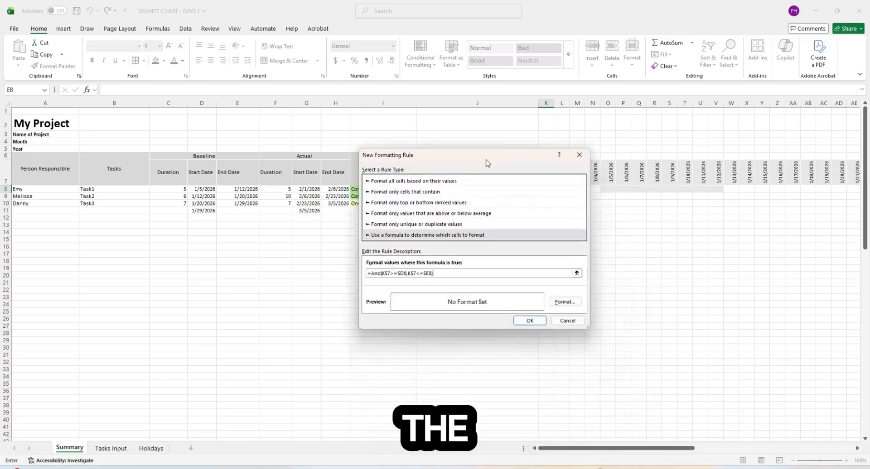
click(574, 303)
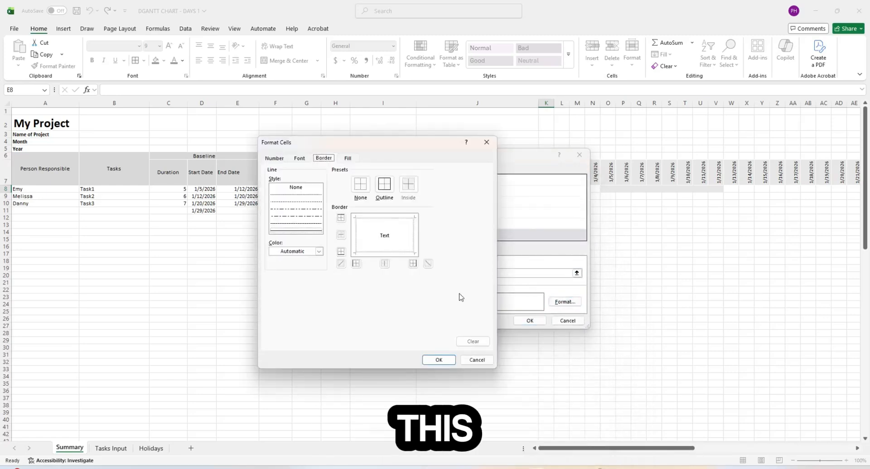
click(304, 220)
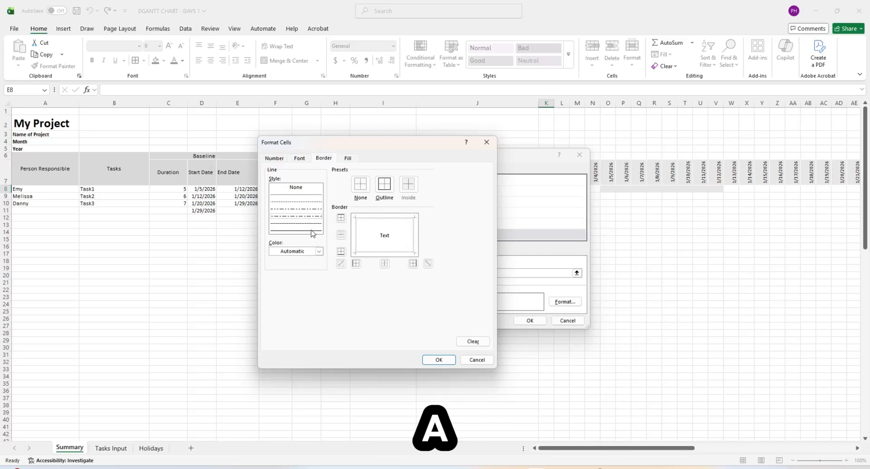
click(319, 252)
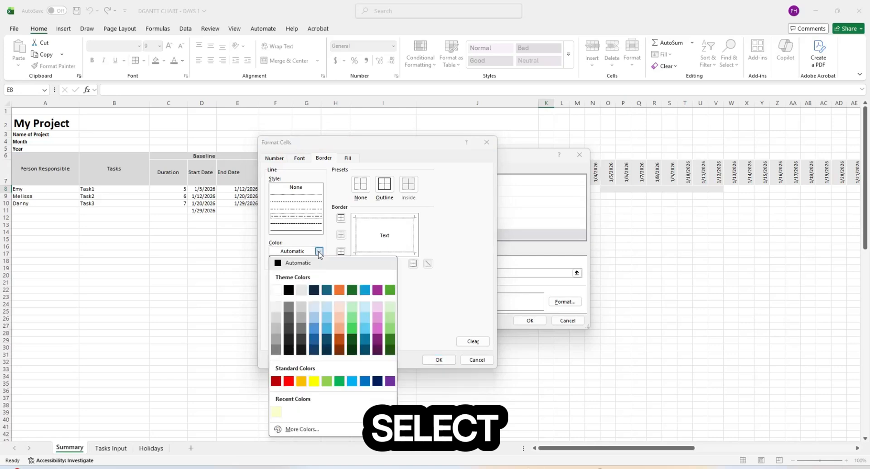
click(289, 287)
click(383, 187)
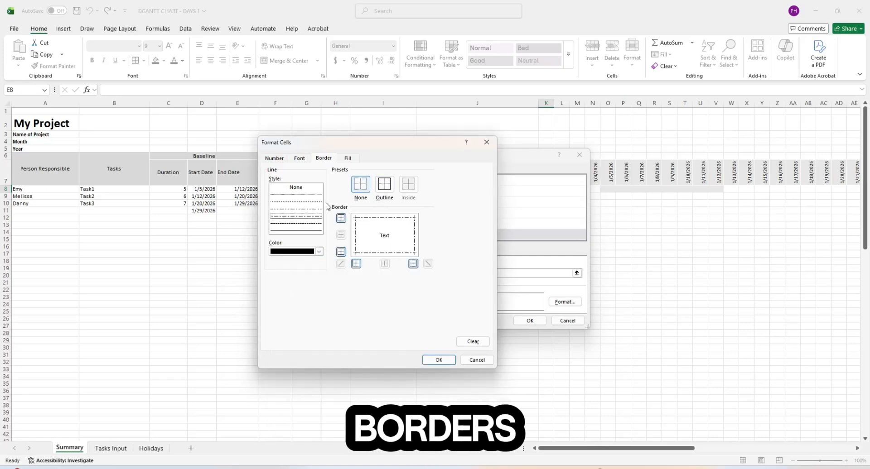
click(439, 360)
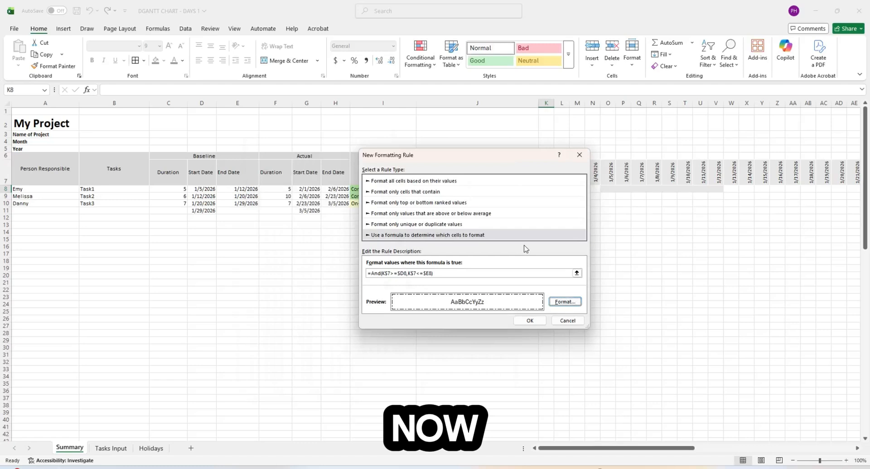
click(527, 321)
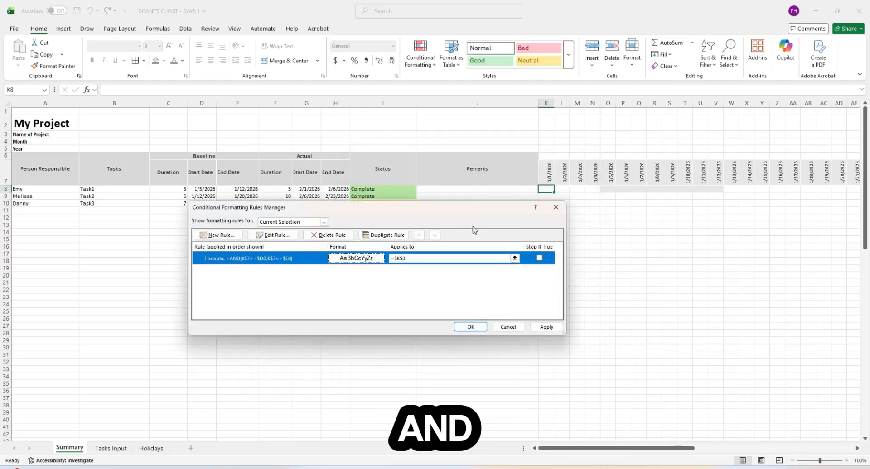
- Set the rule's Applies to range to K8:CE101, apply it, and close the Rules Manager
drag(466, 213, 423, 238)
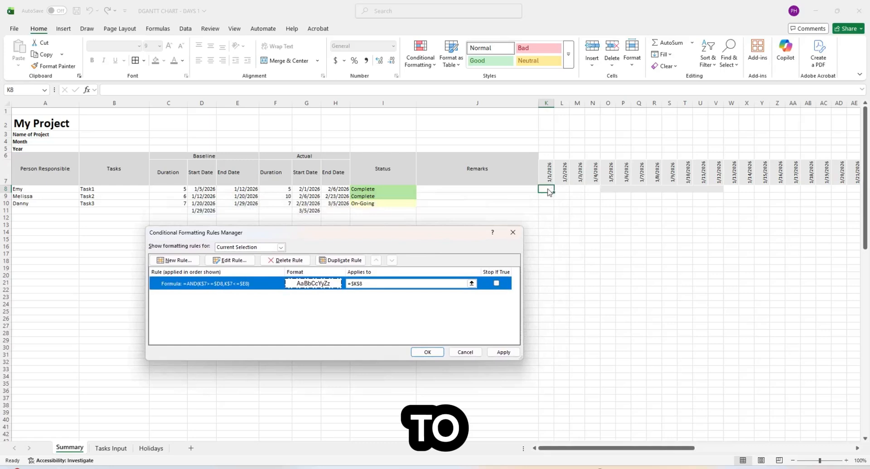
click(471, 284)
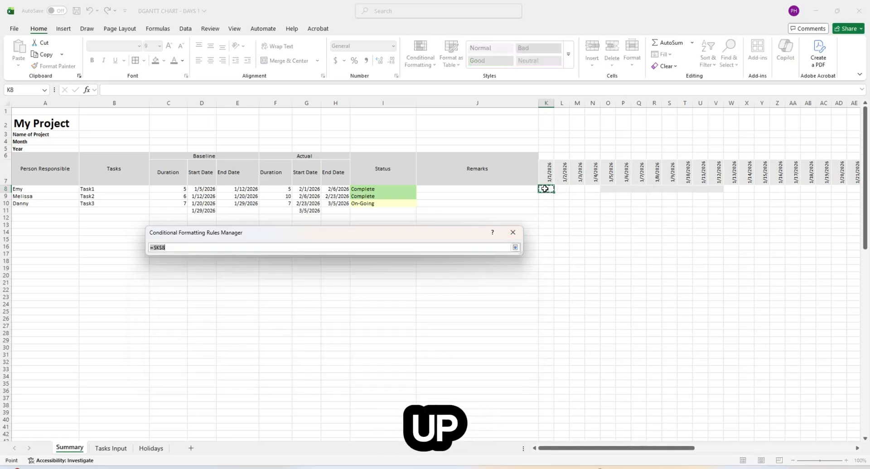
drag(544, 189, 811, 431)
click(514, 247)
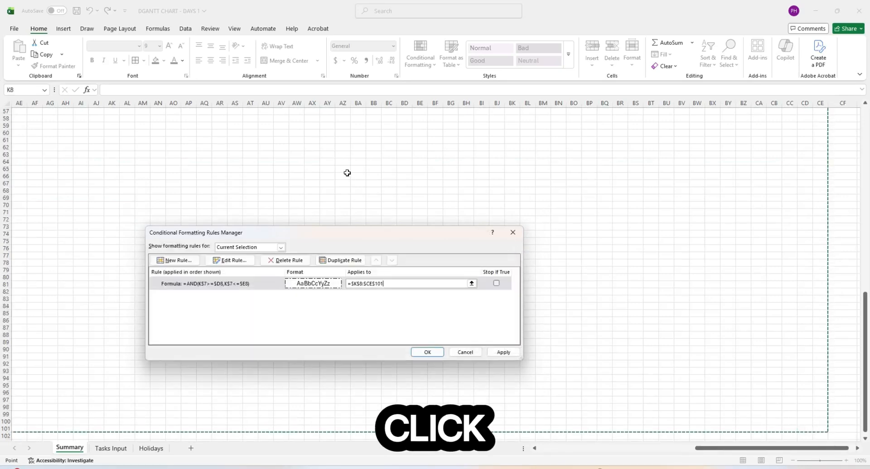
click(502, 352)
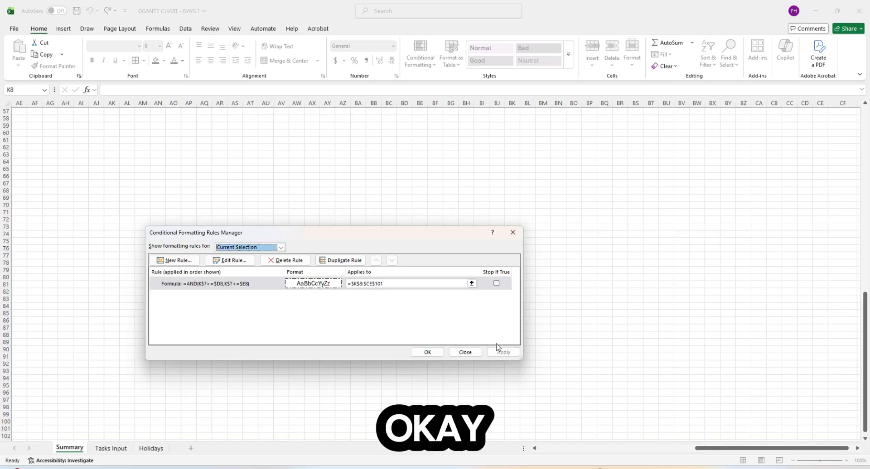
click(424, 353)
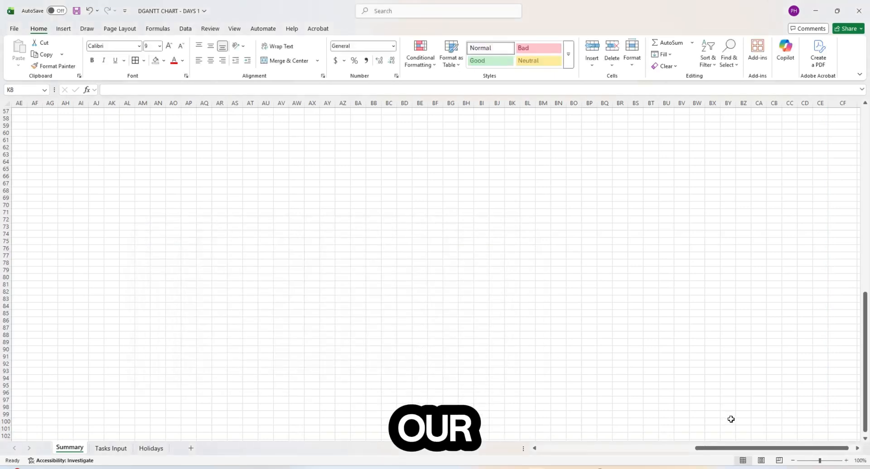
- Remove the manual grey fill from O8:V8 and scroll along the dates to check the dashed bars
drag(730, 448, 398, 451)
drag(865, 362, 865, 177)
click(776, 252)
drag(684, 448, 712, 452)
drag(467, 189, 566, 190)
click(492, 239)
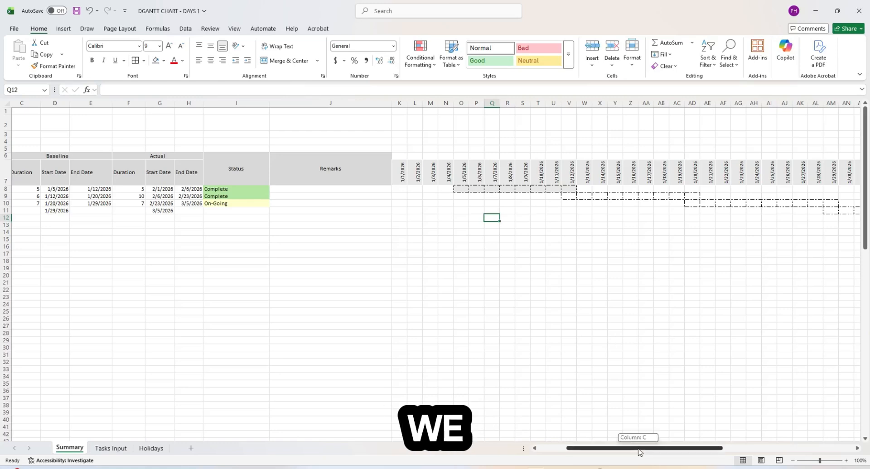
drag(640, 454, 617, 450)
drag(560, 189, 671, 190)
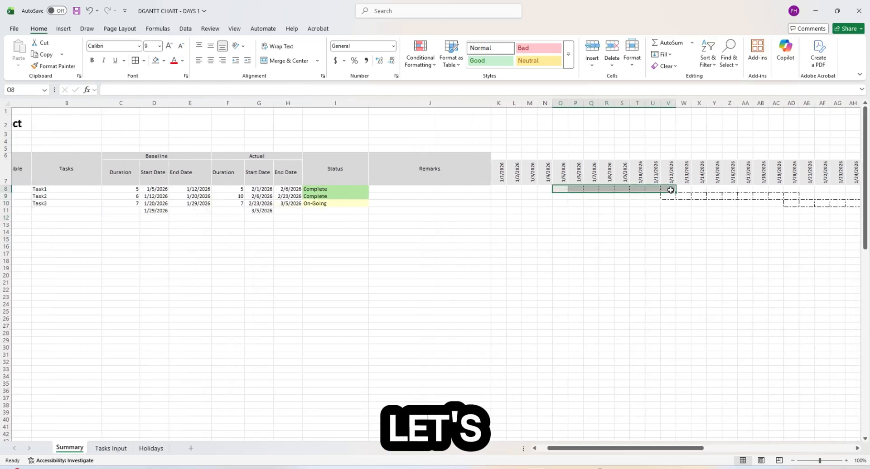
click(156, 61)
click(612, 247)
click(575, 203)
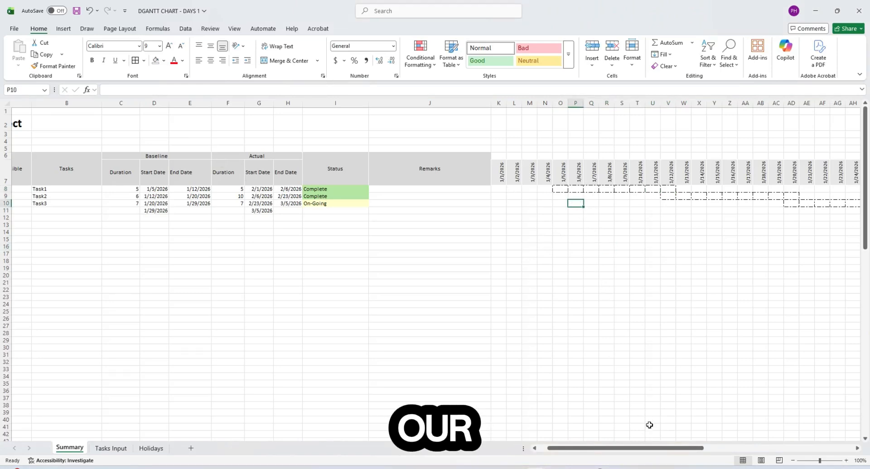
drag(645, 449, 799, 449)
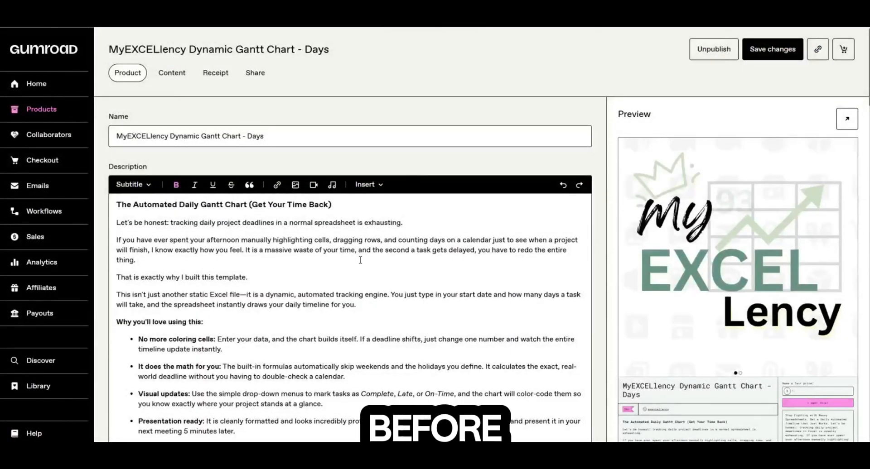
- Flip the Gumroad cover carousel between the Gantt screenshot and MyEXCELlency title image, then review pricing
scroll(360, 260, down, 2)
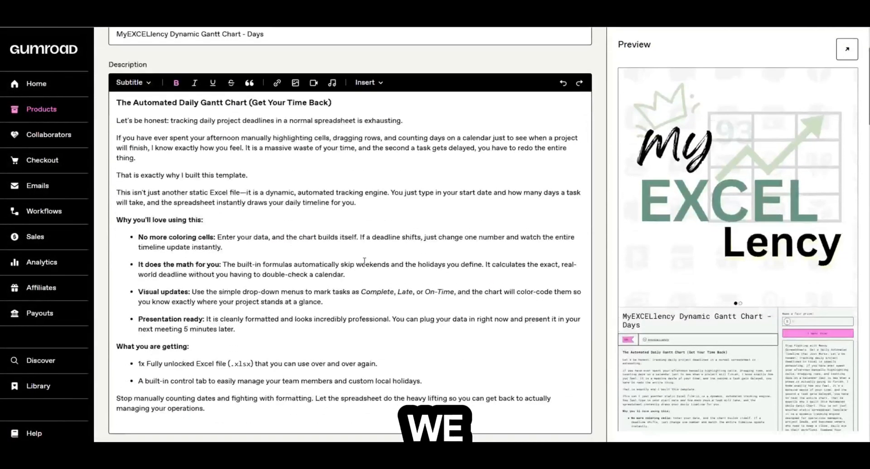
scroll(360, 260, up, 2)
scroll(358, 265, down, 5)
scroll(358, 269, down, 12)
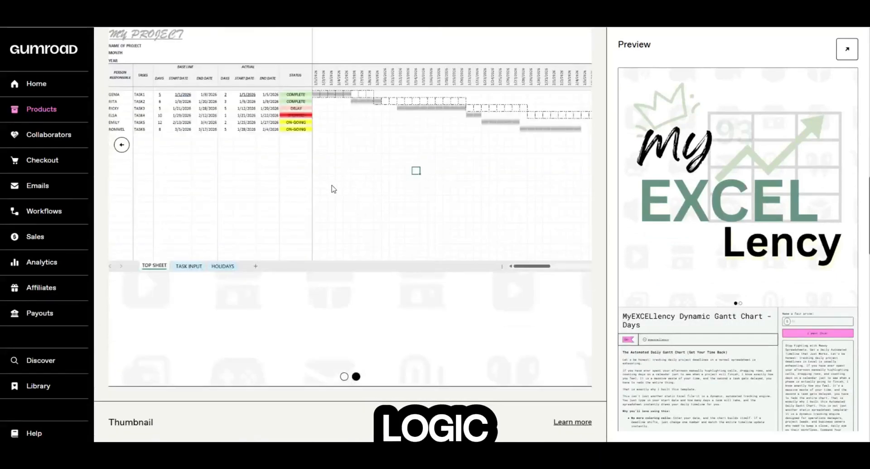
click(121, 147)
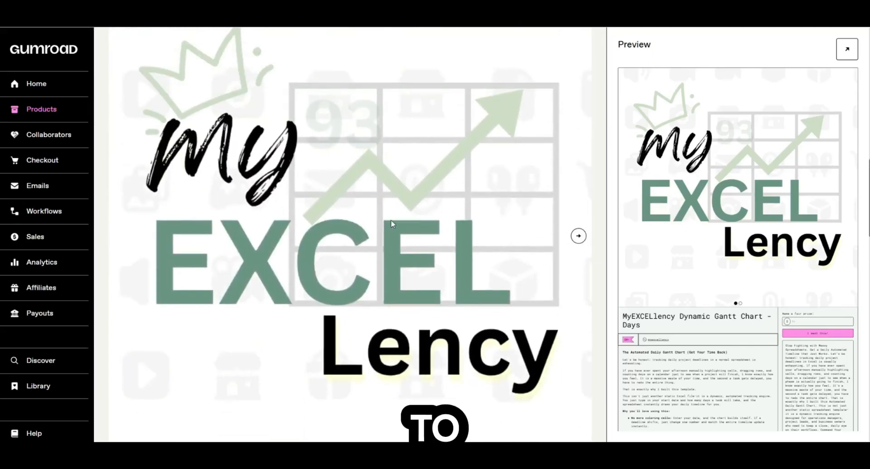
click(578, 236)
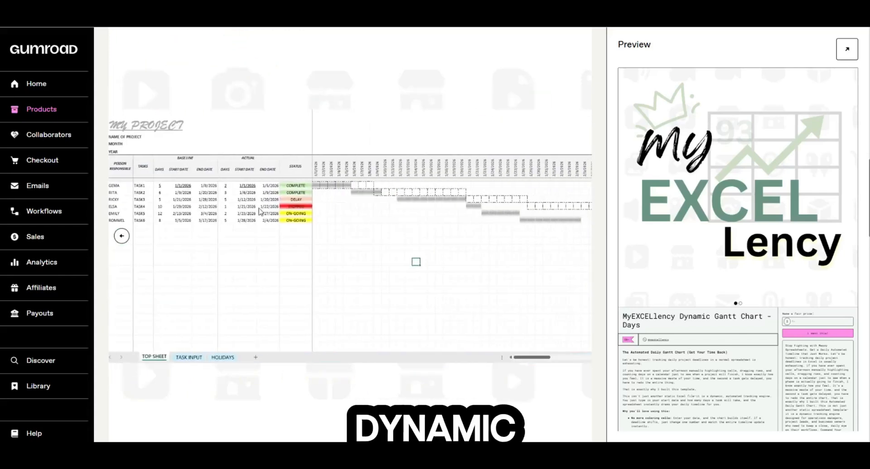
click(121, 236)
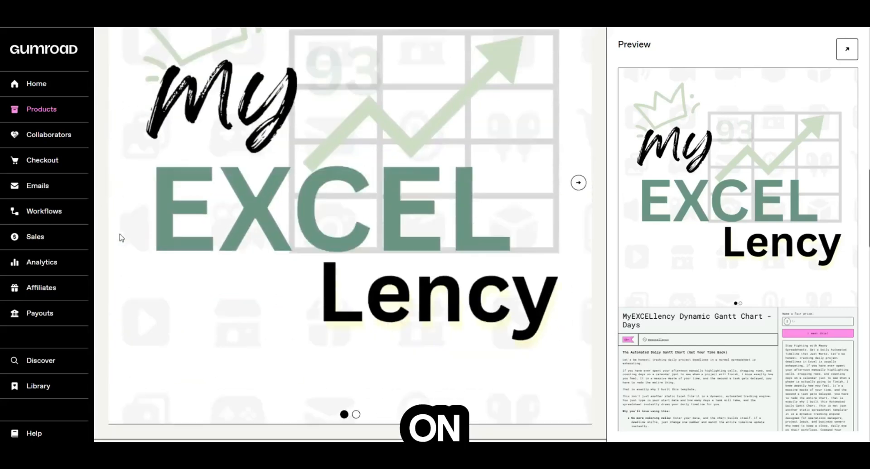
scroll(121, 238, down, 15)
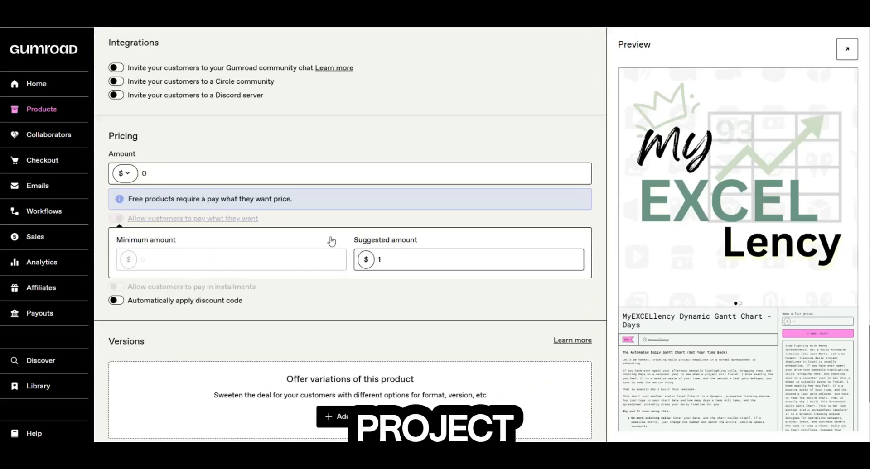
scroll(395, 275, down, 3)
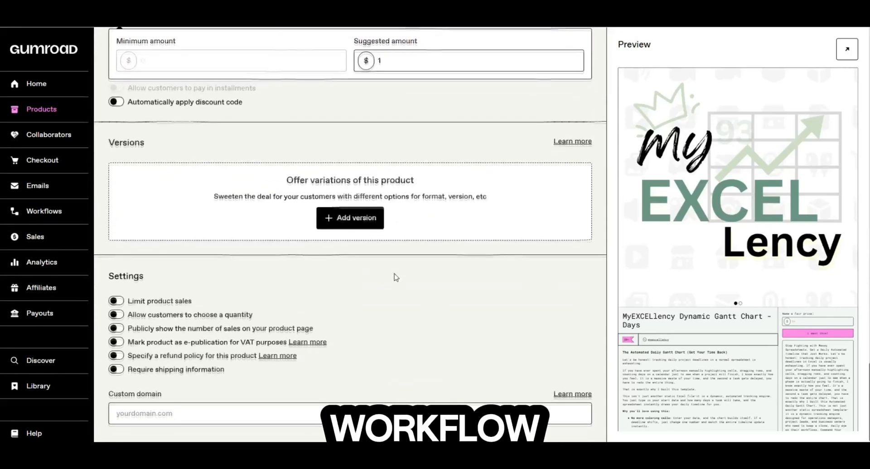
scroll(395, 278, up, 18)
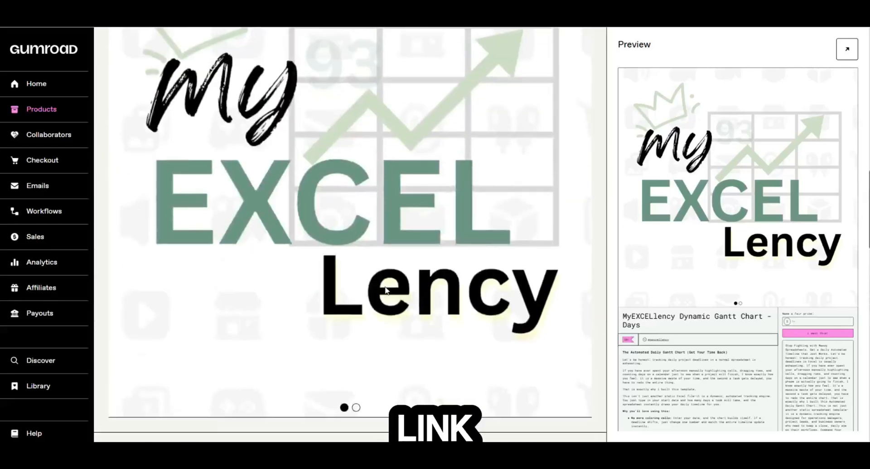
scroll(386, 290, down, 2)
scroll(387, 290, down, 1)
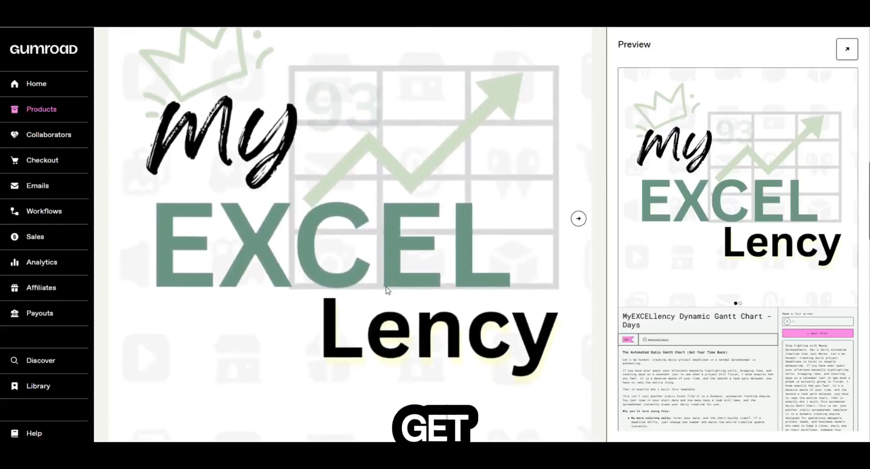
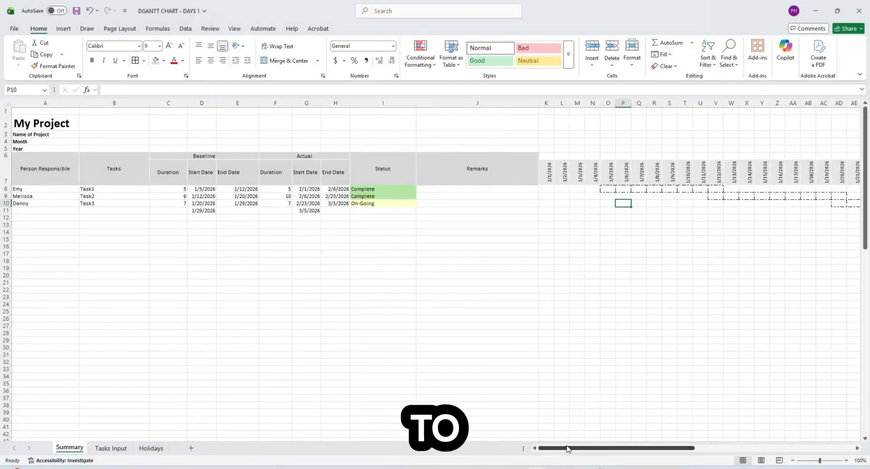
- Point out the Actual section heading and the actual duration formula in F8
click(562, 289)
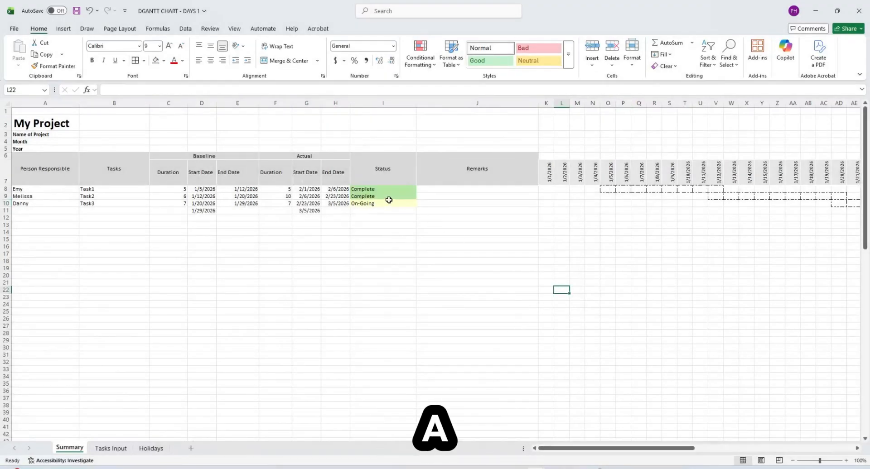
click(301, 155)
click(287, 189)
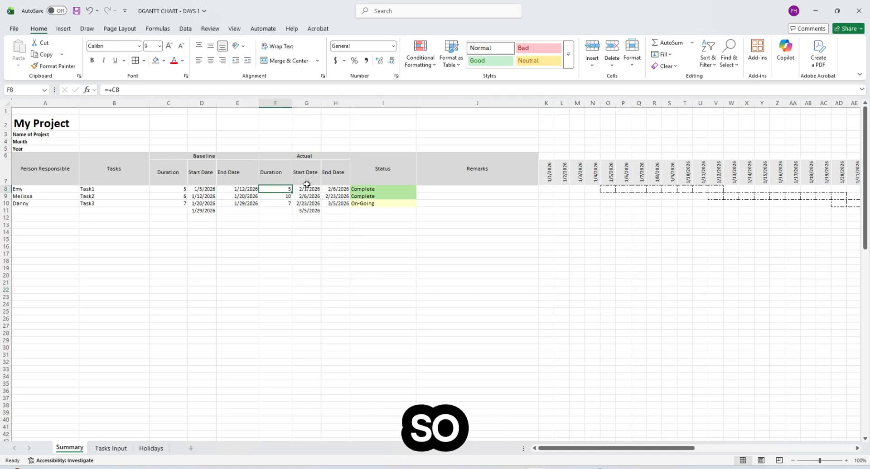
click(578, 248)
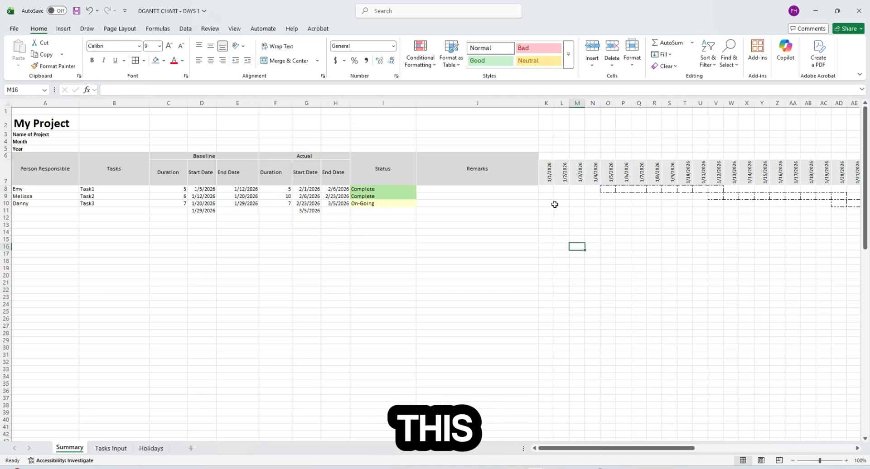
- Select K8 and start a new 'Use a formula to determine which cells to format' rule
click(548, 190)
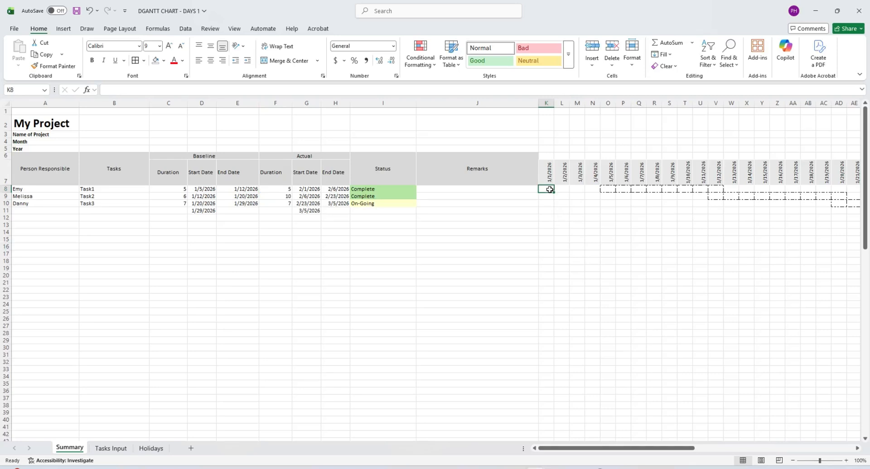
click(419, 57)
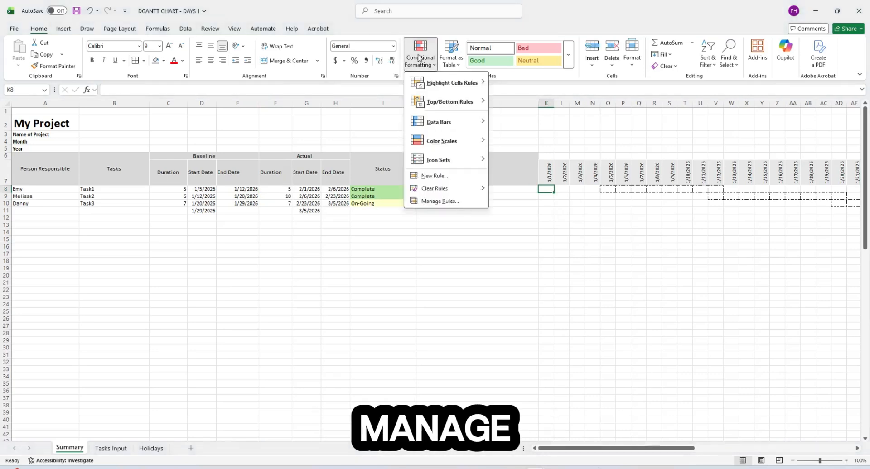
click(449, 203)
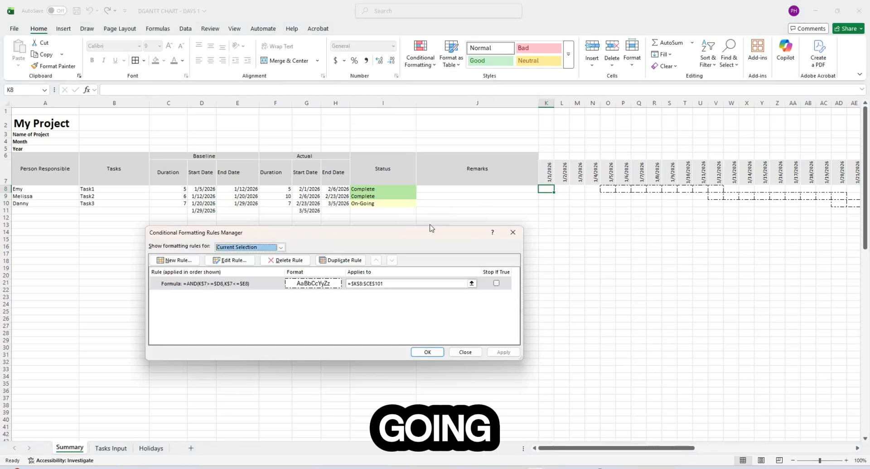
click(185, 261)
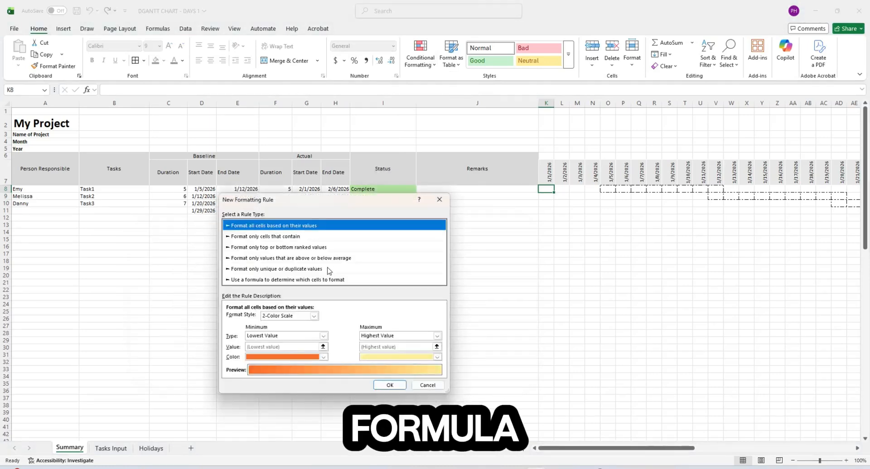
click(314, 280)
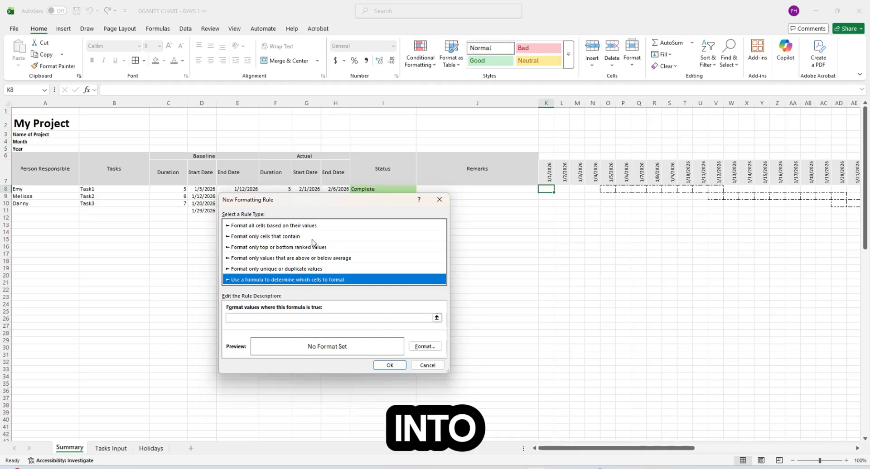
drag(297, 200, 522, 213)
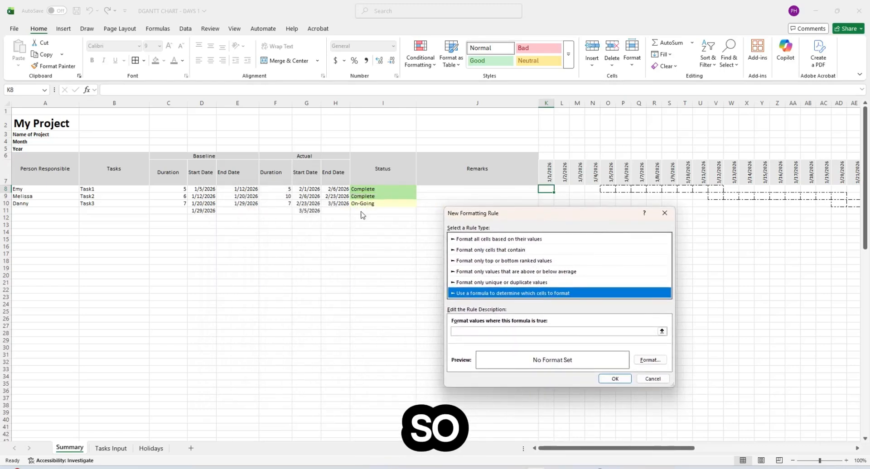
- Begin the rule formula as =and(K$7>=$G8 with mixed references
click(543, 333)
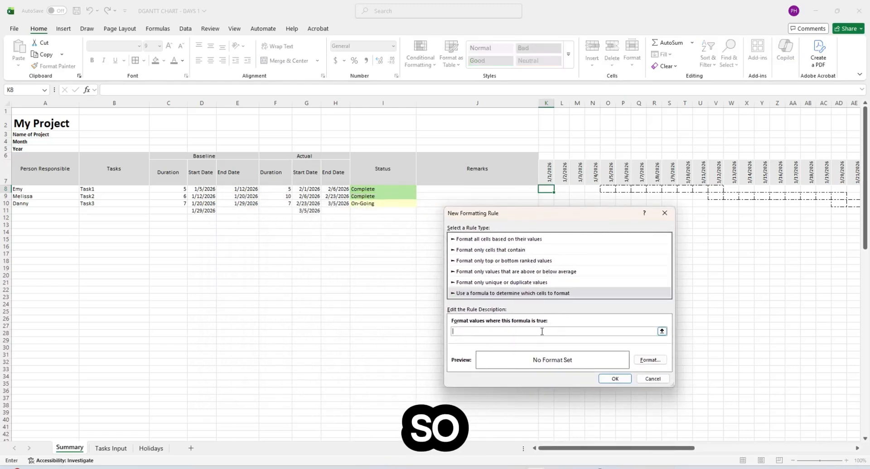
text(=and()
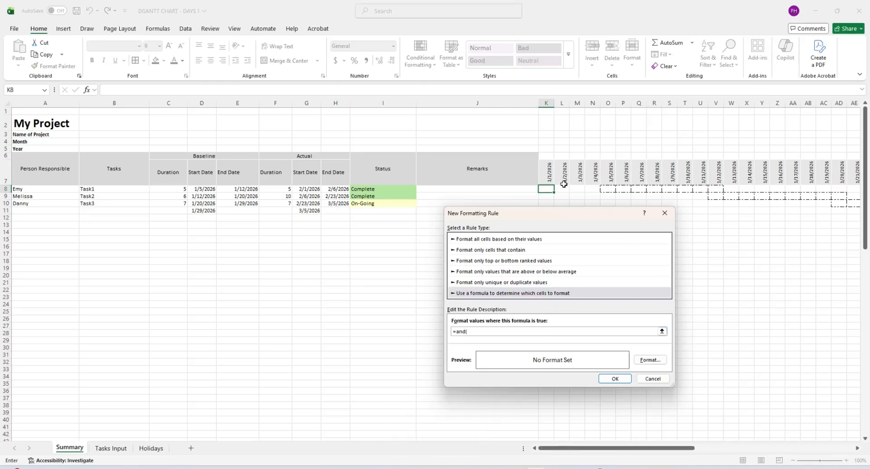
click(545, 176)
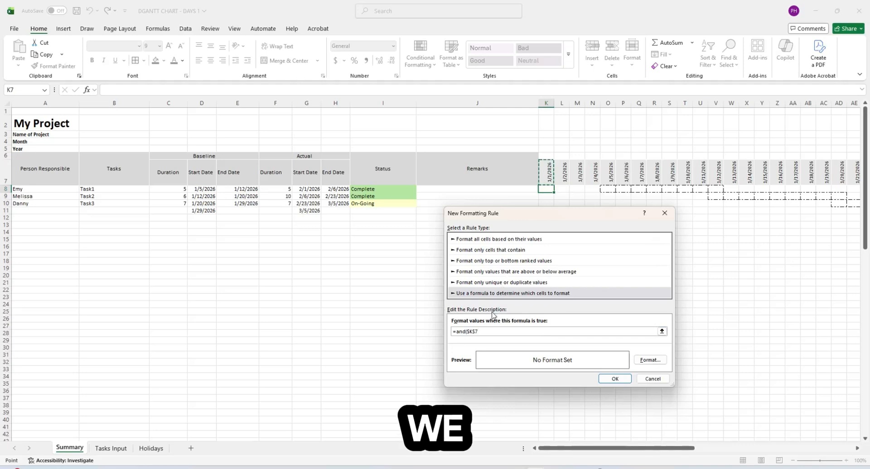
key(F4)
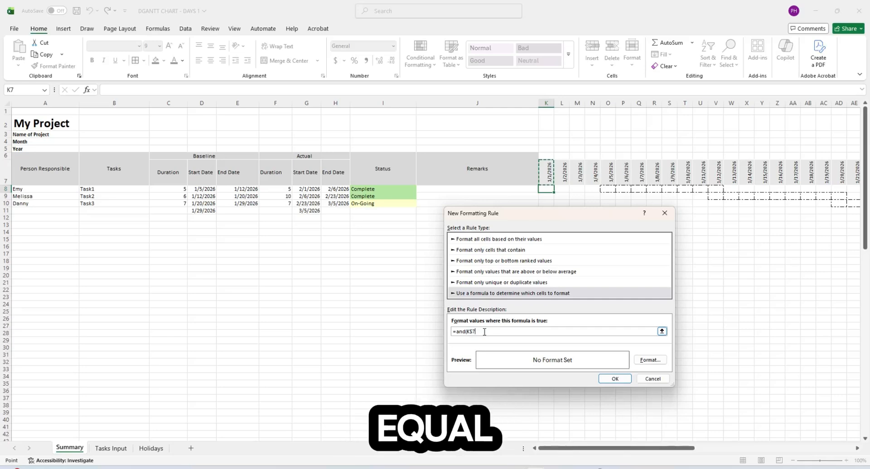
text(>=)
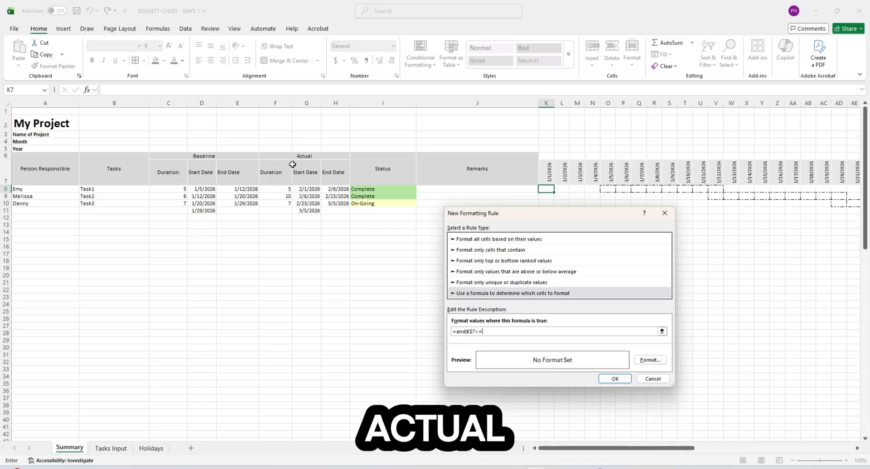
click(307, 189)
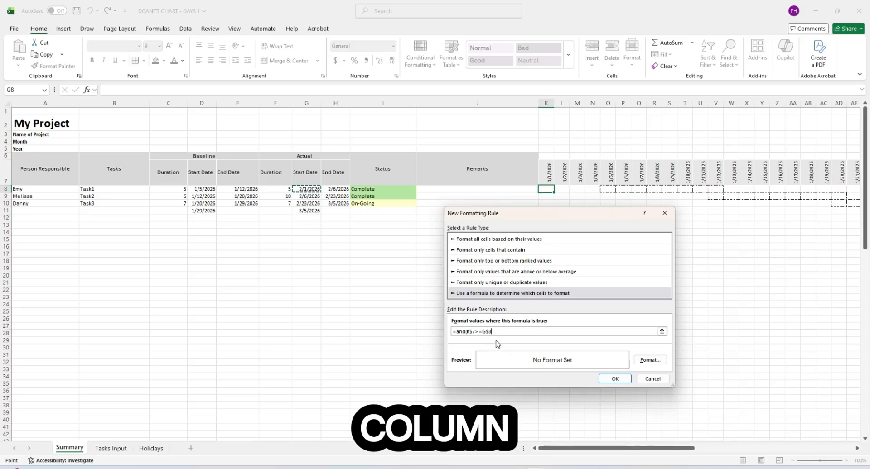
key(F4)
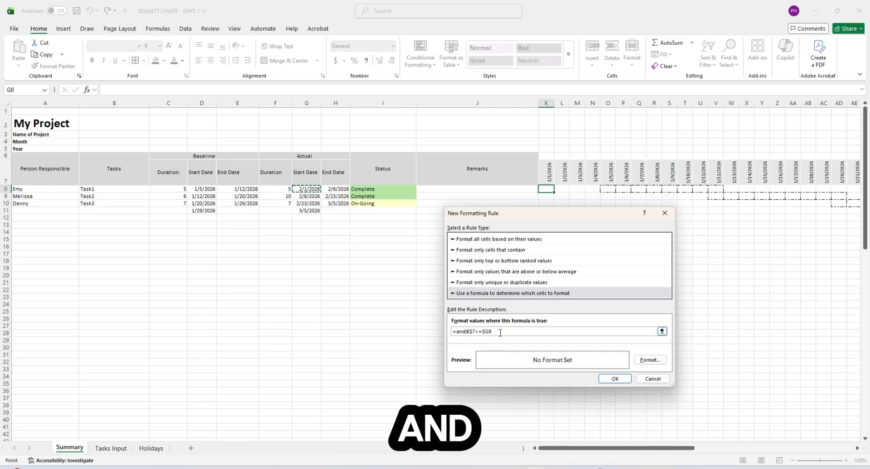
- Complete the formula with K$7<=$H8, giving =and(K$7>=$G8, K$7<=$H8)
text(,)
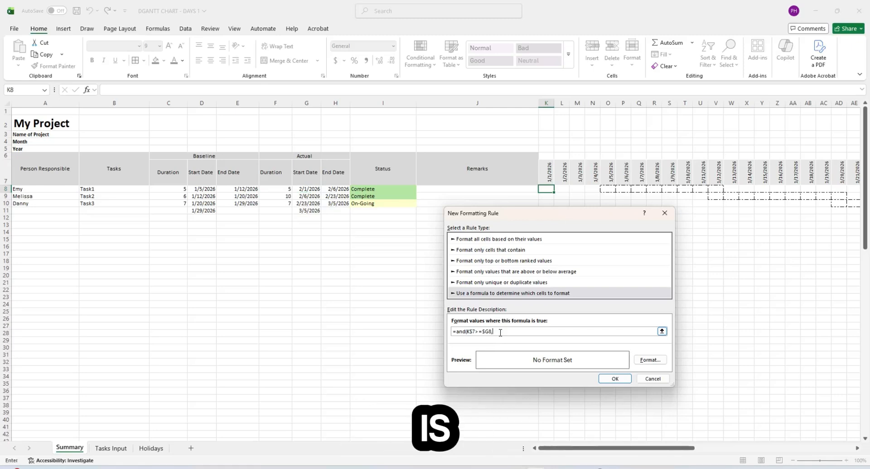
click(546, 174)
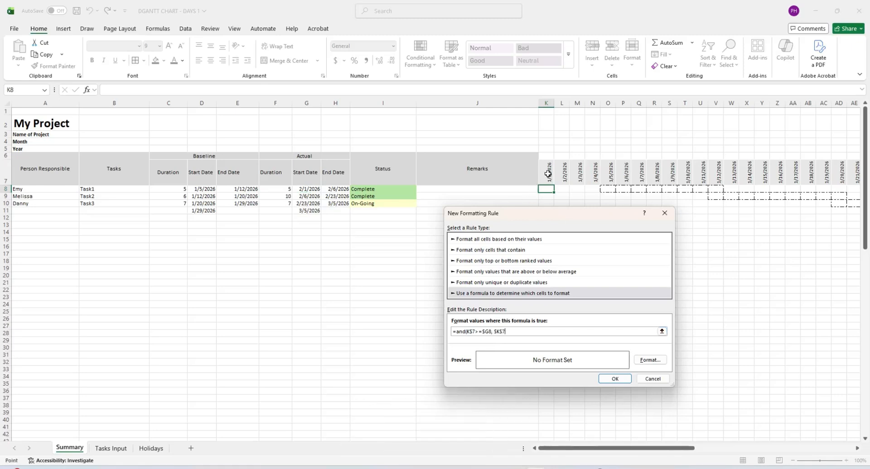
key(F4)
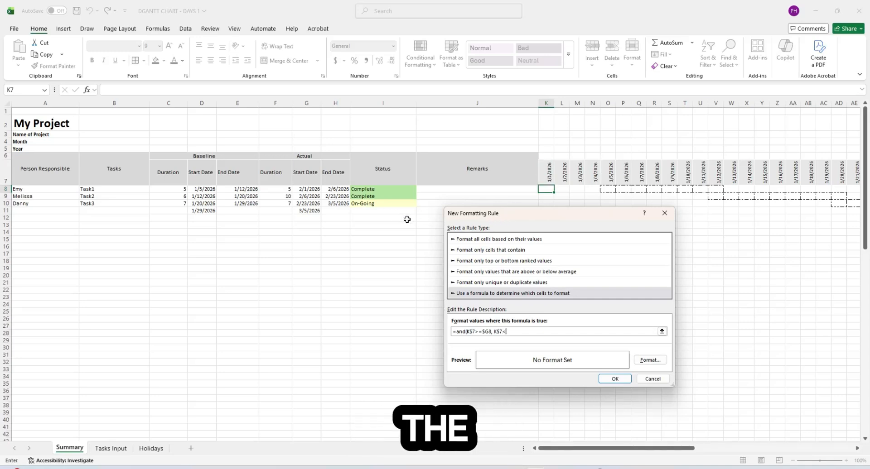
text(<=)
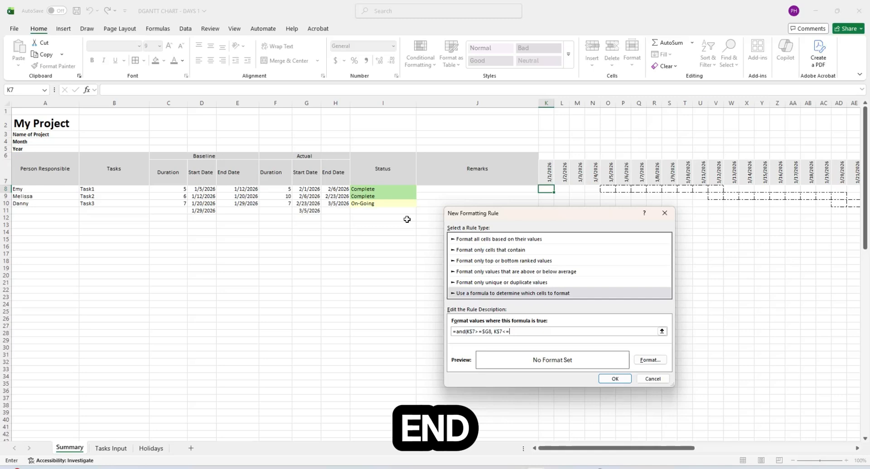
click(338, 189)
key(F4)
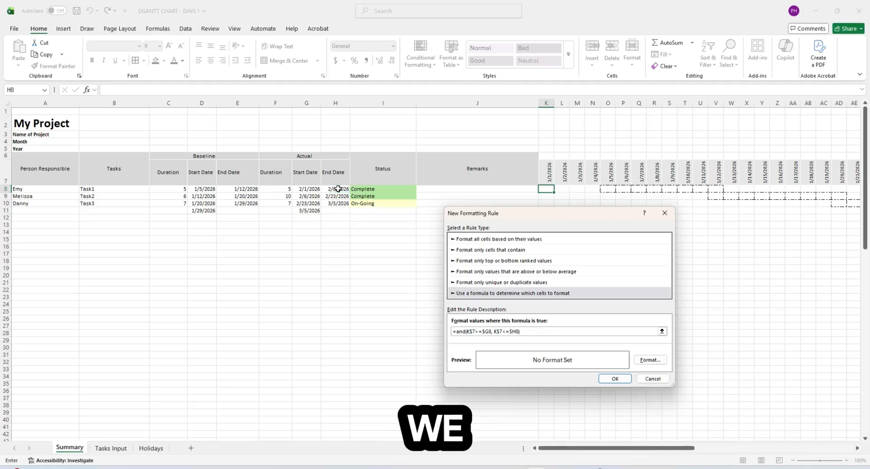
- Give the new rule a light grey fill and confirm it
click(648, 361)
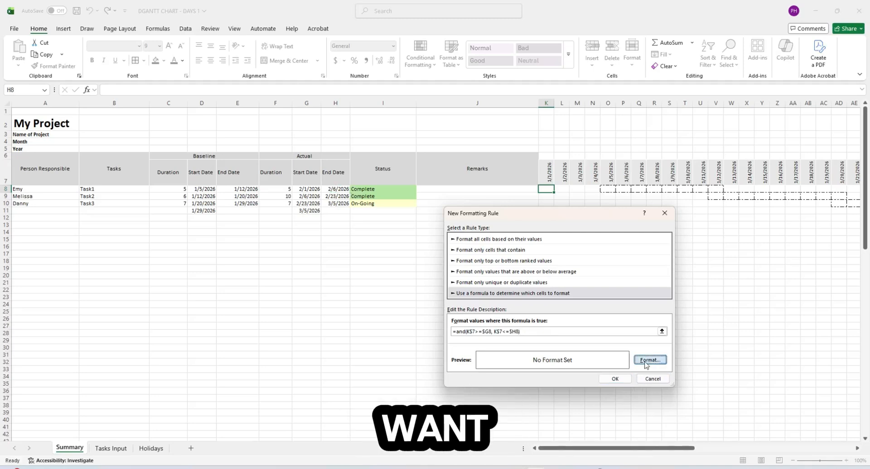
drag(368, 173, 372, 154)
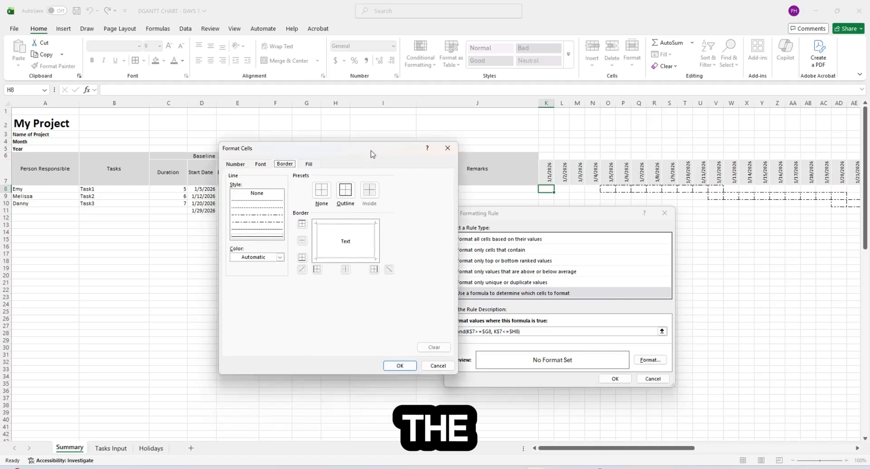
drag(294, 153, 422, 157)
click(419, 169)
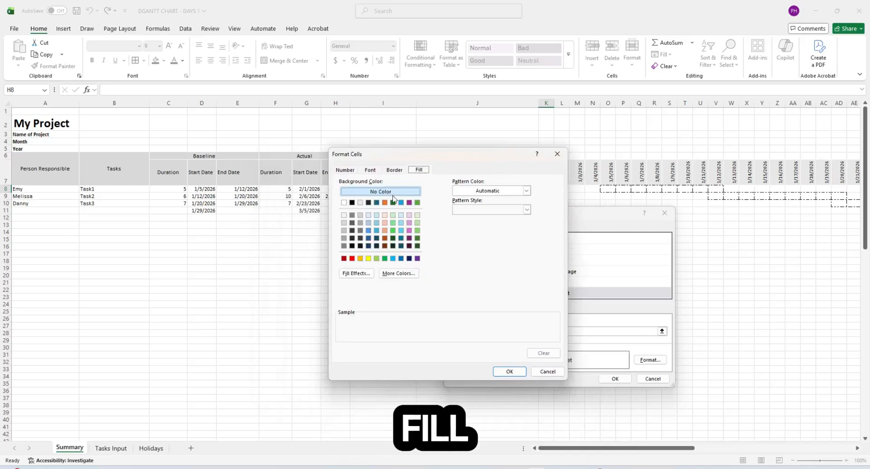
click(352, 216)
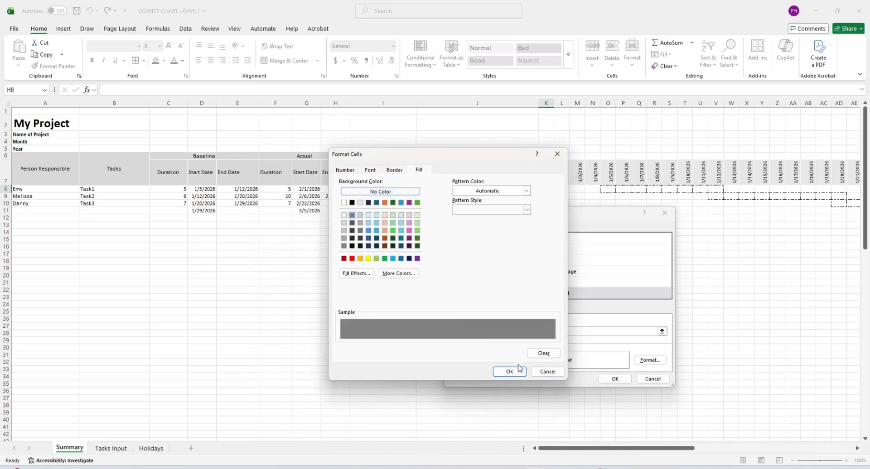
click(360, 215)
click(511, 371)
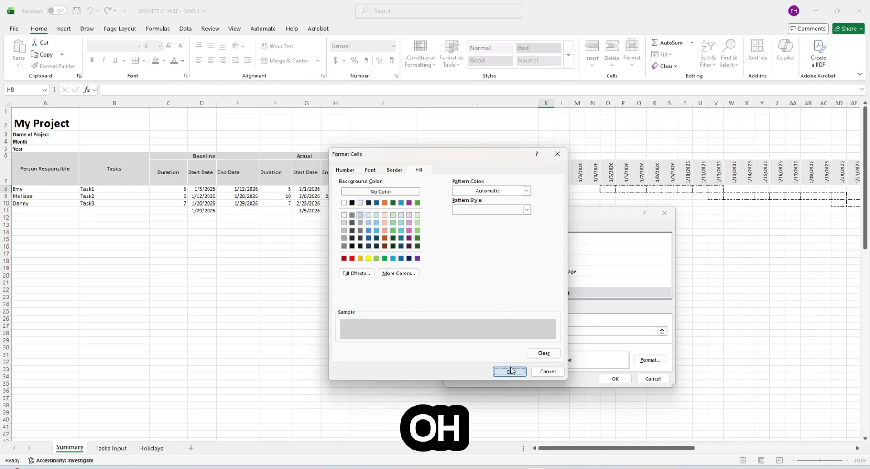
click(616, 380)
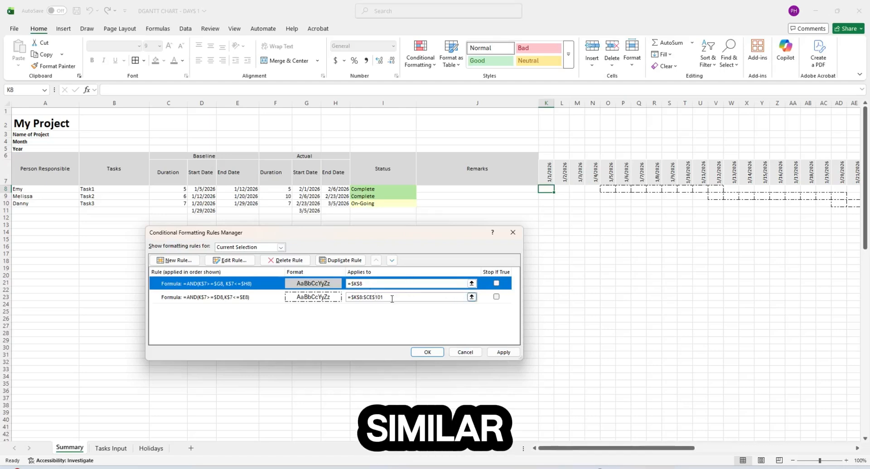
- Set the first rule's Applies to range to $K$8:$CE$101, apply it, and close the manager
drag(392, 299, 347, 286)
key(ctrl+c)
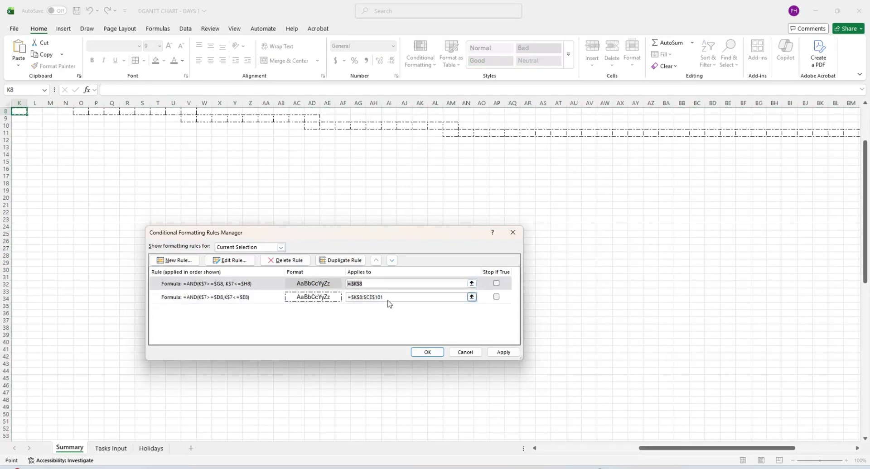
click(388, 300)
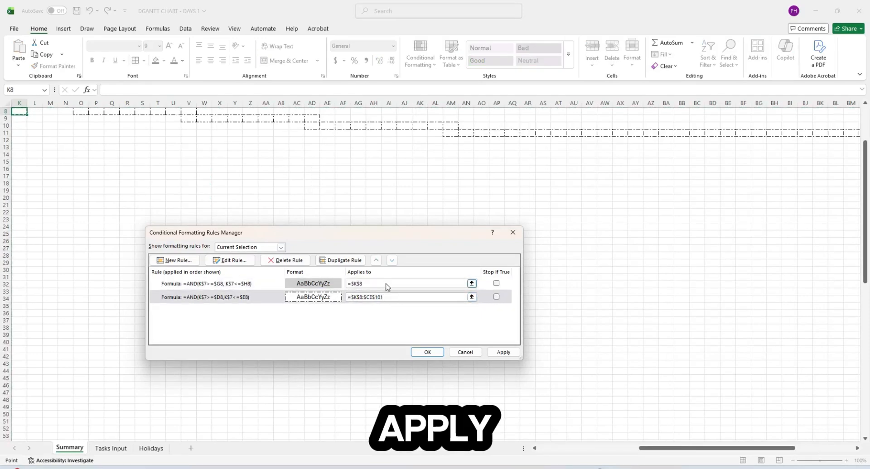
click(388, 287)
key(ctrl+v)
click(503, 353)
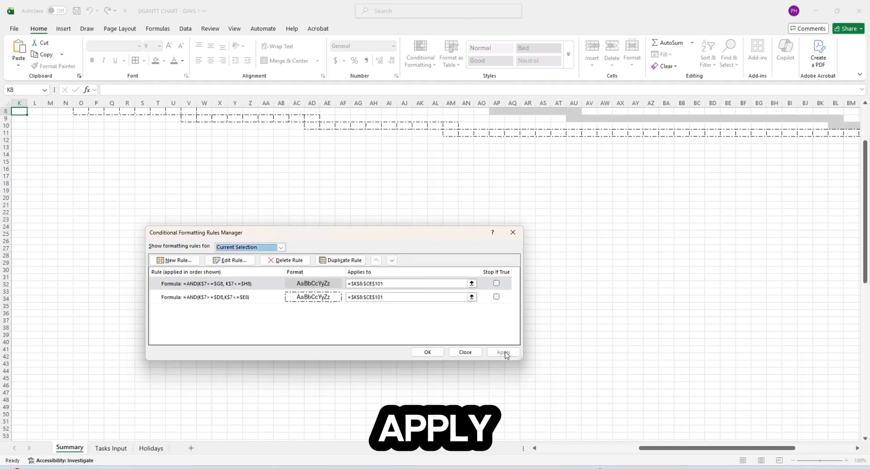
click(427, 352)
scroll(489, 325, up, 3)
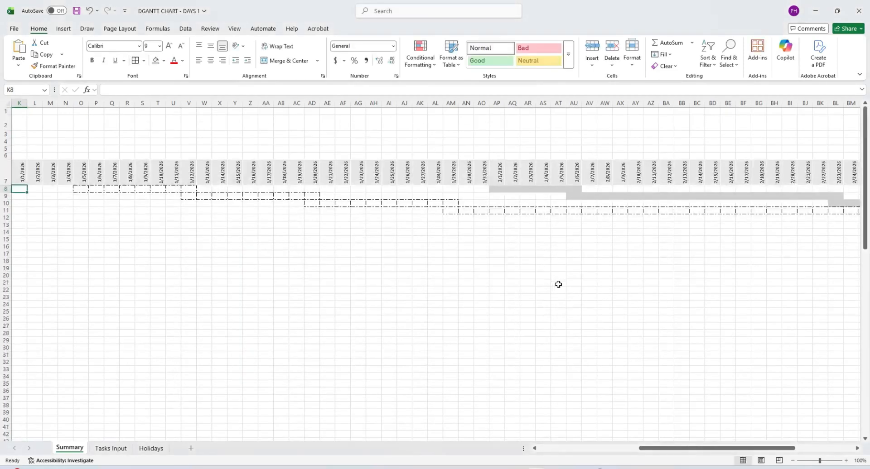
drag(693, 448, 664, 450)
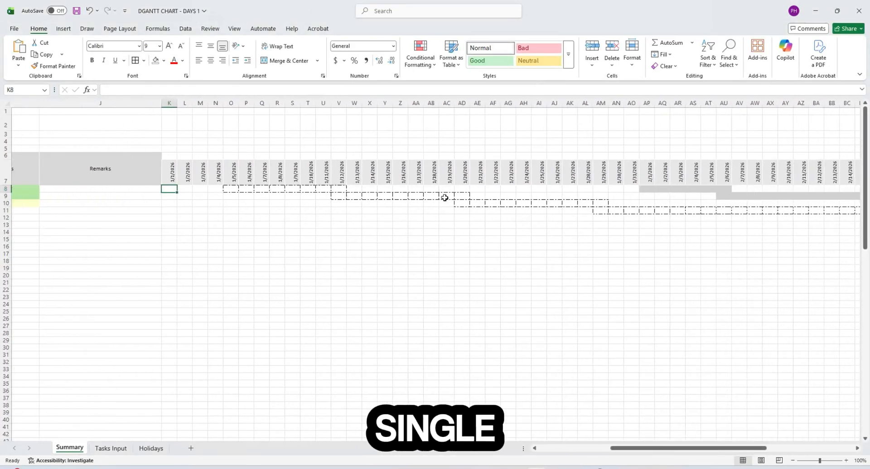
drag(665, 451, 580, 452)
click(306, 225)
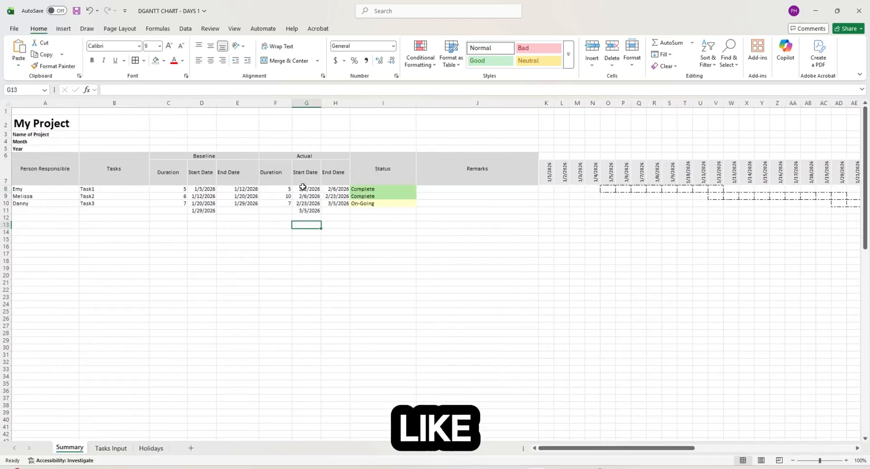
click(307, 189)
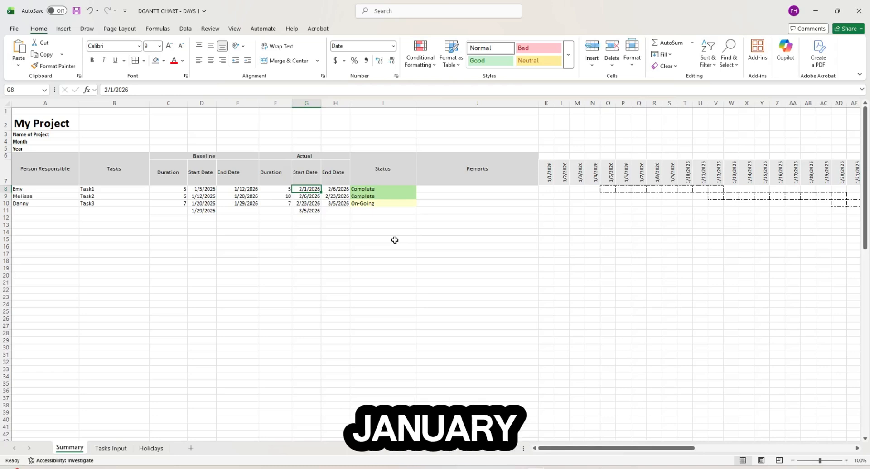
- Enter 1/5 as Task1's actual start date in G8 and check the 1/20/2026 header formula
text(1/5)
key(Return)
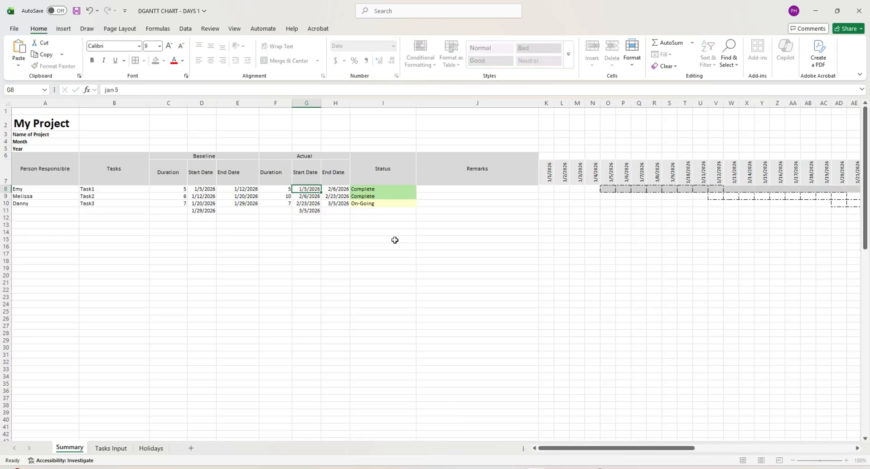
click(347, 237)
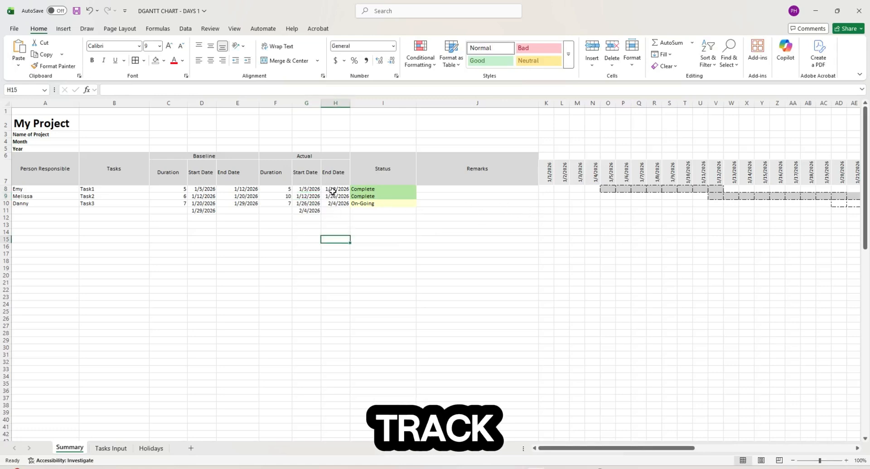
drag(659, 449, 743, 450)
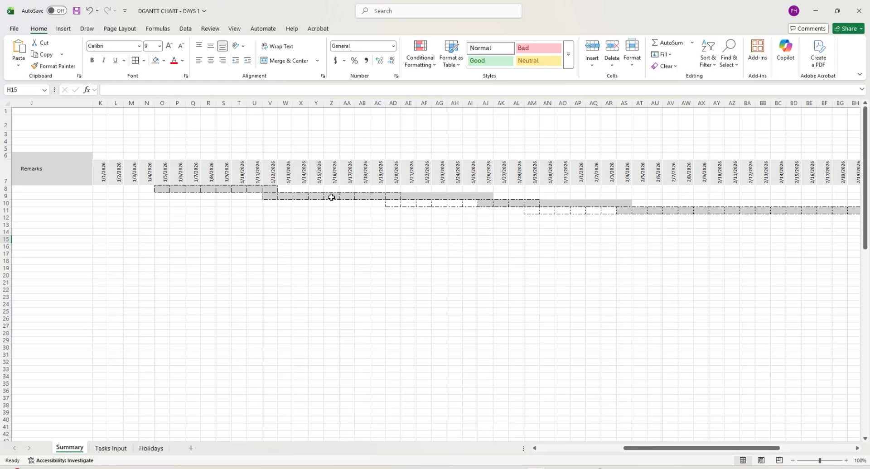
click(392, 178)
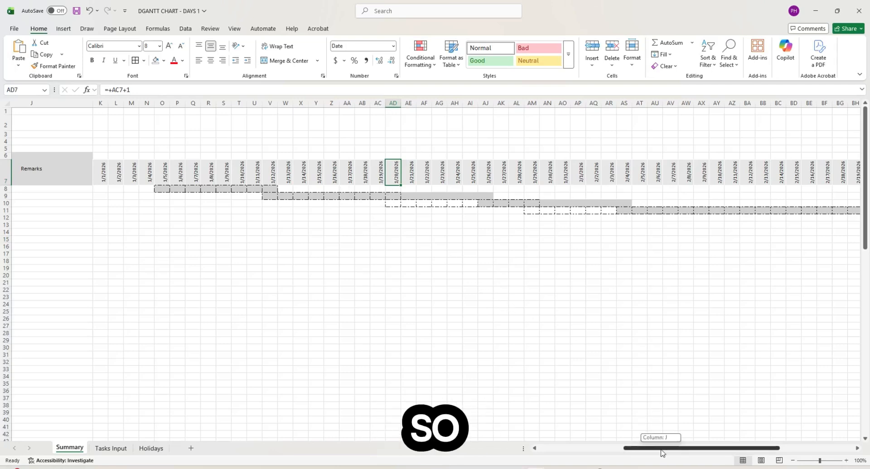
drag(660, 448, 575, 449)
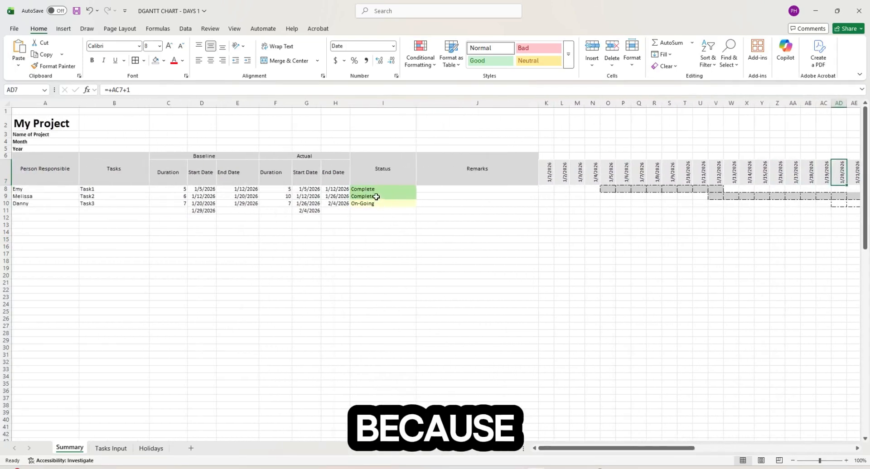
- Set Task2's status to Delay from the I9 dropdown and select its Remarks cell
click(378, 196)
click(280, 197)
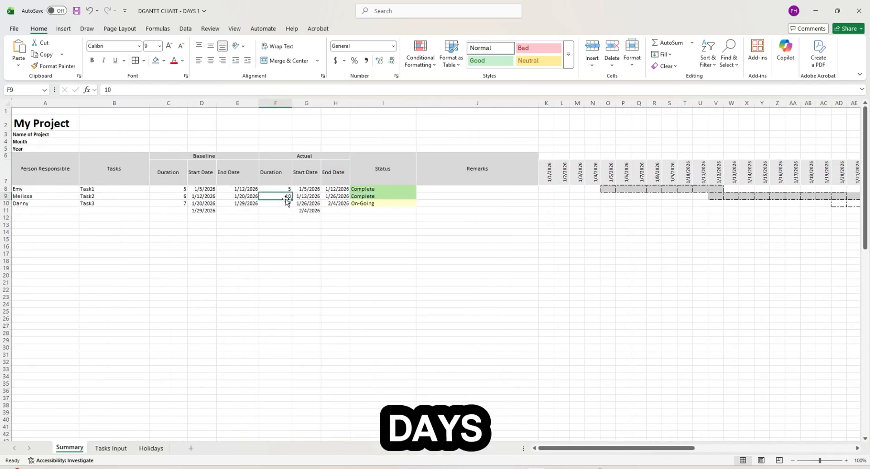
click(380, 198)
click(420, 196)
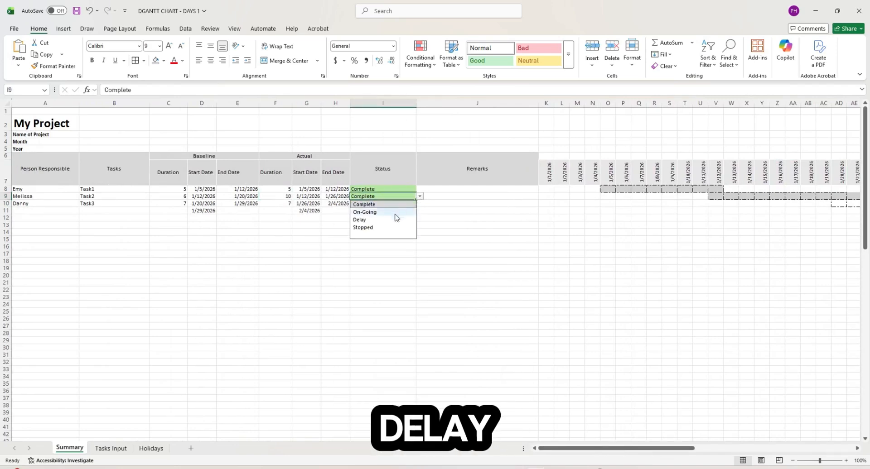
click(385, 218)
click(441, 217)
click(439, 197)
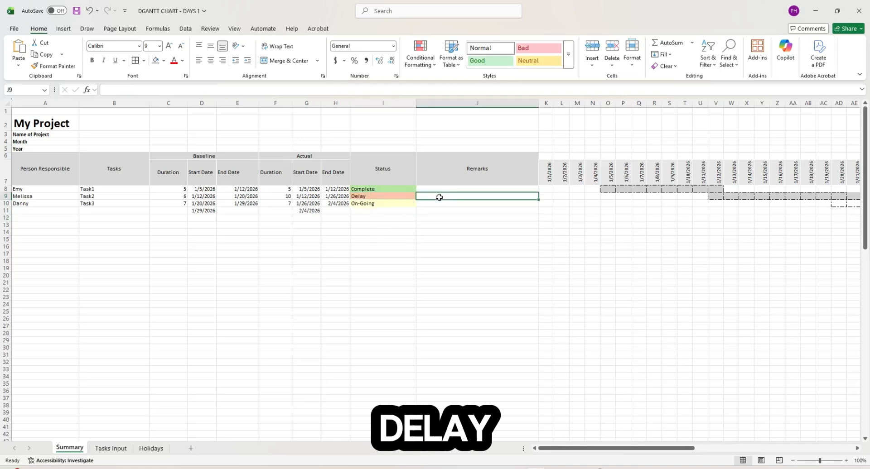
- Enter the remark 'delay arrival of materials' in Task2's Remarks cell J9
text(delay)
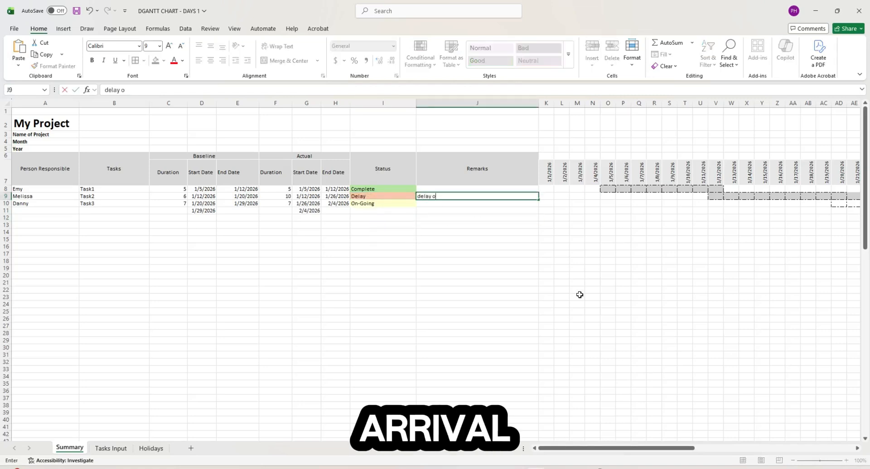
text( arr)
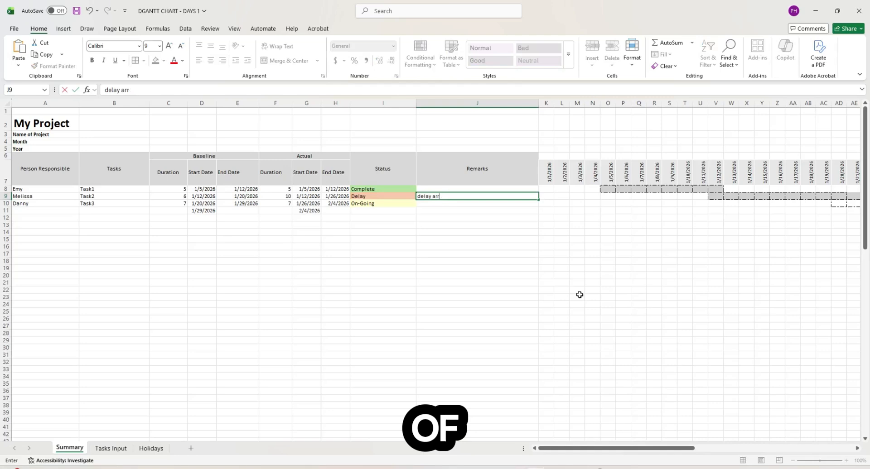
text(oval of ma)
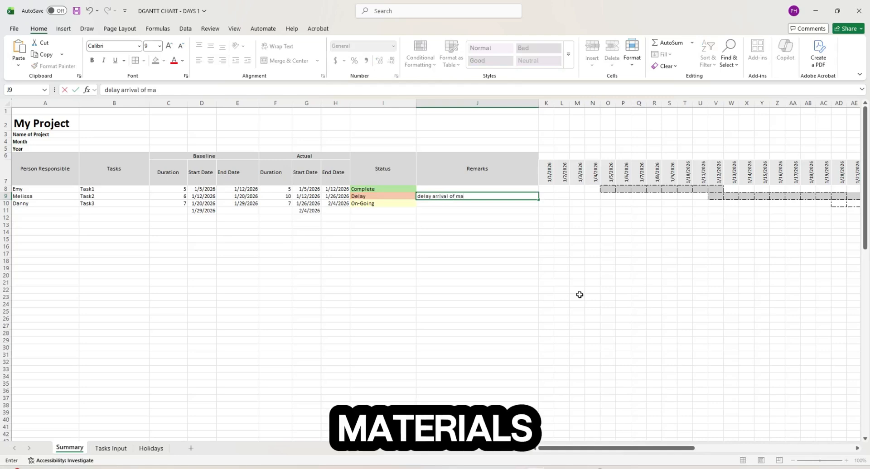
text(terials)
key(Return)
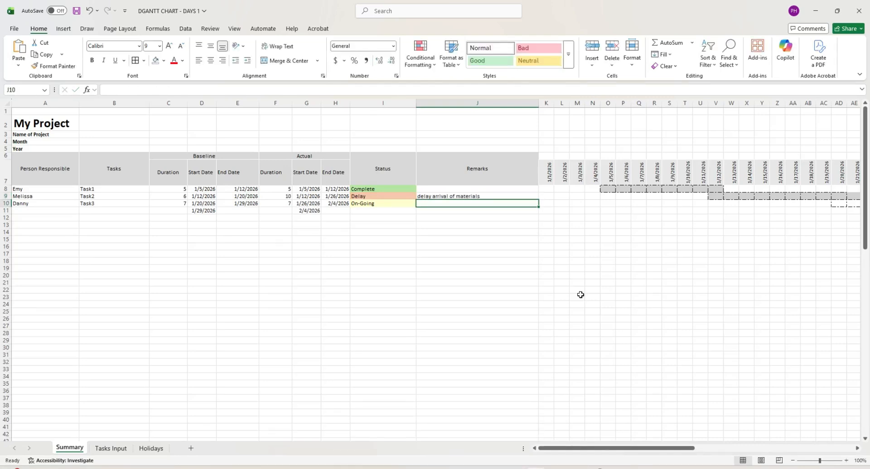
click(562, 276)
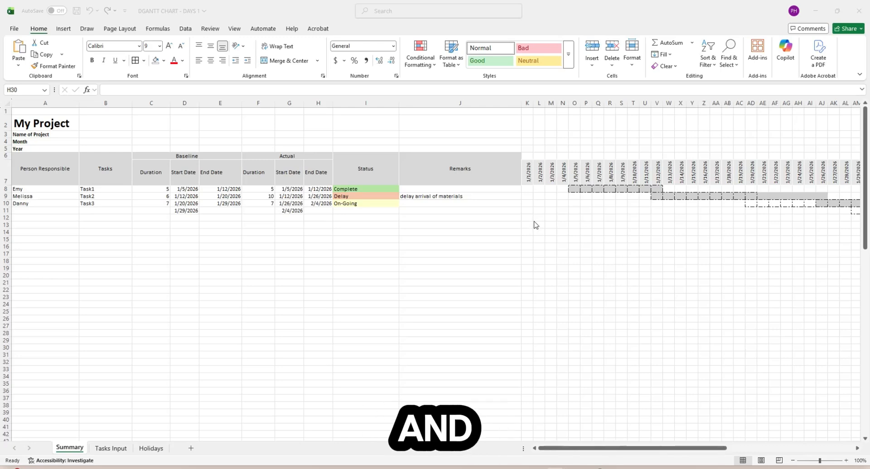
- Review Task1's baseline end date formula and the table header rows A6:J7
click(534, 191)
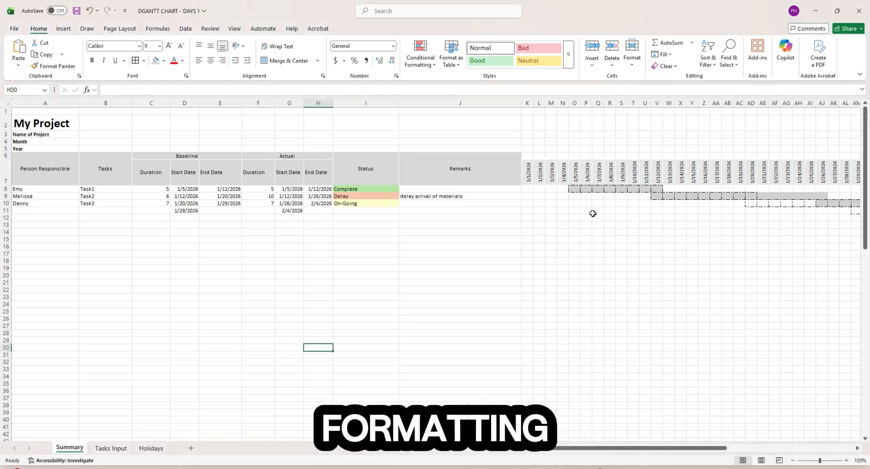
click(224, 192)
drag(49, 165, 512, 177)
click(596, 240)
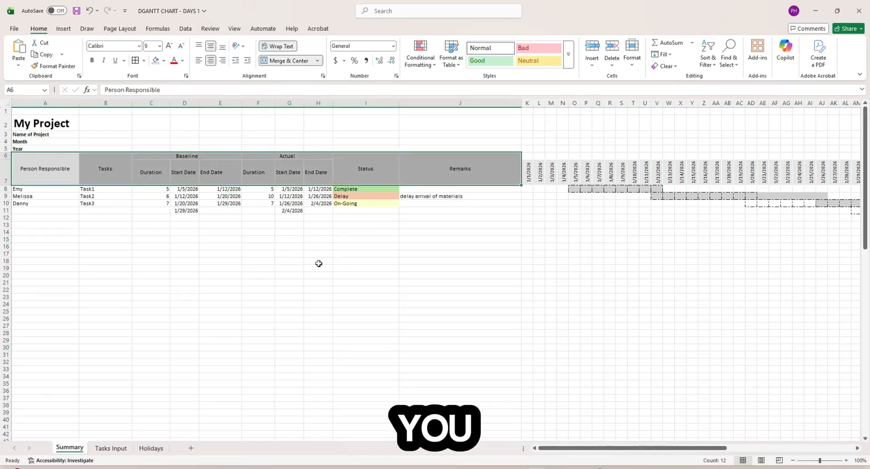
click(249, 253)
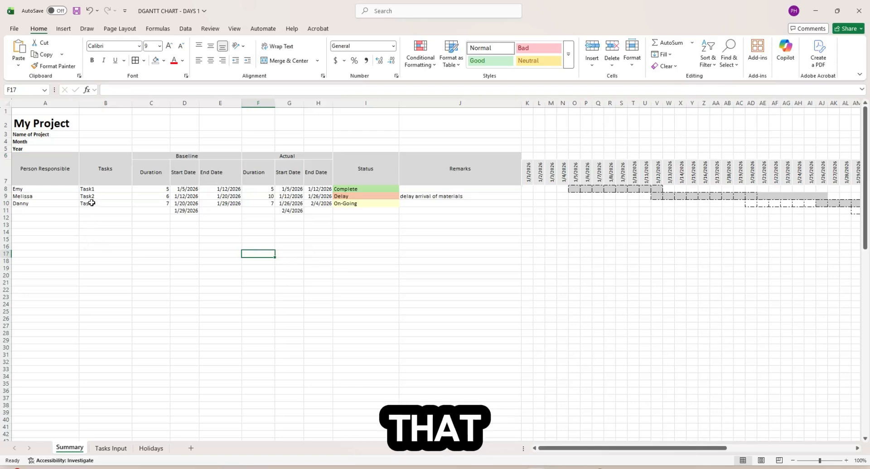
click(99, 224)
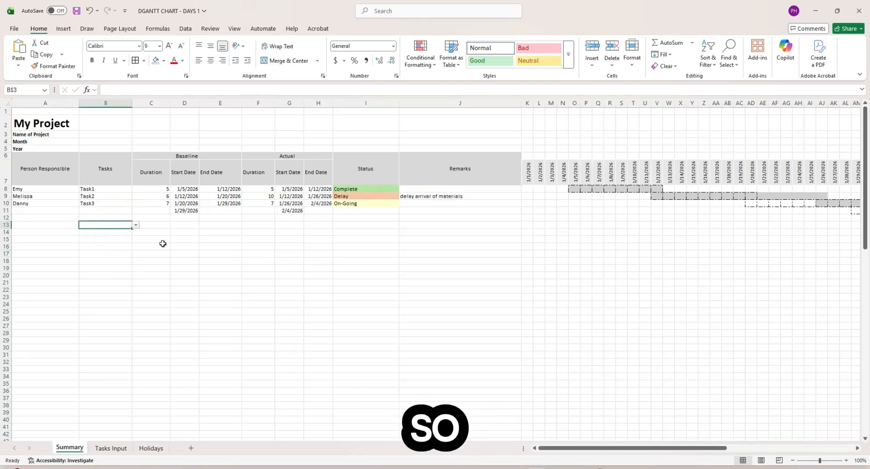
click(537, 204)
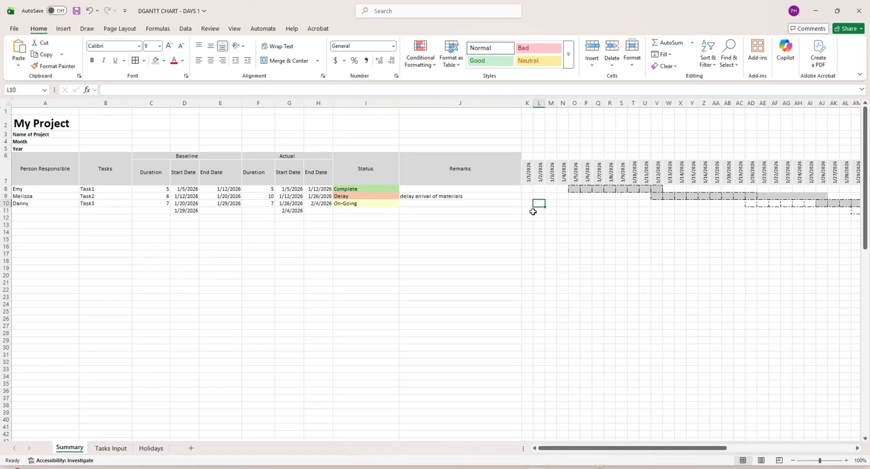
- Open the Protect Sheet dialog for the Summary sheet
right_click(71, 449)
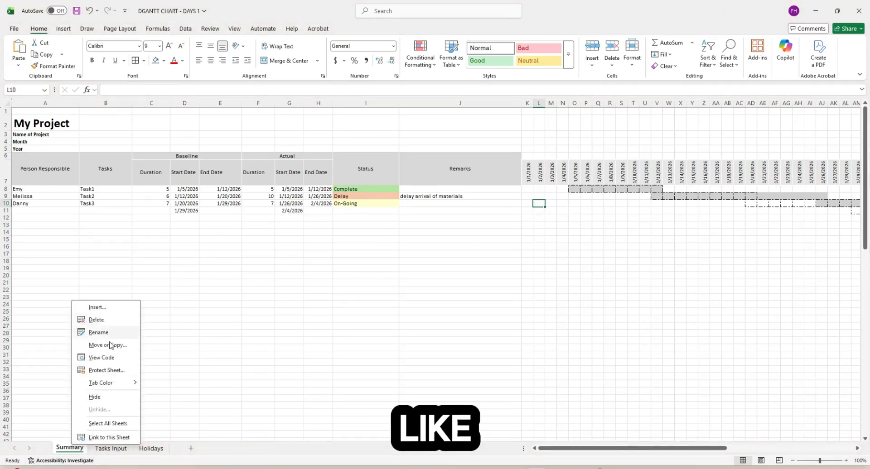
right_click(74, 448)
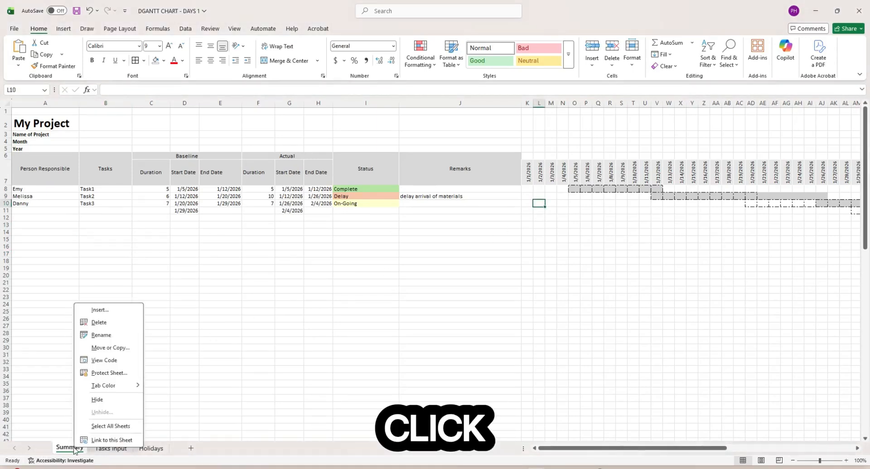
click(121, 375)
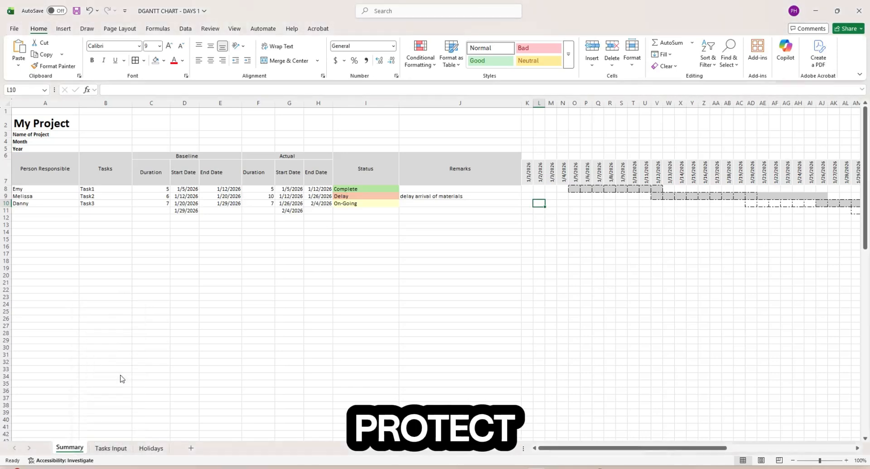
drag(132, 289, 142, 238)
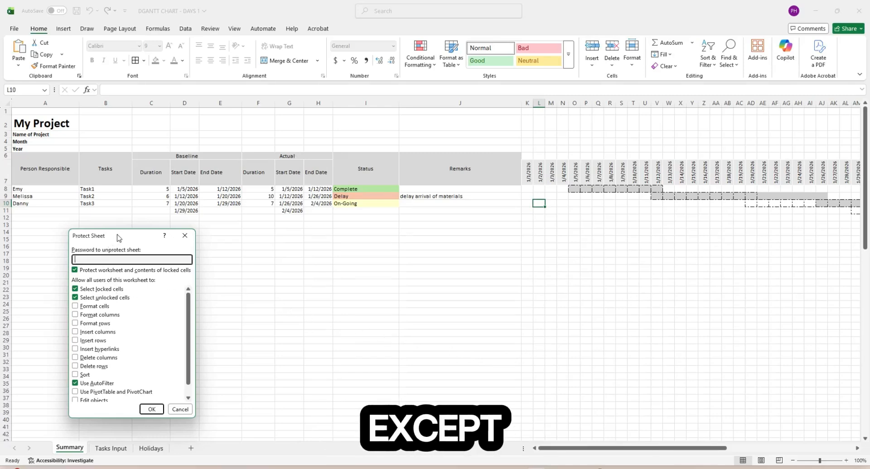
drag(118, 238, 123, 227)
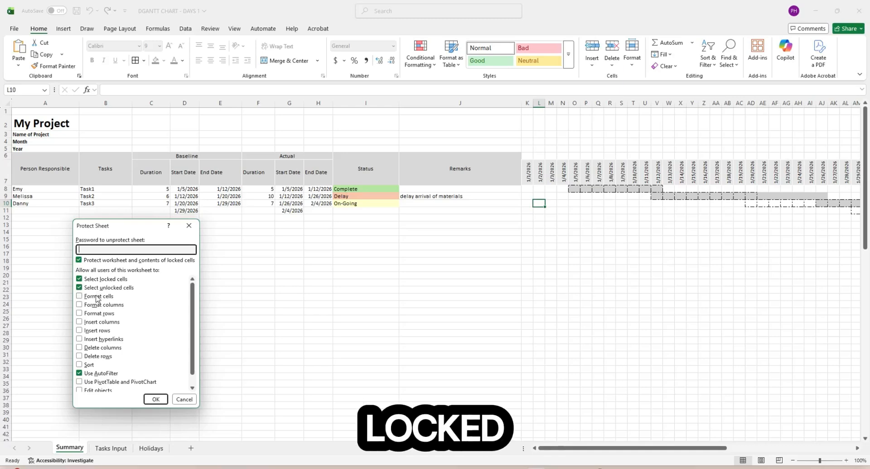
- Tick Format cells/columns/rows and Insert columns/rows/hyperlinks, then cancel without protecting
click(80, 297)
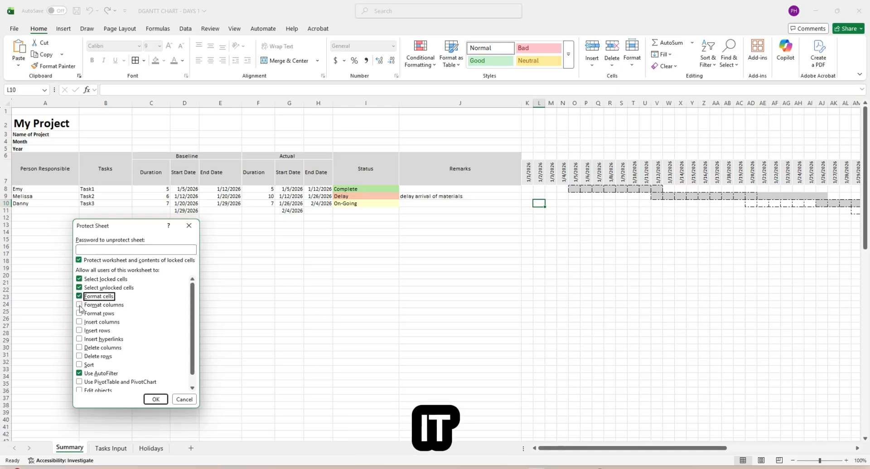
click(80, 304)
click(79, 313)
click(80, 321)
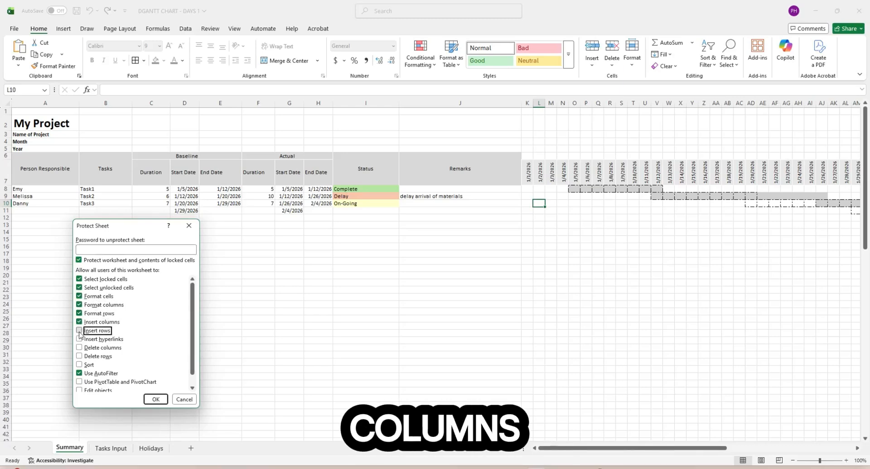
click(79, 330)
click(79, 339)
scroll(80, 358, down, 1)
scroll(86, 374, up, 1)
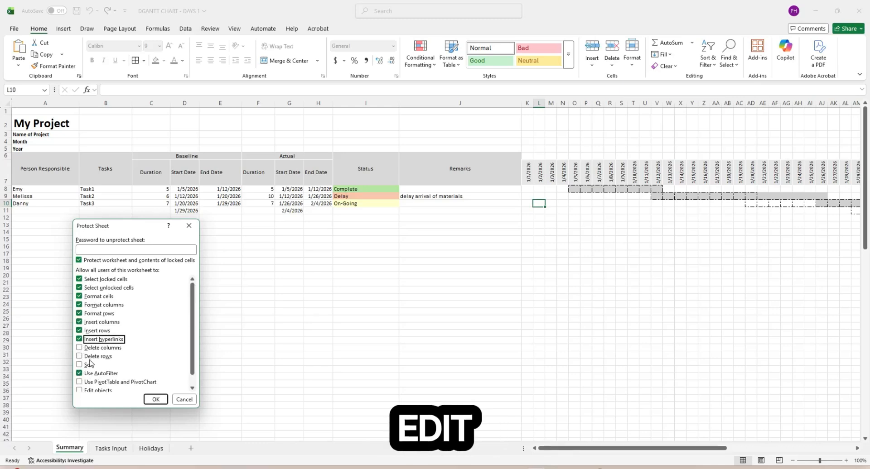
scroll(89, 365, down, 1)
scroll(89, 365, up, 1)
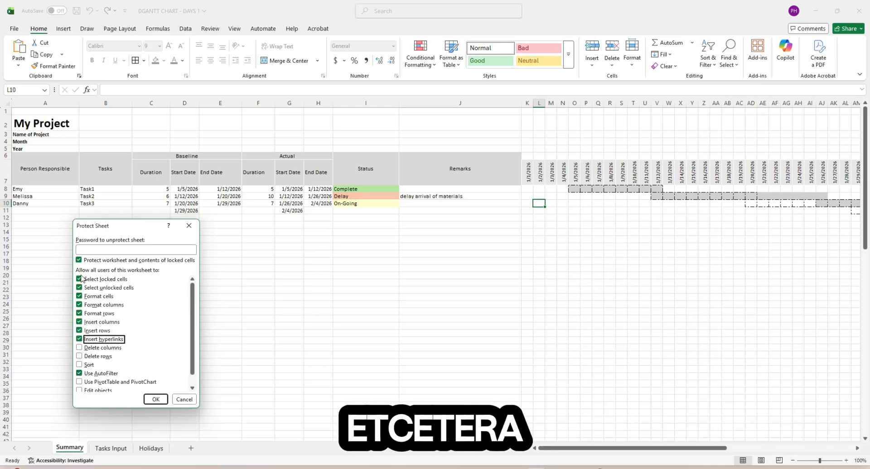
click(190, 400)
right_click(80, 449)
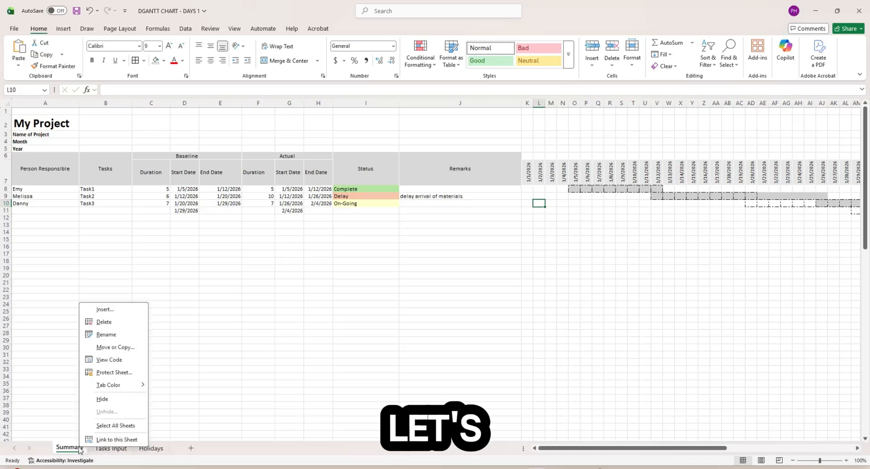
- Protect the Summary sheet with a confirmed password, allowing only cell selection and AutoFilter
click(106, 371)
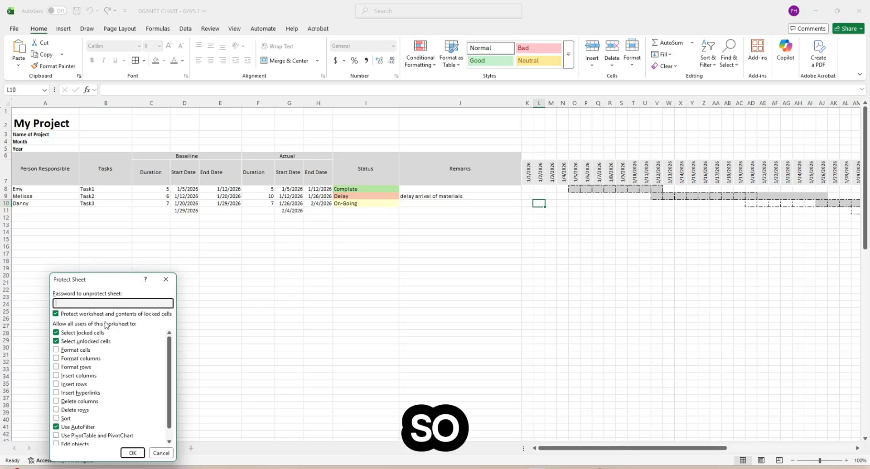
text(12)
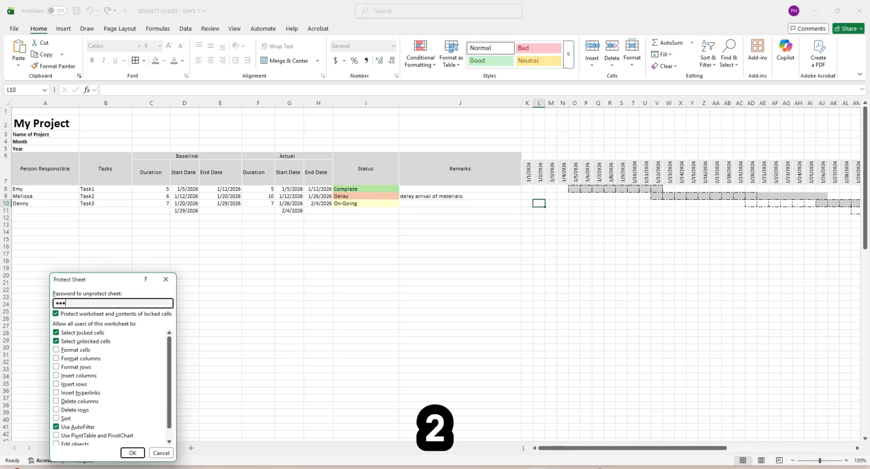
click(133, 457)
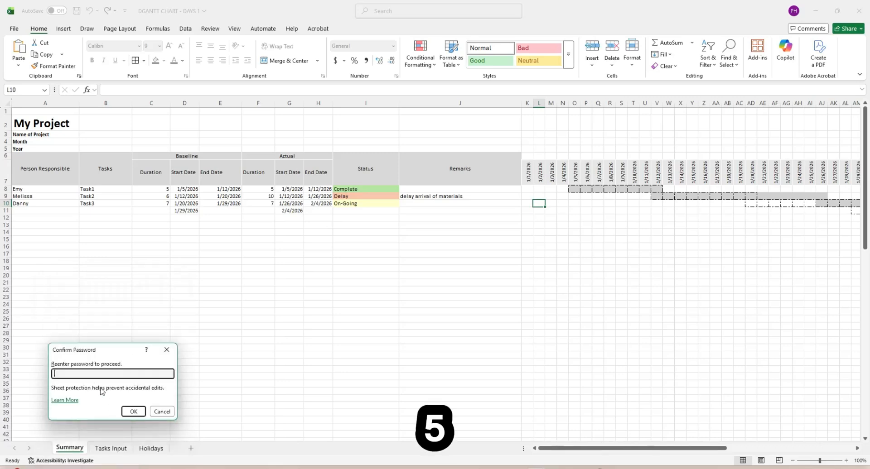
text(12345)
click(142, 414)
click(231, 332)
click(94, 211)
click(33, 190)
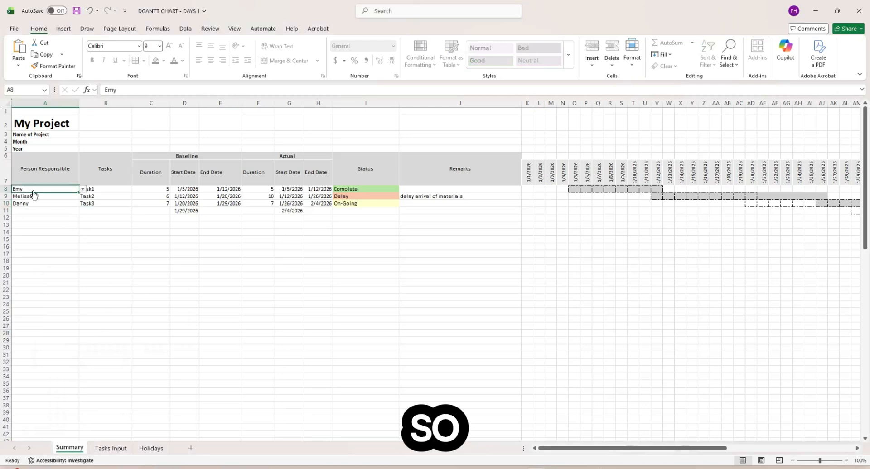
click(83, 192)
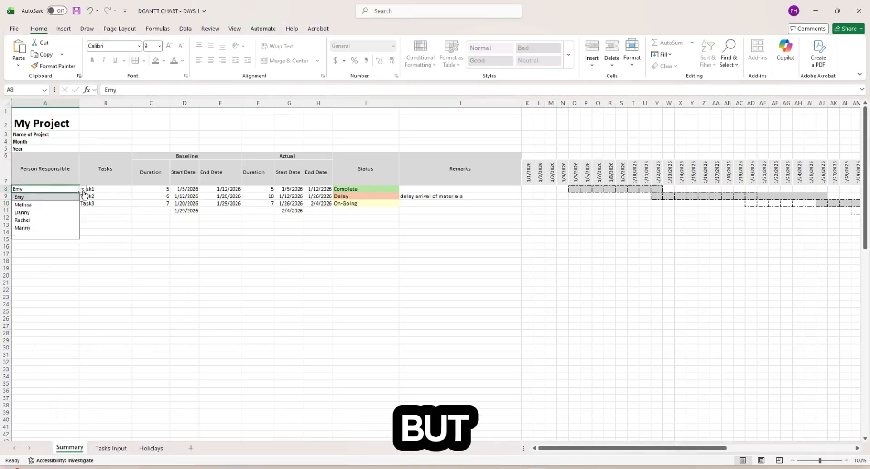
click(54, 205)
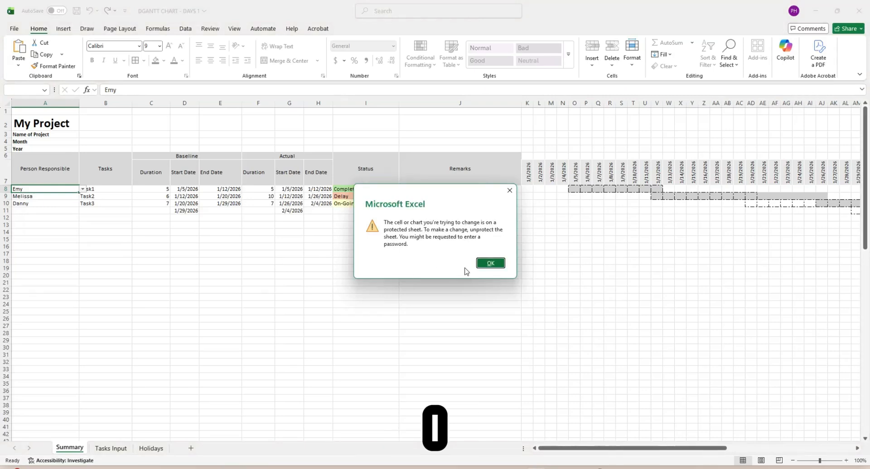
click(487, 264)
click(183, 254)
click(119, 189)
click(151, 223)
click(195, 198)
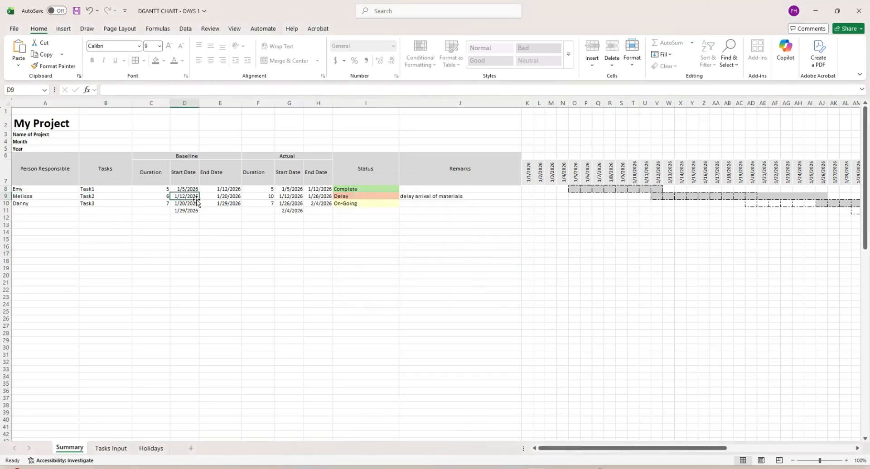
click(633, 240)
click(562, 218)
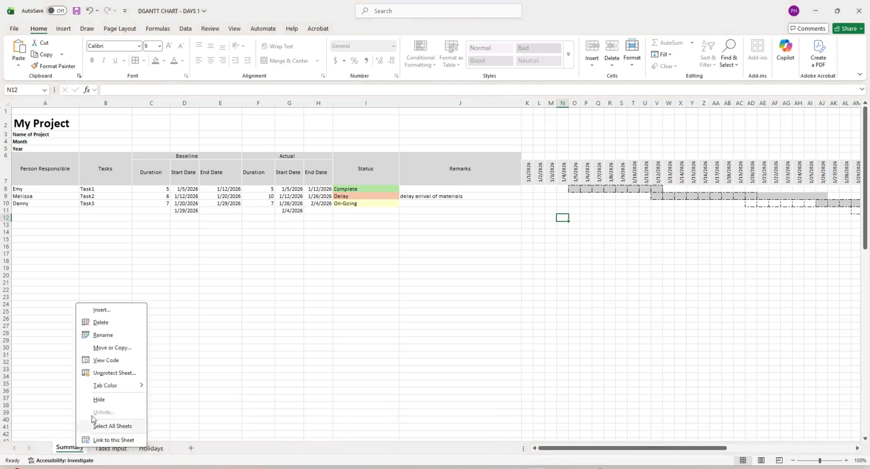
- Unprotect the Summary sheet by entering its password
click(189, 339)
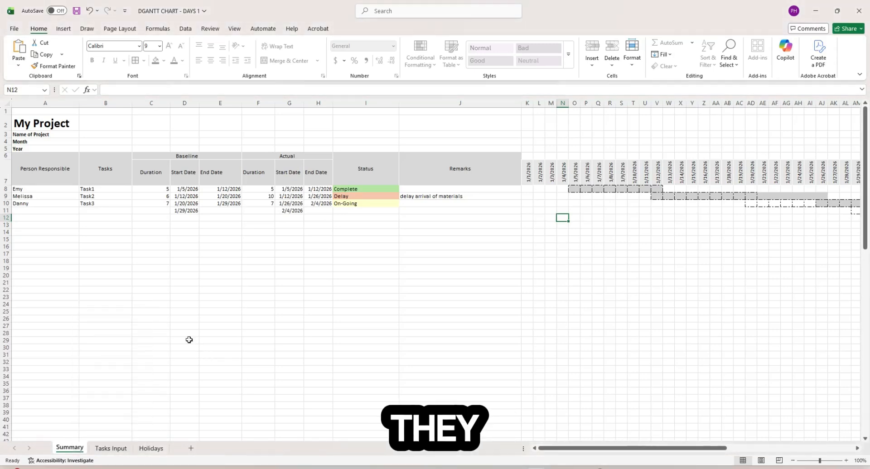
right_click(71, 452)
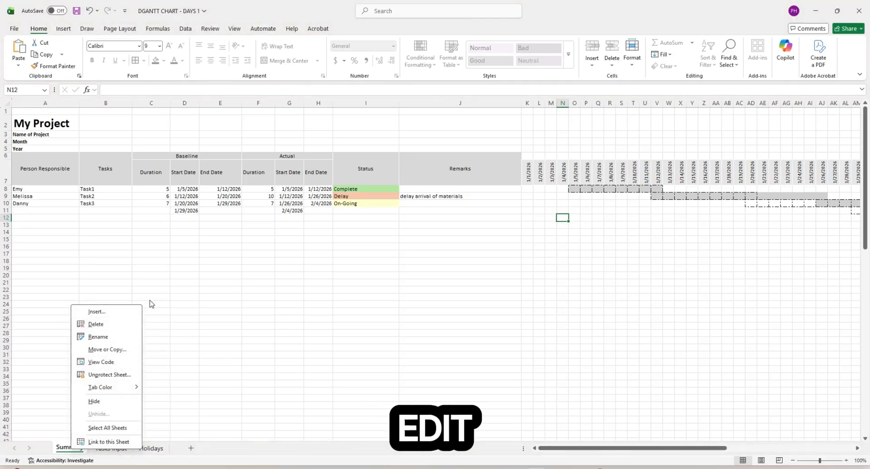
click(123, 375)
text(12)
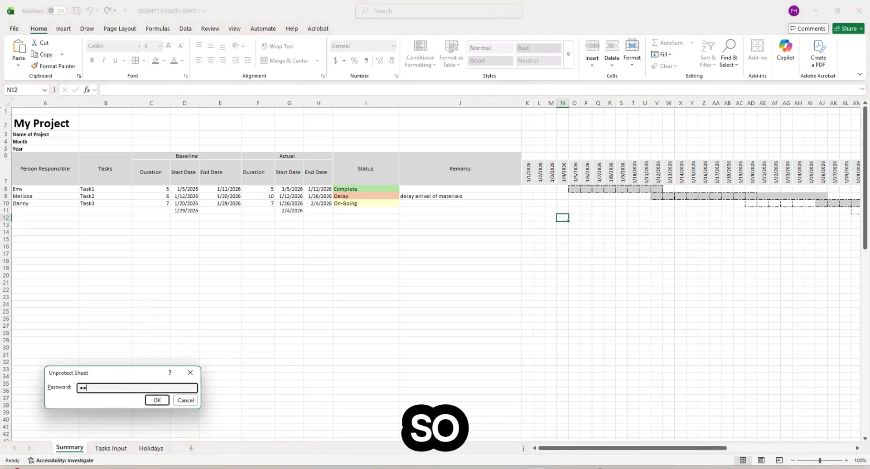
text(34)
click(157, 400)
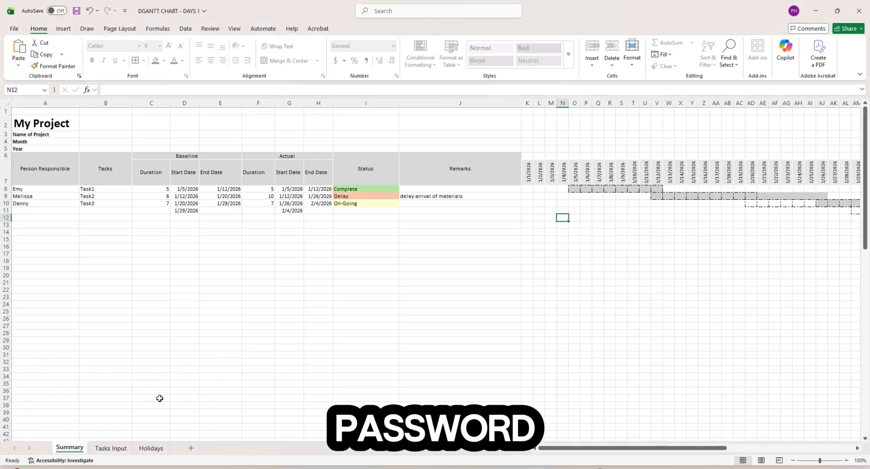
- Select cells A8, B12 and C8 on the Summary sheet to check them
right_click(72, 449)
click(122, 375)
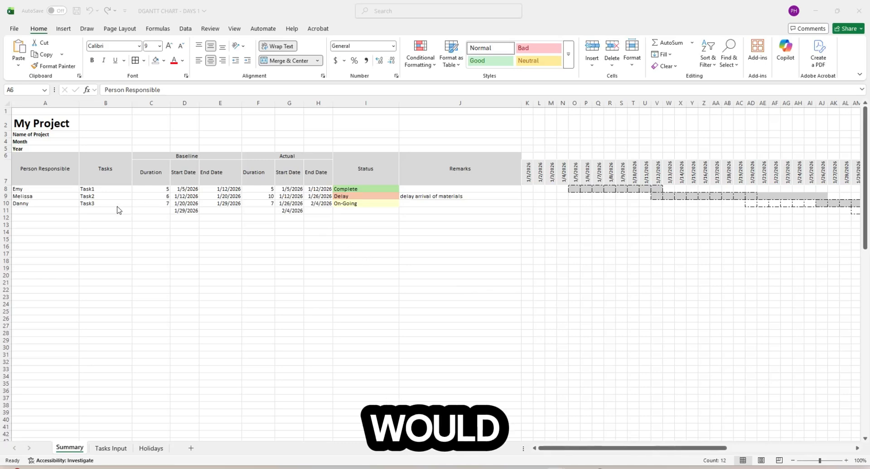
click(64, 191)
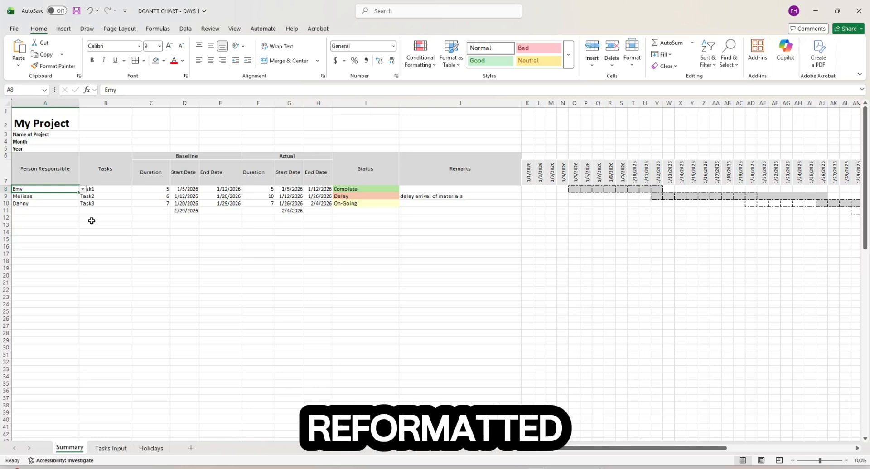
click(110, 220)
click(42, 189)
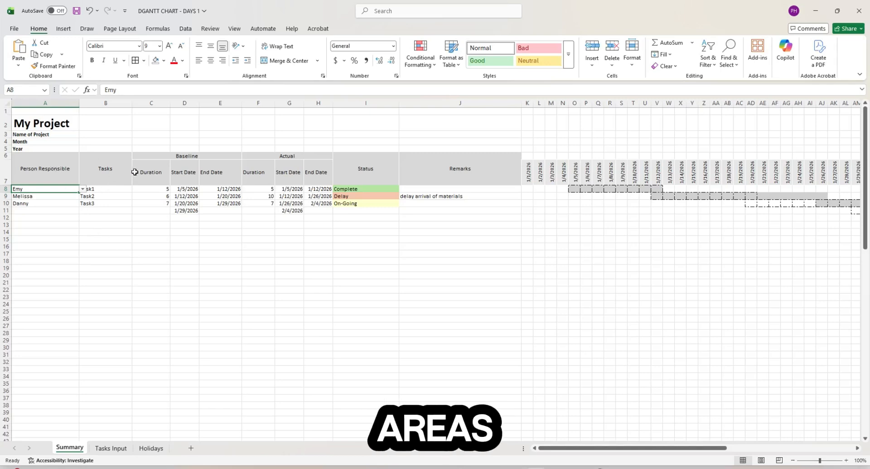
click(162, 190)
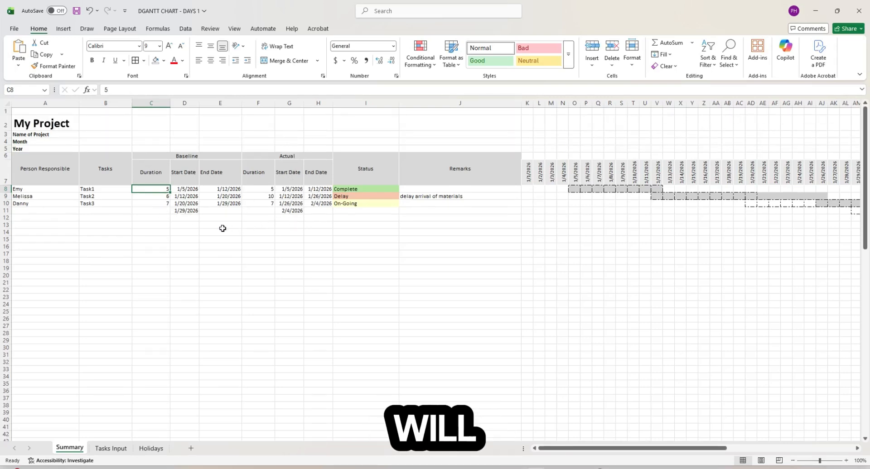
click(41, 189)
scroll(130, 307, down, 20)
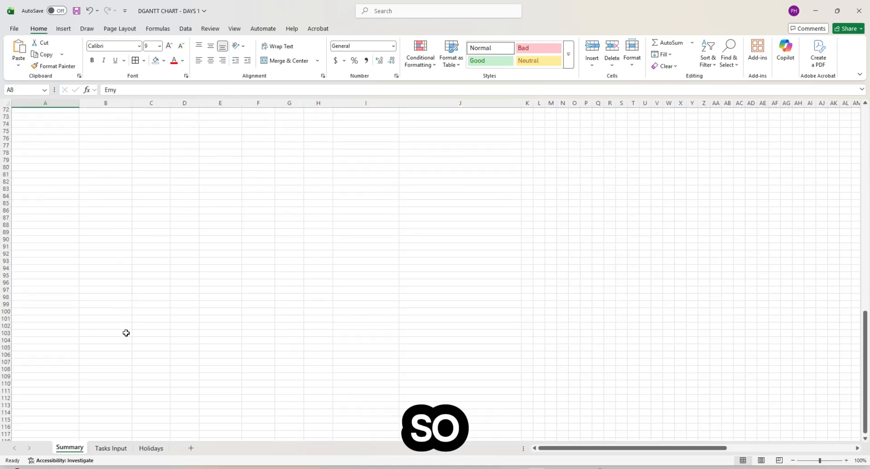
- Clear the Locked setting for the person and task cells A8:B100
drag(121, 318, 121, 312)
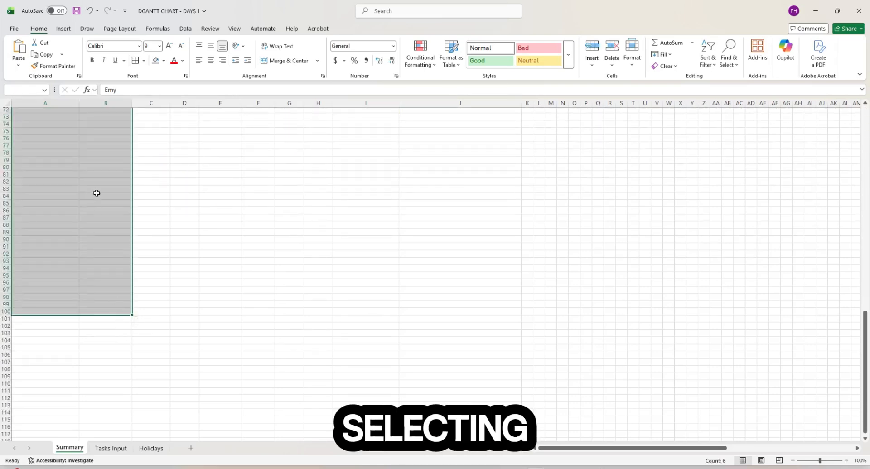
right_click(89, 178)
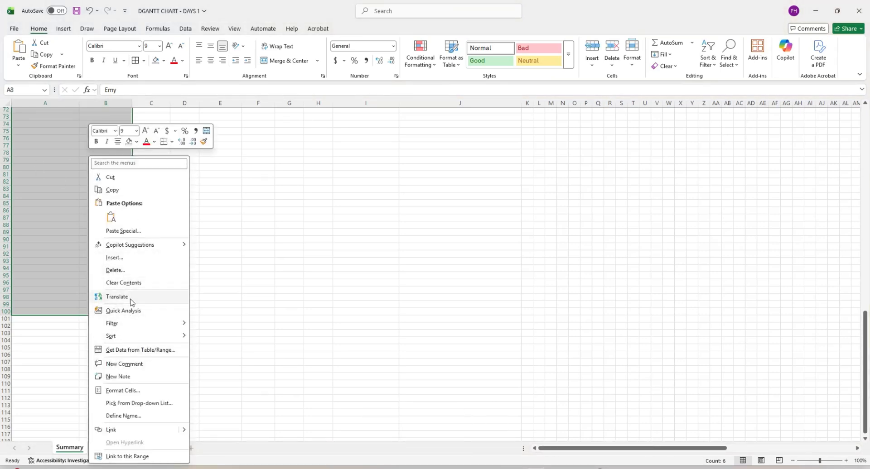
click(123, 390)
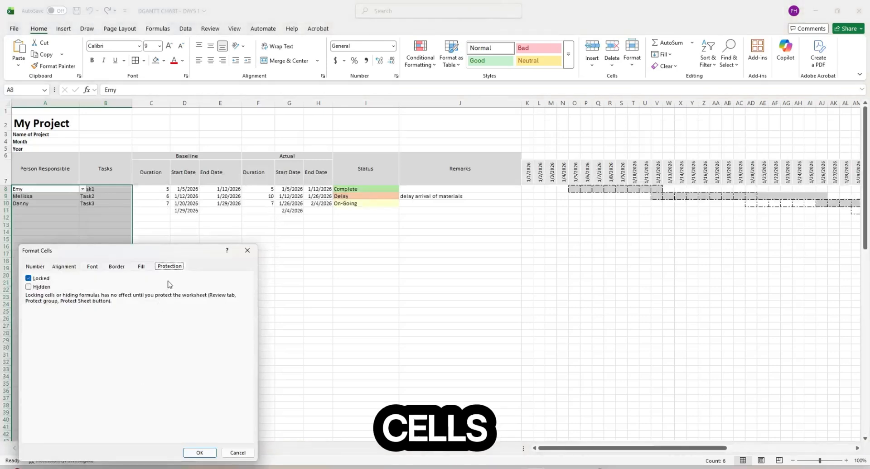
click(28, 278)
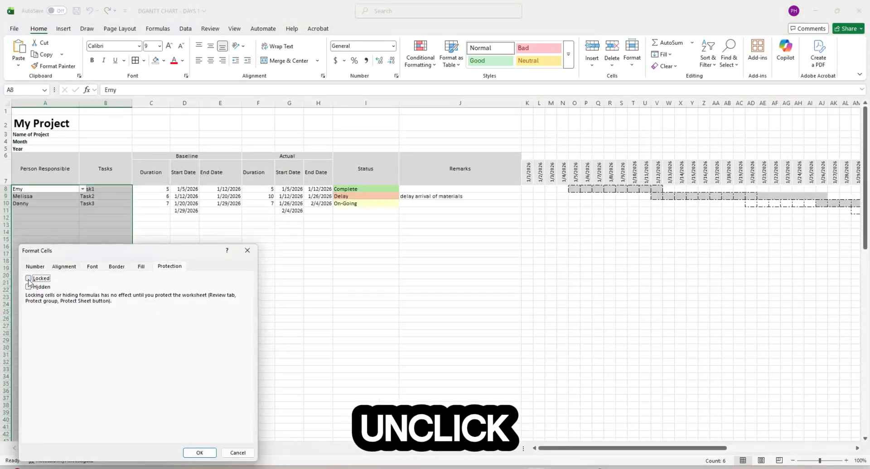
click(199, 453)
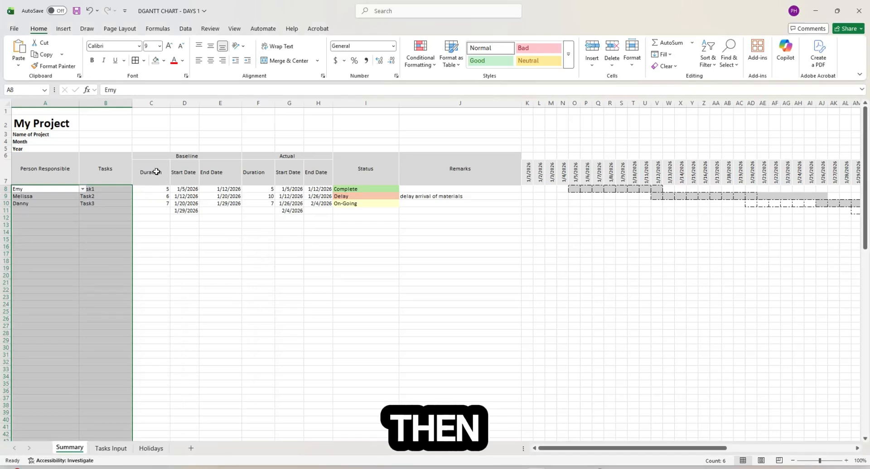
- Clear the Locked setting for the input cells F8:J100
click(264, 190)
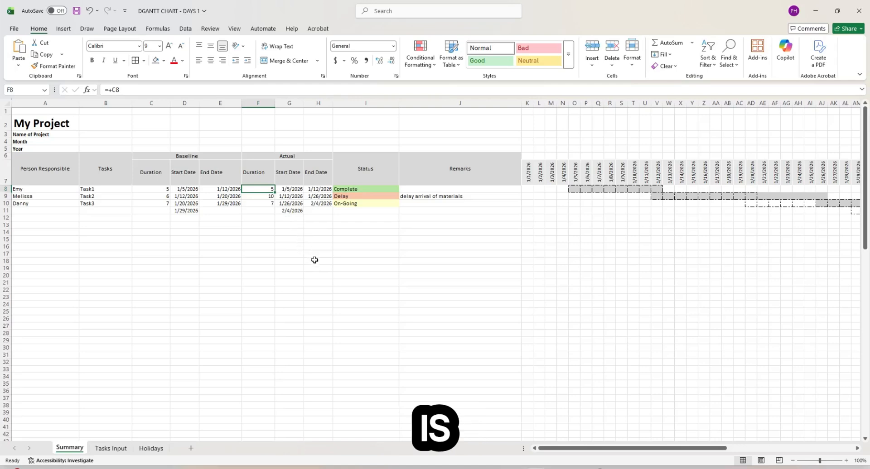
scroll(512, 289, down, 3)
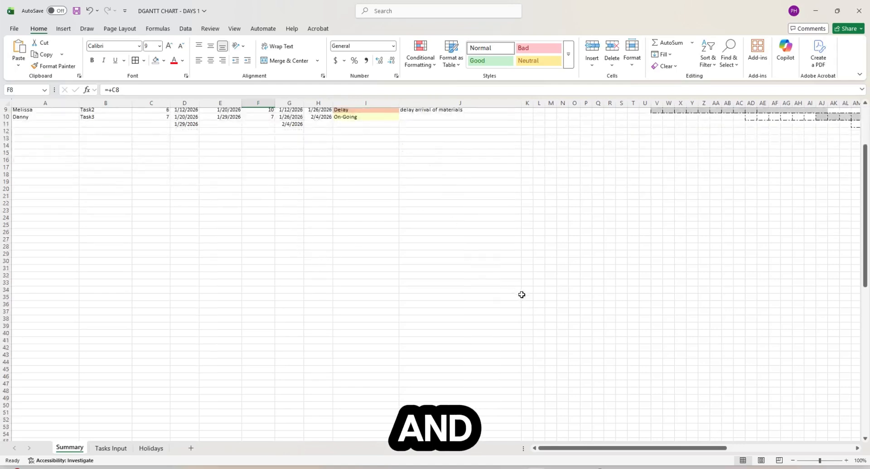
scroll(520, 295, up, 3)
scroll(522, 296, down, 2)
scroll(521, 296, down, 20)
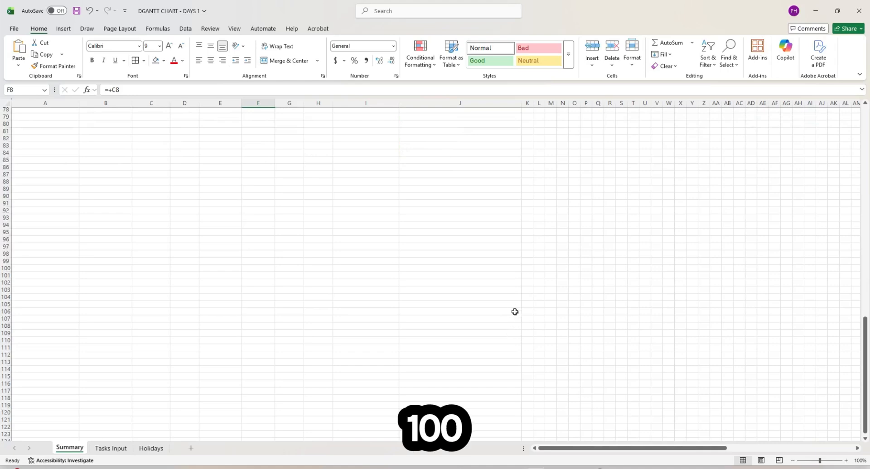
shift+click(511, 267)
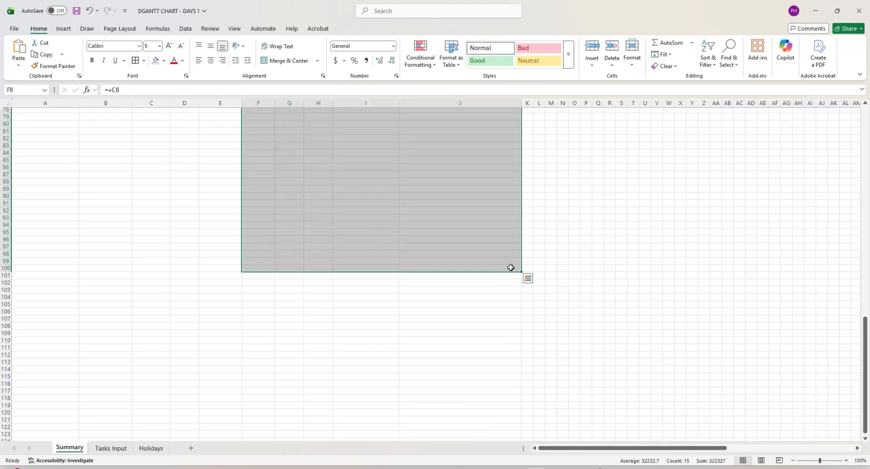
right_click(428, 229)
click(473, 397)
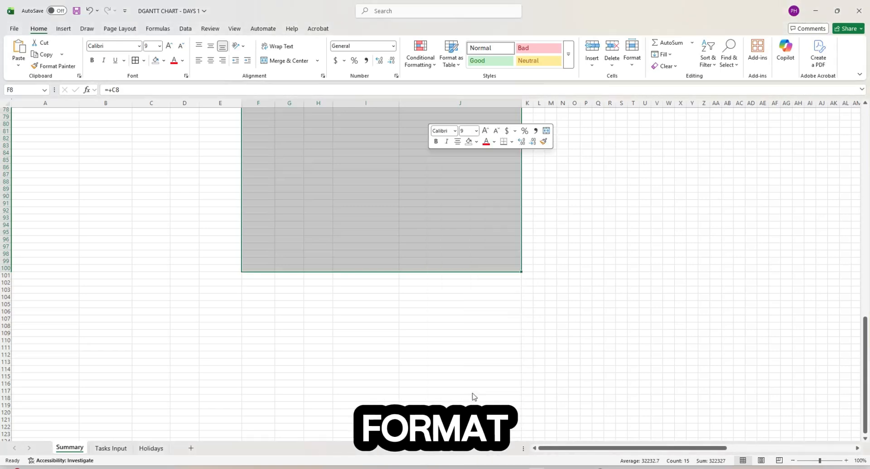
click(363, 279)
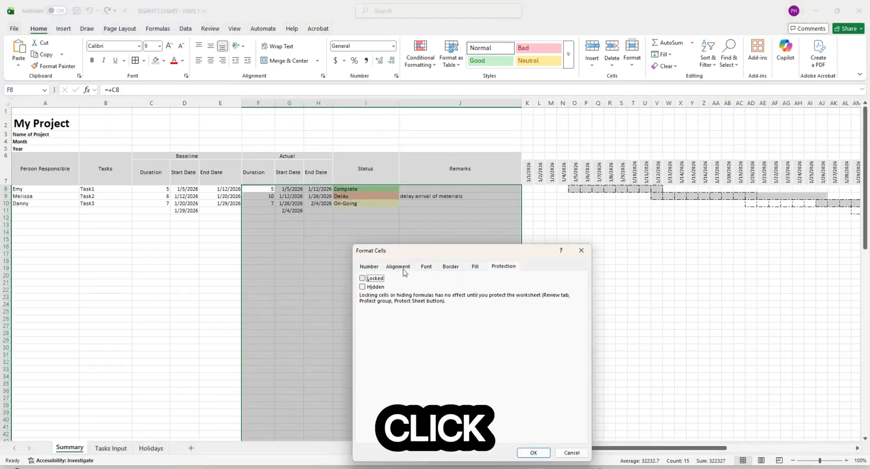
drag(430, 254, 414, 185)
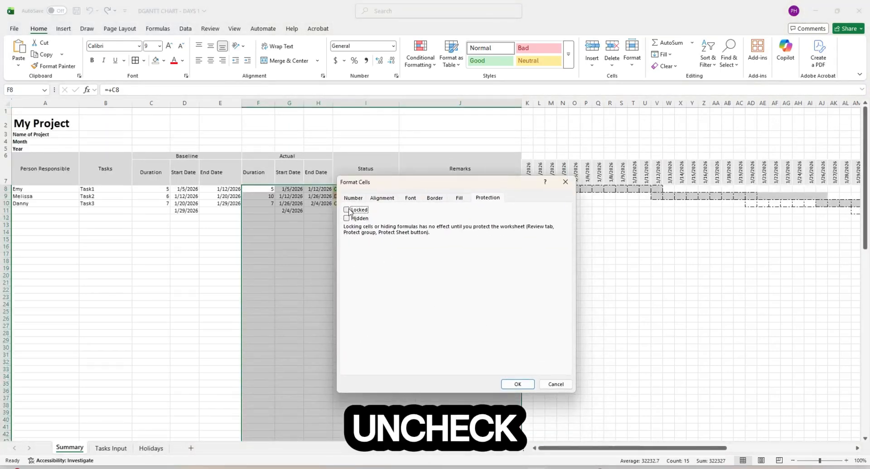
click(518, 384)
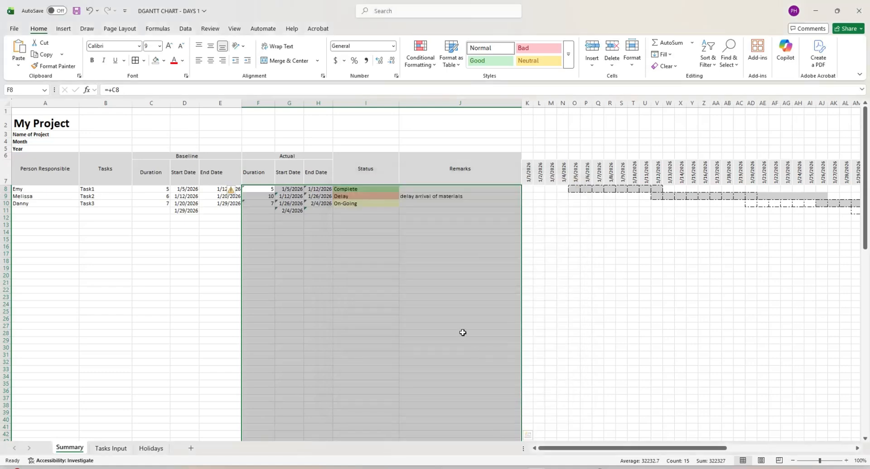
- Scroll back and select the project header block A2:J5
drag(718, 448, 734, 454)
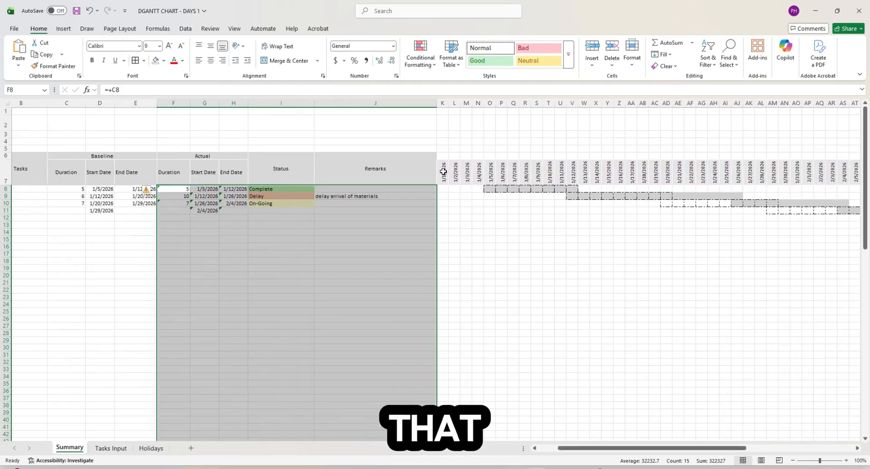
drag(649, 453, 630, 453)
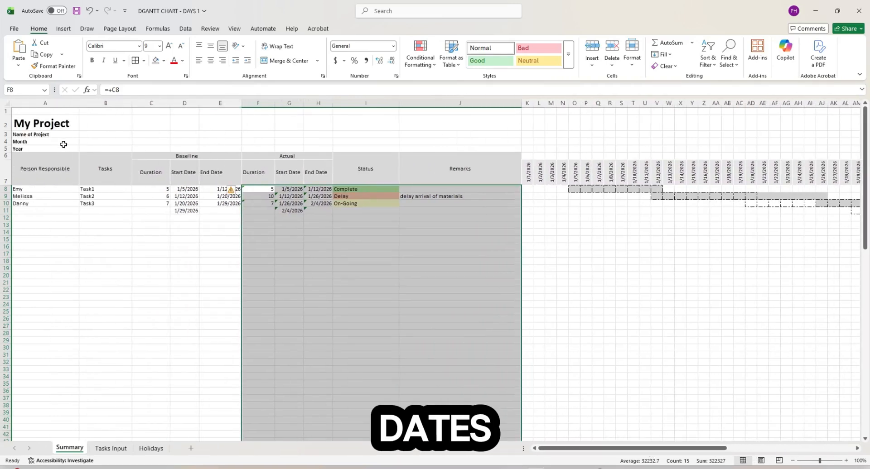
click(53, 121)
drag(61, 129, 498, 148)
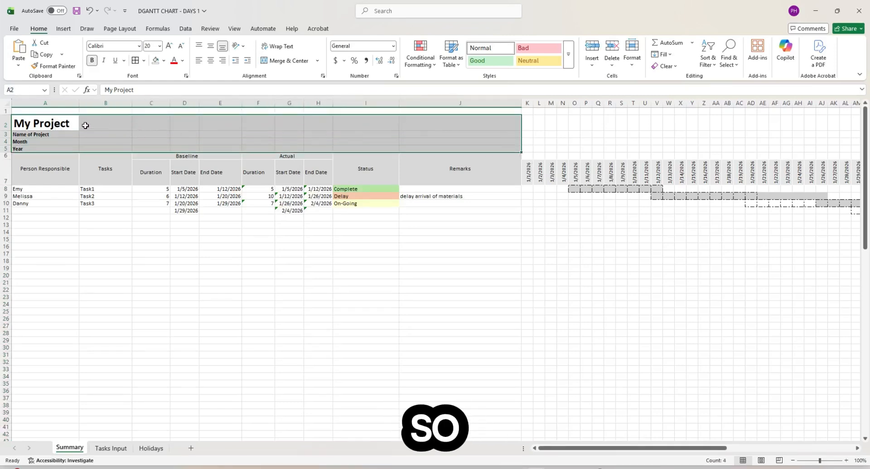
- Clear the Locked setting for the project header block A1:J5
drag(64, 110, 497, 145)
right_click(465, 137)
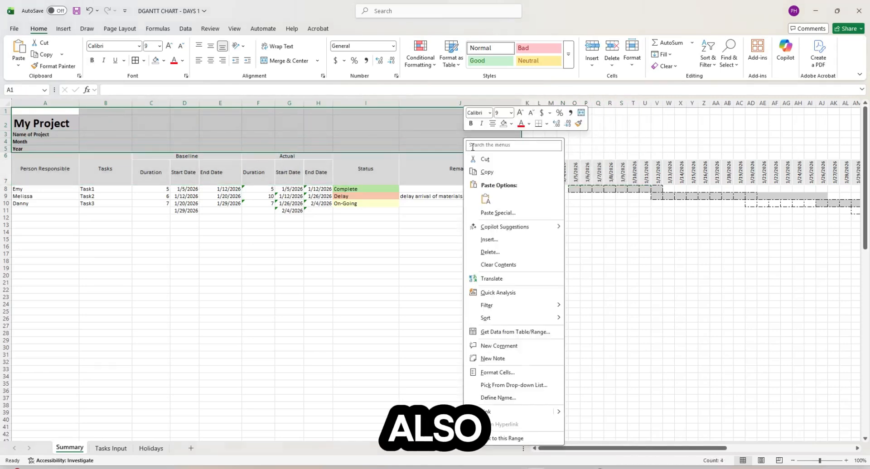
click(515, 373)
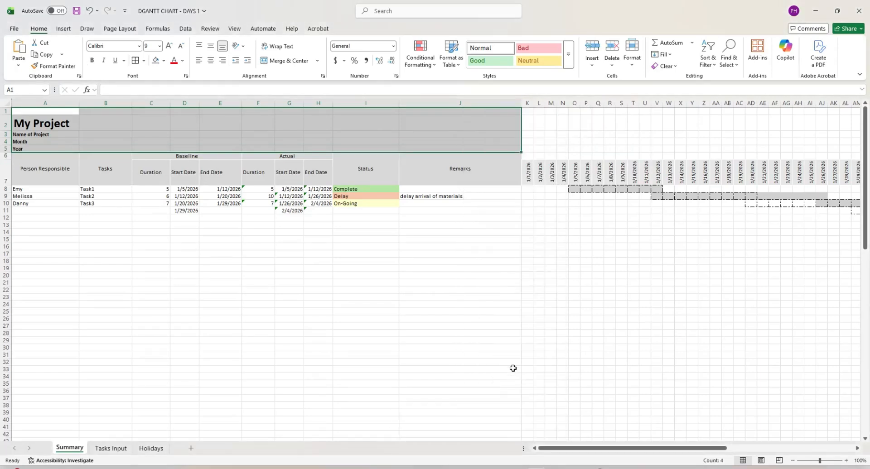
click(413, 282)
drag(453, 248, 444, 168)
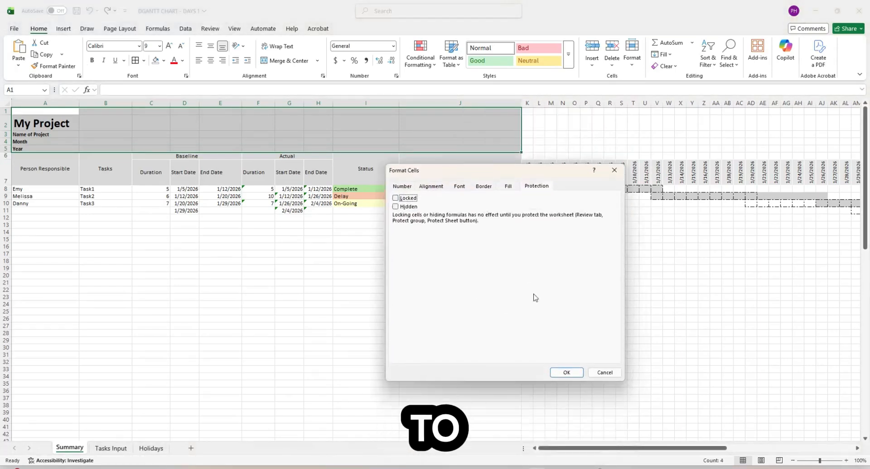
click(562, 374)
- Clear the Locked setting for K1:CE6 above the timeline dates
drag(528, 112, 640, 132)
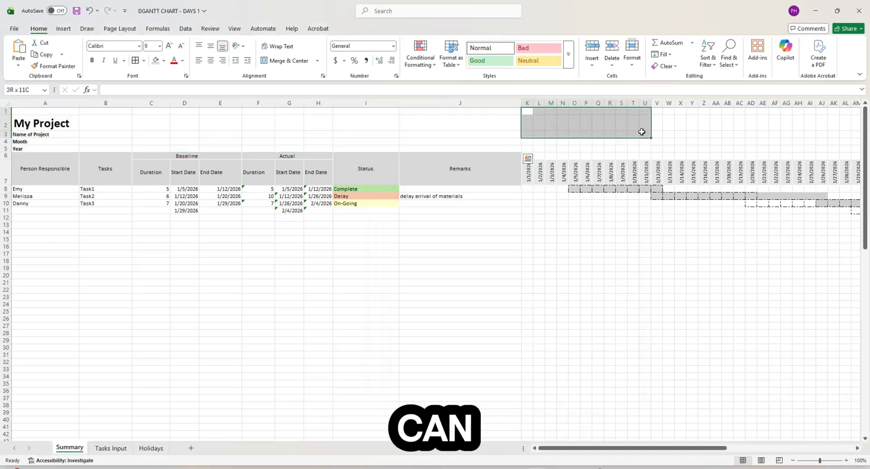
drag(666, 451, 836, 463)
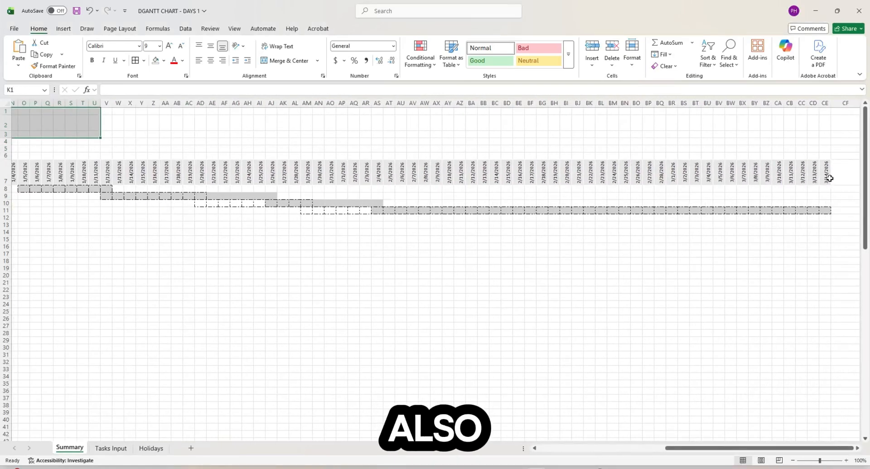
shift+click(825, 155)
right_click(619, 145)
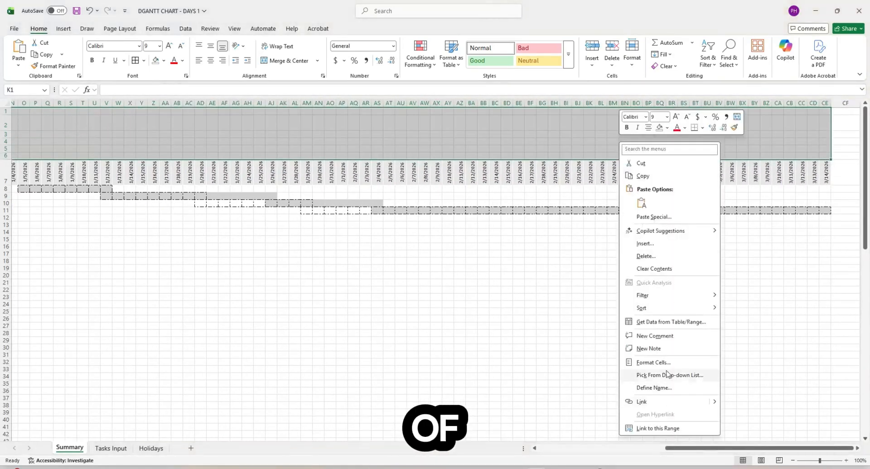
click(665, 363)
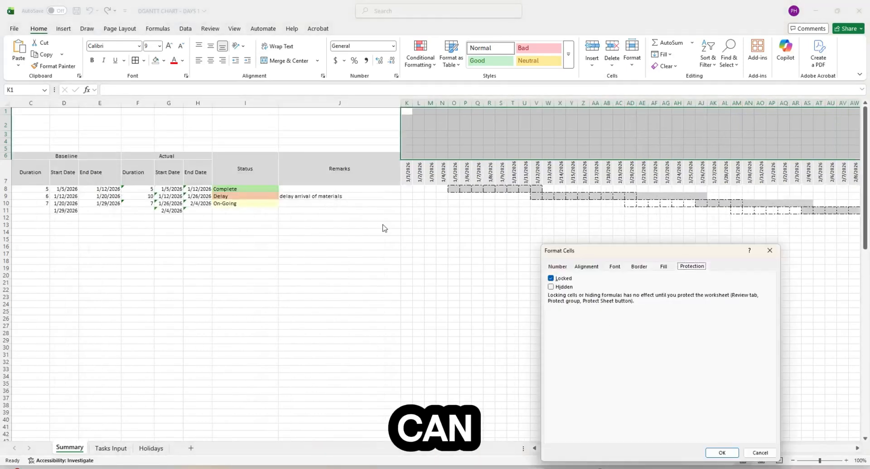
click(551, 278)
click(720, 453)
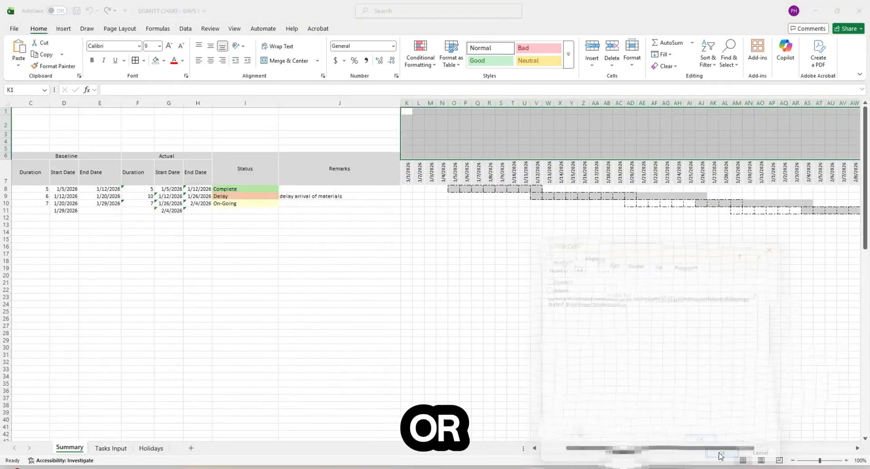
click(538, 318)
drag(634, 449, 606, 450)
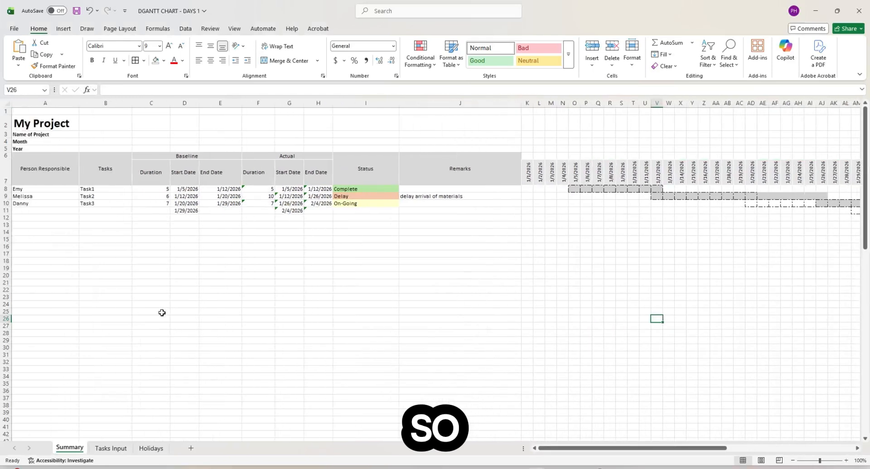
- Protect the Summary sheet with a password, re-entering it to confirm
right_click(75, 447)
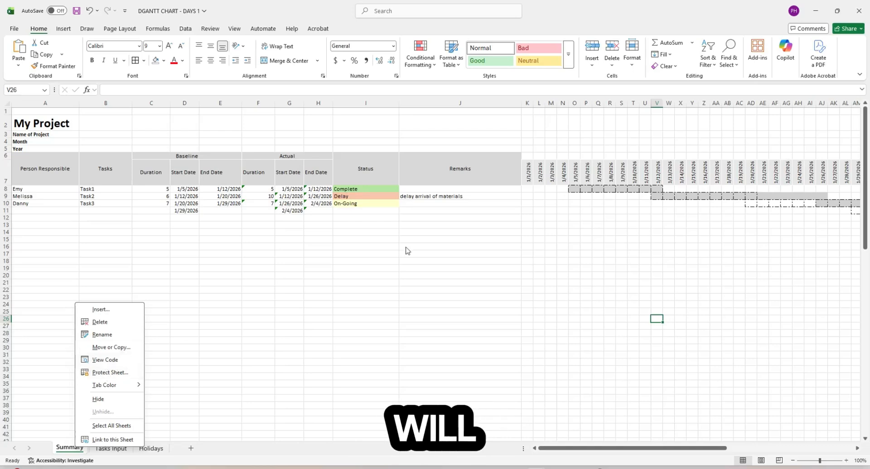
mouse_move(113, 382)
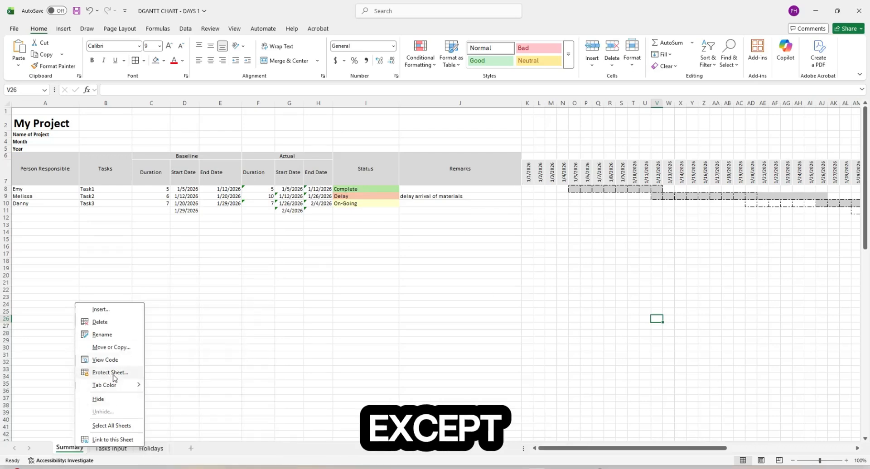
click(114, 374)
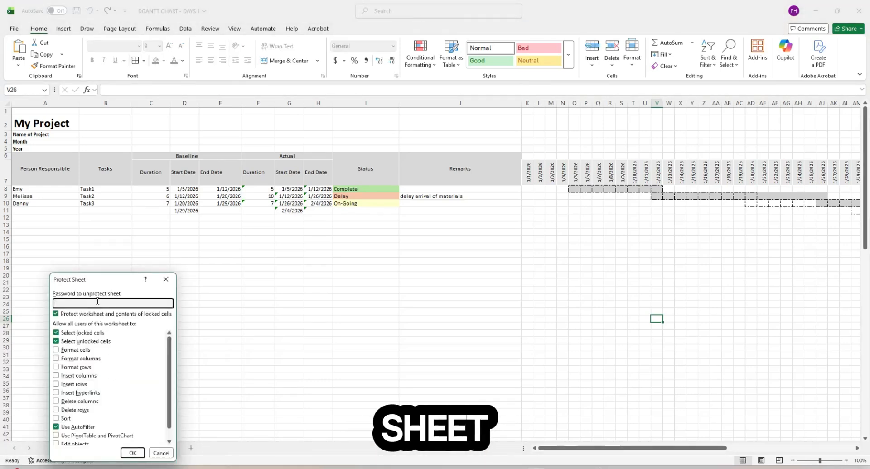
drag(96, 279, 123, 245)
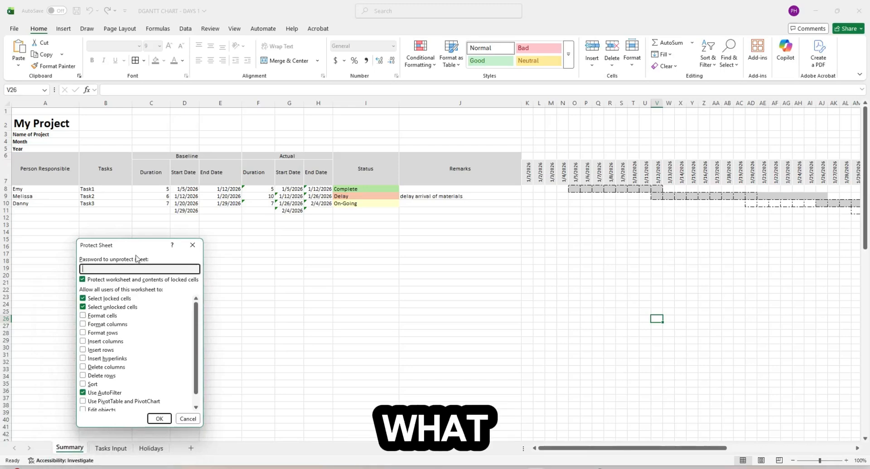
drag(137, 246, 150, 244)
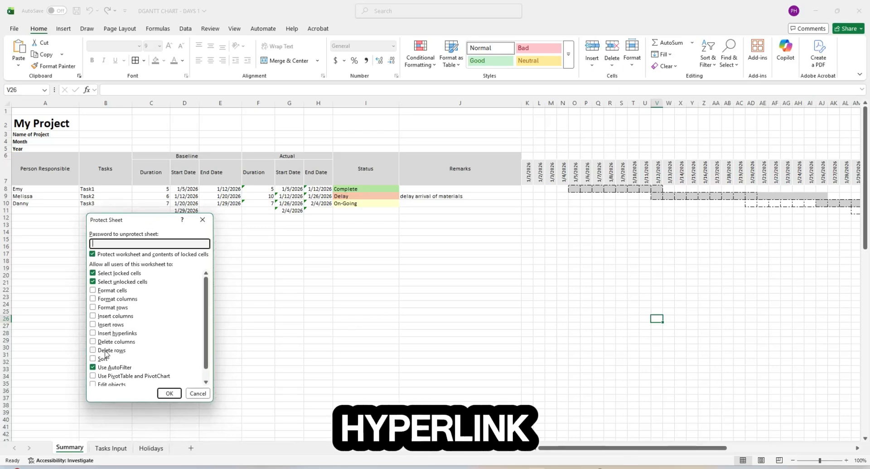
scroll(105, 353, down, 2)
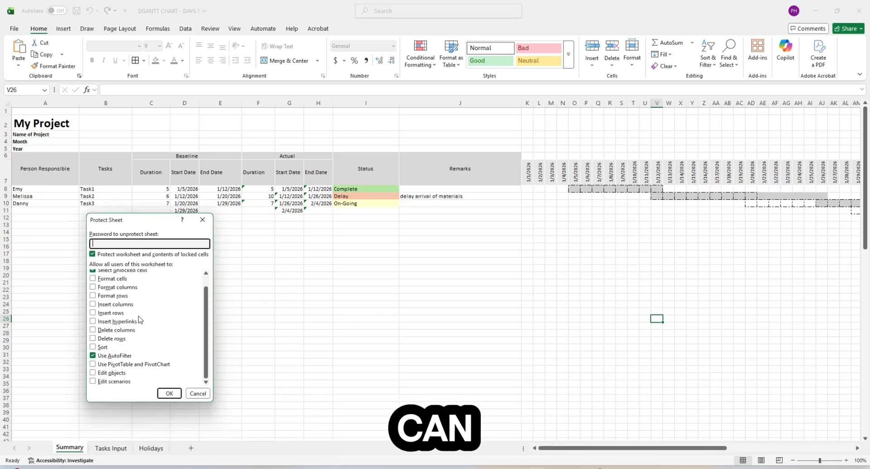
scroll(118, 365, up, 1)
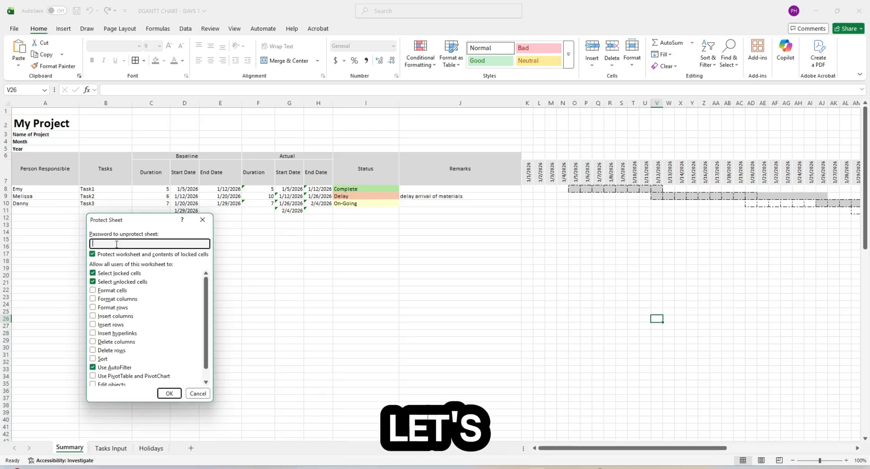
text(1)
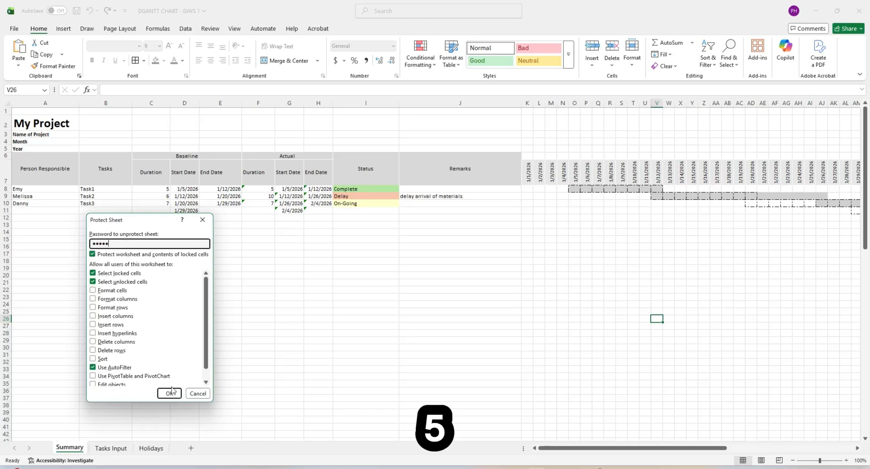
click(170, 392)
text(12)
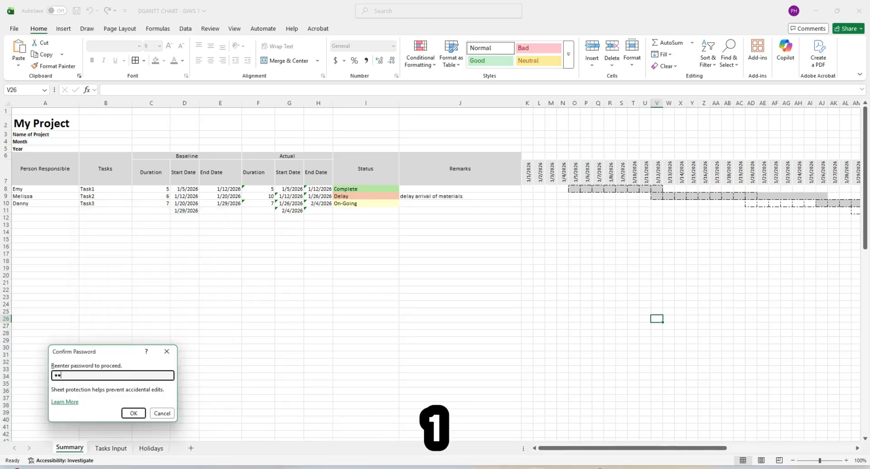
click(137, 417)
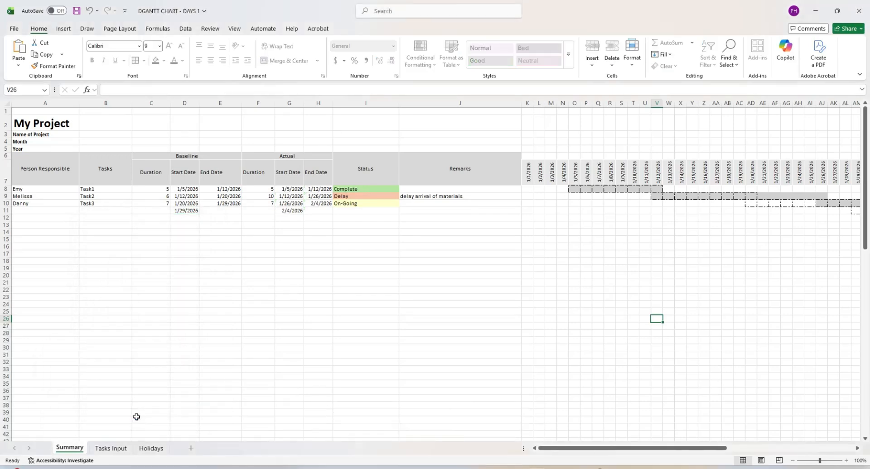
- Pick the persons responsible for Task1 and Task2 from the A8 and A9 dropdowns
click(430, 317)
click(175, 232)
click(51, 191)
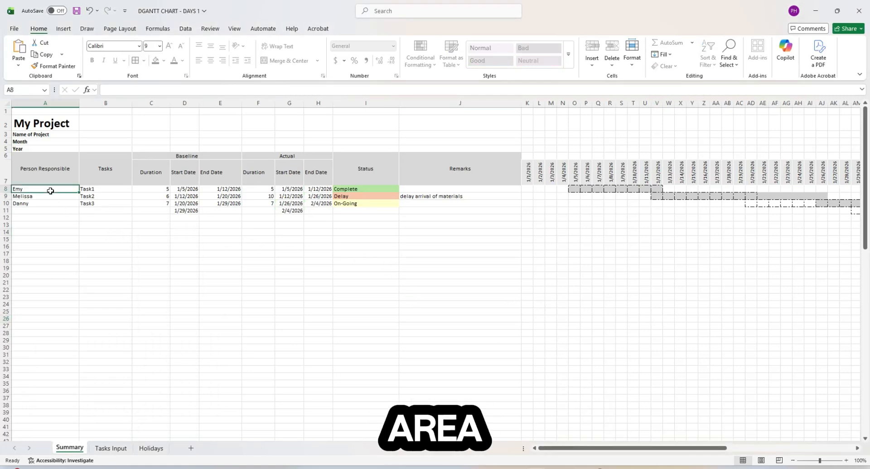
click(82, 190)
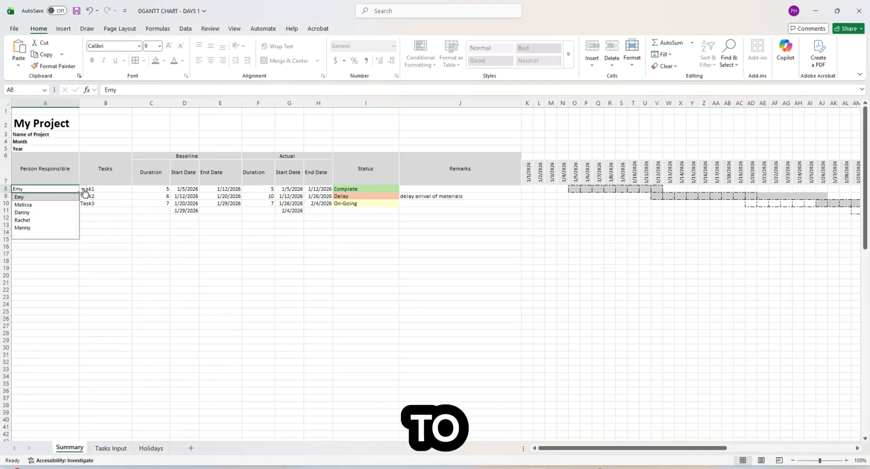
click(57, 205)
click(59, 198)
click(83, 196)
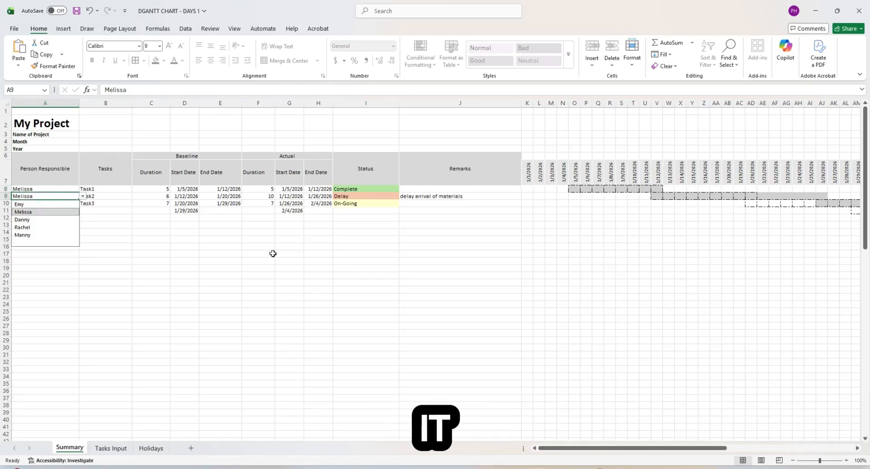
- Try deleting the locked Task3 end date and an empty cell, dismissing the protection warnings
click(227, 203)
key(Delete)
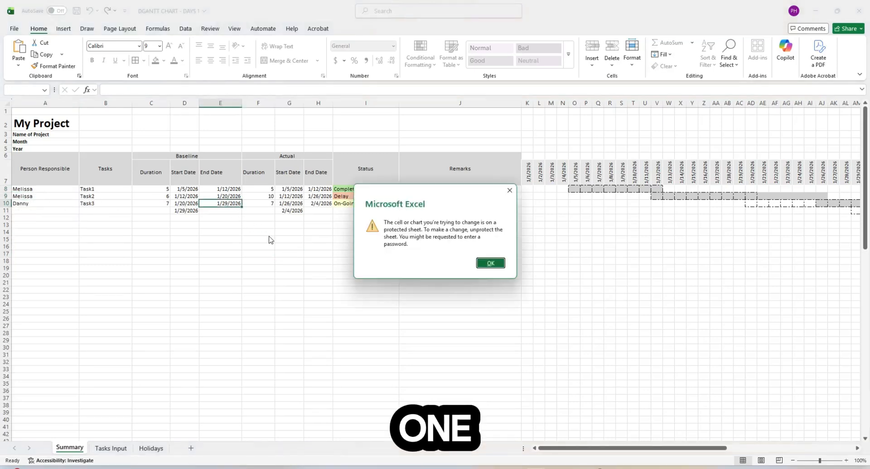
key(Return)
click(314, 233)
click(646, 263)
key(Delete)
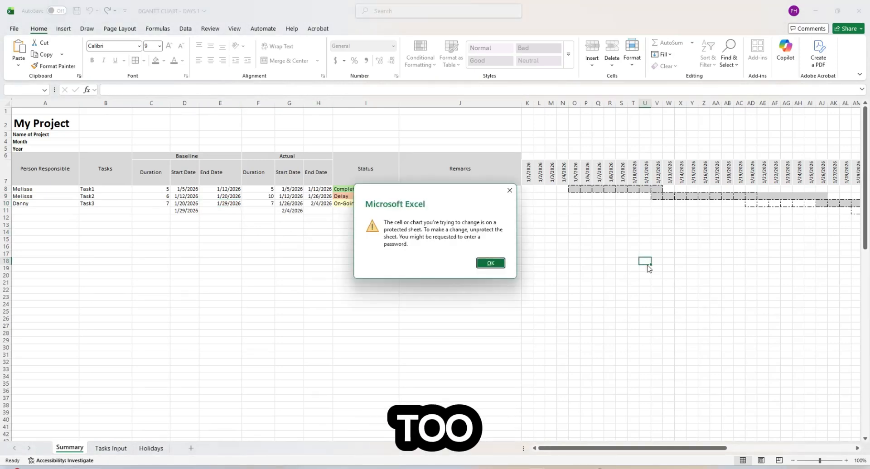
key(Return)
- Retitle the project in A2 as 'Your Project'
click(45, 124)
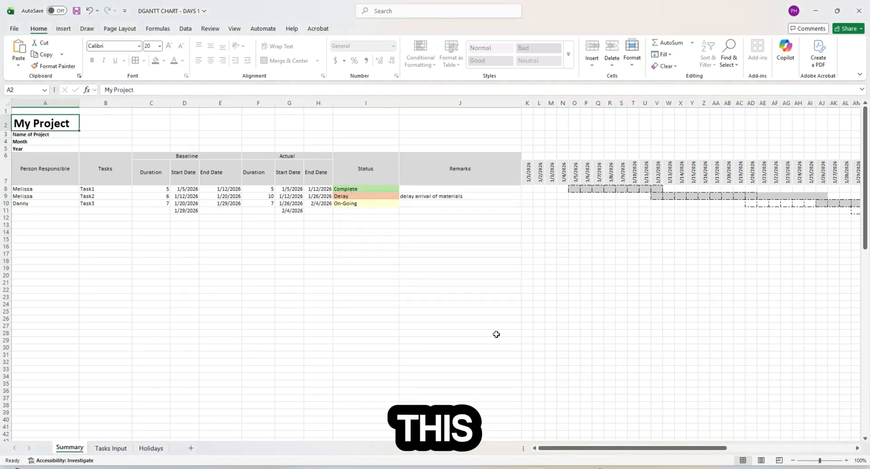
text(Your Proj)
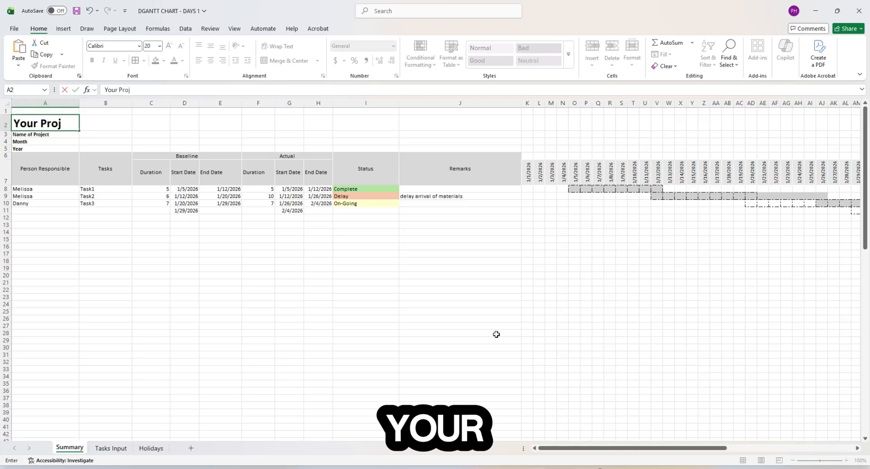
text(ect)
key(Return)
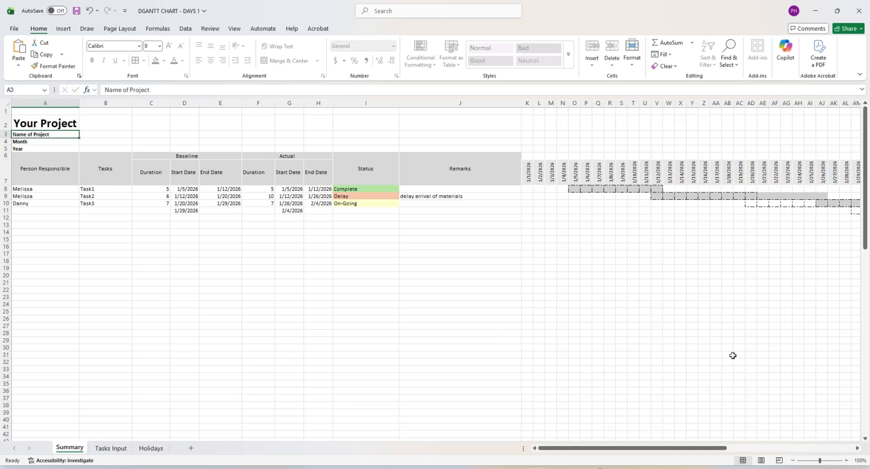
click(585, 239)
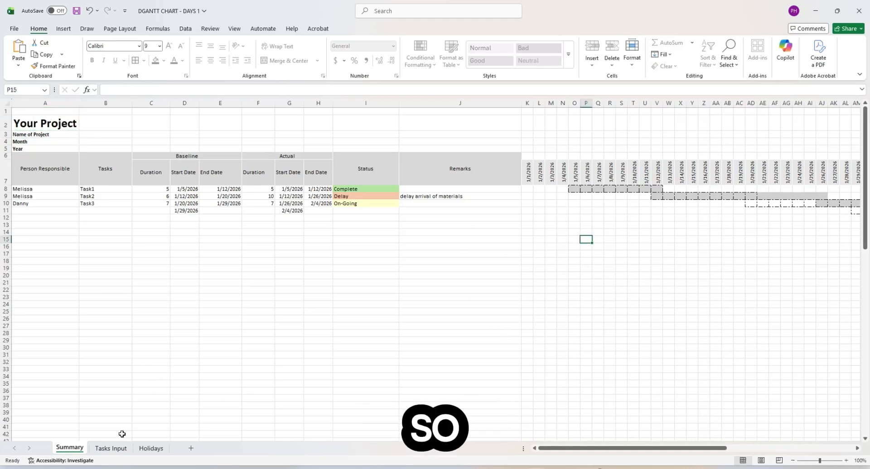
right_click(70, 450)
click(107, 373)
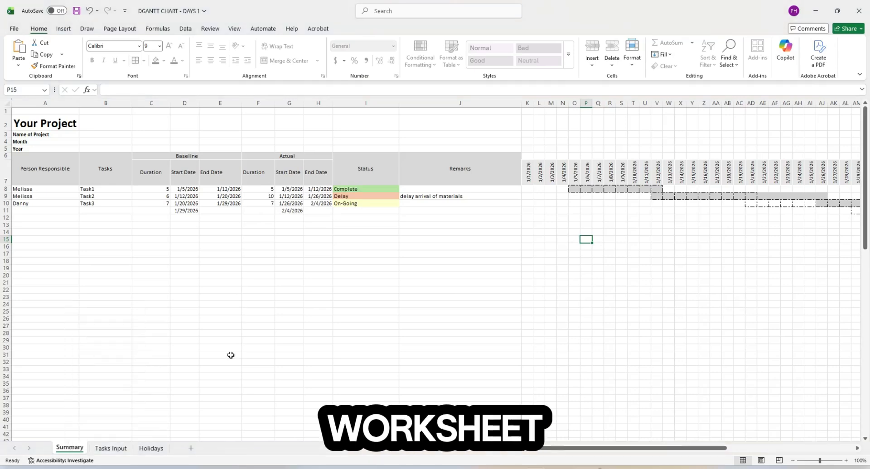
- Go to the Holidays sheet and select A2 and the Day formulas B2:B22
click(112, 449)
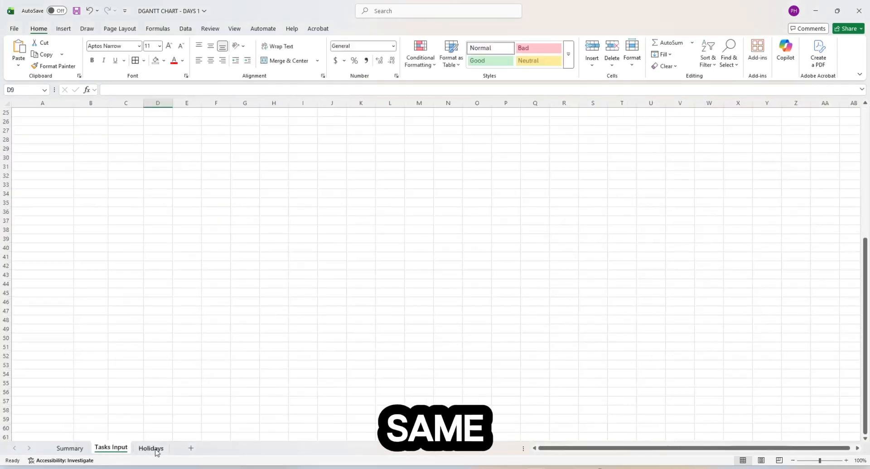
click(151, 448)
click(107, 449)
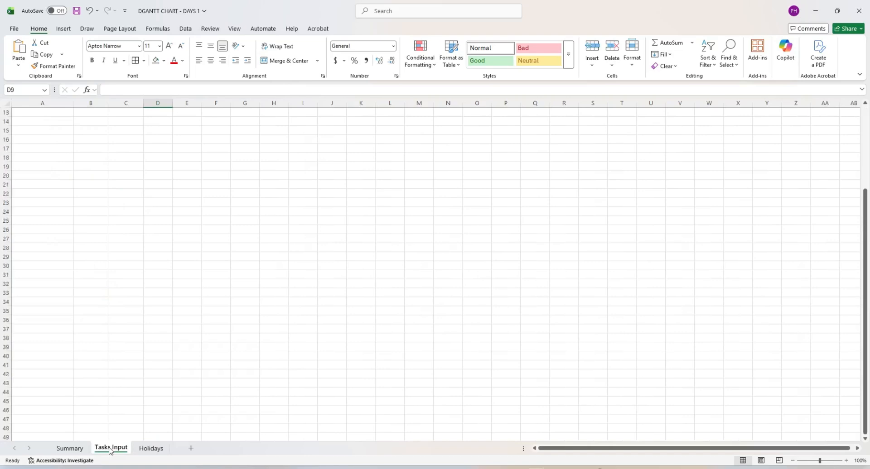
right_click(114, 449)
scroll(124, 421, up, 4)
click(151, 449)
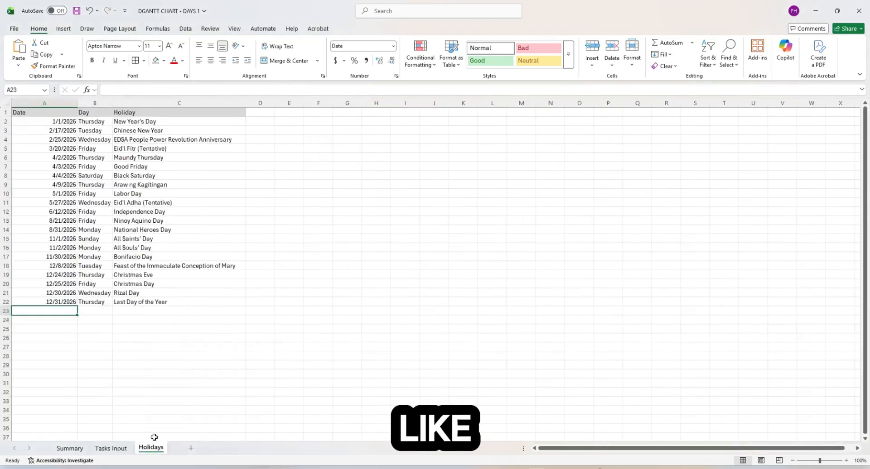
click(47, 122)
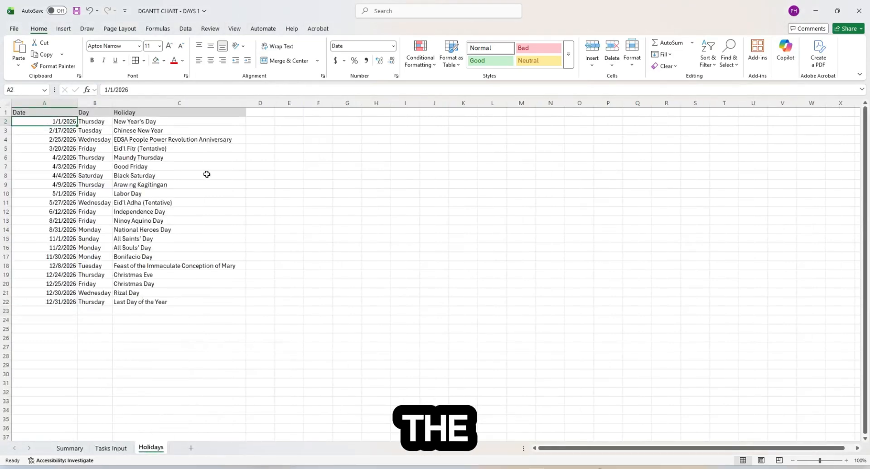
drag(95, 124, 94, 300)
- Select Day cells B2:B22 and apply a light grey theme fill
click(101, 121)
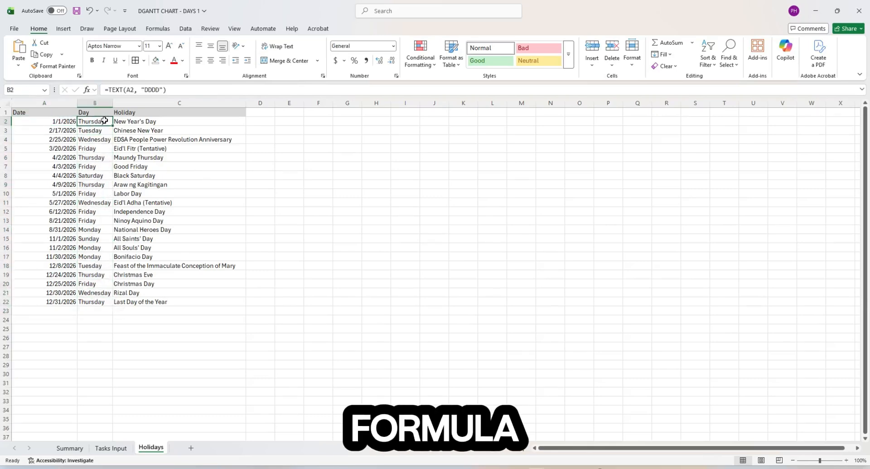
key(Down)
key(Down)
key(Down)
key(Down)
key(Down)
key(Down)
key(Down)
drag(98, 121, 96, 301)
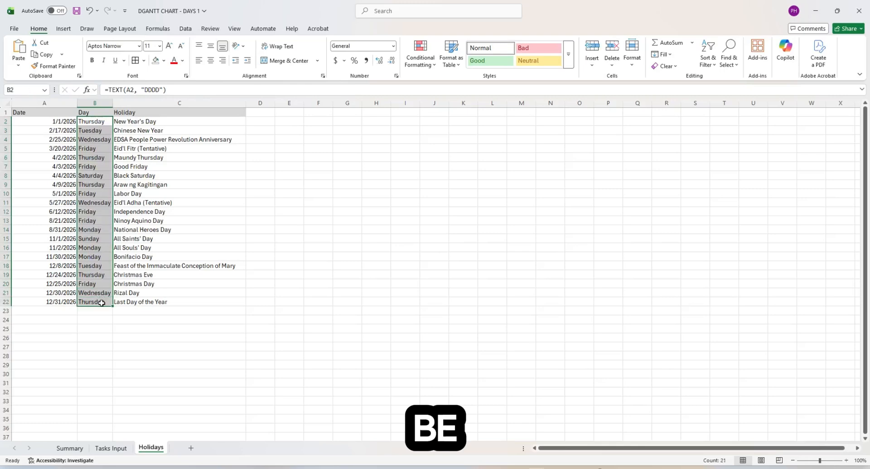
click(95, 346)
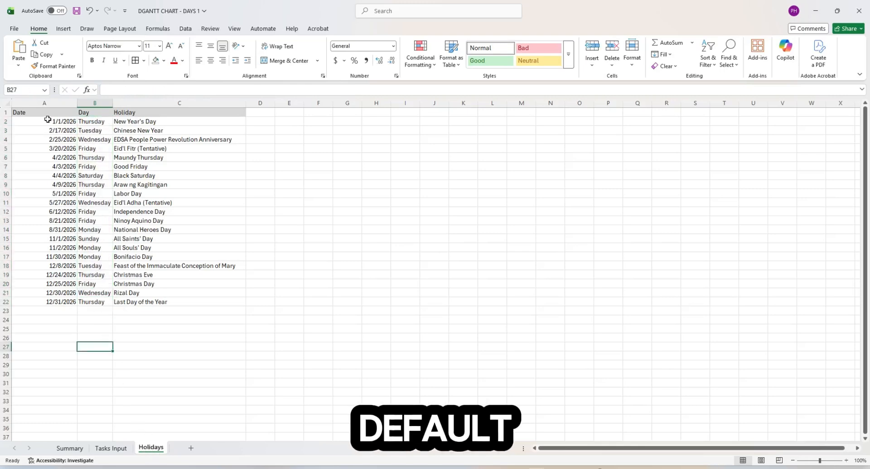
click(98, 193)
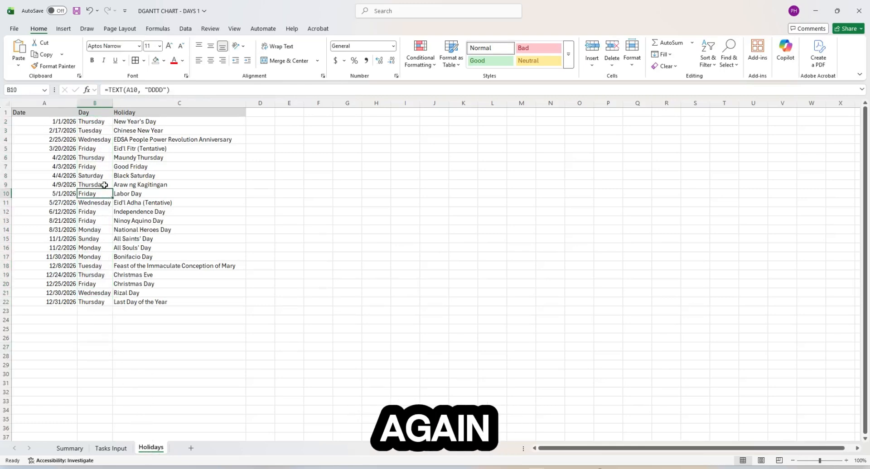
drag(90, 121, 93, 302)
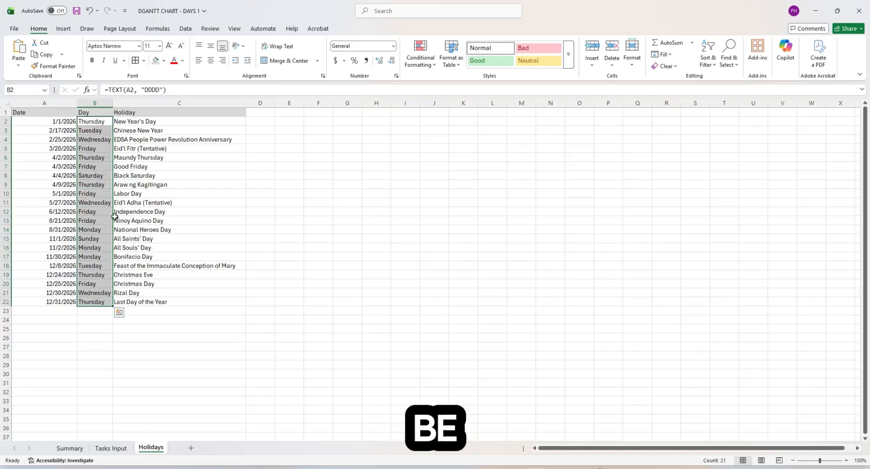
click(163, 60)
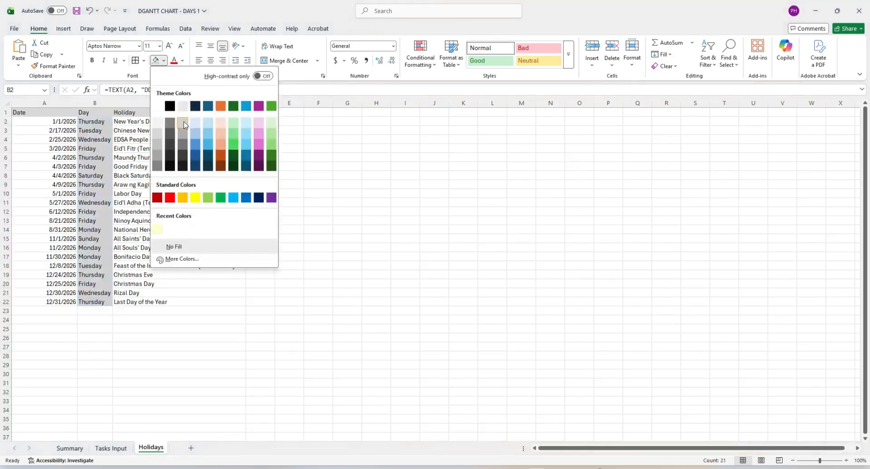
click(184, 110)
click(202, 175)
click(92, 167)
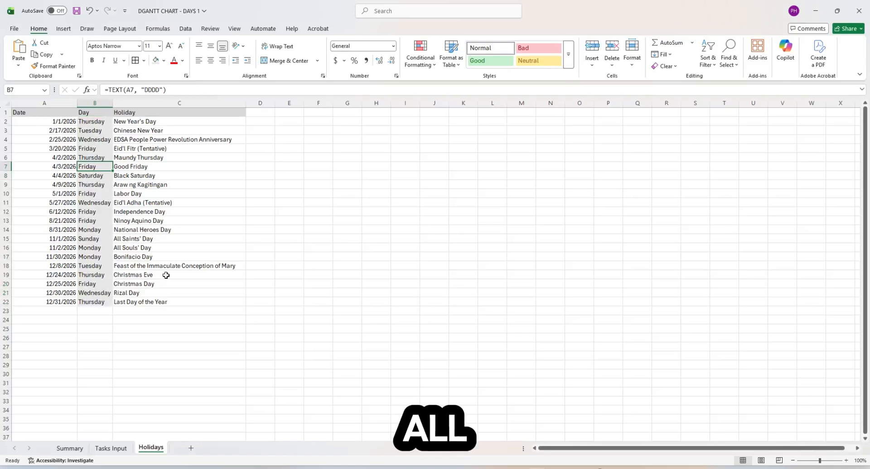
- Turn off the Locked setting for the Date cells A2:A100
drag(68, 122, 66, 311)
scroll(66, 377, down, 2)
scroll(67, 377, down, 20)
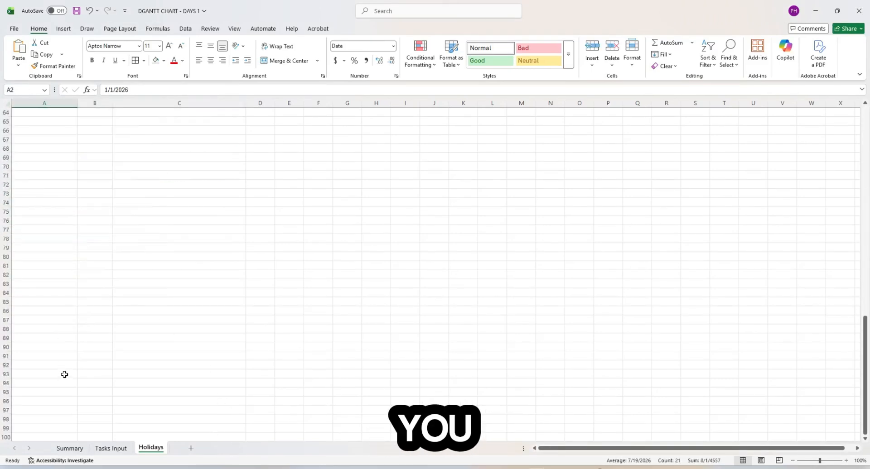
shift+click(51, 335)
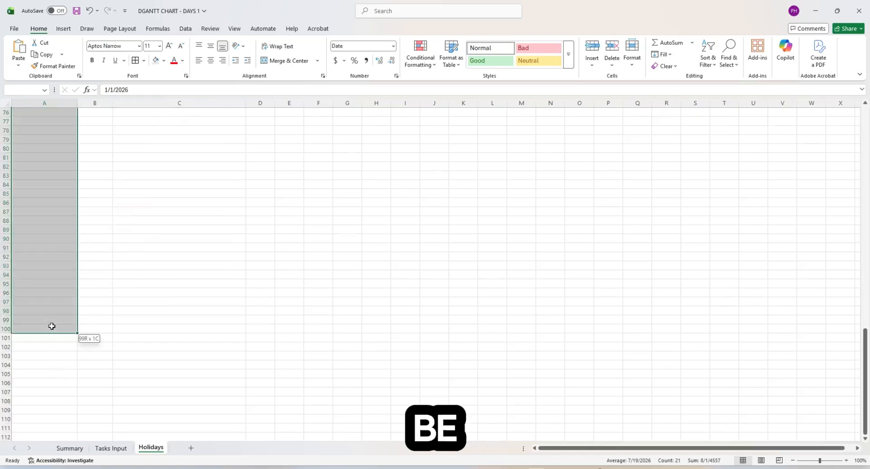
scroll(124, 343, up, 20)
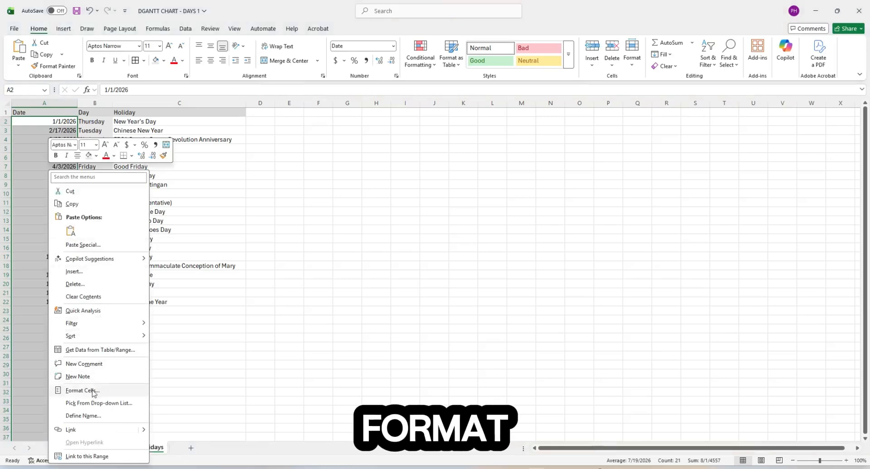
click(97, 390)
drag(111, 254, 322, 203)
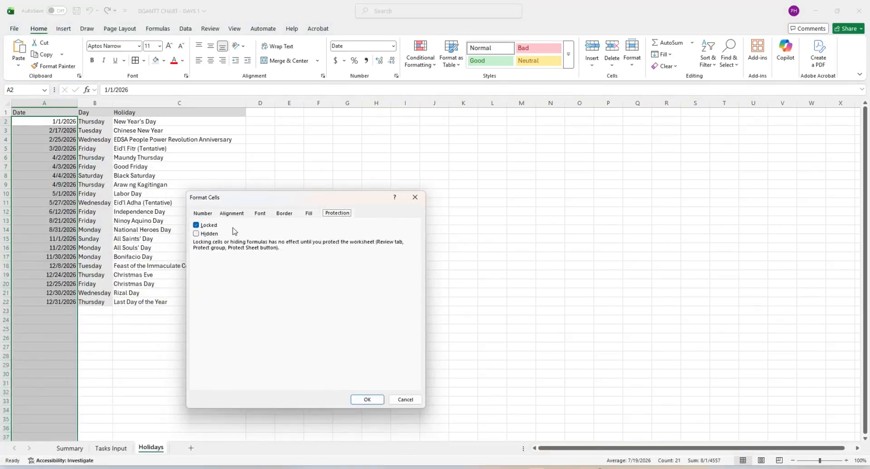
click(367, 400)
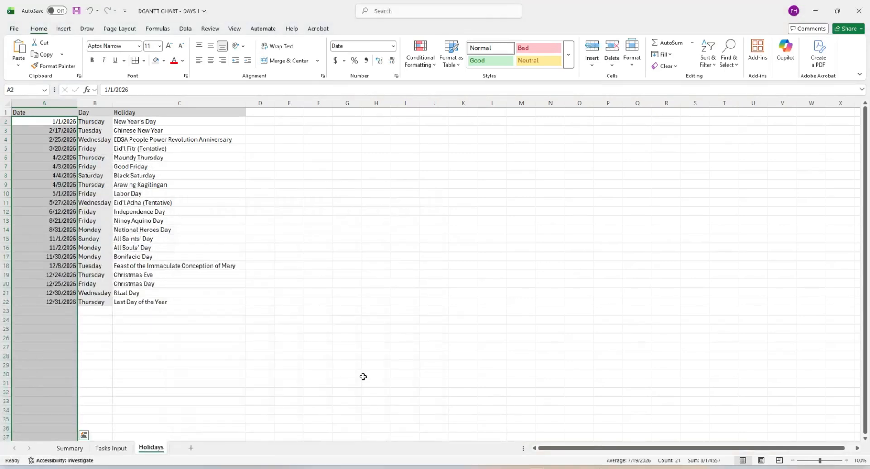
click(189, 130)
- Uncheck Locked in Format Cells for the Holiday name cells C2:C100
click(178, 123)
scroll(180, 307, down, 20)
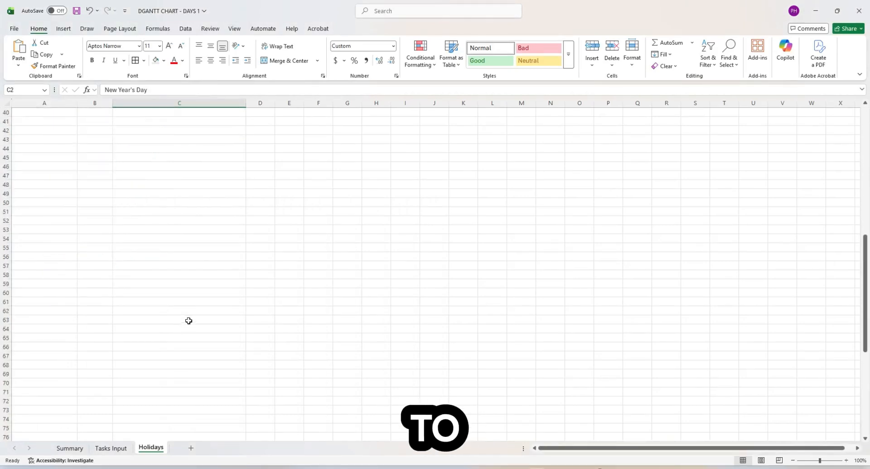
shift+click(178, 275)
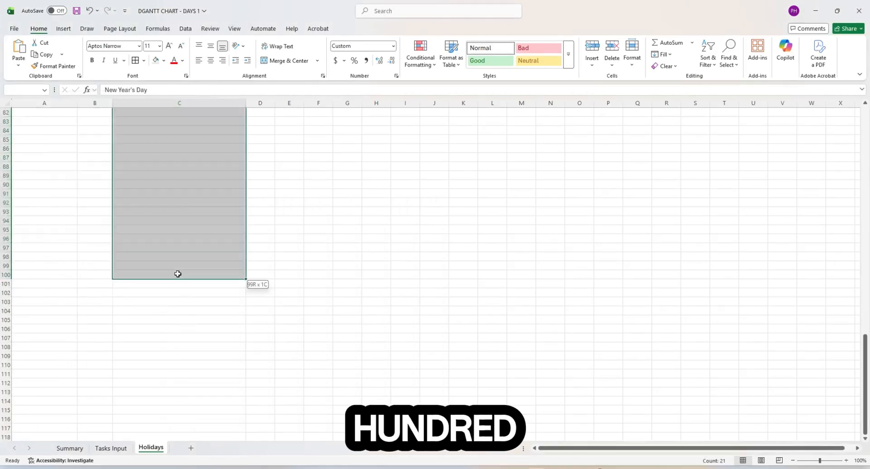
right_click(179, 275)
click(234, 391)
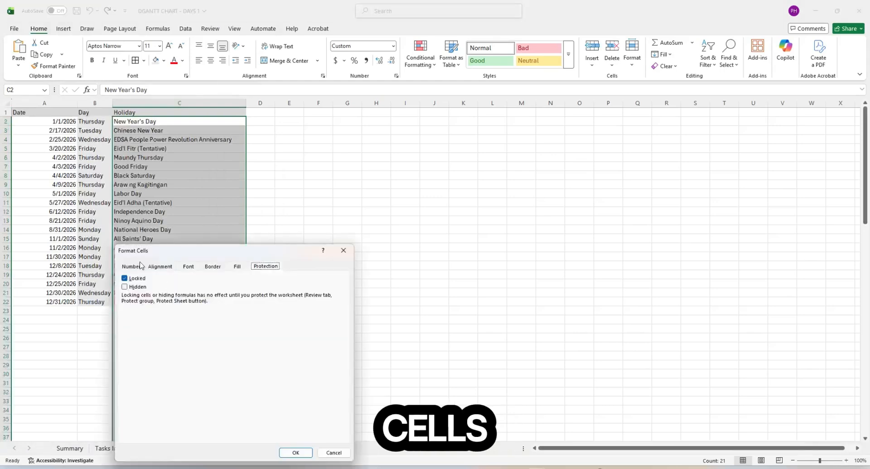
click(136, 279)
click(295, 453)
click(166, 347)
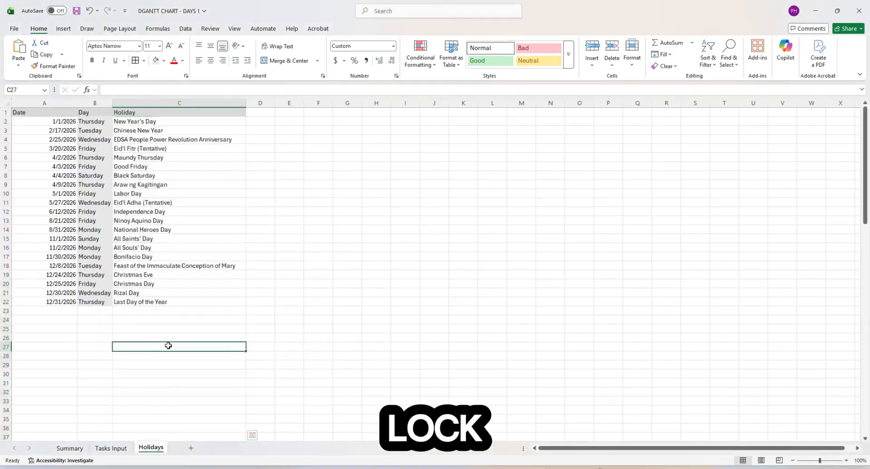
- Protect the Holidays sheet with a confirmed password, allowing Sort and Use AutoFilter
right_click(154, 446)
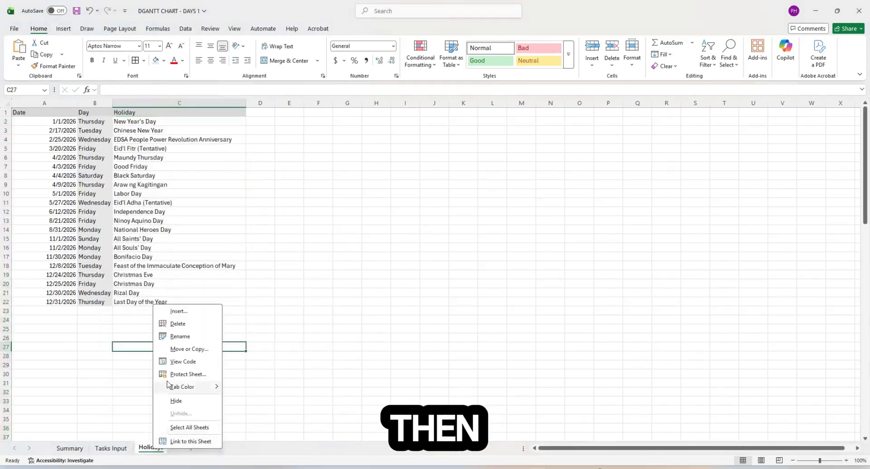
click(194, 374)
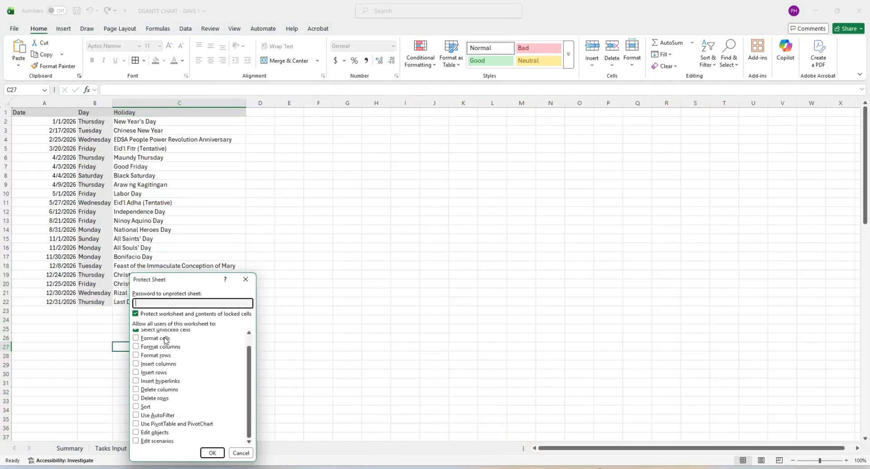
scroll(165, 337, up, 2)
drag(177, 280, 227, 207)
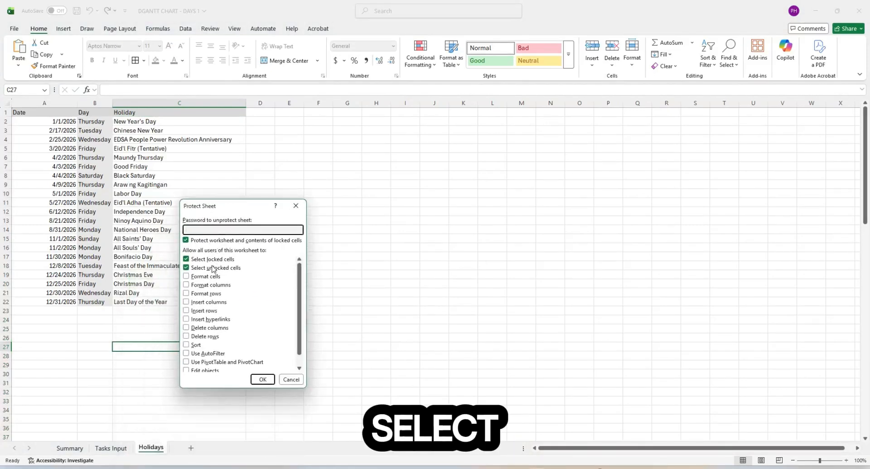
scroll(209, 273, down, 1)
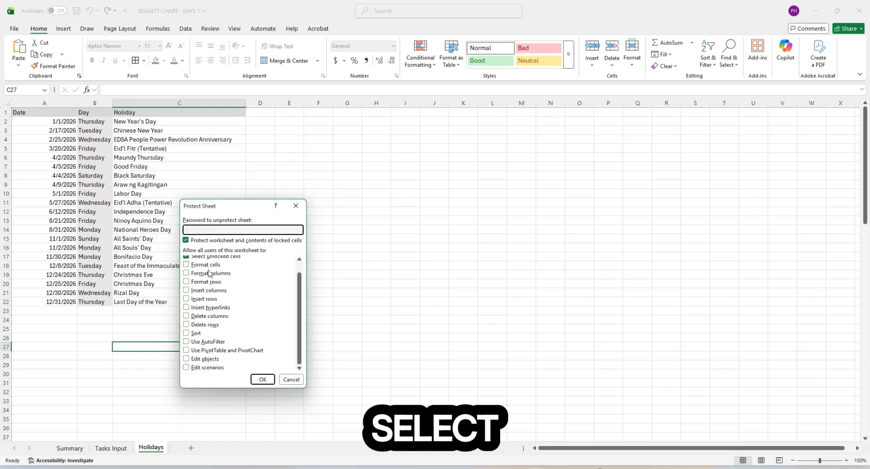
click(187, 335)
click(189, 343)
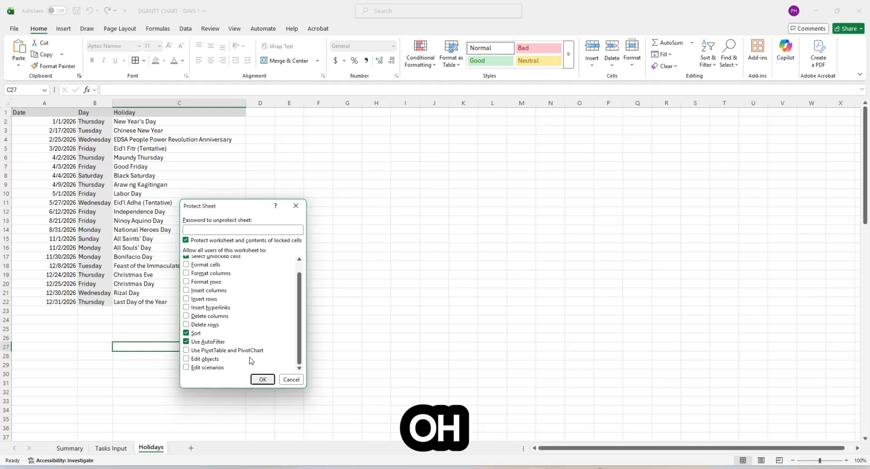
click(217, 230)
text(•••••)
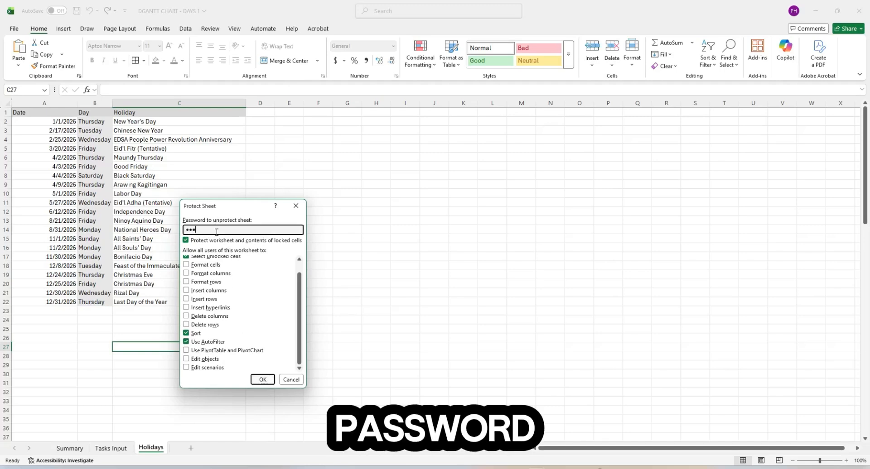
click(262, 380)
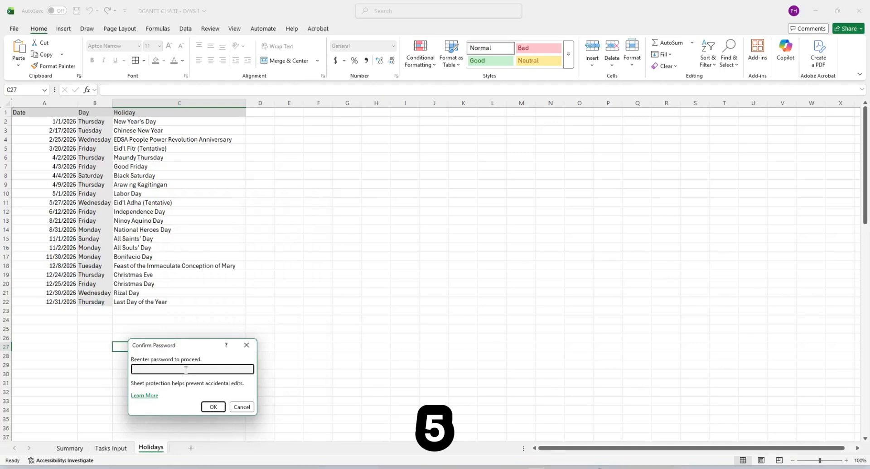
click(213, 406)
click(202, 329)
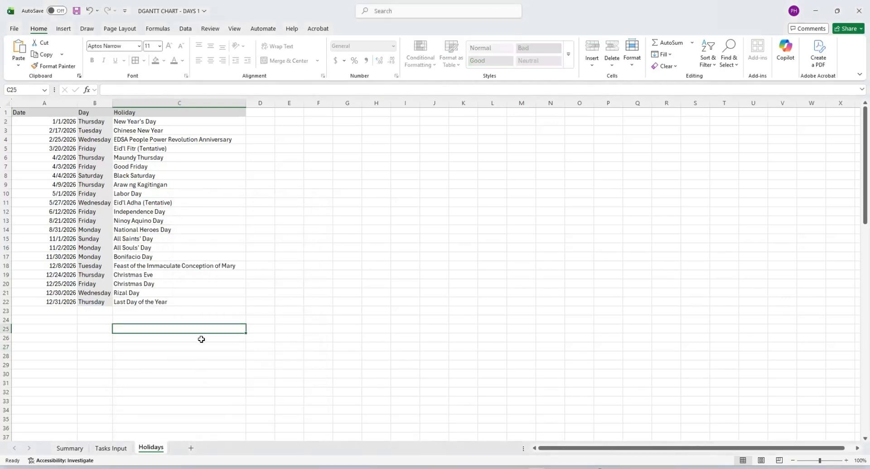
- Try deleting the row 16 Day formula and dismiss the protected-sheet warning
click(69, 448)
click(151, 447)
click(104, 248)
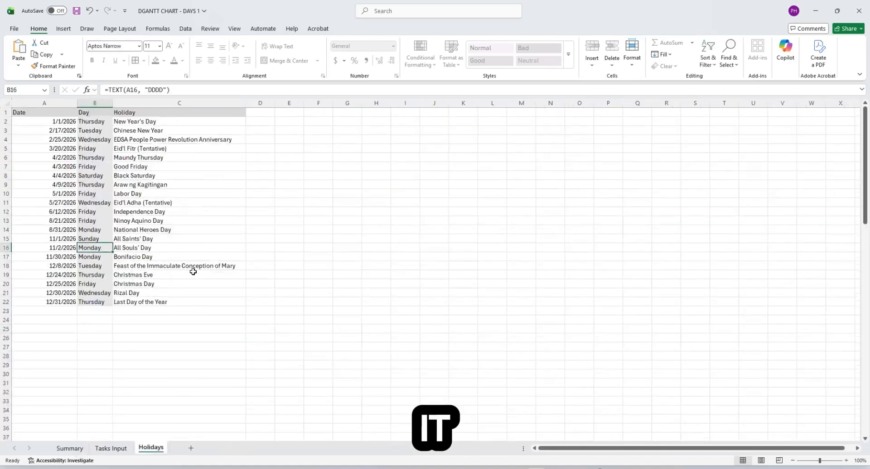
key(Delete)
click(486, 266)
- Delete the A2 holiday date as a test, undo it, and switch to Summary
click(72, 196)
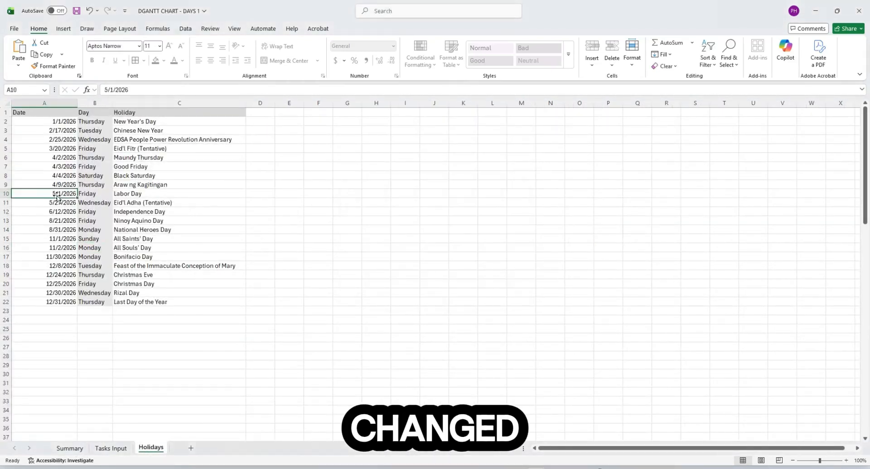
click(65, 122)
key(Delete)
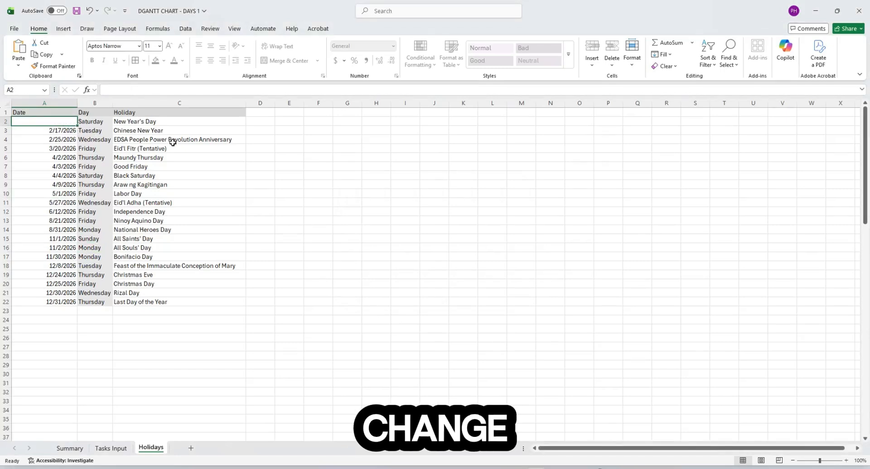
key(ctrl+z)
click(267, 193)
click(71, 448)
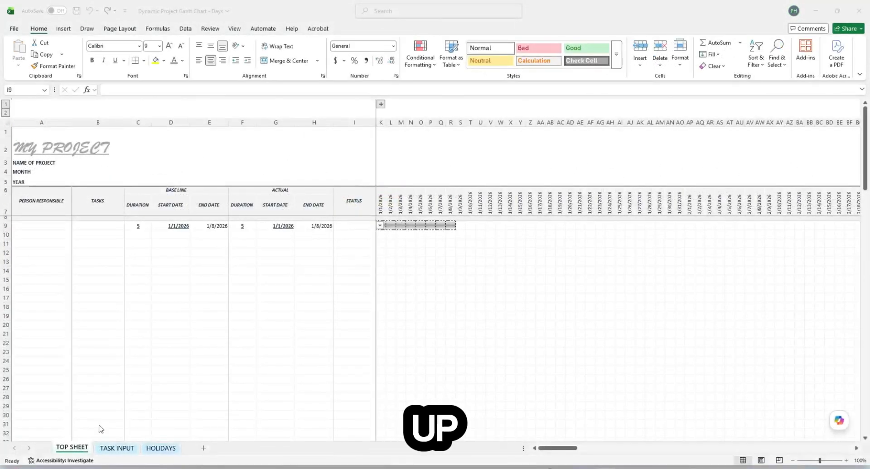
- Set row 9 to a chosen person, TASK1 and status COMPLETE via the dropdowns
click(39, 224)
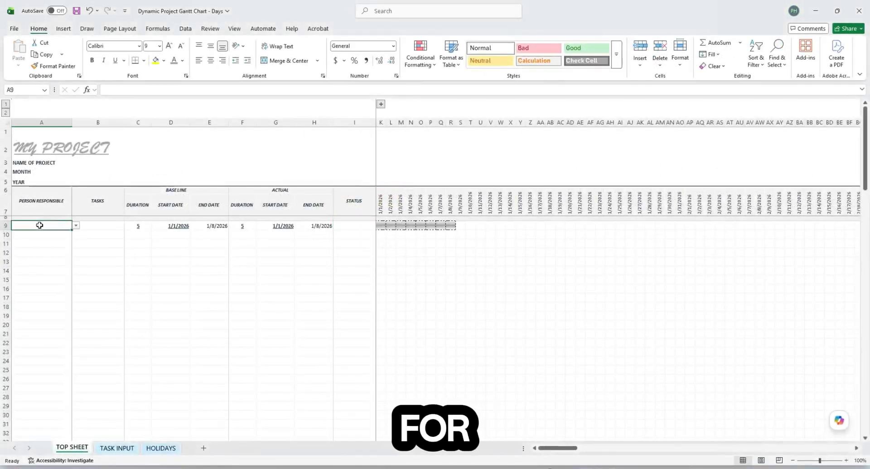
click(76, 226)
click(50, 243)
click(106, 225)
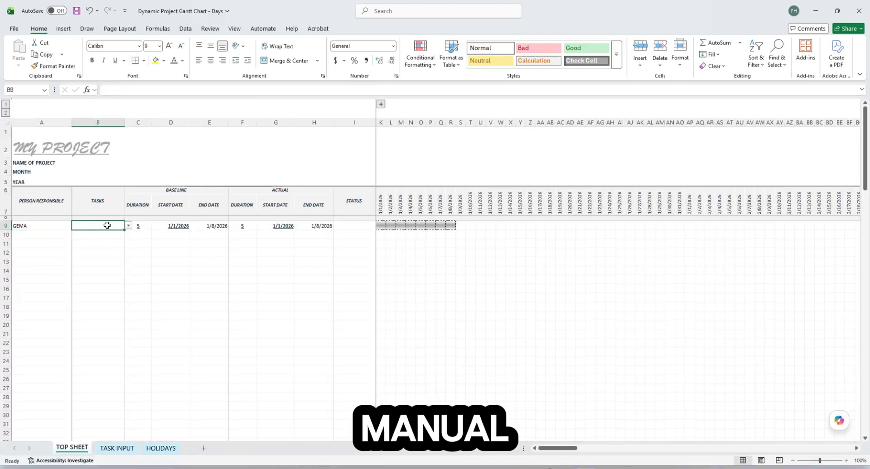
click(106, 234)
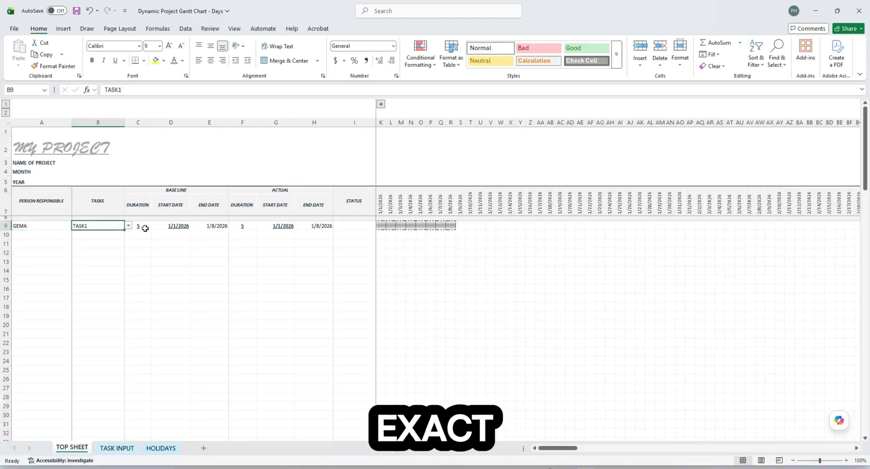
click(149, 236)
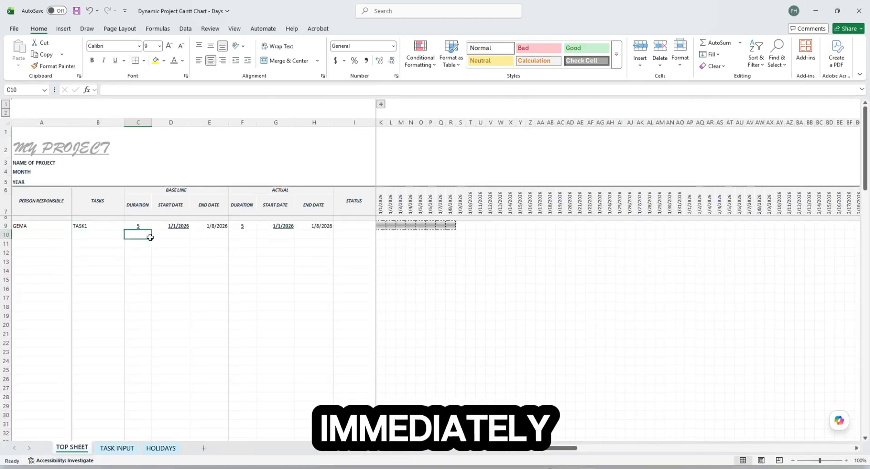
click(369, 225)
click(380, 226)
click(364, 235)
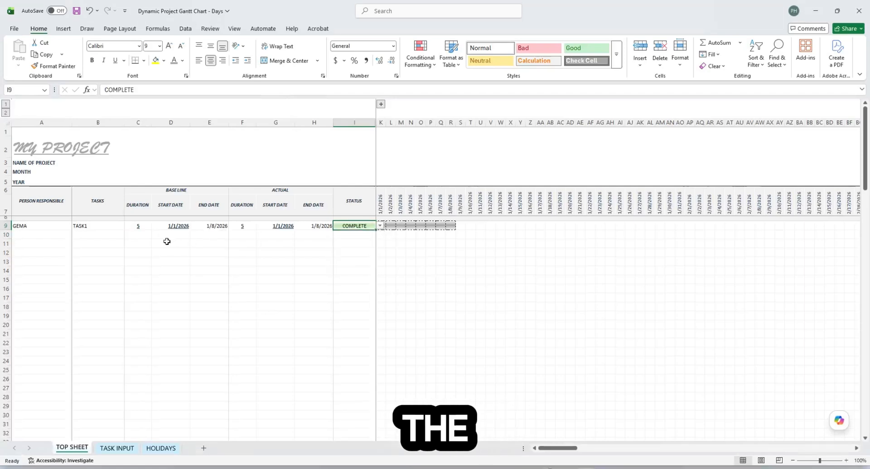
- Enter 6 baseline days in C10 and 10 actual days in F10
click(141, 236)
text(6)
key(Return)
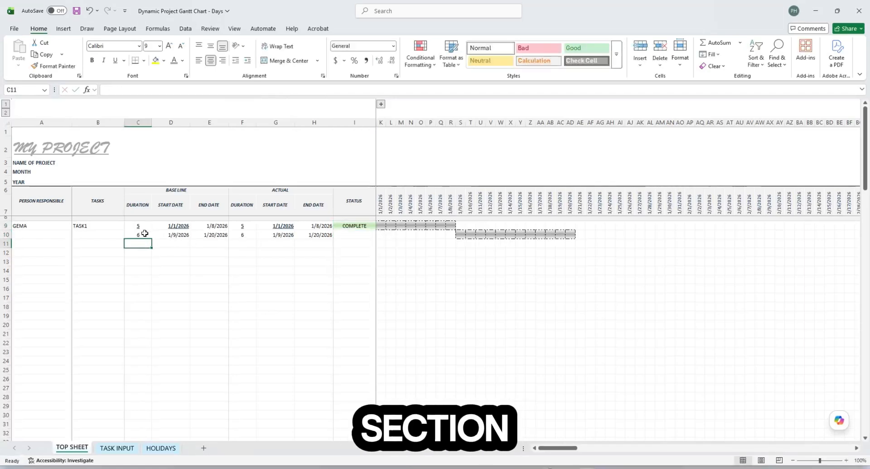
click(287, 258)
click(251, 235)
text(10)
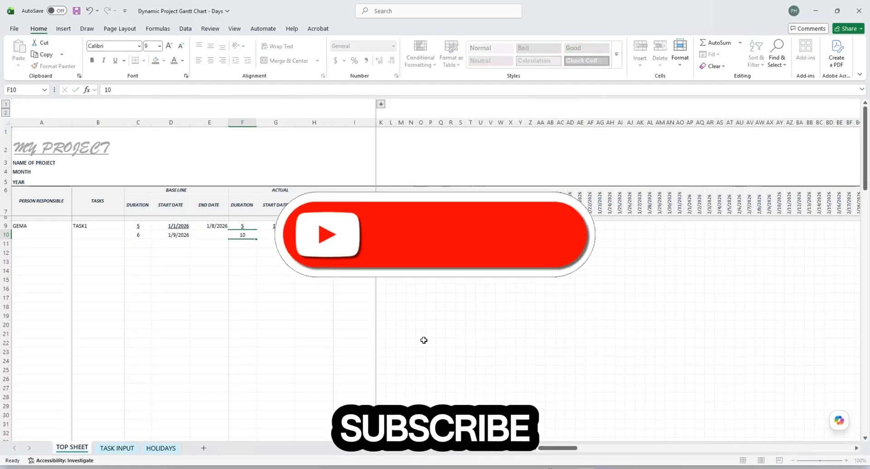
key(Return)
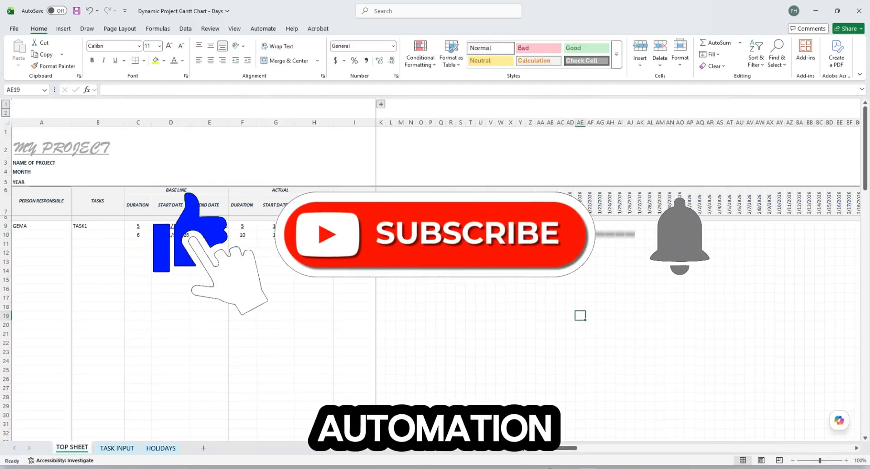
- Set the row 10 actual start date in G10 to feb 5 (2/5/2026)
key(Up)
key(Right)
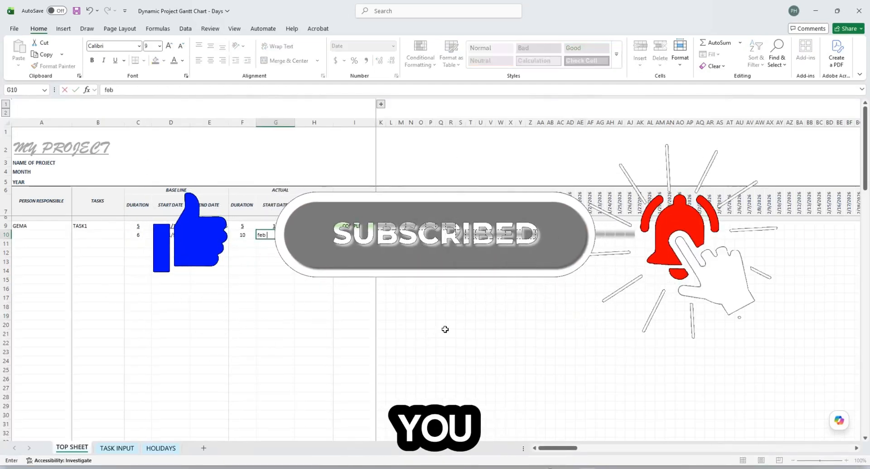
key(Return)
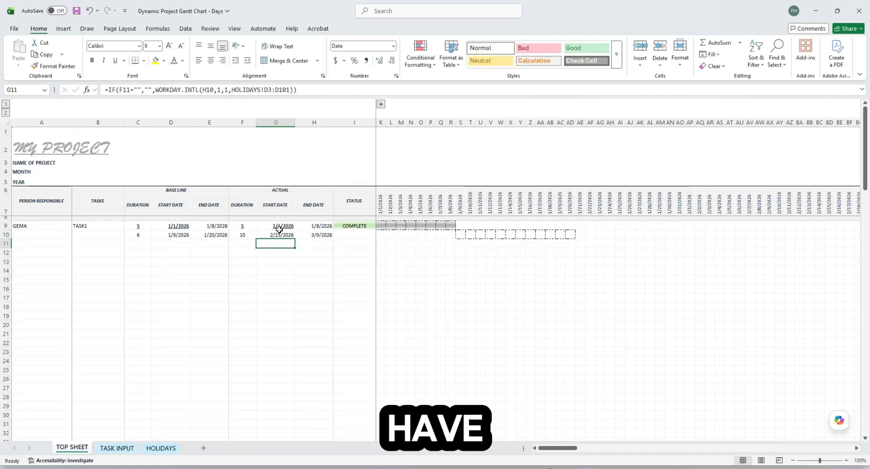
click(277, 235)
text(feb 5)
key(Return)
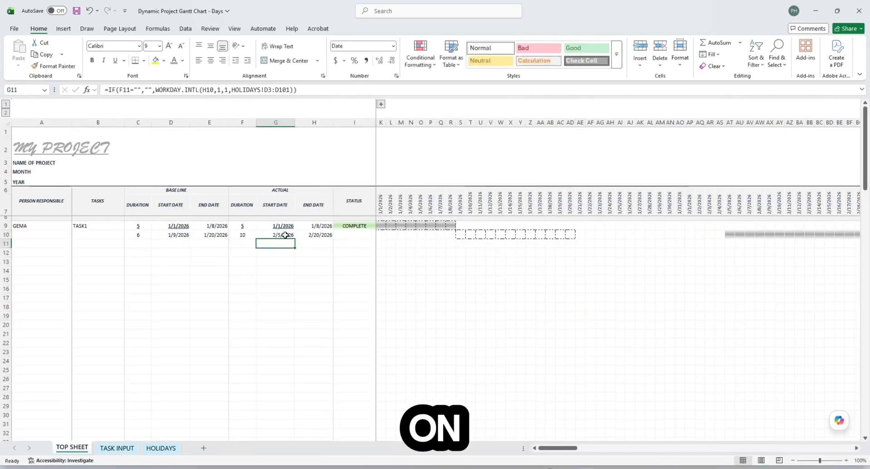
click(600, 280)
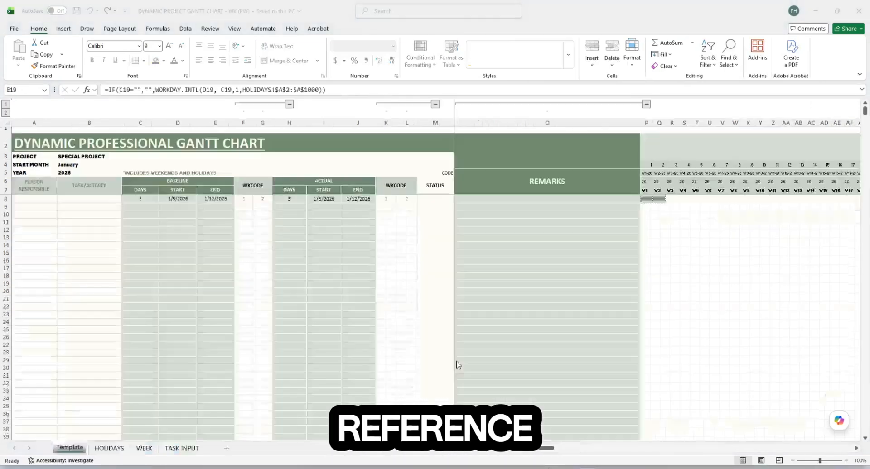
- In the weekly Gantt workbook, choose a person for A8 and TASK12 for B8
click(495, 294)
click(304, 240)
click(34, 198)
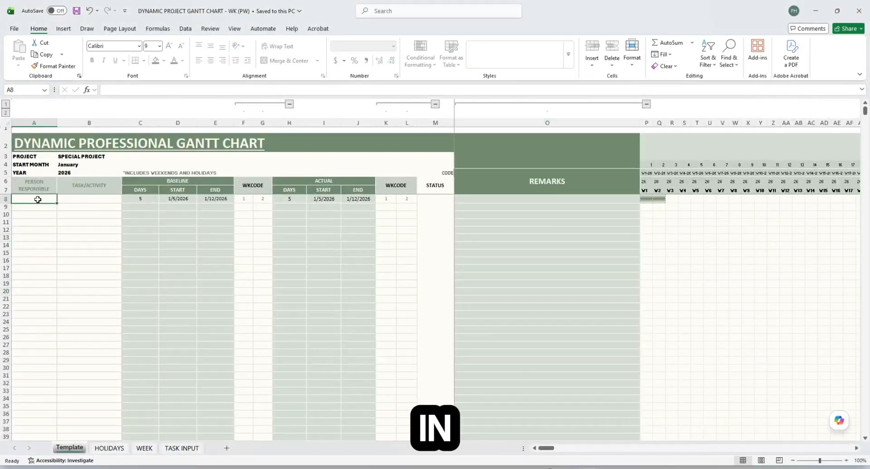
click(61, 199)
click(32, 220)
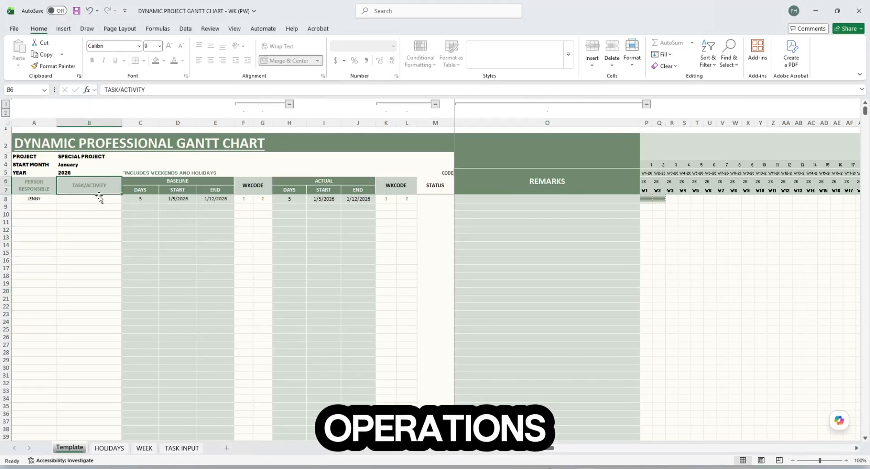
click(95, 199)
click(125, 199)
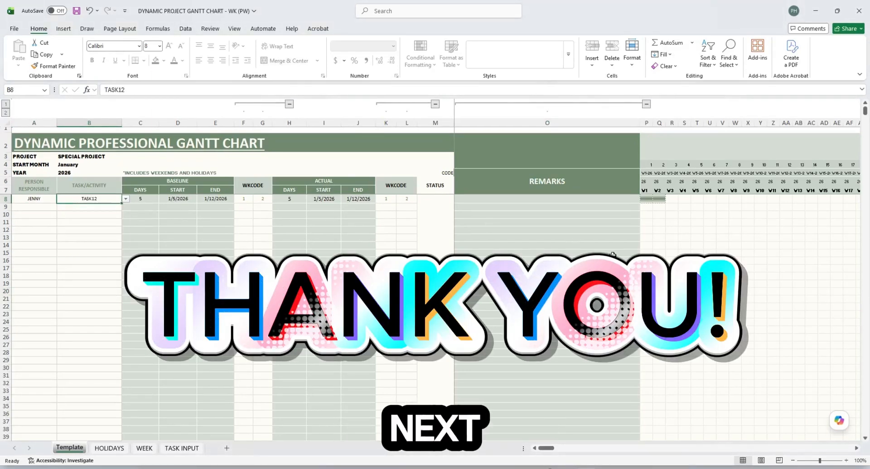